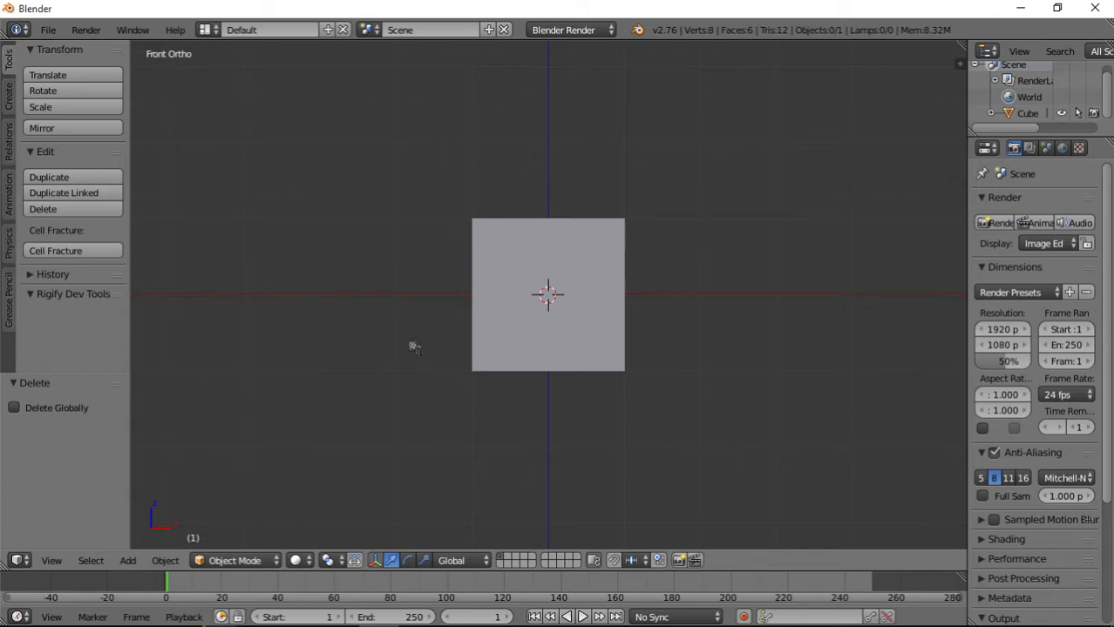
pyautogui.moveTo(277, 226); pyautogui.dragTo(686, 347, button='middle')
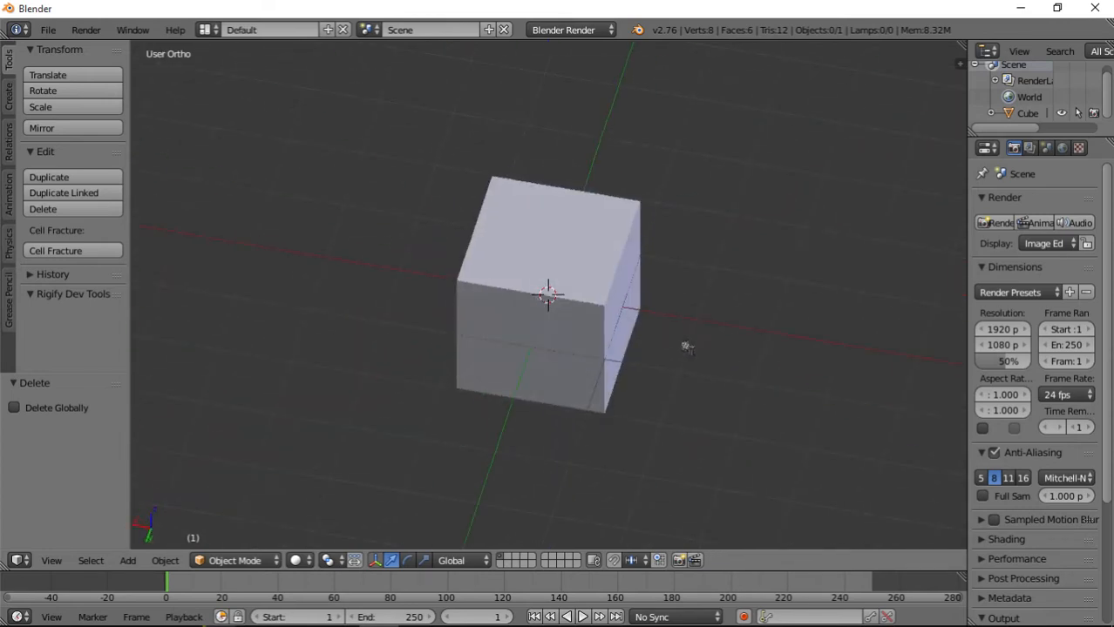
pyautogui.moveTo(402, 351); pyautogui.dragTo(740, 357, button='middle')
pyautogui.moveTo(525, 367); pyautogui.dragTo(547, 335, button='middle')
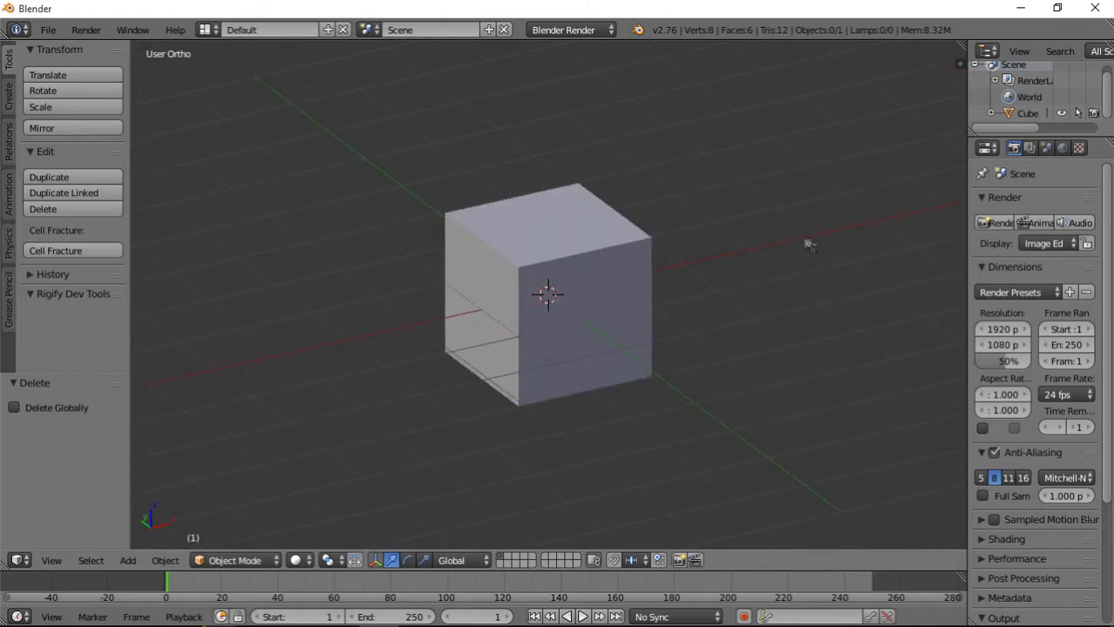
pyautogui.scroll(-8, 431, 326)
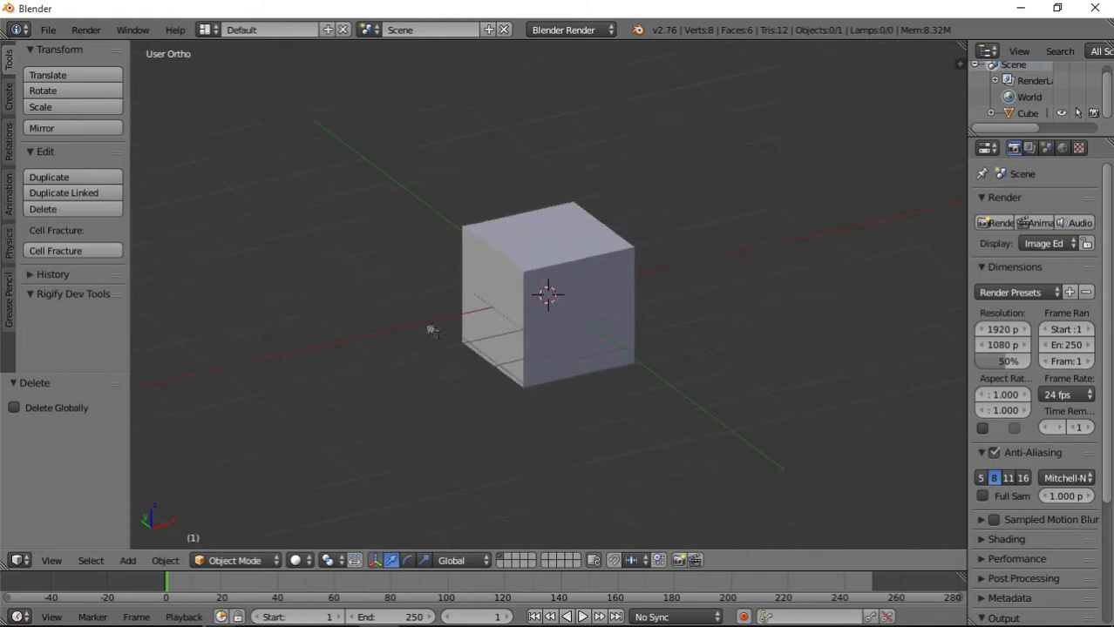
pyautogui.scroll(7, 431, 328)
pyautogui.scroll(-5, 542, 373)
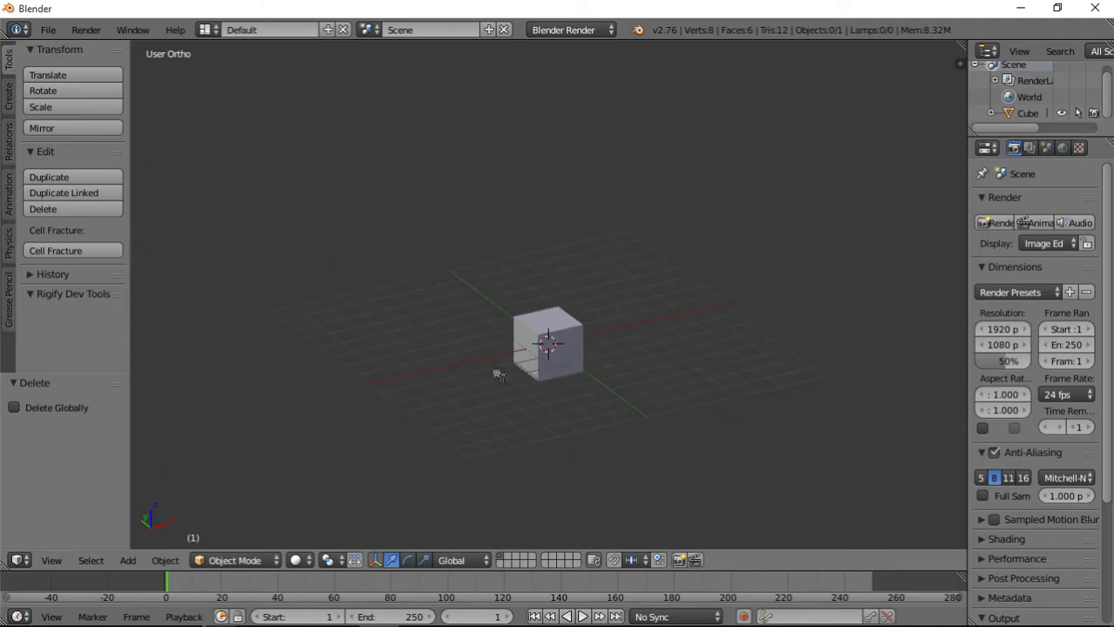
# Put the cube into Edit Mode and switch to edge selection.
pyautogui.press('Tab')
pyautogui.scroll(5, 538, 394)
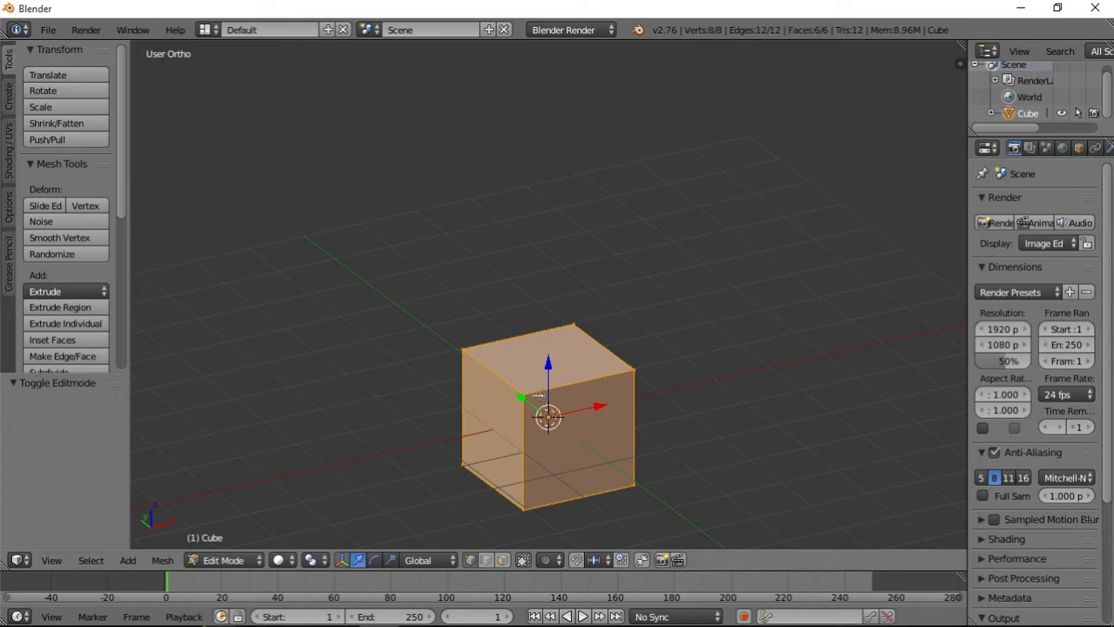
pyautogui.keyDown('shift'); pyautogui.scroll(-2, 538, 396); pyautogui.keyUp('shift')
pyautogui.click(488, 563)
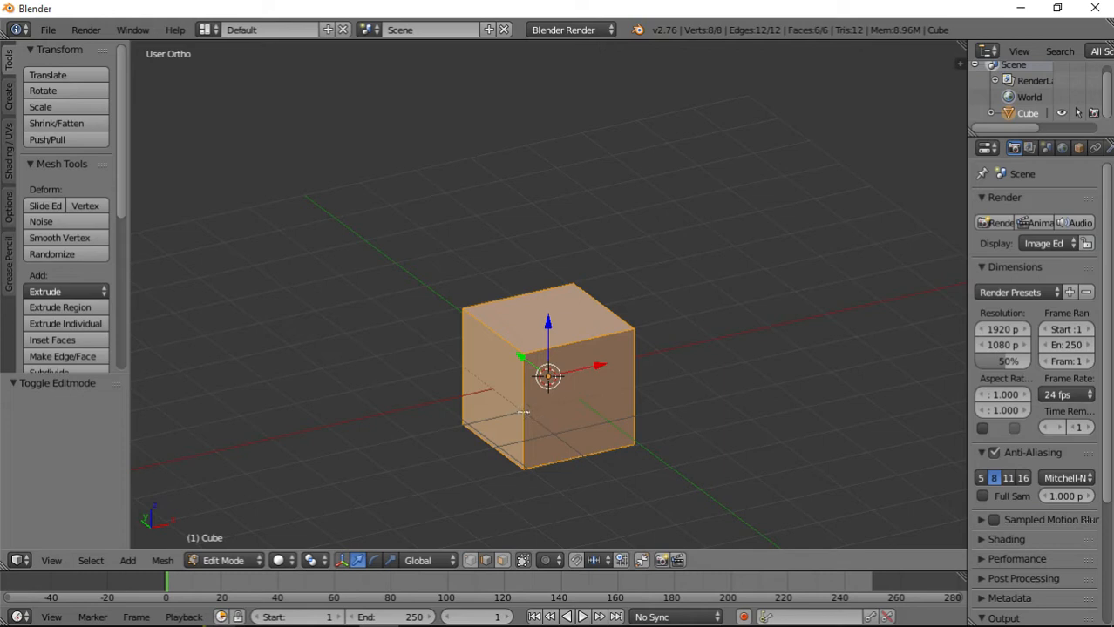
# Select the cube's four vertical edges together with three of its bottom edges.
pyautogui.rightClick(523, 467)
pyautogui.keyDown('shift'); pyautogui.rightClick(501, 348); pyautogui.keyUp('shift')
pyautogui.moveTo(513, 447); pyautogui.dragTo(702, 437, button='middle')
pyautogui.keyDown('shift'); pyautogui.scroll(-1, 624, 460); pyautogui.keyUp('shift')
pyautogui.keyDown('shift'); pyautogui.rightClick(561, 364); pyautogui.keyUp('shift')
pyautogui.moveTo(556, 480); pyautogui.dragTo(632, 411, button='middle')
pyautogui.keyDown('shift'); pyautogui.rightClick(593, 404); pyautogui.keyUp('shift')
pyautogui.moveTo(498, 386); pyautogui.dragTo(607, 437, button='middle')
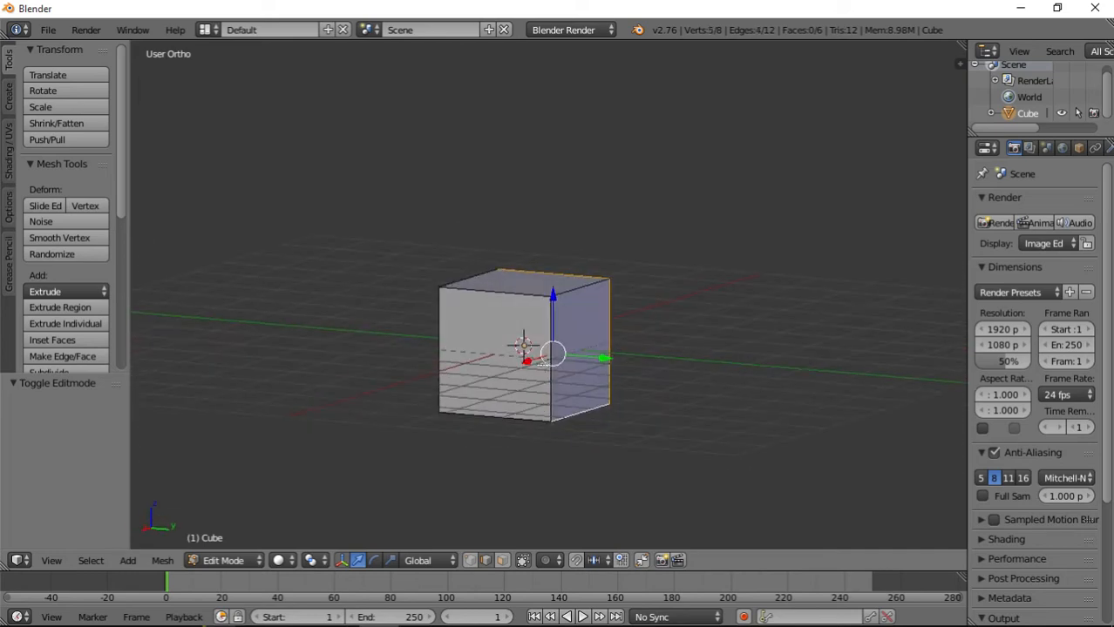
pyautogui.keyDown('shift'); pyautogui.rightClick(543, 359); pyautogui.keyUp('shift')
pyautogui.keyDown('shift'); pyautogui.rightClick(442, 356); pyautogui.keyUp('shift')
pyautogui.moveTo(477, 398); pyautogui.dragTo(668, 352, button='middle')
pyautogui.keyDown('shift'); pyautogui.rightClick(517, 397); pyautogui.keyUp('shift')
pyautogui.moveTo(553, 430); pyautogui.dragTo(680, 466, button='middle')
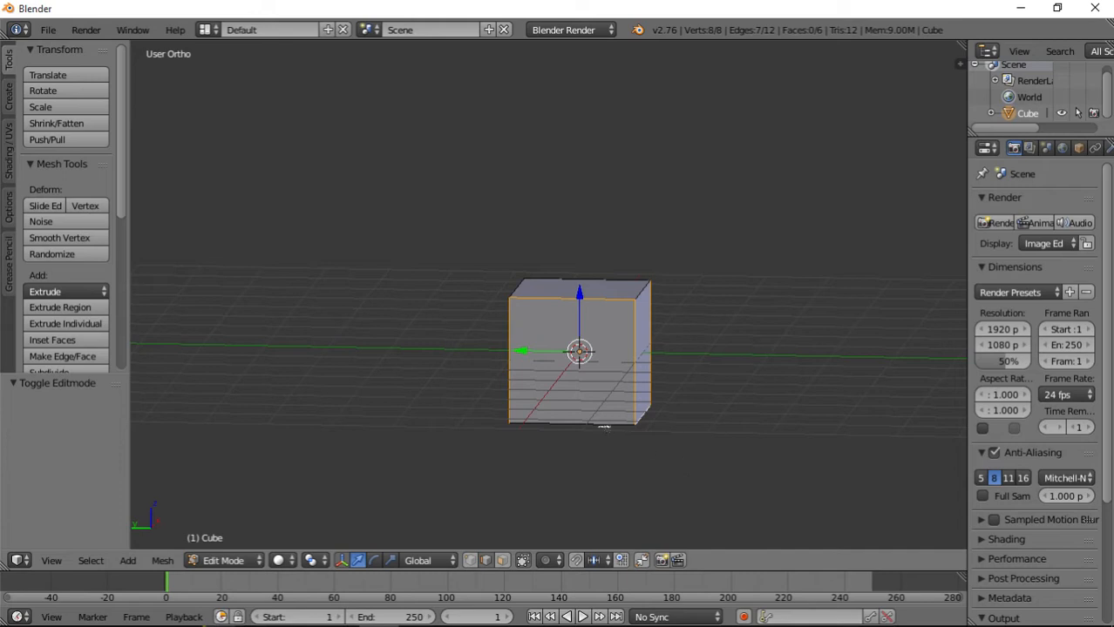
# Inspect the selected edges from all sides and from below the cube.
pyautogui.moveTo(603, 427); pyautogui.dragTo(474, 330, button='middle')
pyautogui.moveTo(609, 408); pyautogui.dragTo(485, 473, button='middle')
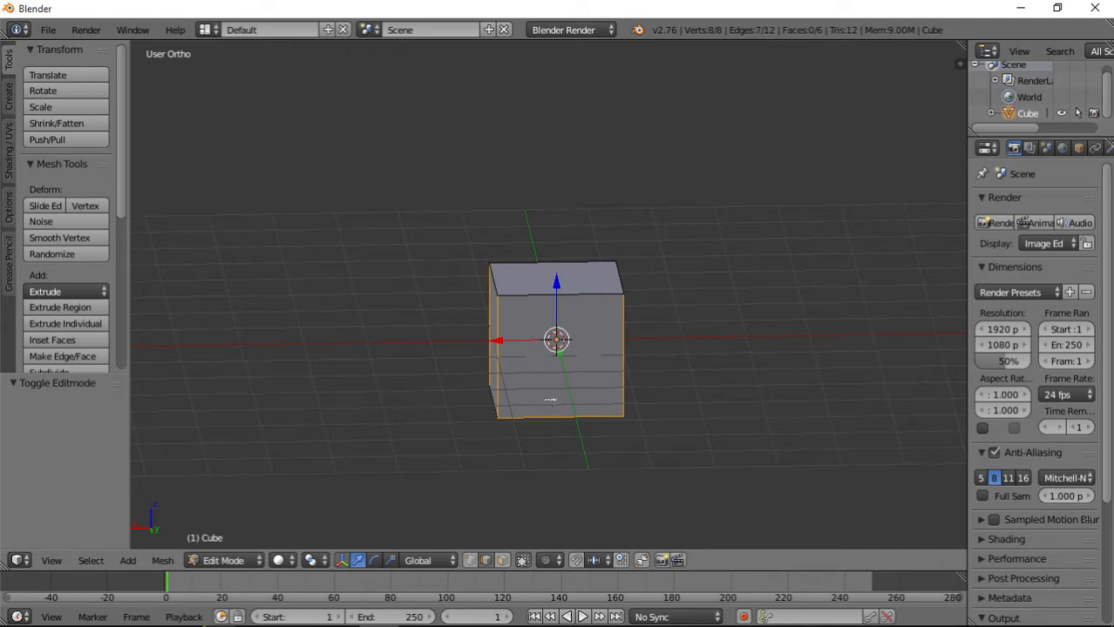
pyautogui.moveTo(496, 380); pyautogui.dragTo(697, 408, button='middle')
pyautogui.moveTo(533, 409); pyautogui.dragTo(637, 398, button='middle')
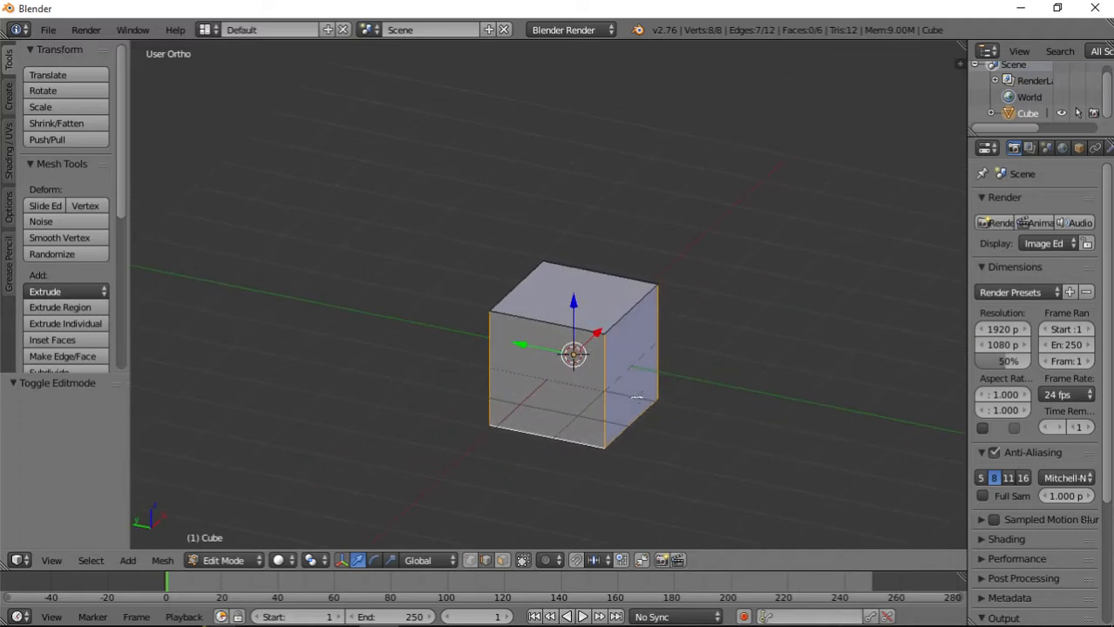
pyautogui.moveTo(544, 410); pyautogui.dragTo(735, 419, button='middle')
pyautogui.moveTo(602, 340); pyautogui.dragTo(659, 329, button='middle')
pyautogui.moveTo(506, 404); pyautogui.dragTo(484, 373, button='middle')
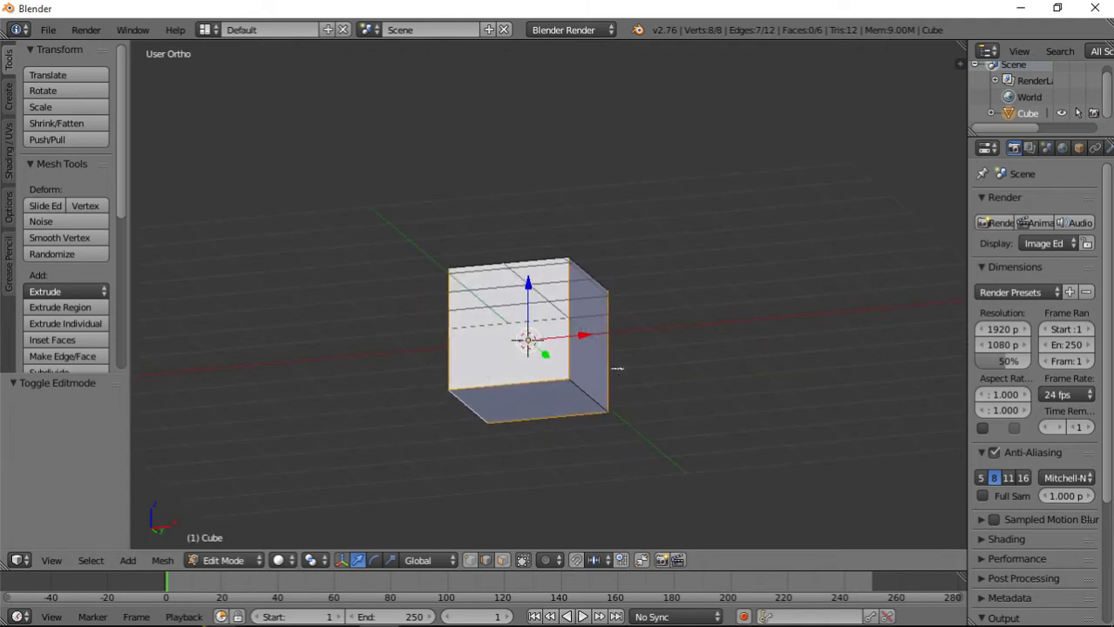
# Mark the selected cube edges as seams with Mark Seam.
pyautogui.press('space')
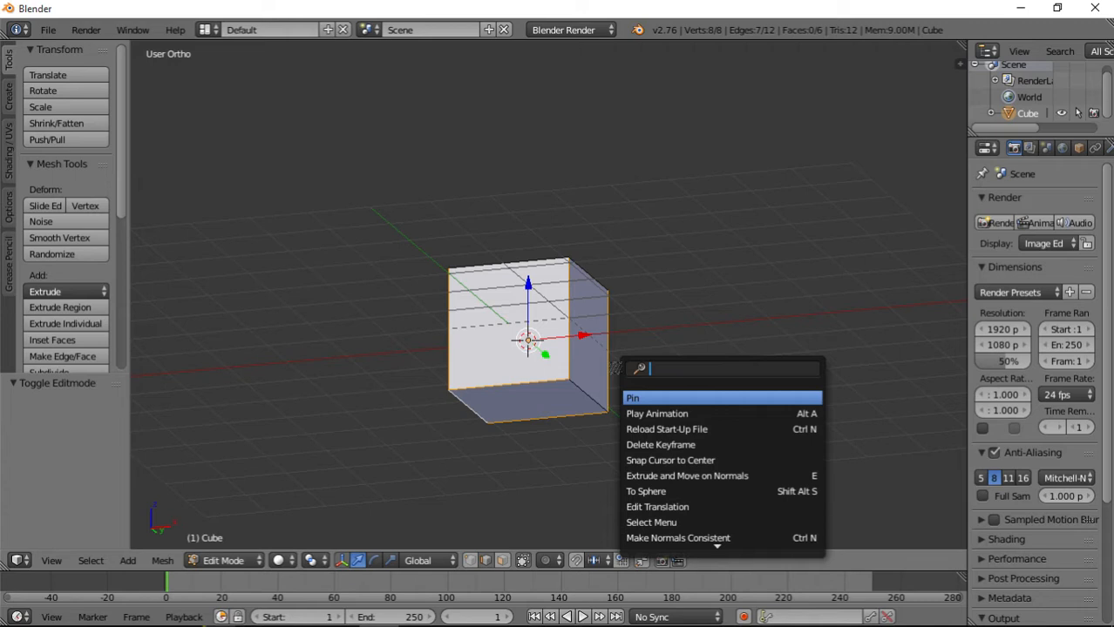
pyautogui.write('mark')
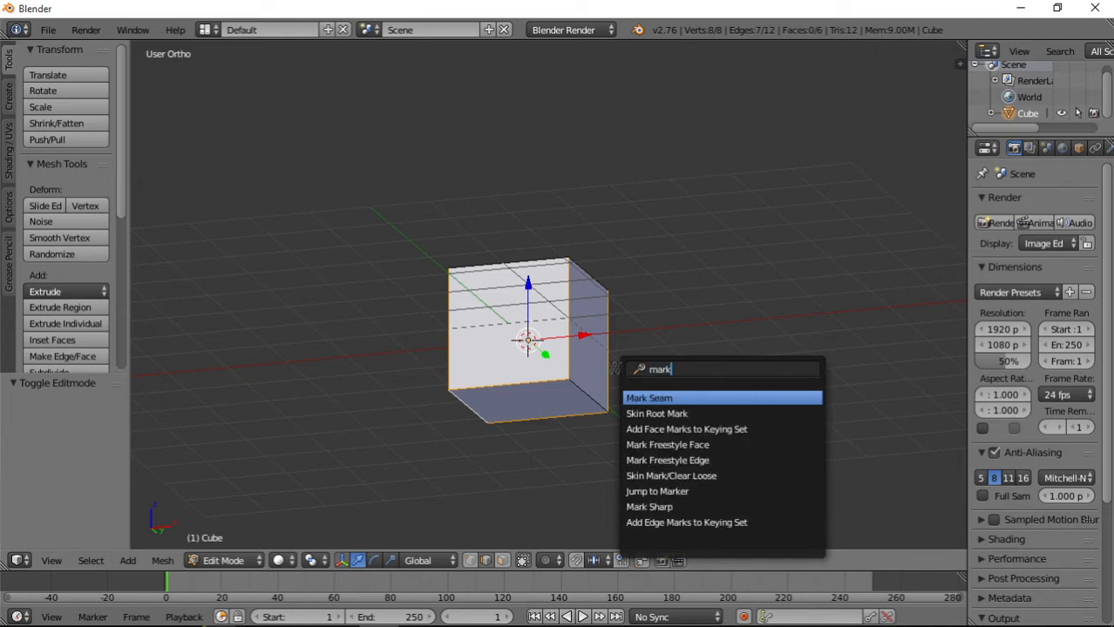
pyautogui.press('Return')
pyautogui.press('Tab')
pyautogui.press('Tab')
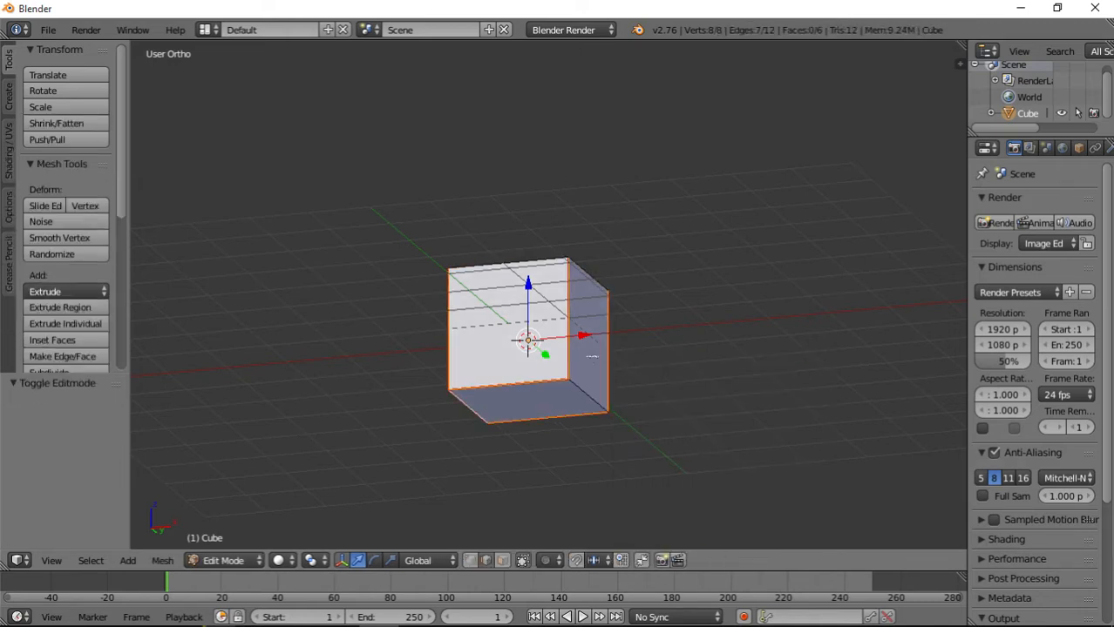
# Select one top edge of the cube and examine the marked seams from several sides.
pyautogui.moveTo(596, 356); pyautogui.dragTo(556, 278, button='middle')
pyautogui.rightClick(555, 280)
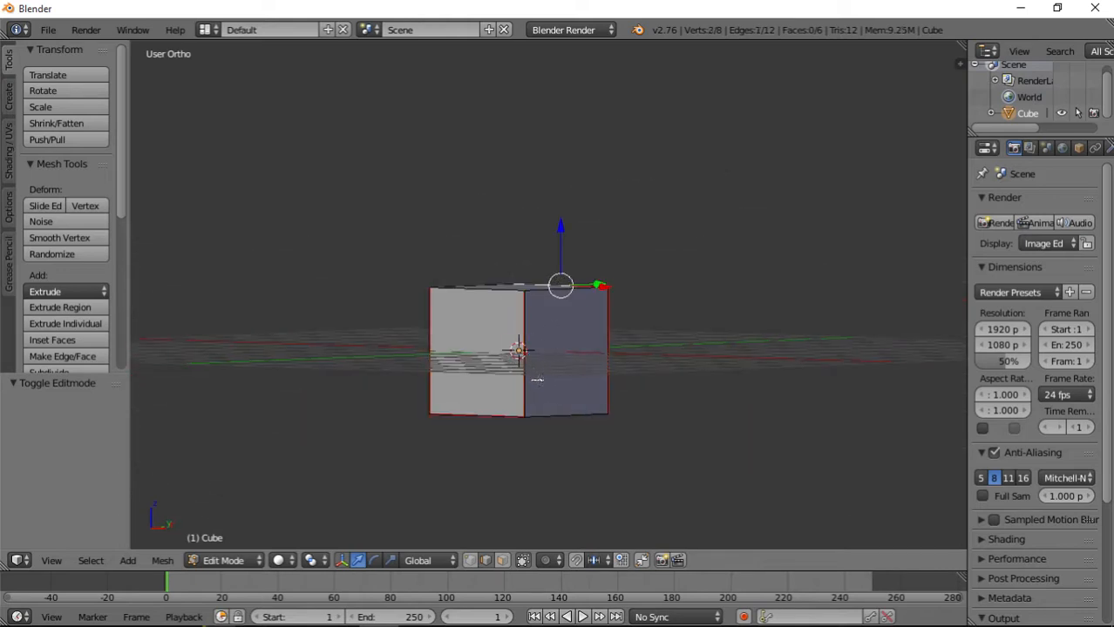
pyautogui.scroll(7, 537, 380)
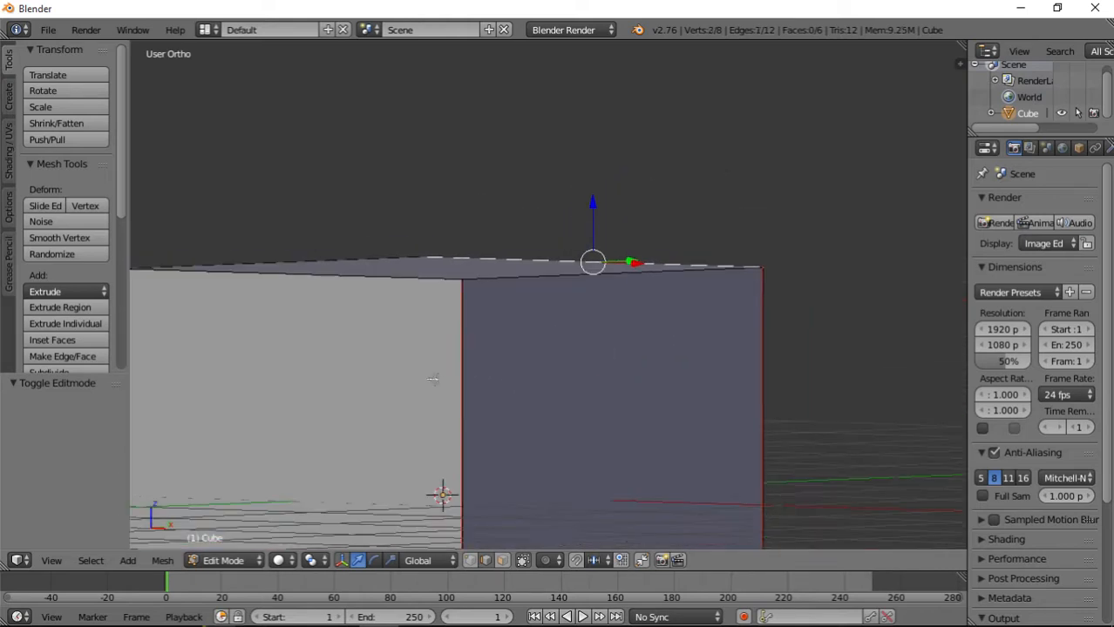
pyautogui.moveTo(477, 351); pyautogui.dragTo(605, 320, button='middle')
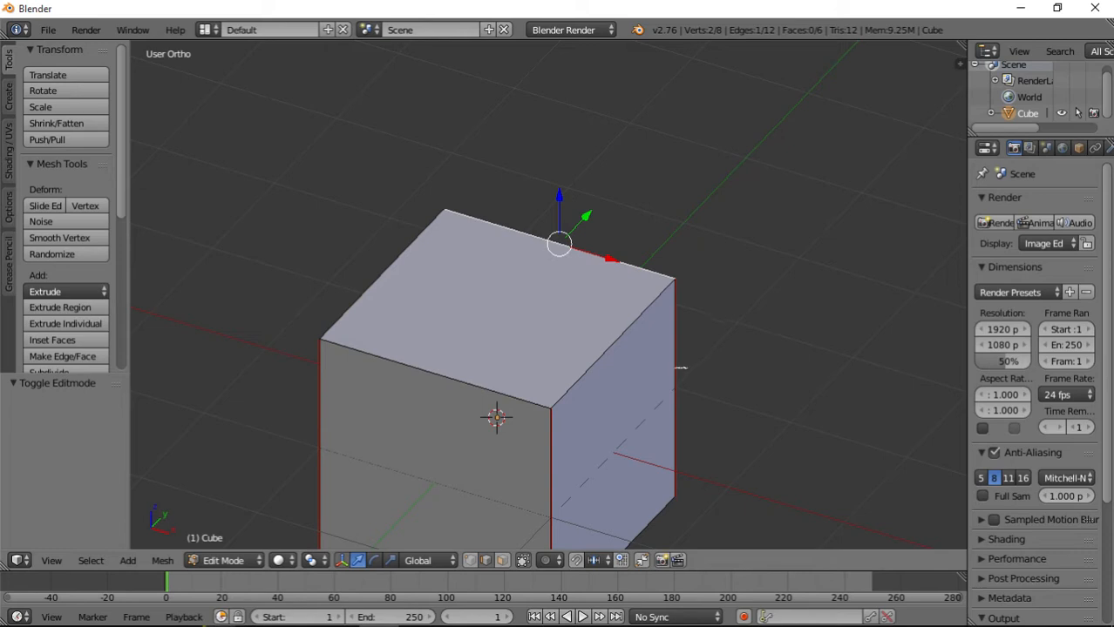
pyautogui.moveTo(681, 367); pyautogui.dragTo(552, 376, button='middle')
pyautogui.scroll(-6, 550, 377)
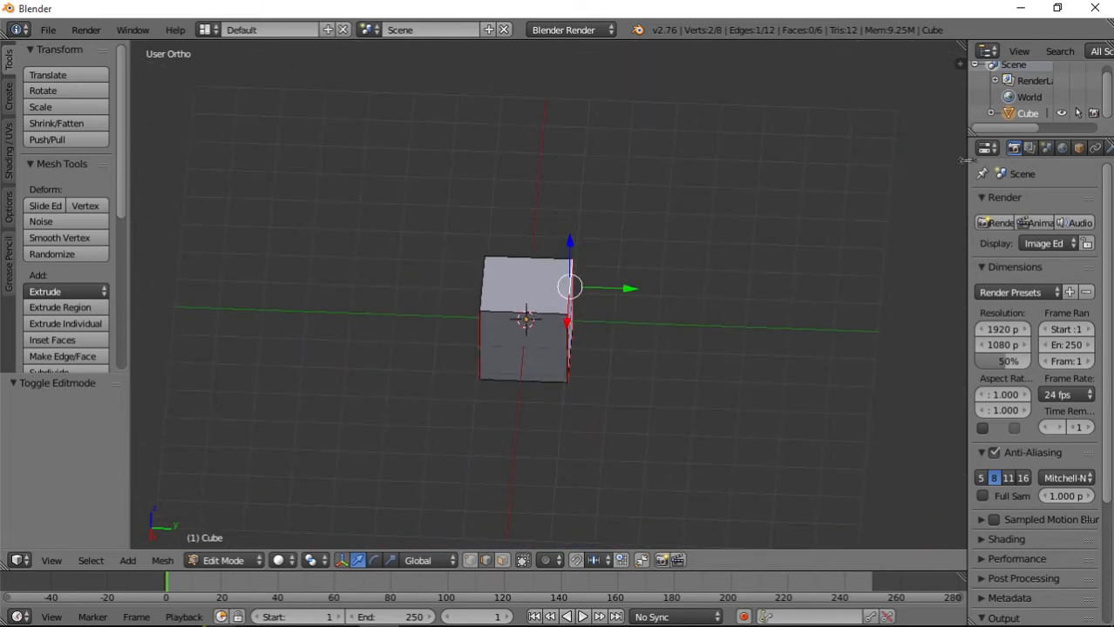
# Split the 3D view vertically and turn the second area into the UV/Image Editor.
pyautogui.moveTo(960, 44); pyautogui.dragTo(429, 303)
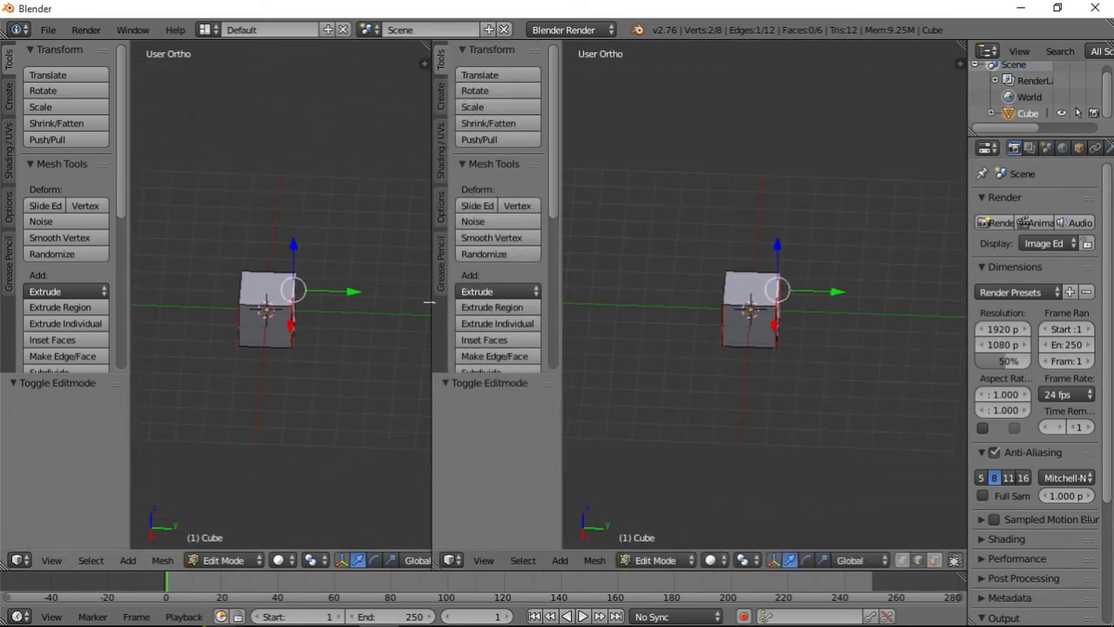
pyautogui.click(454, 560)
pyautogui.click(479, 431)
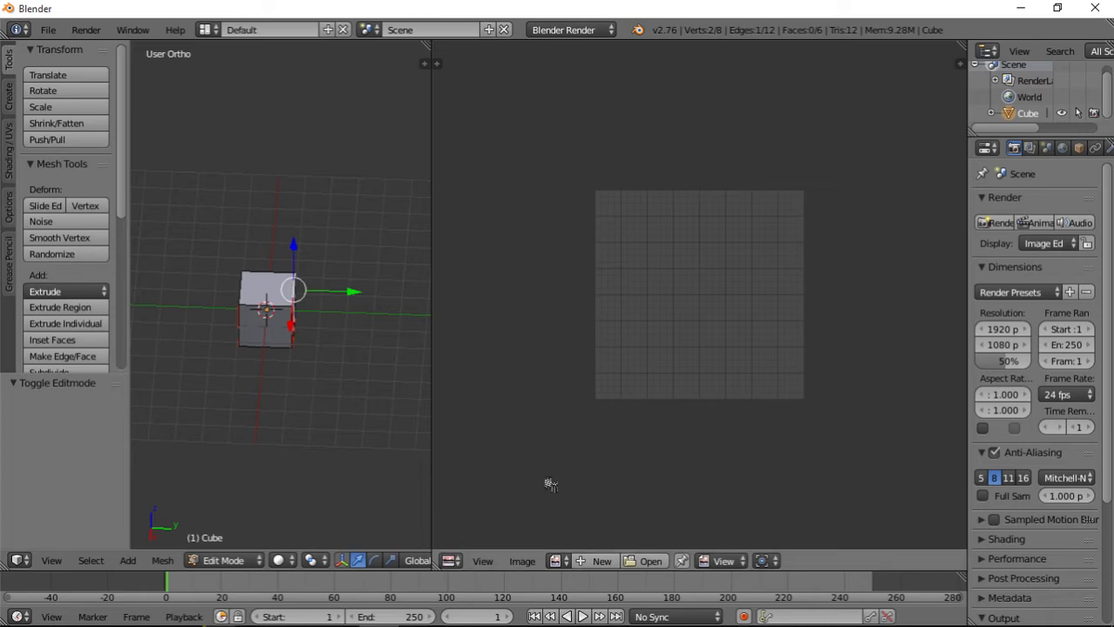
pyautogui.click(601, 561)
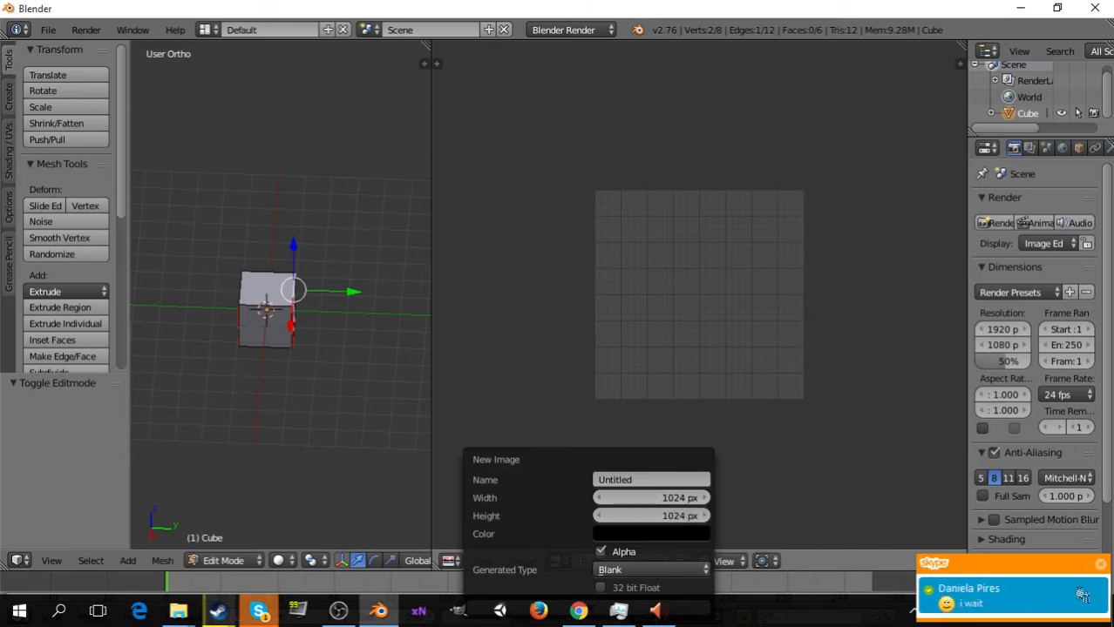
pyautogui.click(643, 481)
pyautogui.write('Wood')
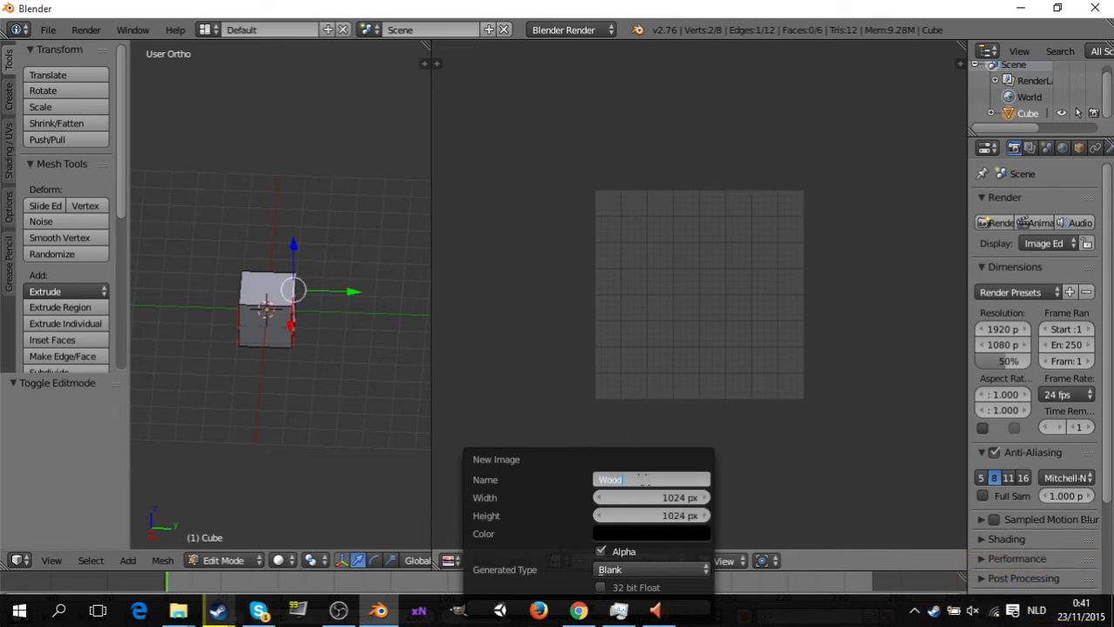
pyautogui.press('Return')
pyautogui.click(539, 397)
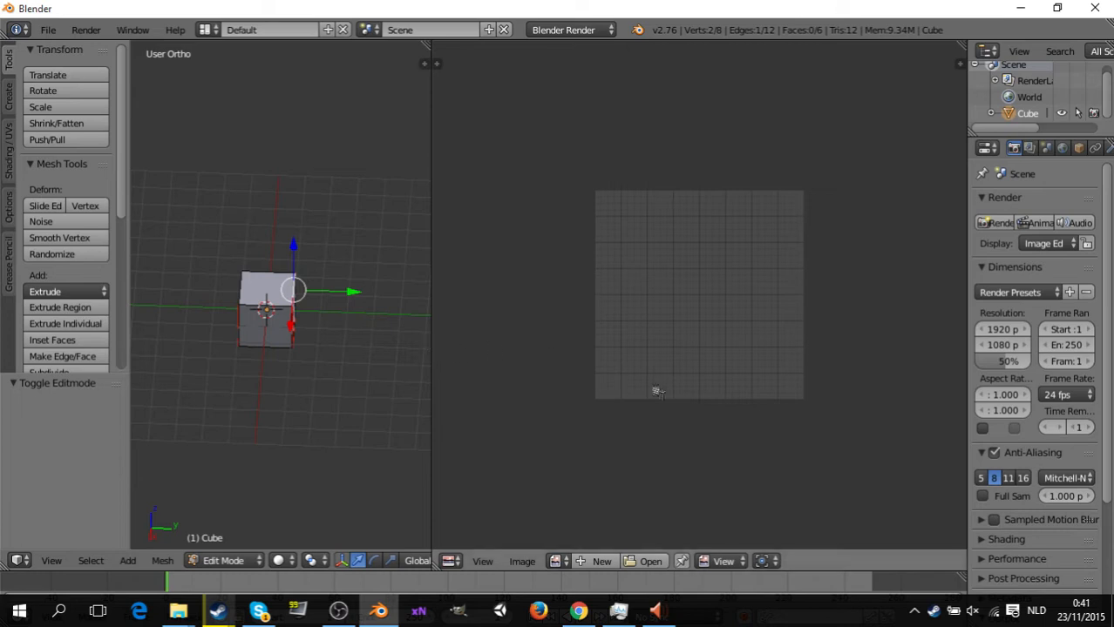
# Select the whole cube mesh, unwrap it along the seams and return to Object Mode.
pyautogui.press('a')
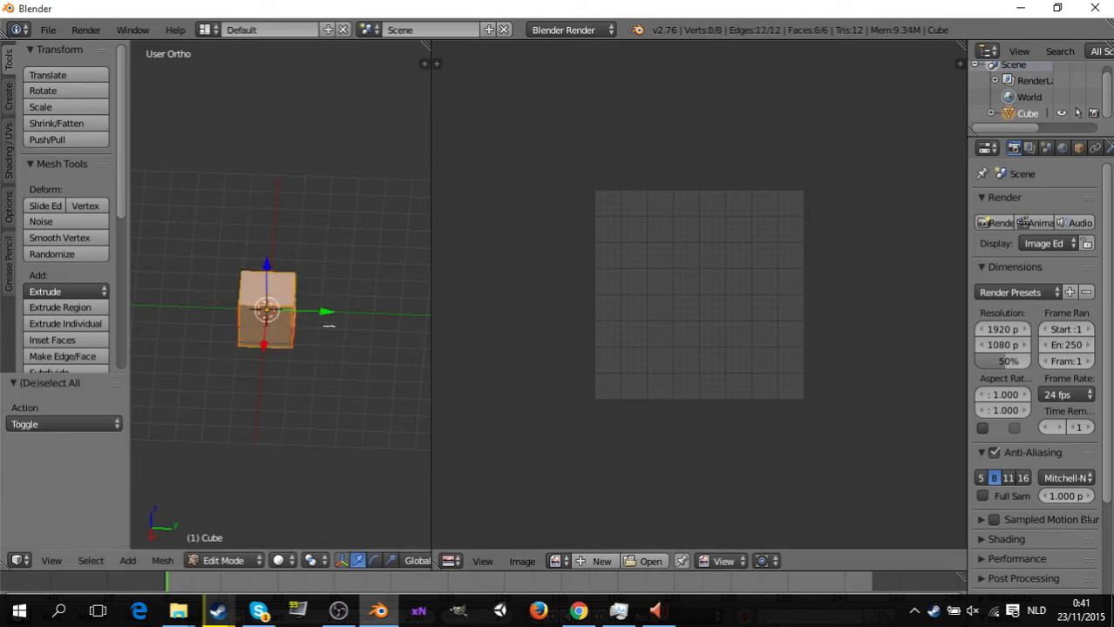
pyautogui.press('u')
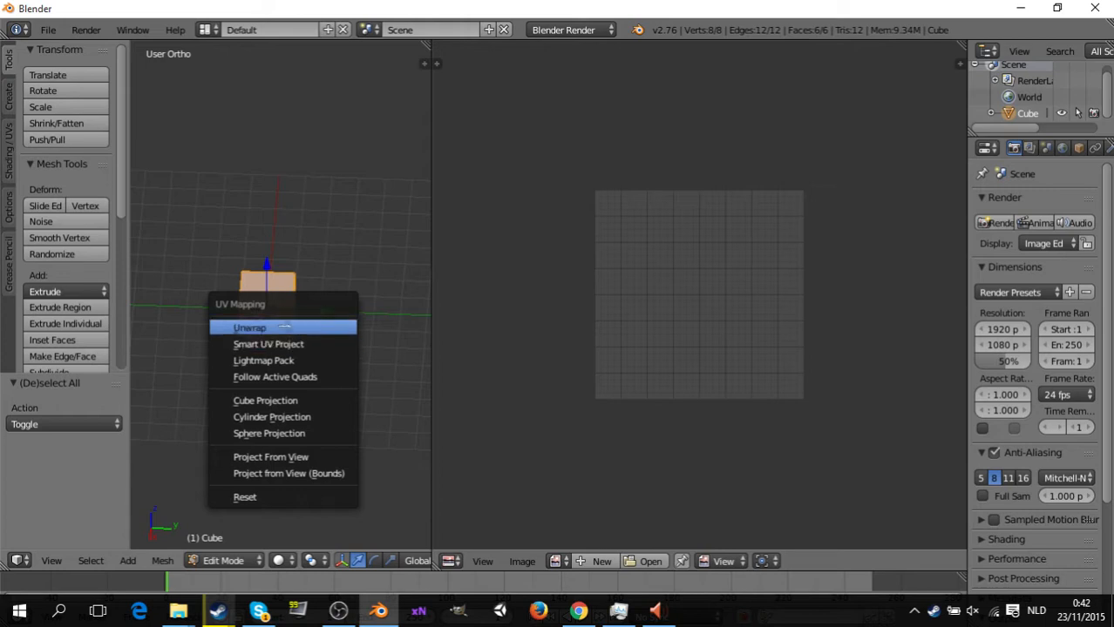
pyautogui.click(288, 326)
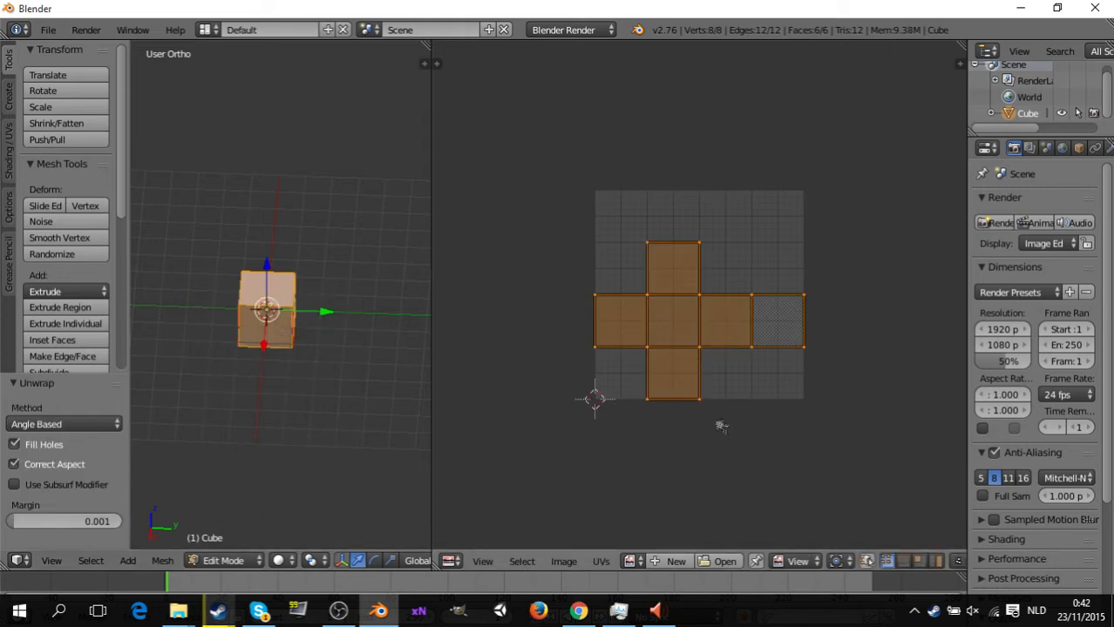
pyautogui.press('Home')
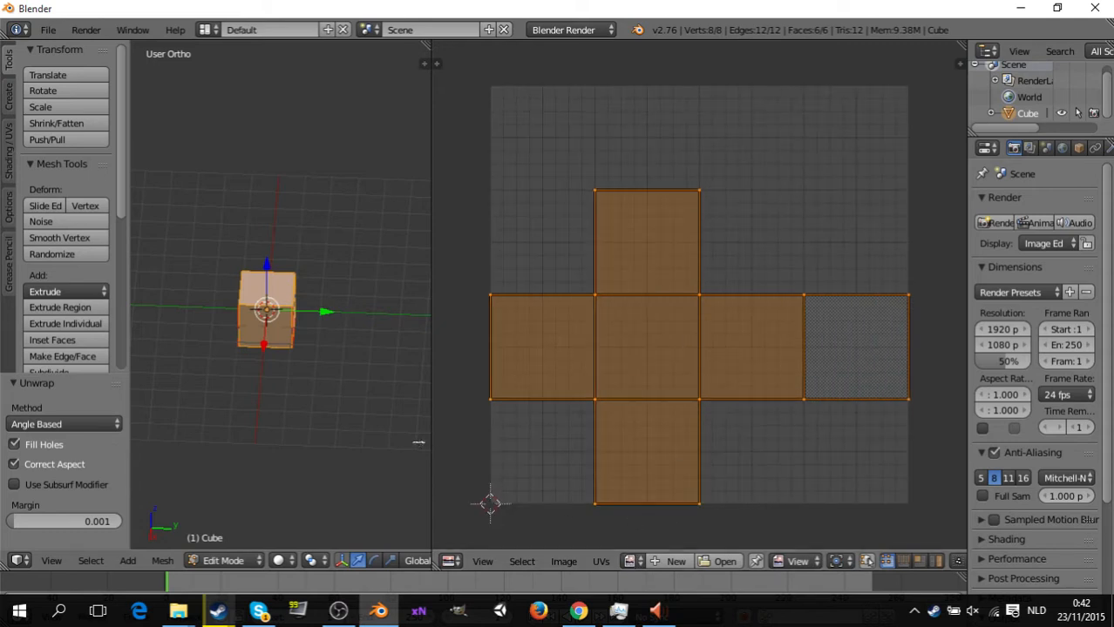
pyautogui.press('Tab')
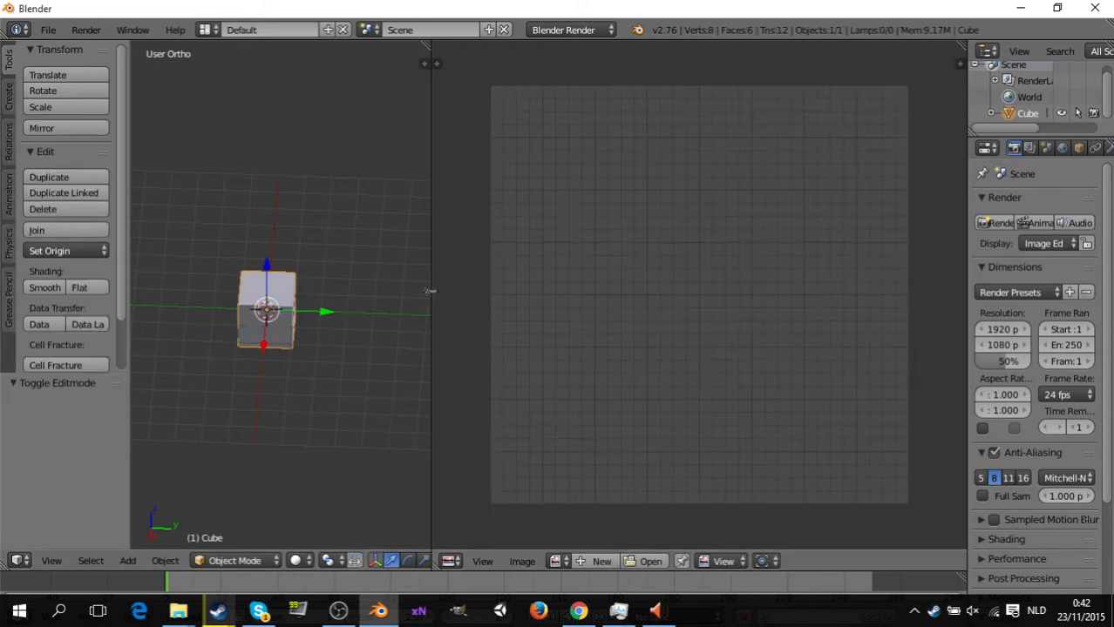
# Widen the image editor and create a new blank 1024 by 1024 px image named Wood.
pyautogui.moveTo(431, 307); pyautogui.dragTo(173, 296)
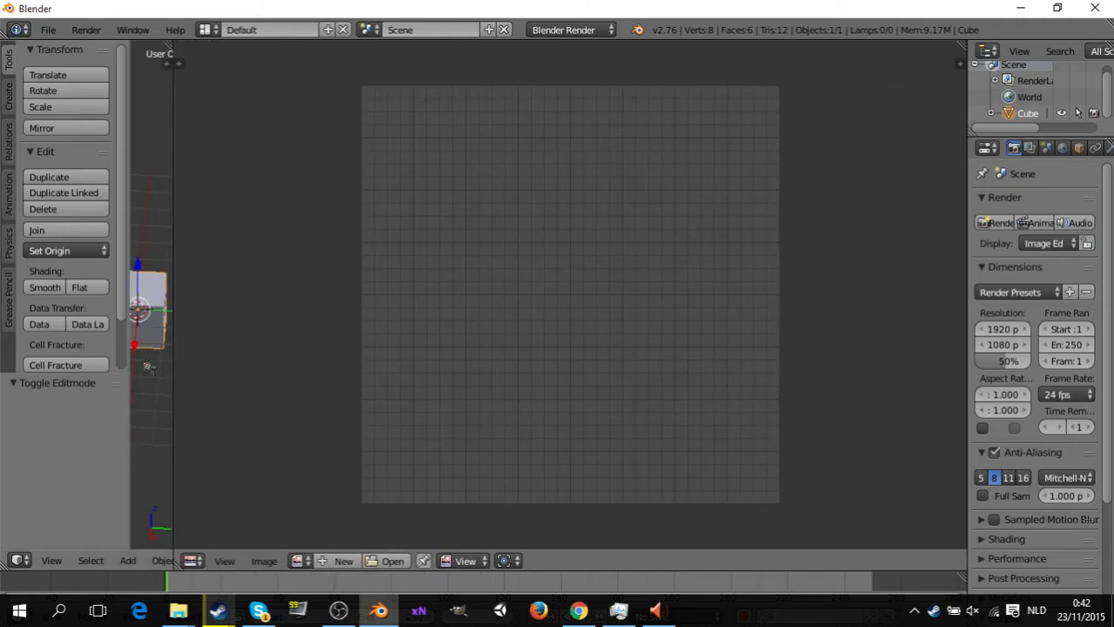
pyautogui.click(300, 562)
pyautogui.click(344, 563)
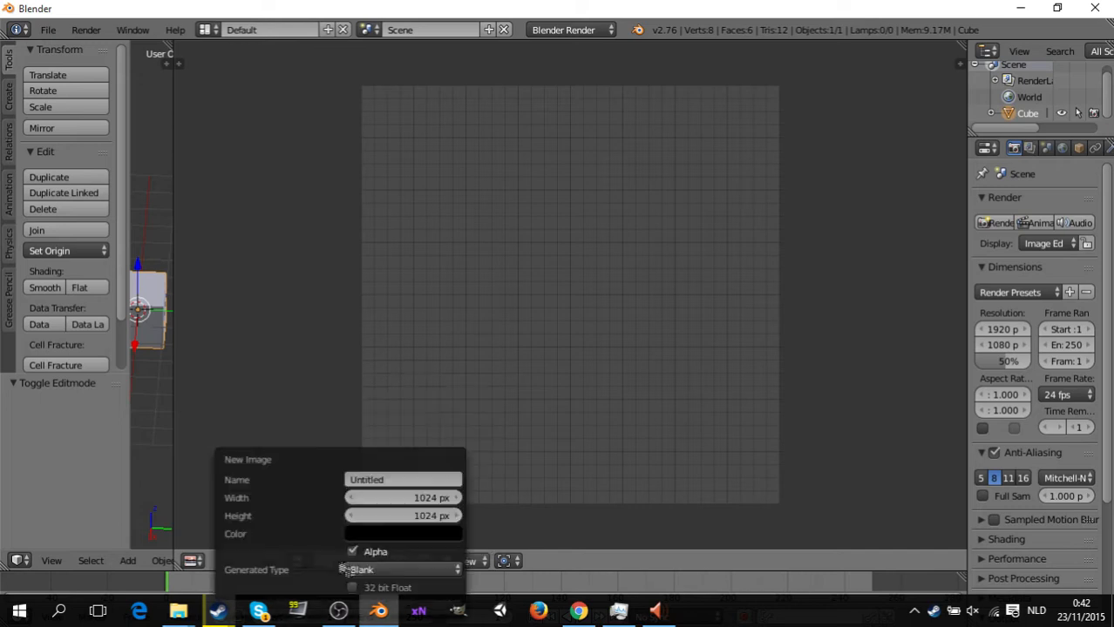
pyautogui.click(386, 479)
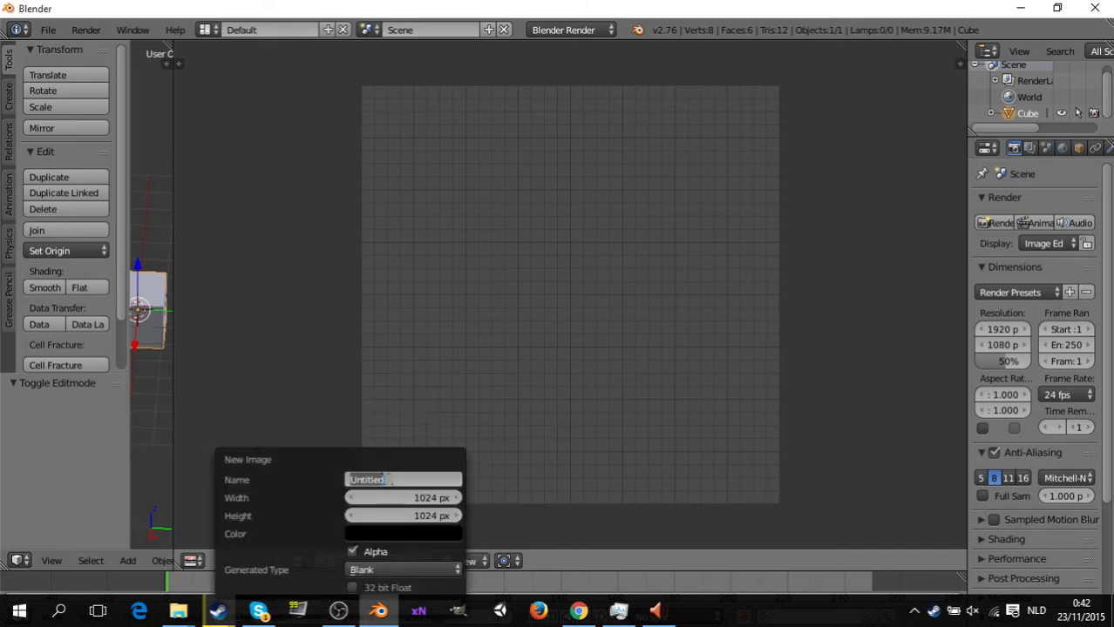
pyautogui.write('Wood')
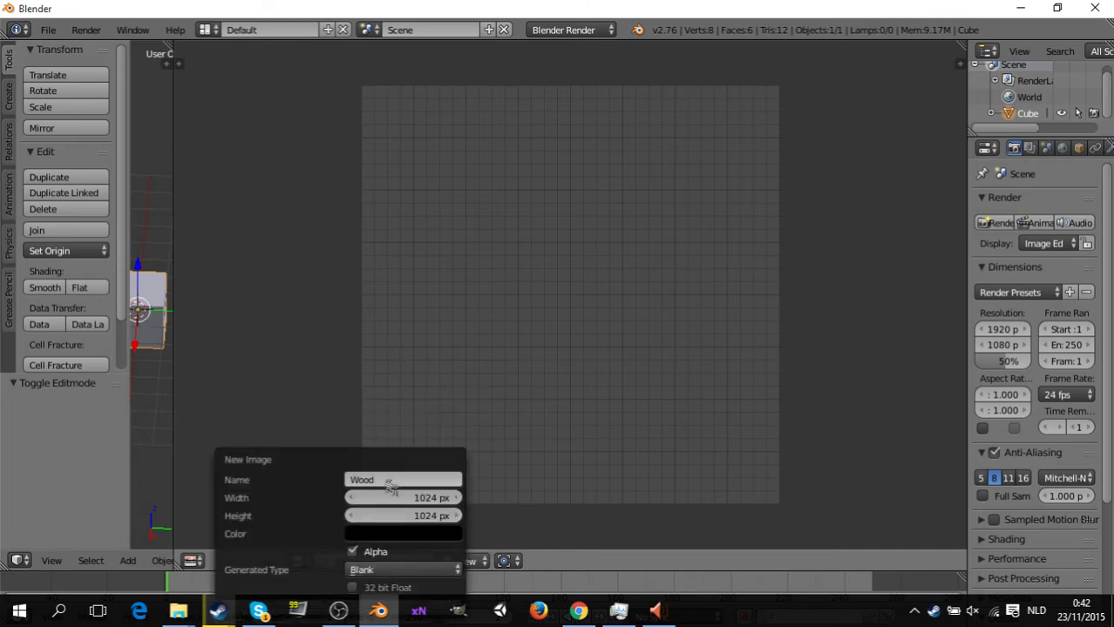
pyautogui.press('Return')
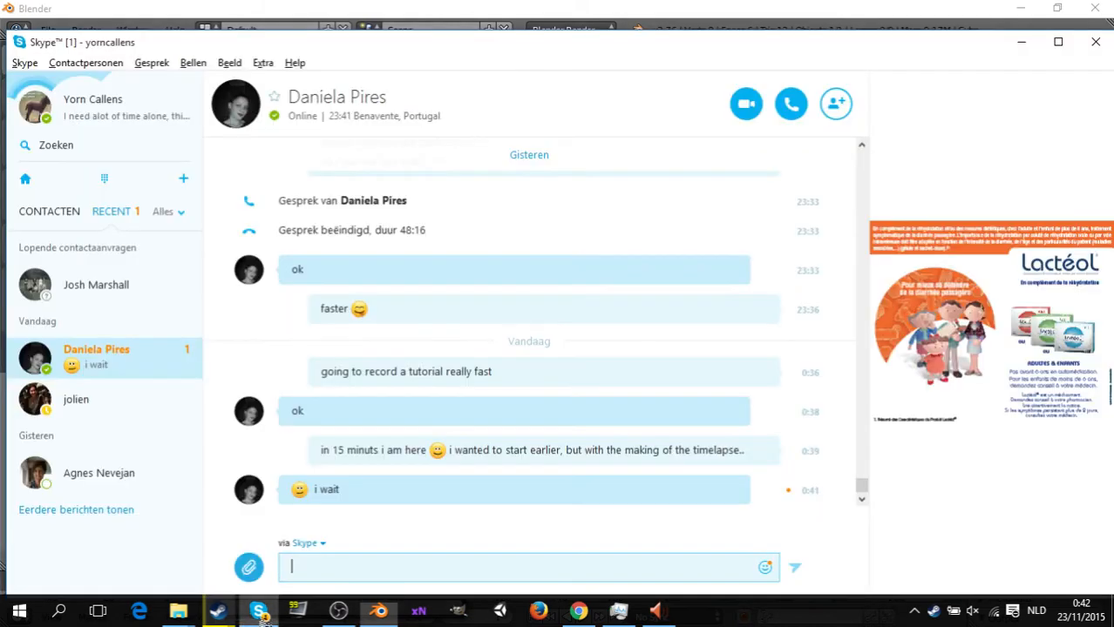
pyautogui.click(259, 611)
pyautogui.click(259, 611)
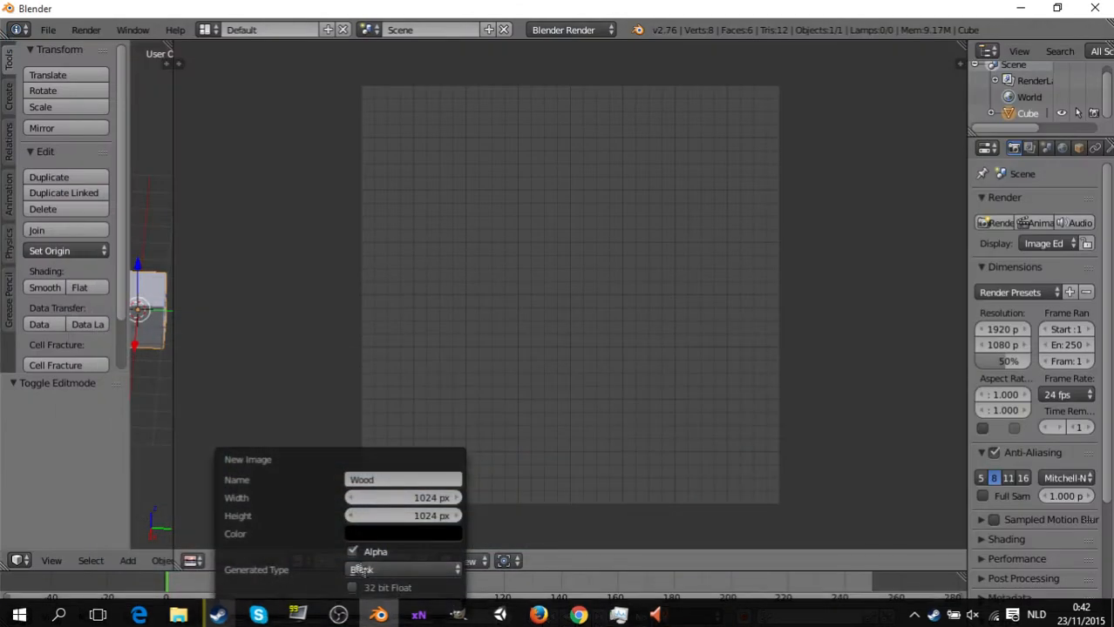
pyautogui.click(339, 607)
pyautogui.scroll(-5, 571, 316)
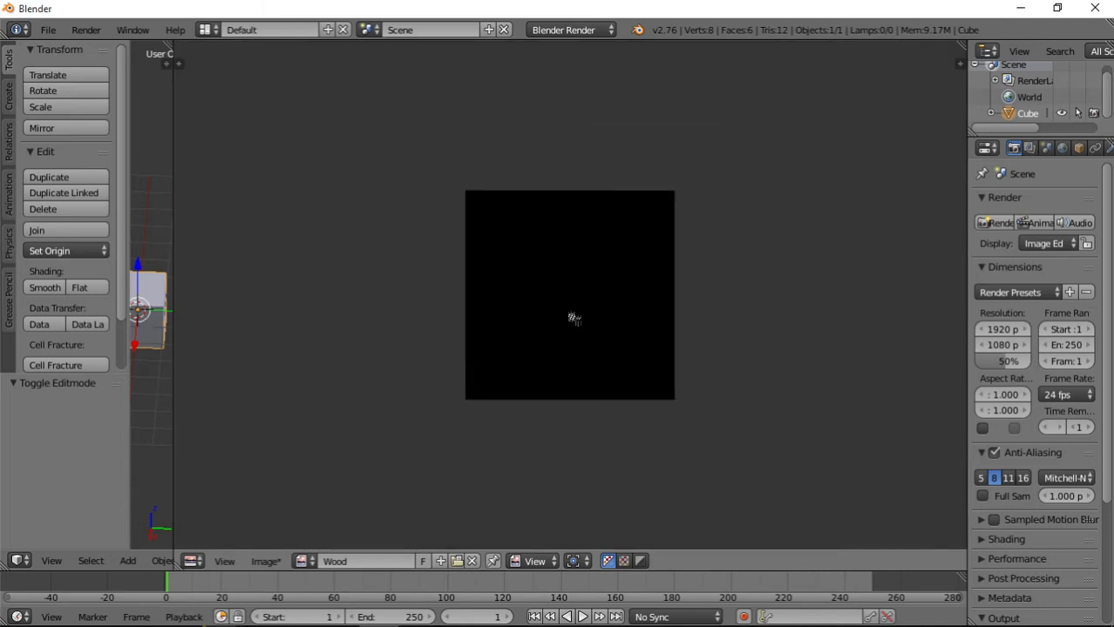
# Widen the image editor slightly, switch it to Paint mode and show the paint tools.
pyautogui.scroll(2, 565, 293)
pyautogui.scroll(1, 577, 193)
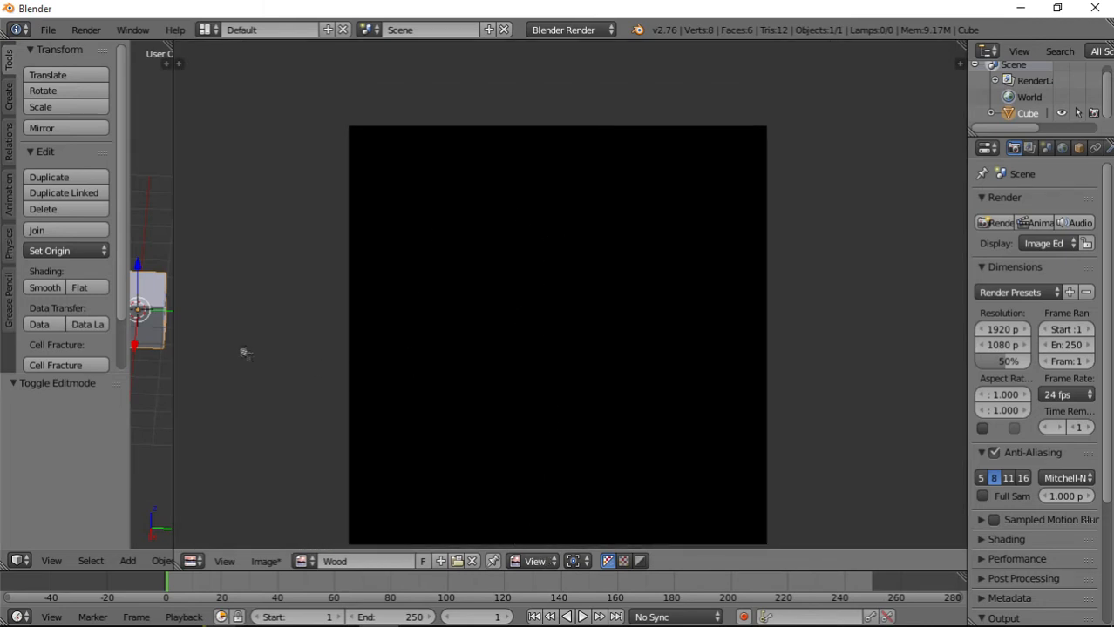
pyautogui.moveTo(172, 189); pyautogui.dragTo(143, 195)
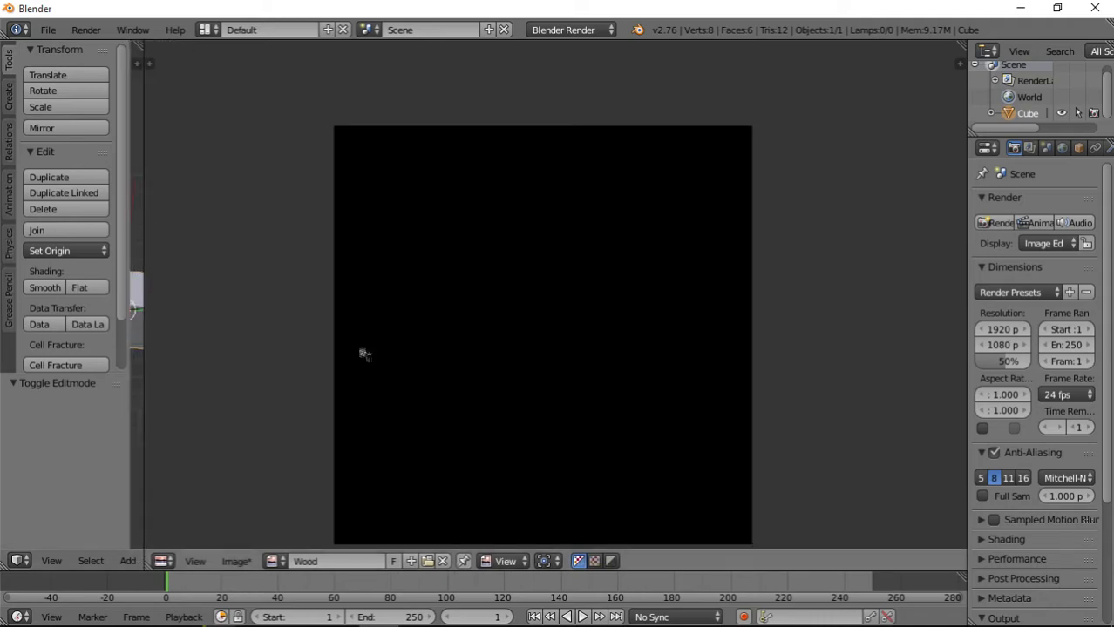
pyautogui.click(511, 562)
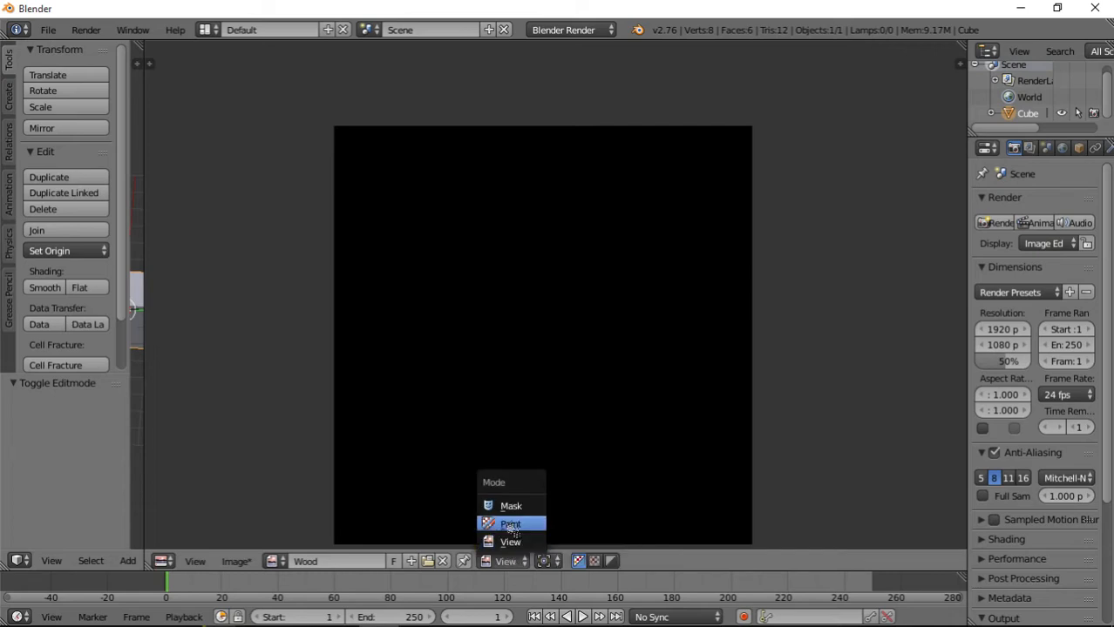
pyautogui.click(511, 523)
pyautogui.press('t')
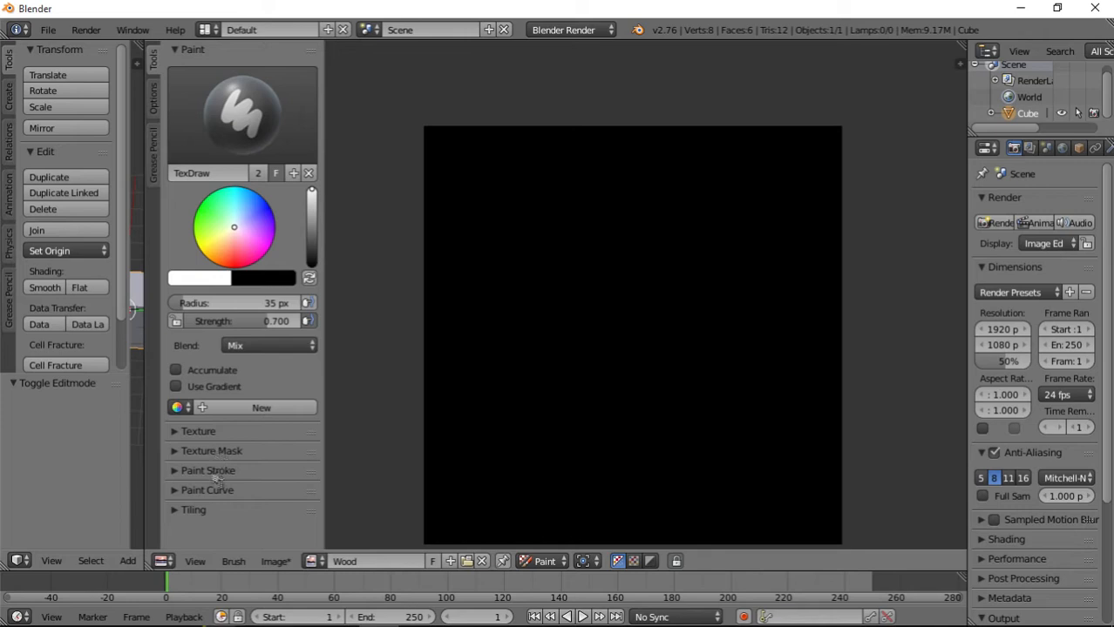
# Expand the Paint Stroke and Tiling settings and enable tiling in both X and Y.
pyautogui.click(275, 472)
pyautogui.scroll(-5, 275, 477)
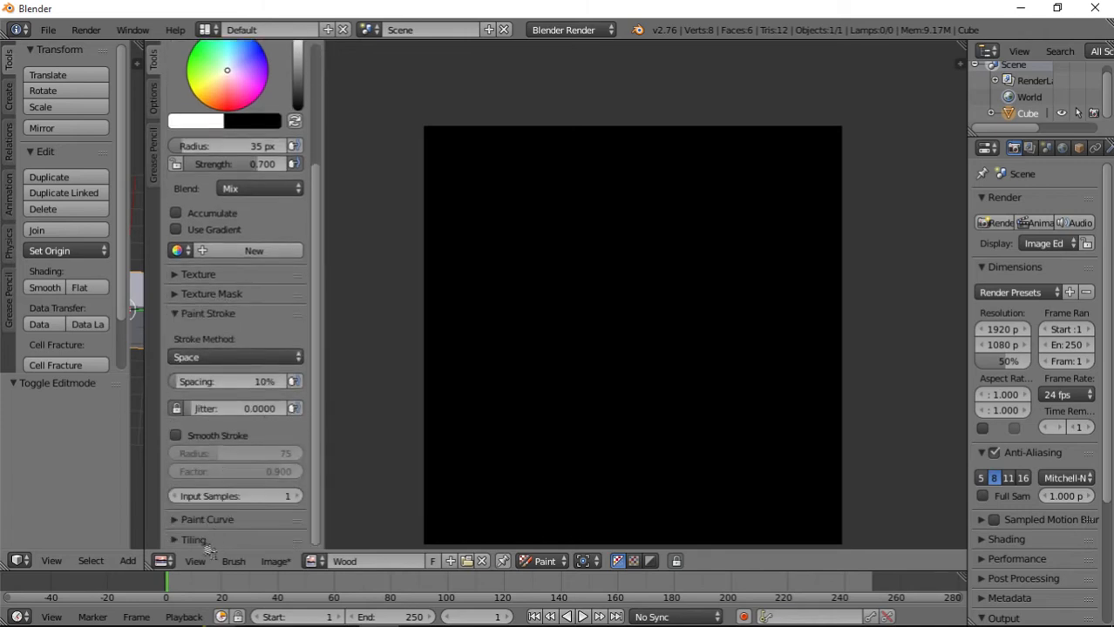
pyautogui.scroll(-1, 221, 459)
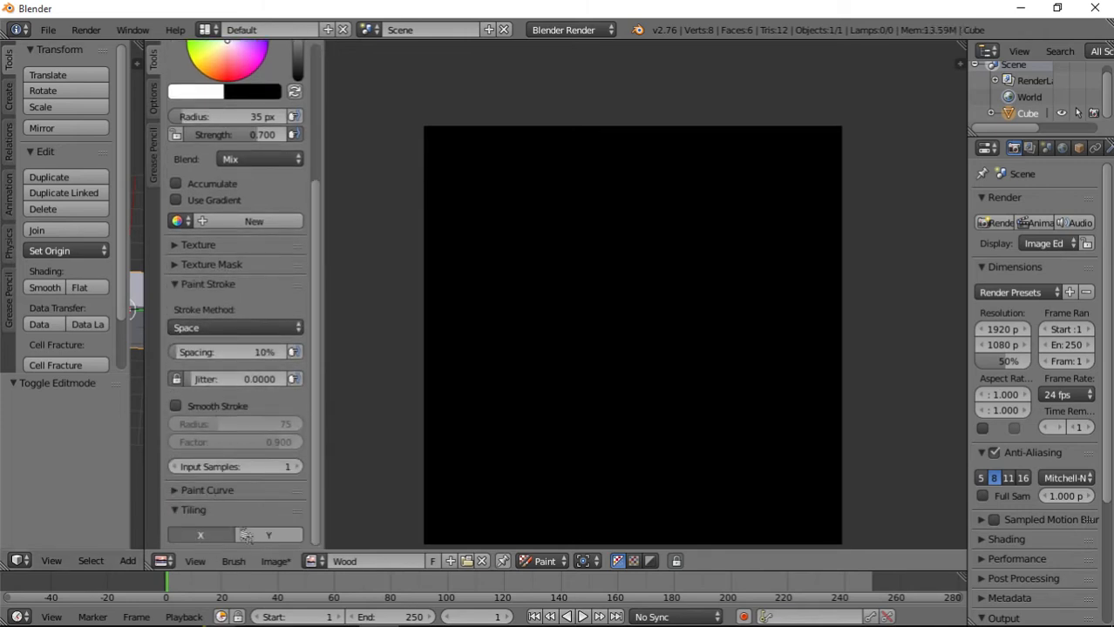
# Try brush strokes across the image's edges and corners to test the tiling, and undo them.
pyautogui.moveTo(419, 338); pyautogui.dragTo(499, 320)
pyautogui.moveTo(603, 488); pyautogui.dragTo(614, 582)
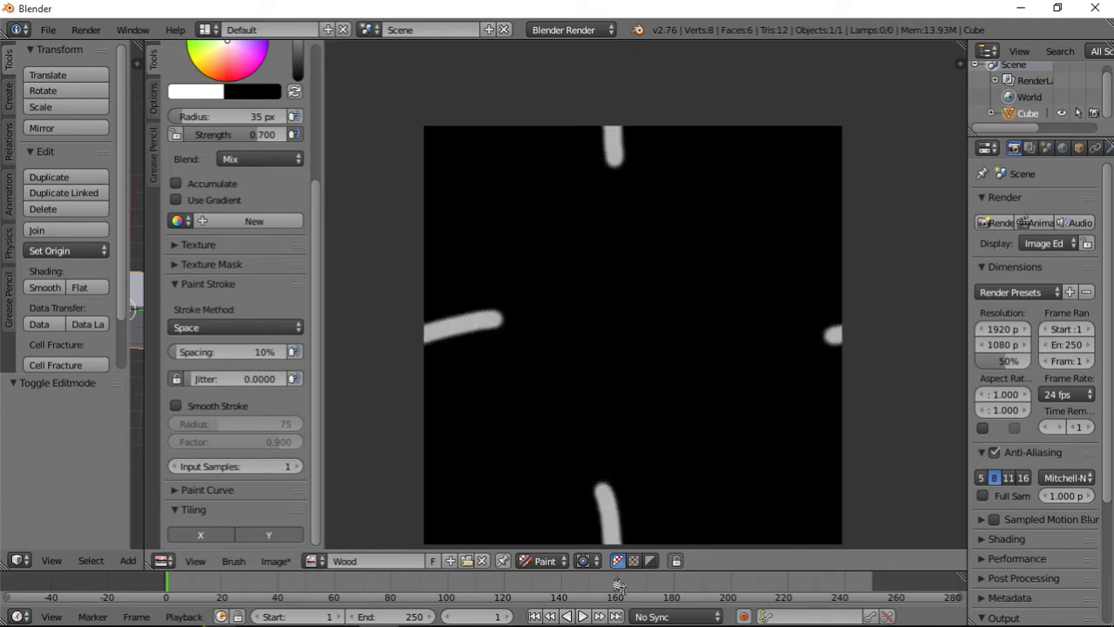
pyautogui.hotkey('ctrl', 'z')
pyautogui.hotkey('ctrl', 'z')
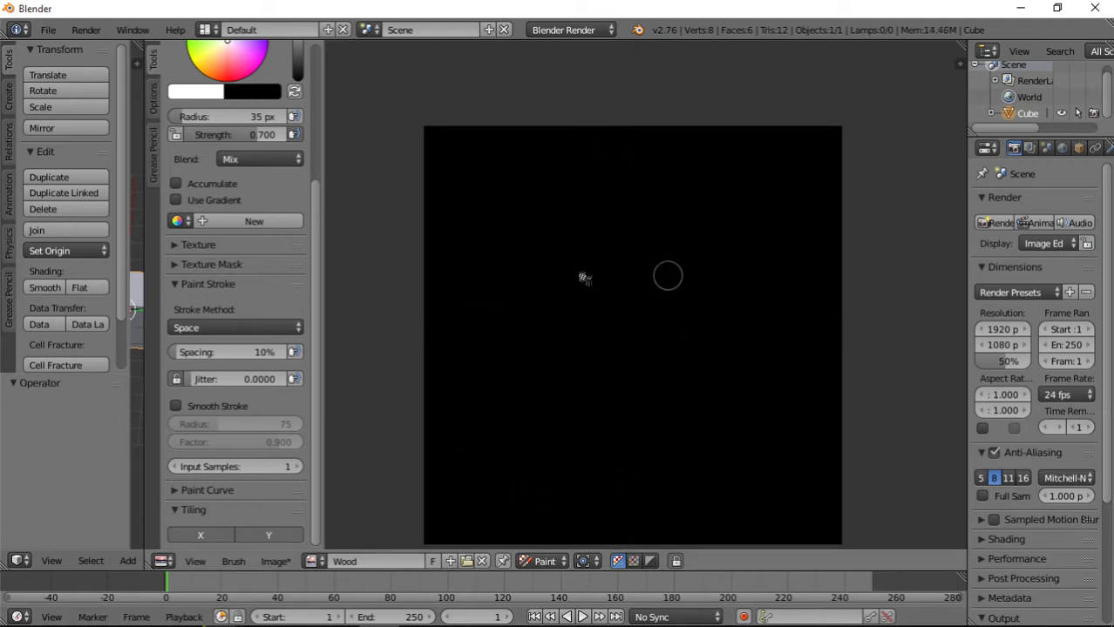
pyautogui.moveTo(599, 210); pyautogui.dragTo(612, 105)
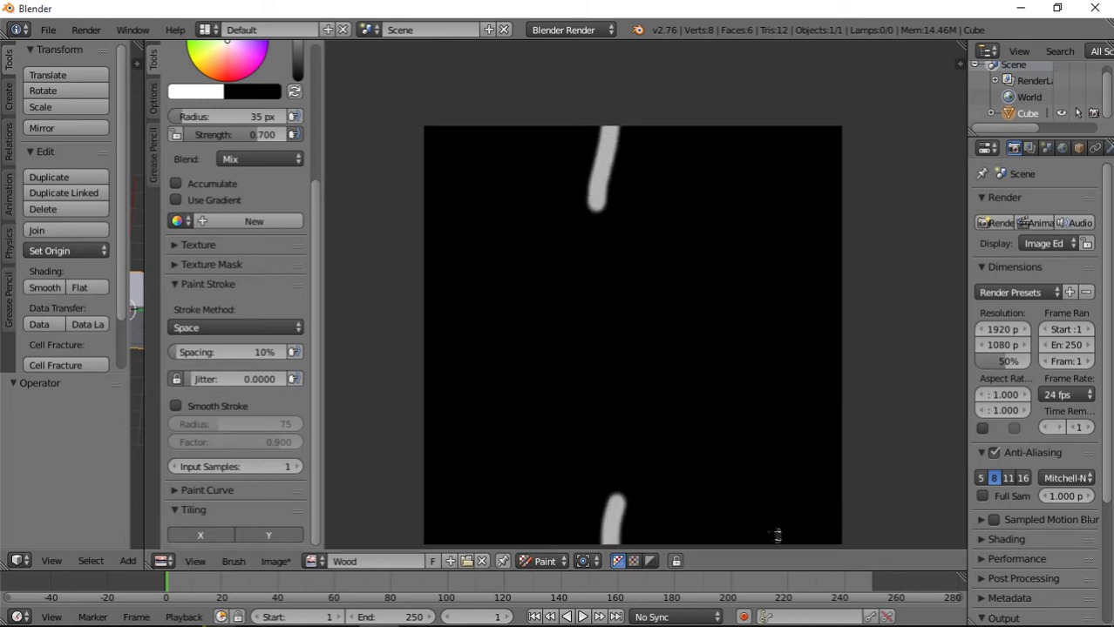
pyautogui.moveTo(775, 537)
pyautogui.mouseDown()
pyautogui.moveTo(832, 453)
pyautogui.moveTo(895, 455)
pyautogui.moveTo(958, 530)
pyautogui.moveTo(960, 612)
pyautogui.moveTo(854, 626)
pyautogui.moveTo(811, 604)
pyautogui.moveTo(776, 551)
pyautogui.mouseUp()
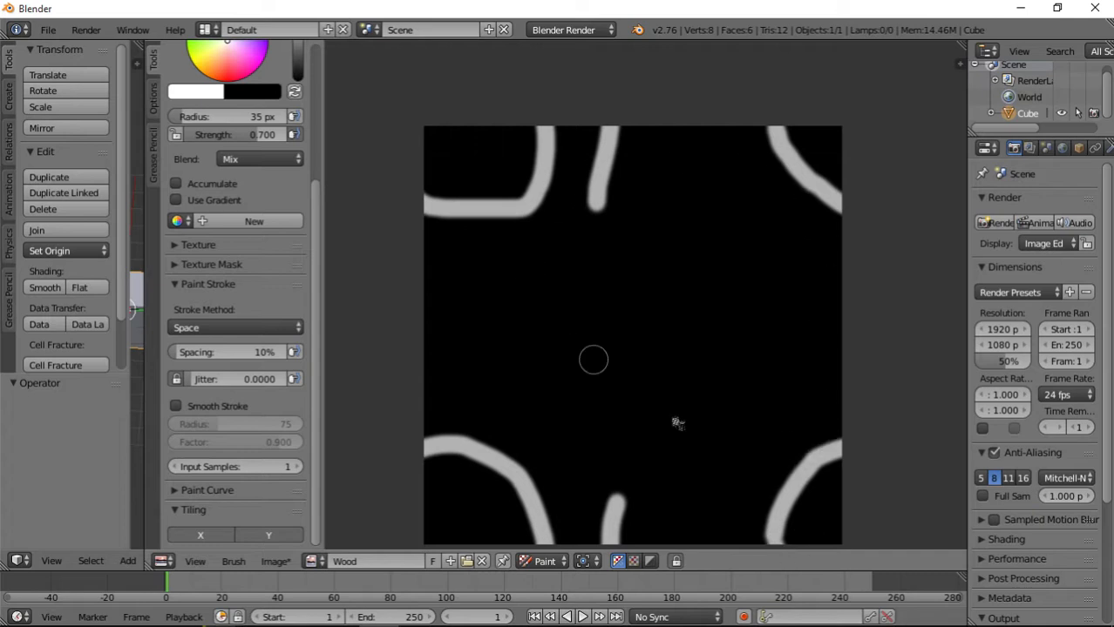
pyautogui.hotkey('ctrl', 'z')
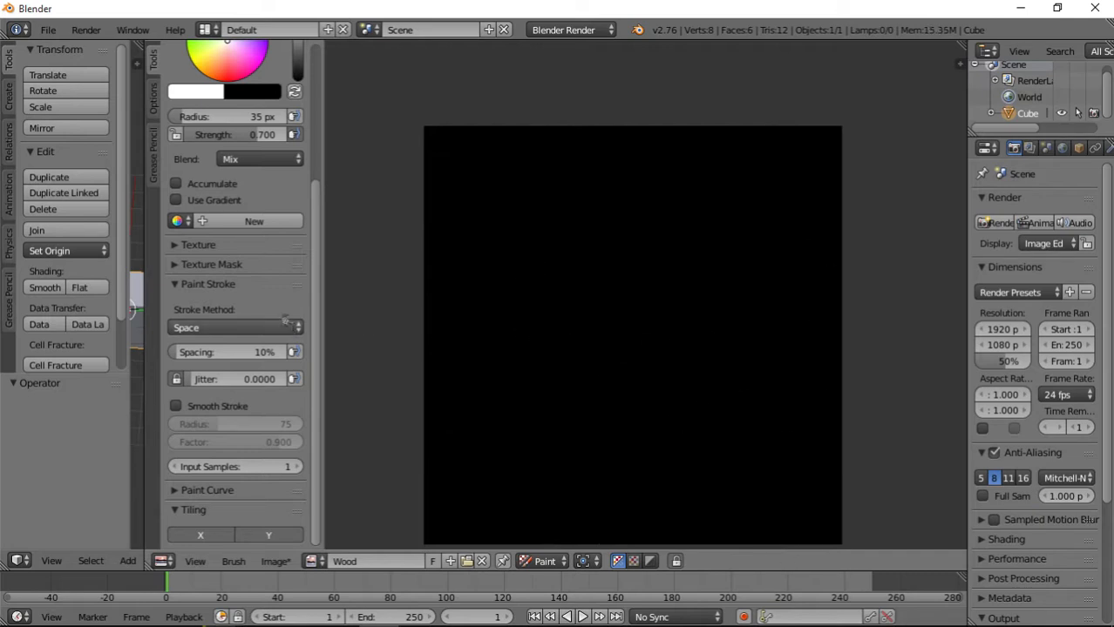
# Check the brush's Texture settings and set the stroke method to Line.
pyautogui.scroll(1, 497, 282)
pyautogui.scroll(-2, 599, 259)
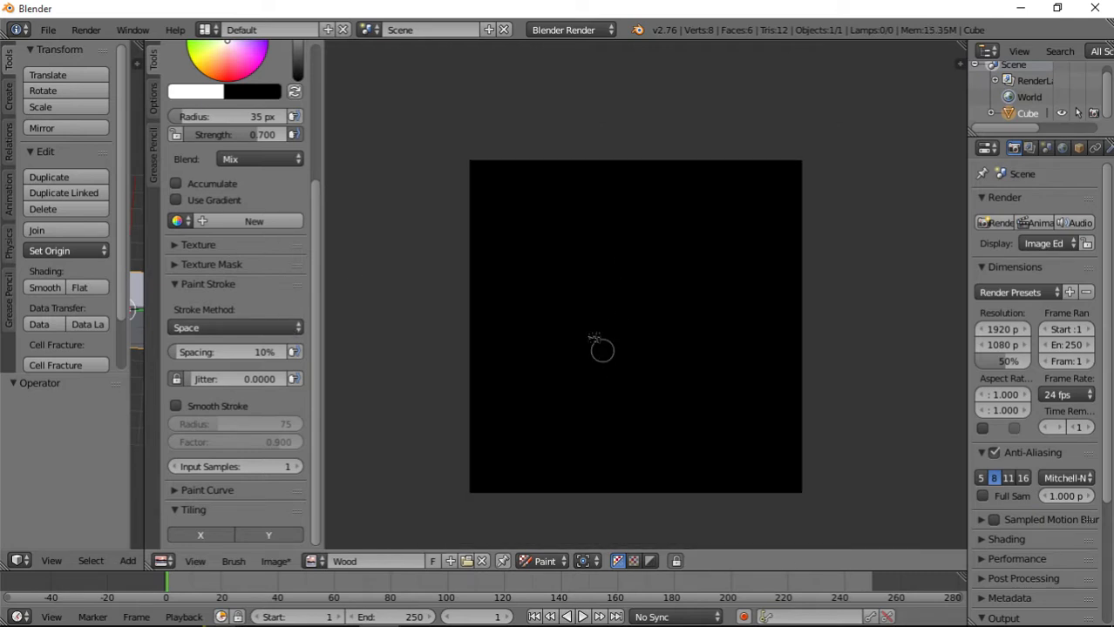
pyautogui.moveTo(599, 345); pyautogui.dragTo(579, 290, button='middle')
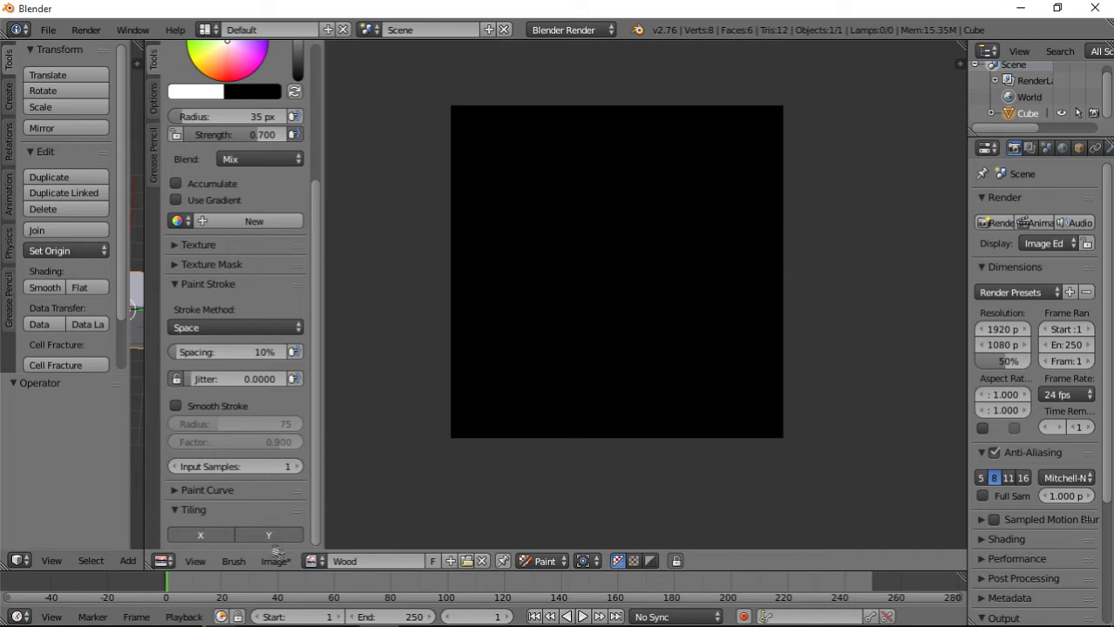
pyautogui.click(188, 251)
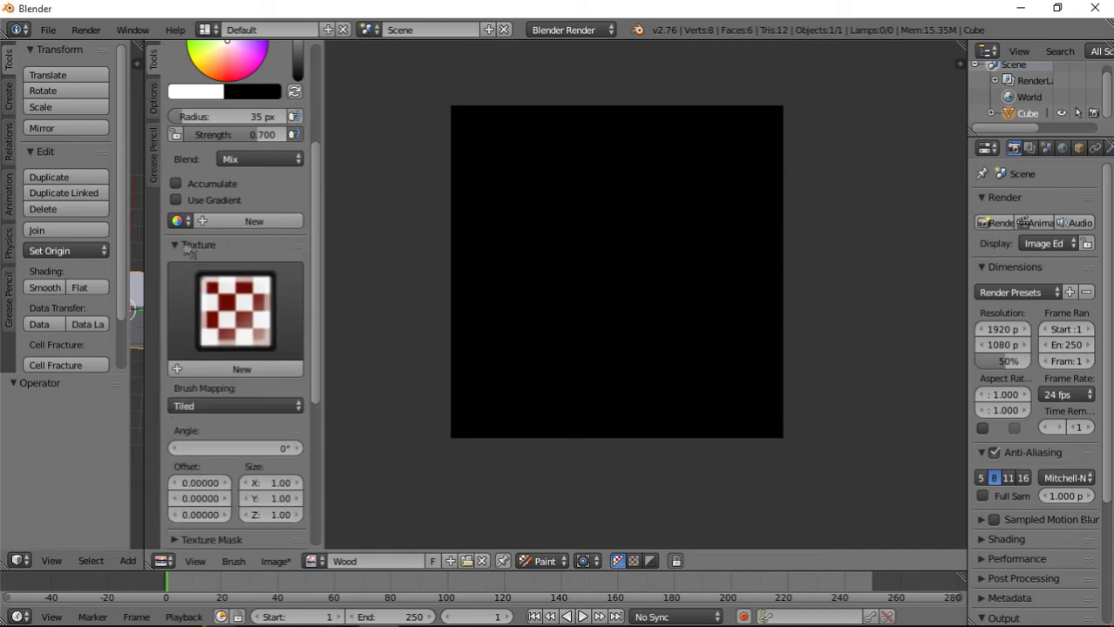
pyautogui.click(174, 251)
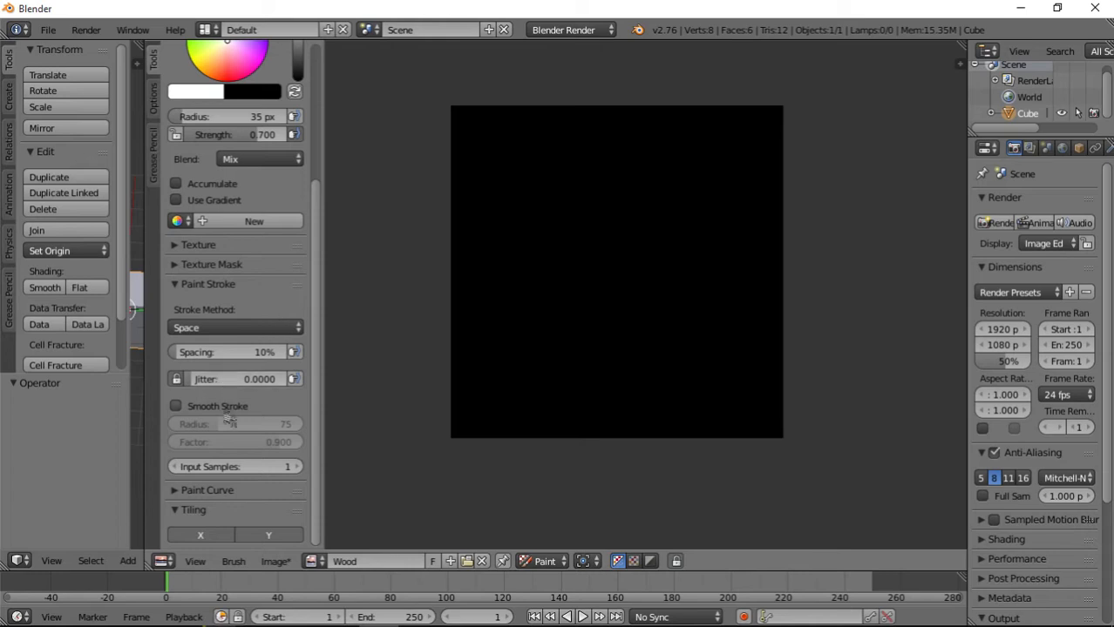
pyautogui.click(232, 327)
pyautogui.click(229, 219)
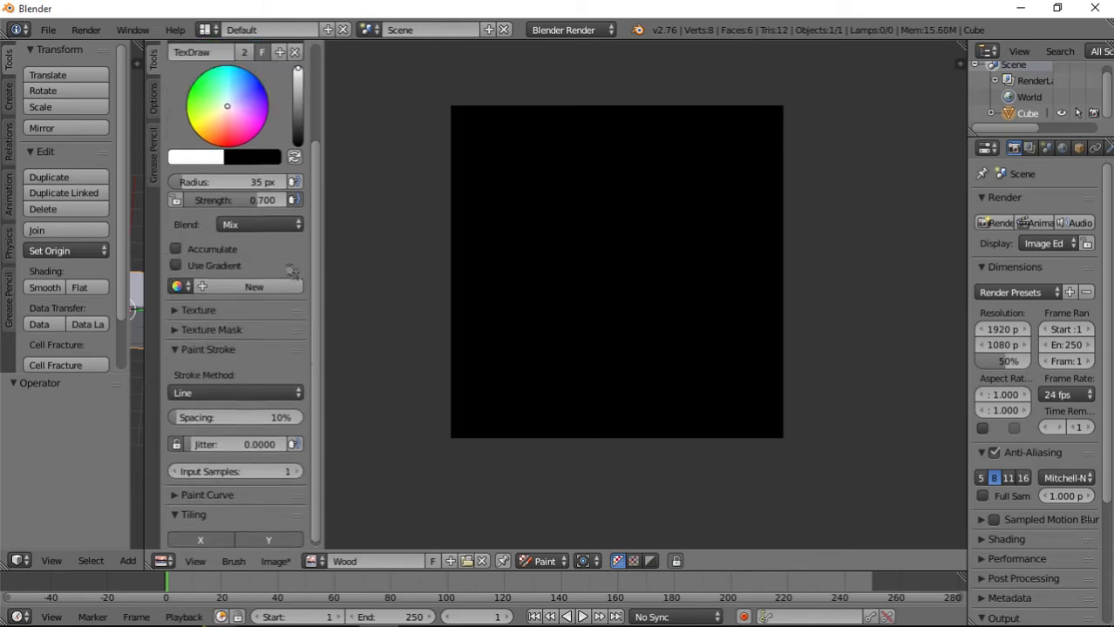
# Switch to the Fill brush and choose a muted light brown with reduced brightness as its colour.
pyautogui.scroll(5, 228, 217)
pyautogui.click(224, 157)
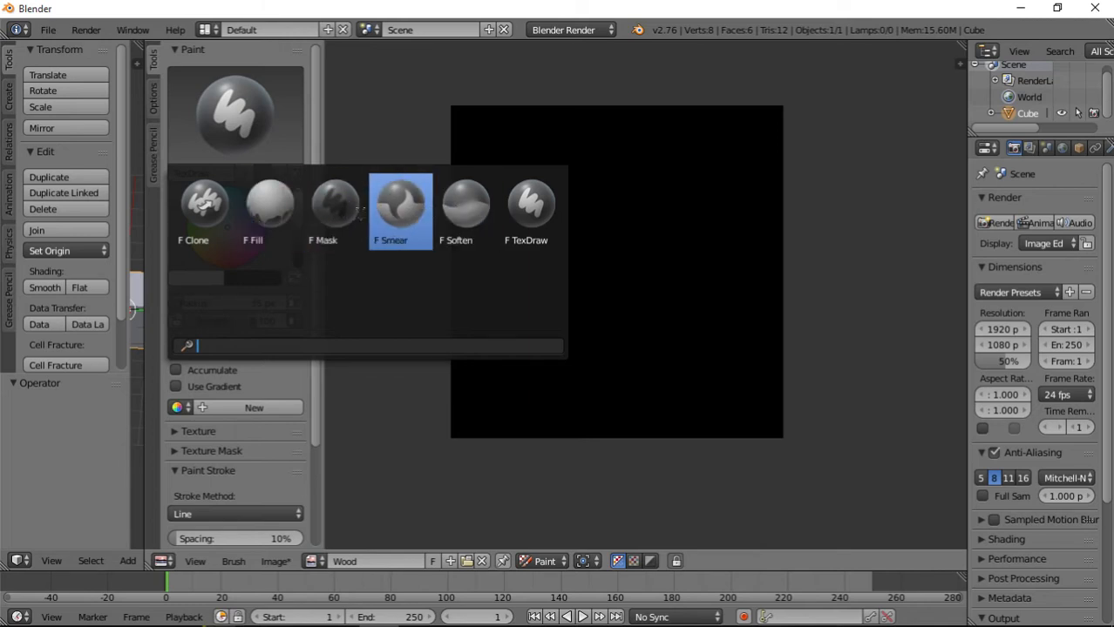
pyautogui.click(270, 209)
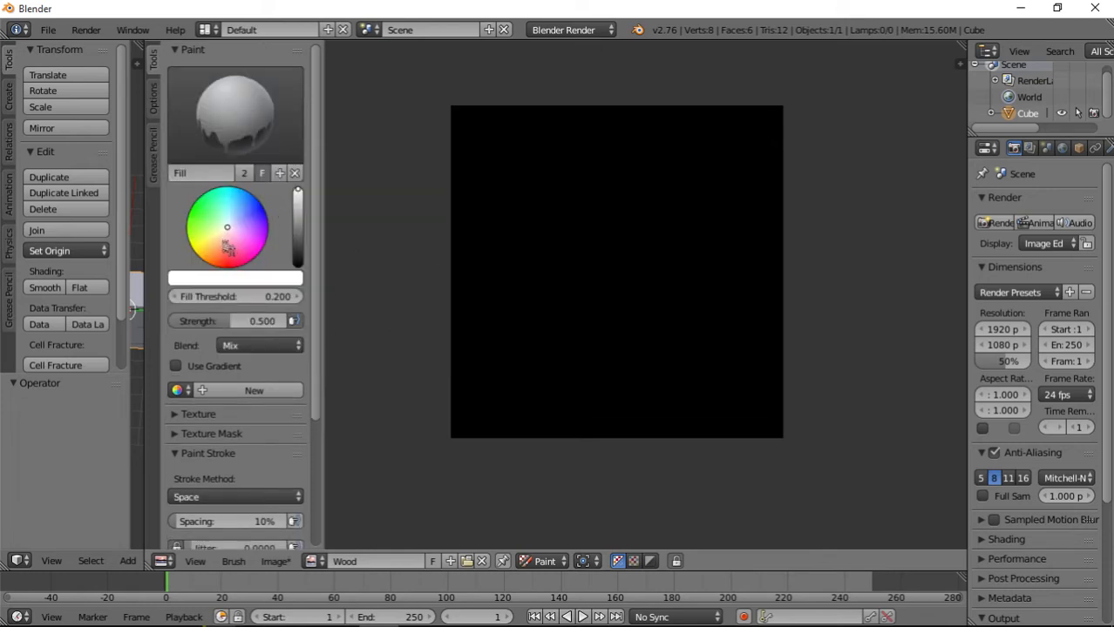
pyautogui.moveTo(230, 249); pyautogui.dragTo(216, 257)
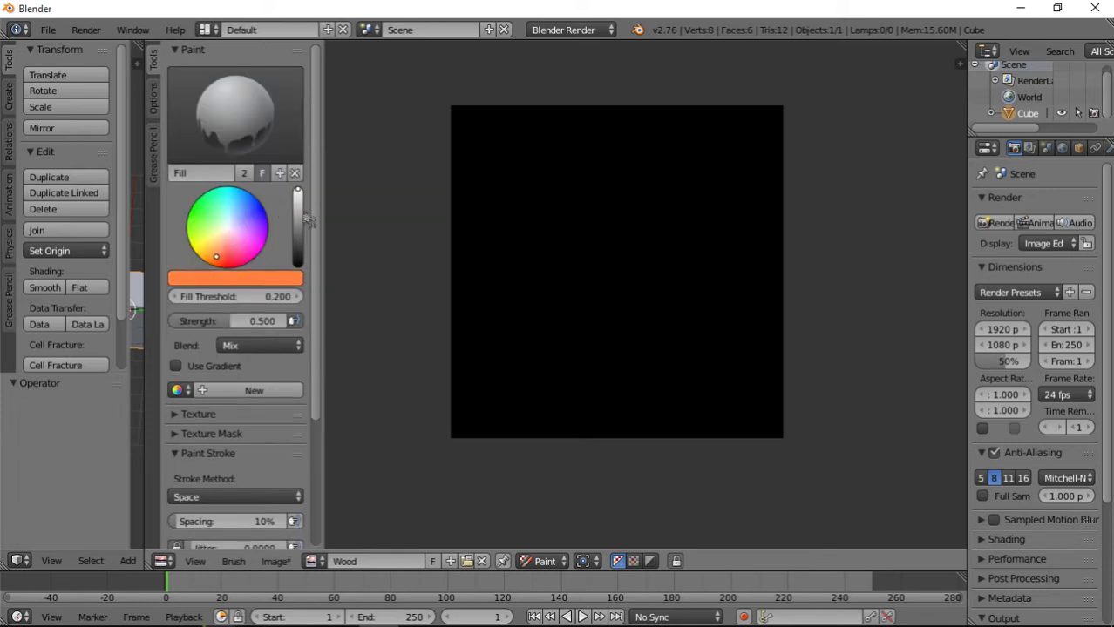
pyautogui.click(298, 219)
pyautogui.click(211, 243)
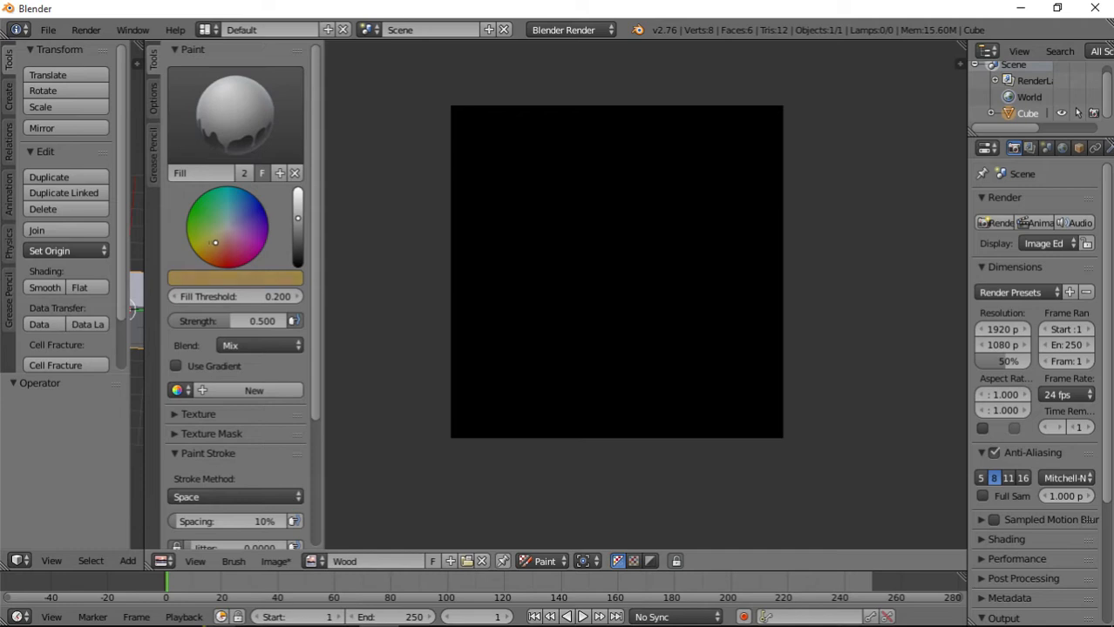
pyautogui.moveTo(221, 243); pyautogui.dragTo(219, 247)
# Fill the Wood image with the light brown, raising the fill strength to 1.000.
pyautogui.click(521, 231)
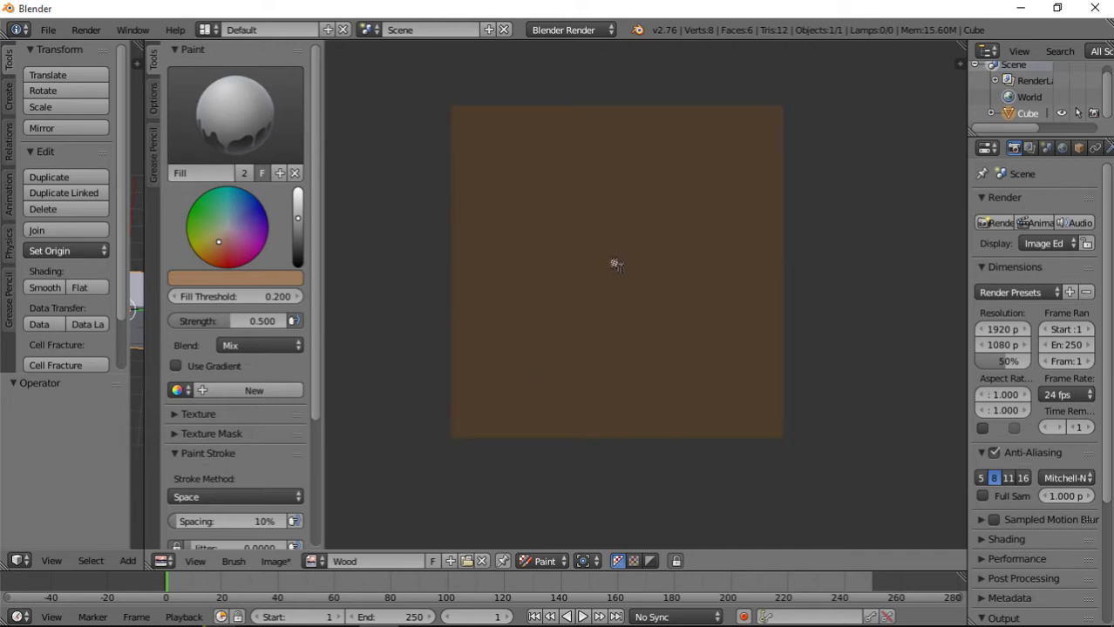
pyautogui.click(615, 265)
pyautogui.hotkey('ctrl', 'z')
pyautogui.moveTo(228, 321); pyautogui.dragTo(291, 324)
pyautogui.click(526, 299)
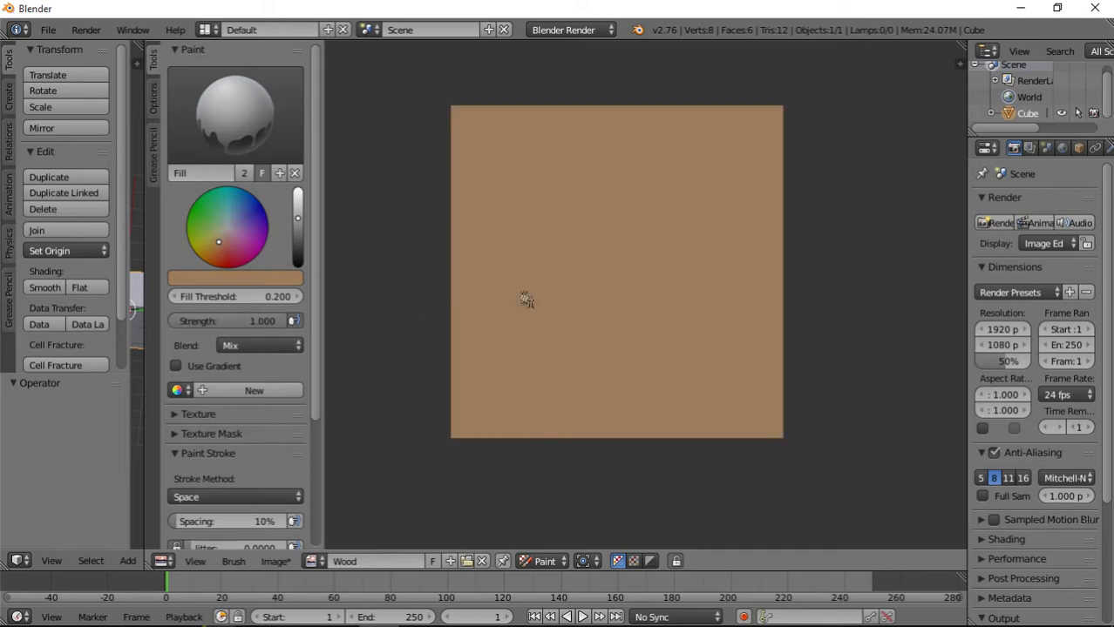
# Lower the brown's brightness a little and fill the whole image again with the darker shade.
pyautogui.click(230, 323)
pyautogui.press('Return')
pyautogui.click(298, 237)
pyautogui.click(555, 273)
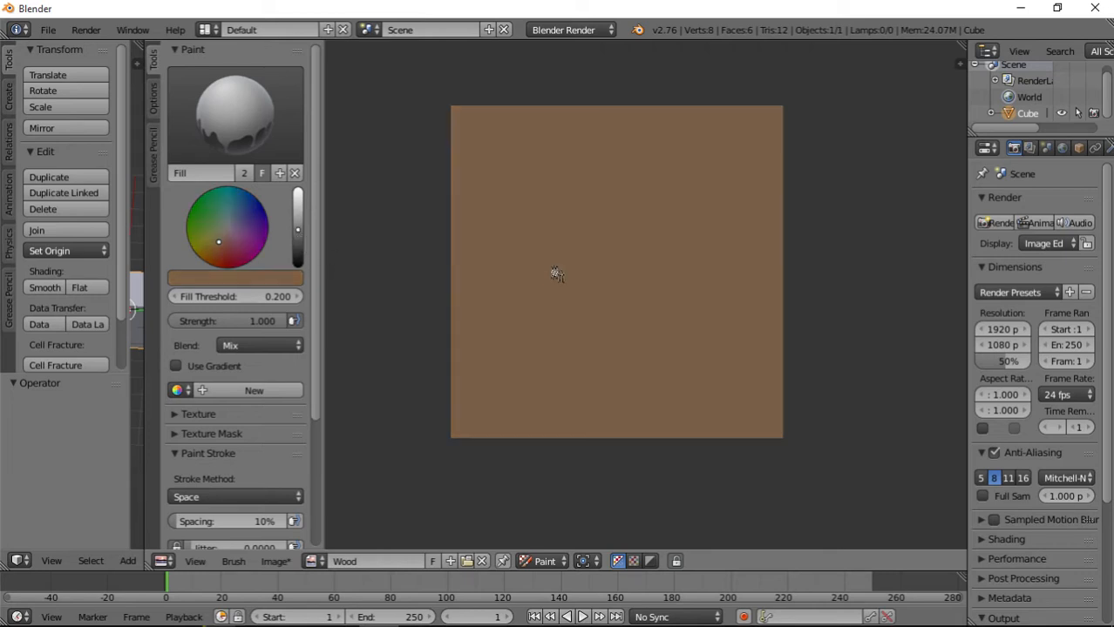
# Darken the Fill brush's colour to a very dark brown.
pyautogui.click(297, 254)
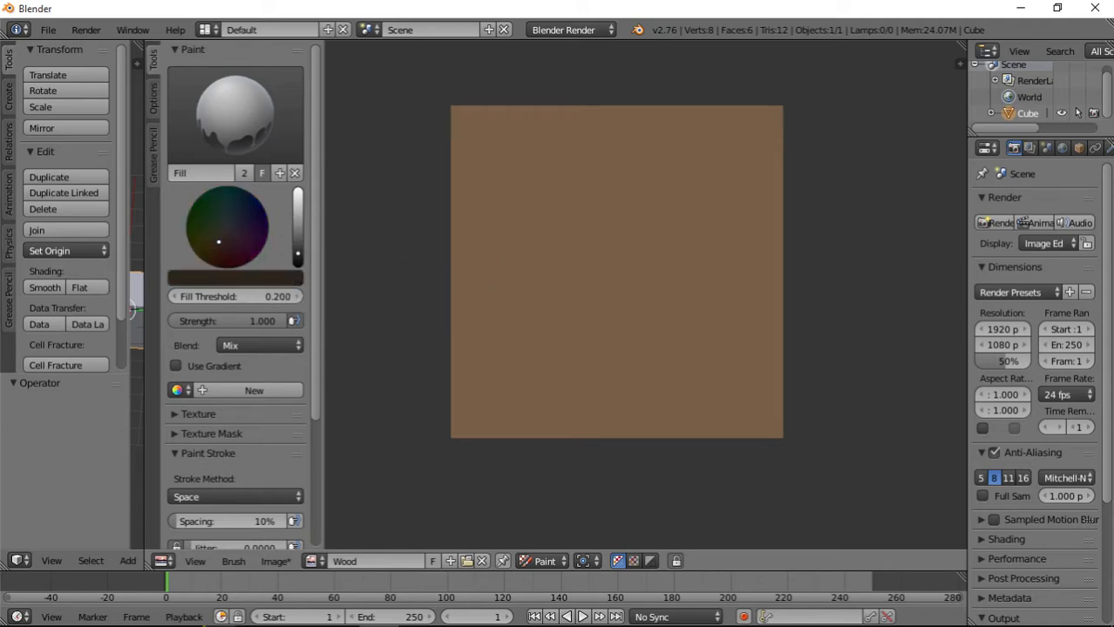
pyautogui.click(298, 261)
pyautogui.click(298, 258)
pyautogui.click(298, 259)
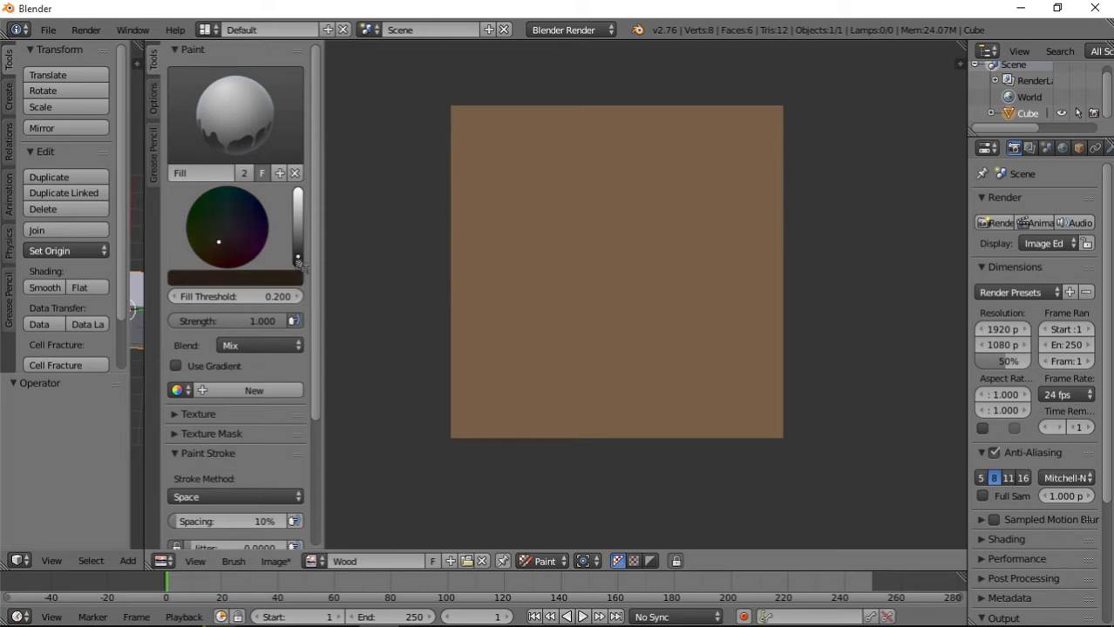
# Switch to the TexDraw brush and sample the image's brown as its colour and as a palette swatch.
pyautogui.click(246, 133)
pyautogui.click(534, 214)
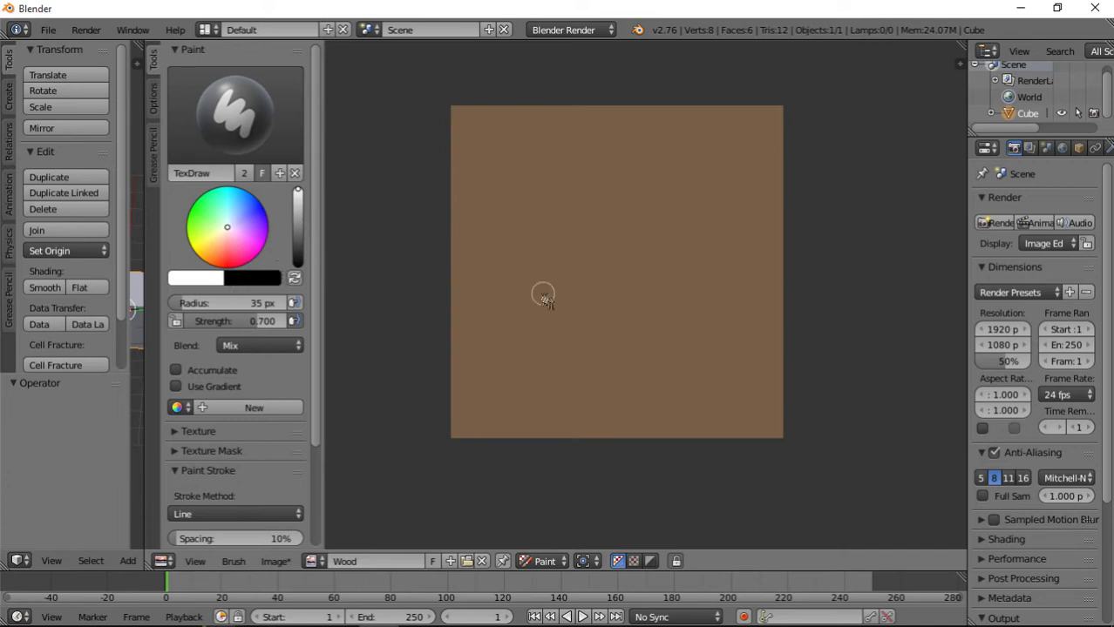
pyautogui.press('s')
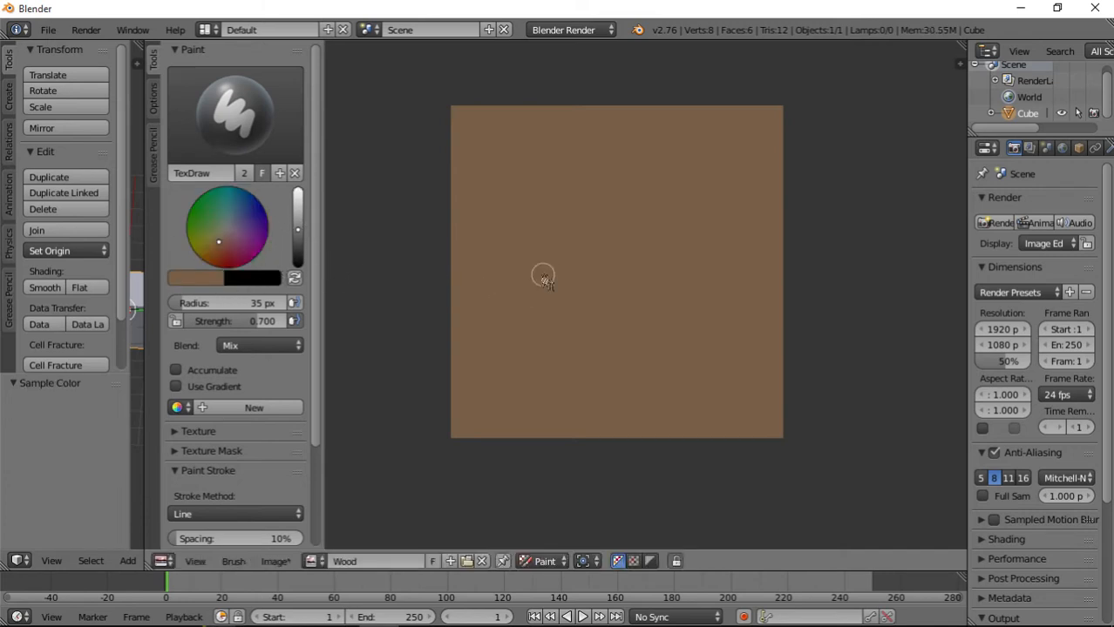
pyautogui.press('s')
pyautogui.click(557, 234)
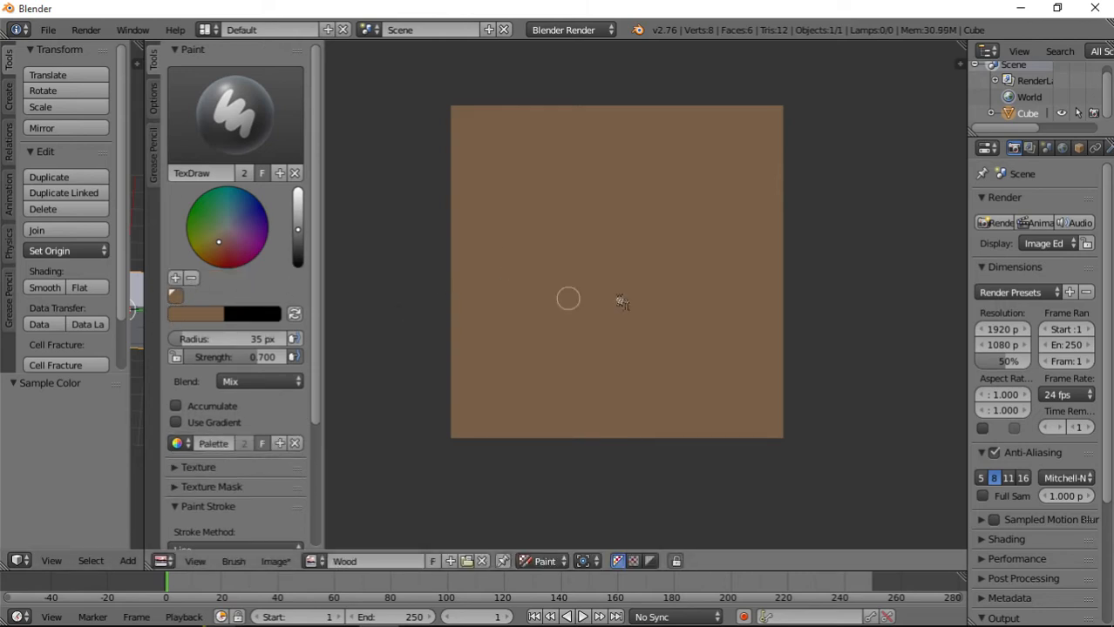
# Sample the image's brown into extra palette swatches and delete the duplicates, keeping a single swatch.
pyautogui.press('s')
pyautogui.click(636, 288)
pyautogui.click(639, 287)
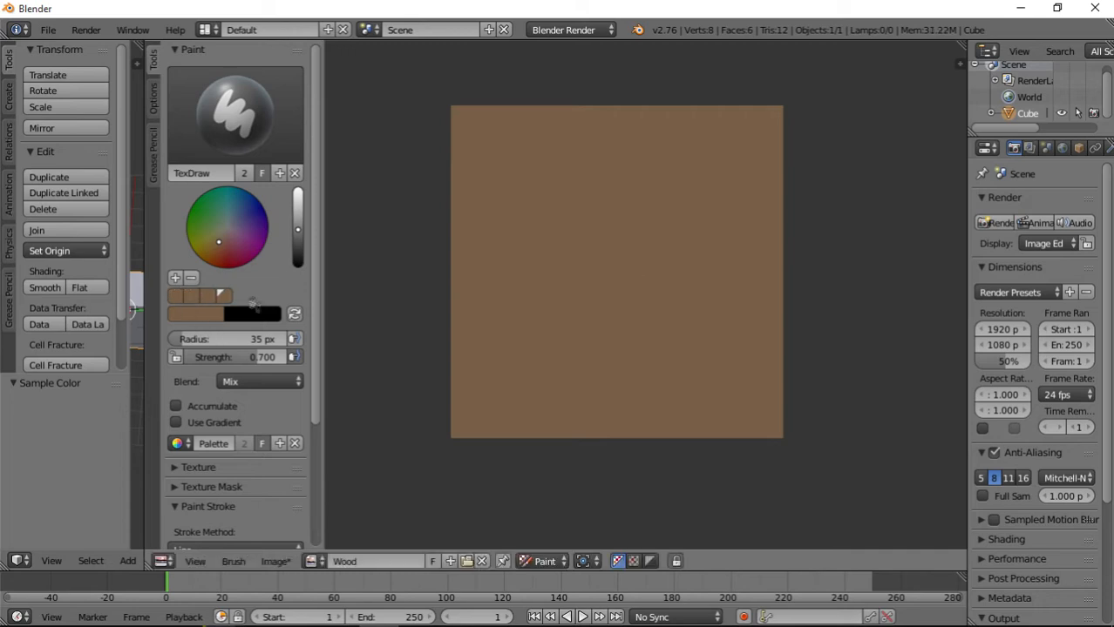
pyautogui.click(207, 300)
pyautogui.press('Delete')
pyautogui.press('Delete')
pyautogui.press('Delete')
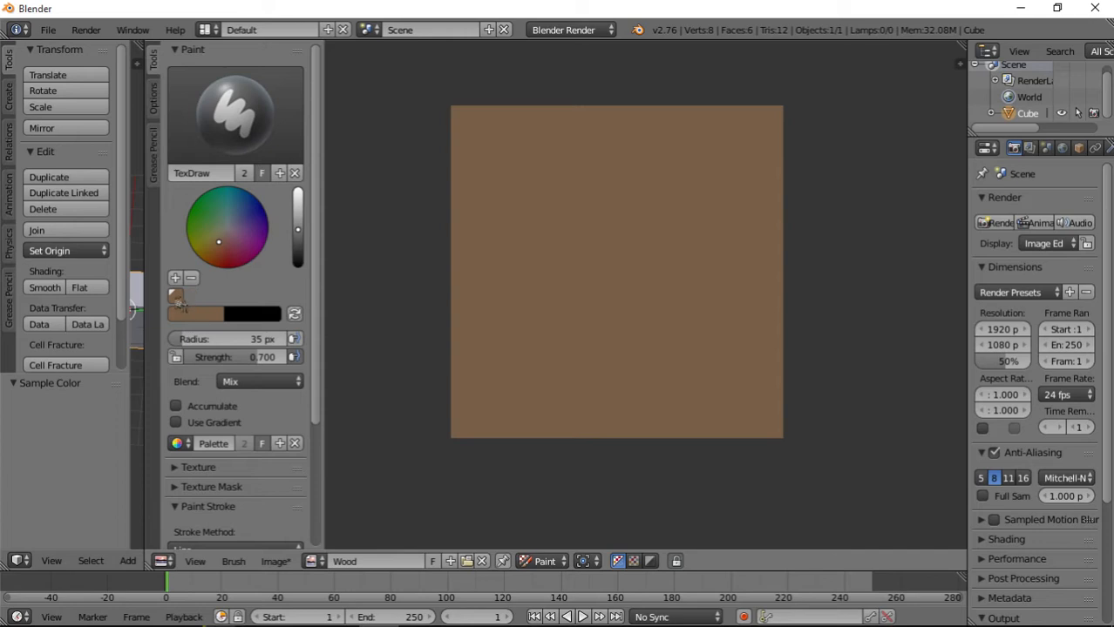
# Darken the TexDraw colour to a very dark brown, reduce the radius to 10 px and undo a test dab at the image's upper edge.
pyautogui.click(296, 258)
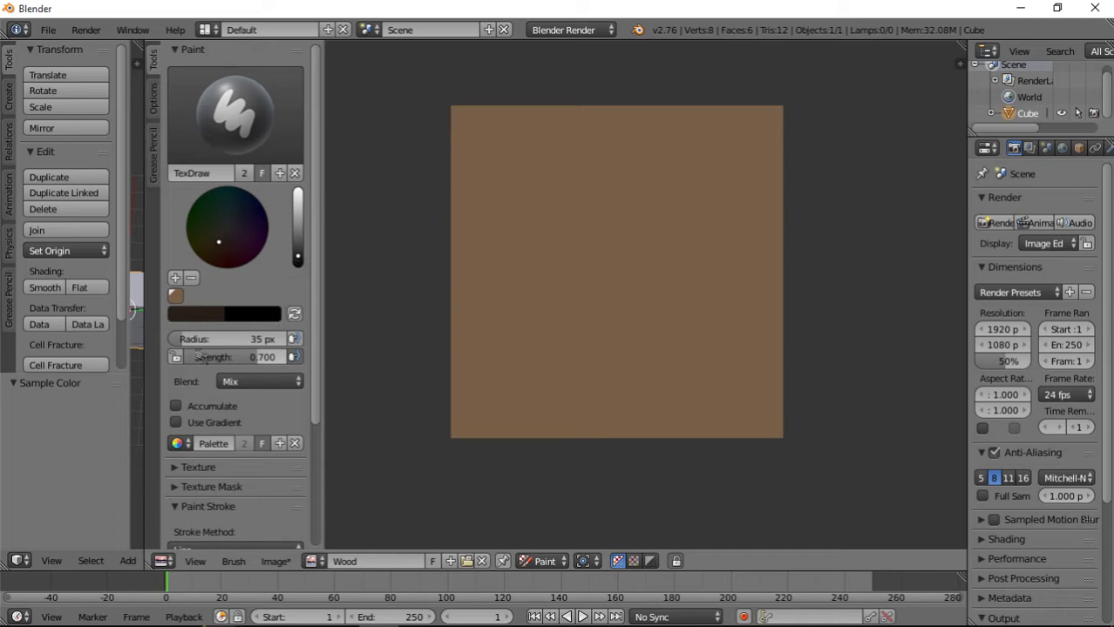
pyautogui.moveTo(194, 340); pyautogui.dragTo(187, 341)
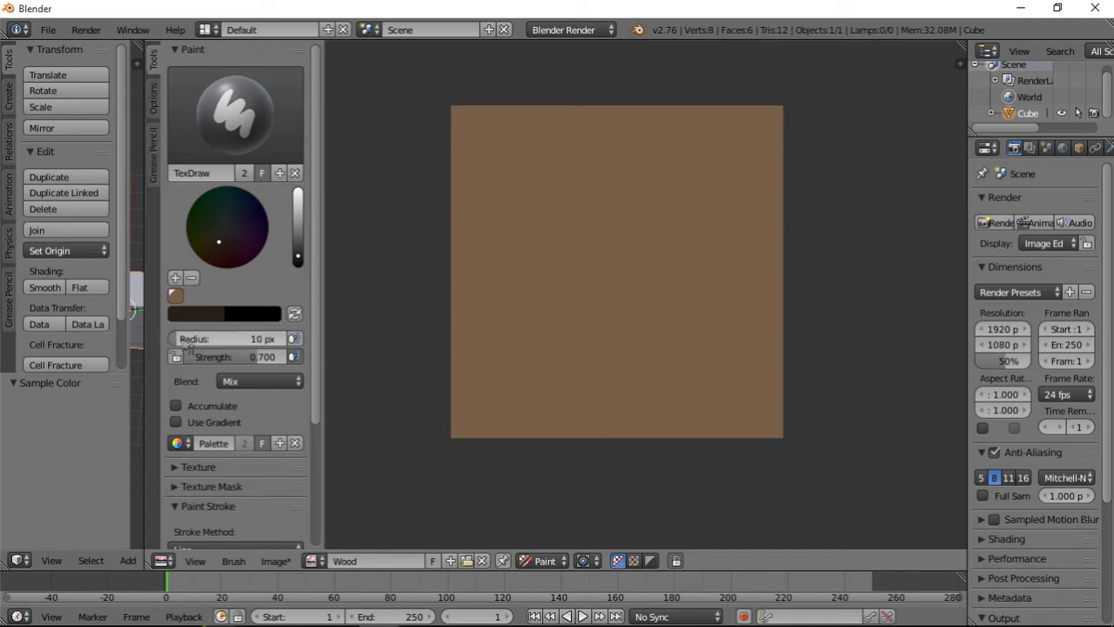
pyautogui.click(605, 107)
pyautogui.hotkey('ctrl', 'z')
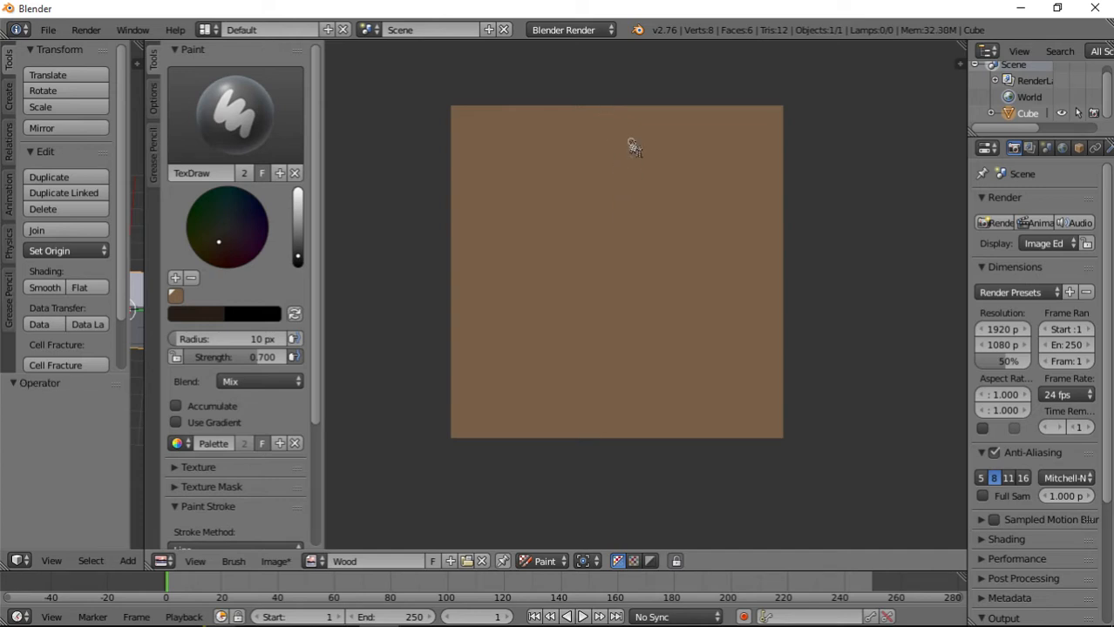
# Set the TexDraw radius to 12 px and the strength to 0.102, and paint a diagonal test line.
pyautogui.click(237, 340)
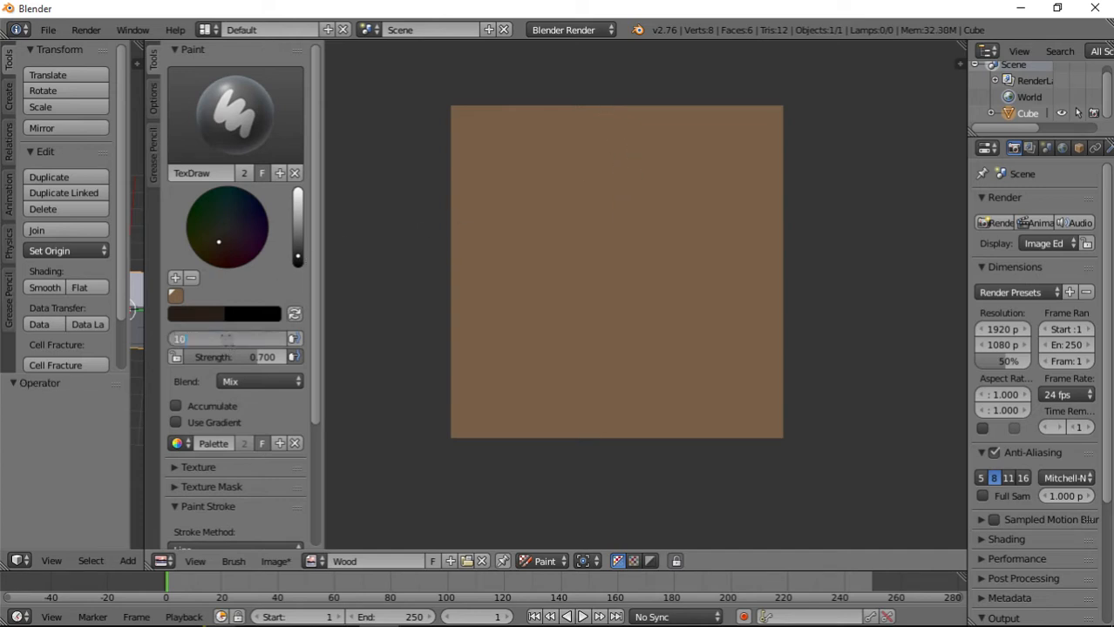
pyautogui.press('Return')
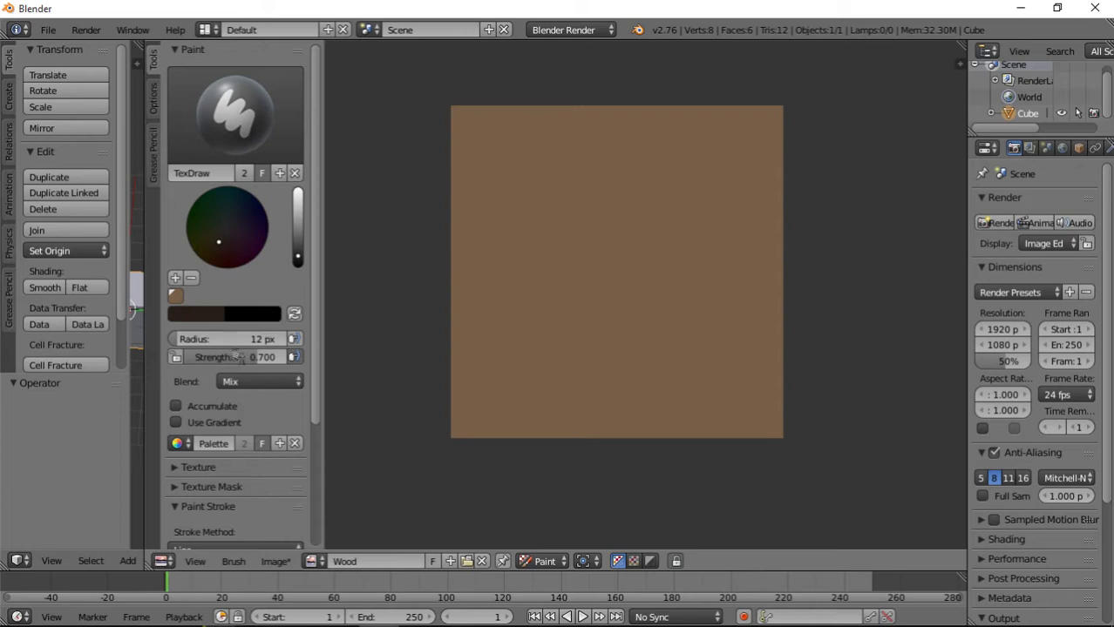
pyautogui.click(241, 360)
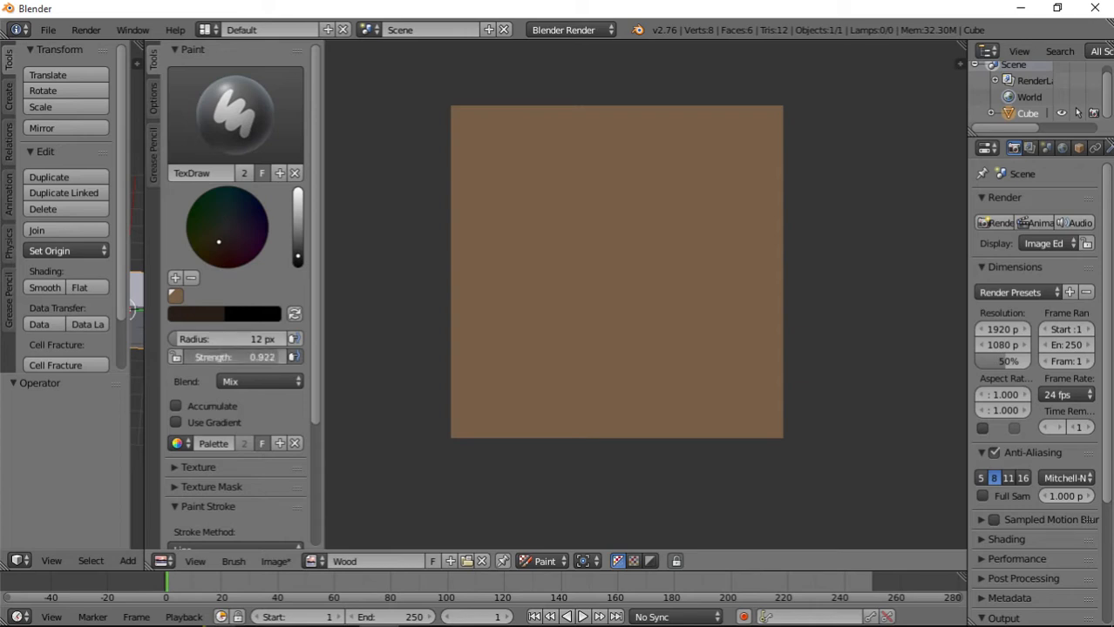
pyautogui.moveTo(241, 360); pyautogui.dragTo(190, 359)
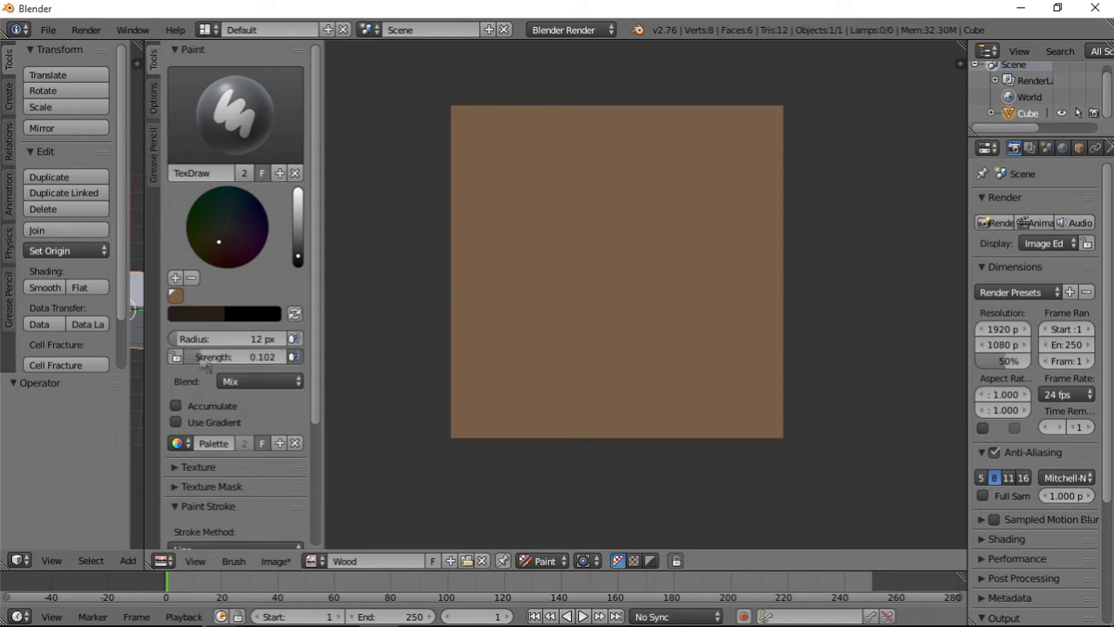
pyautogui.moveTo(481, 350); pyautogui.dragTo(597, 218)
# Test brush strengths of 0.444 and 1.000 by painting one diagonal line on the image with each.
pyautogui.click(239, 357)
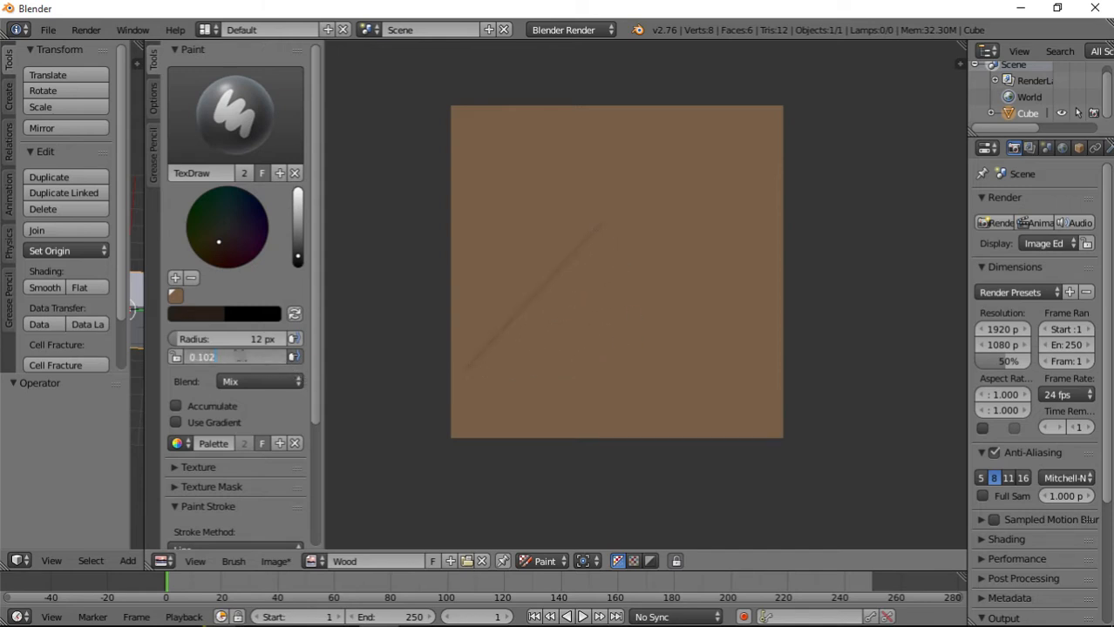
pyautogui.write('0.444')
pyautogui.press('Return')
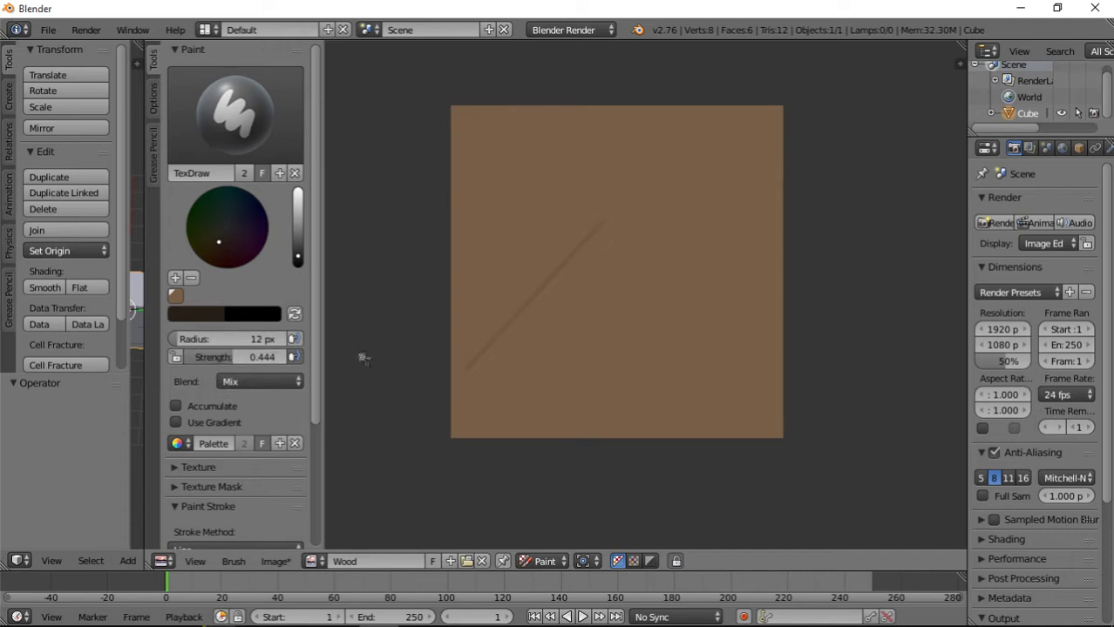
pyautogui.moveTo(620, 380); pyautogui.dragTo(685, 235)
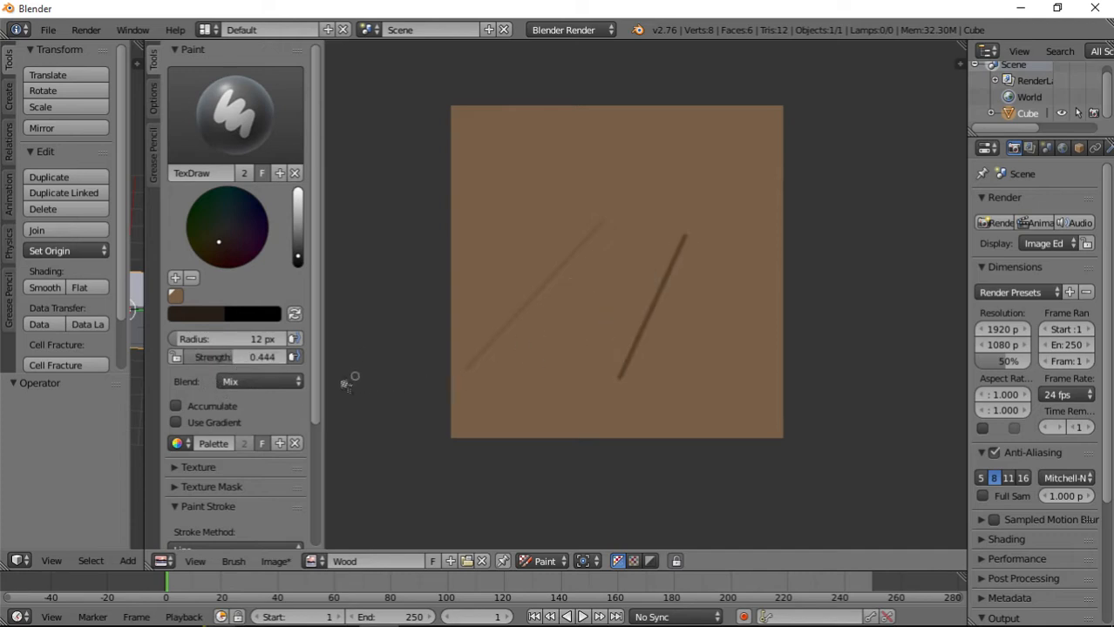
pyautogui.moveTo(231, 360); pyautogui.dragTo(291, 362)
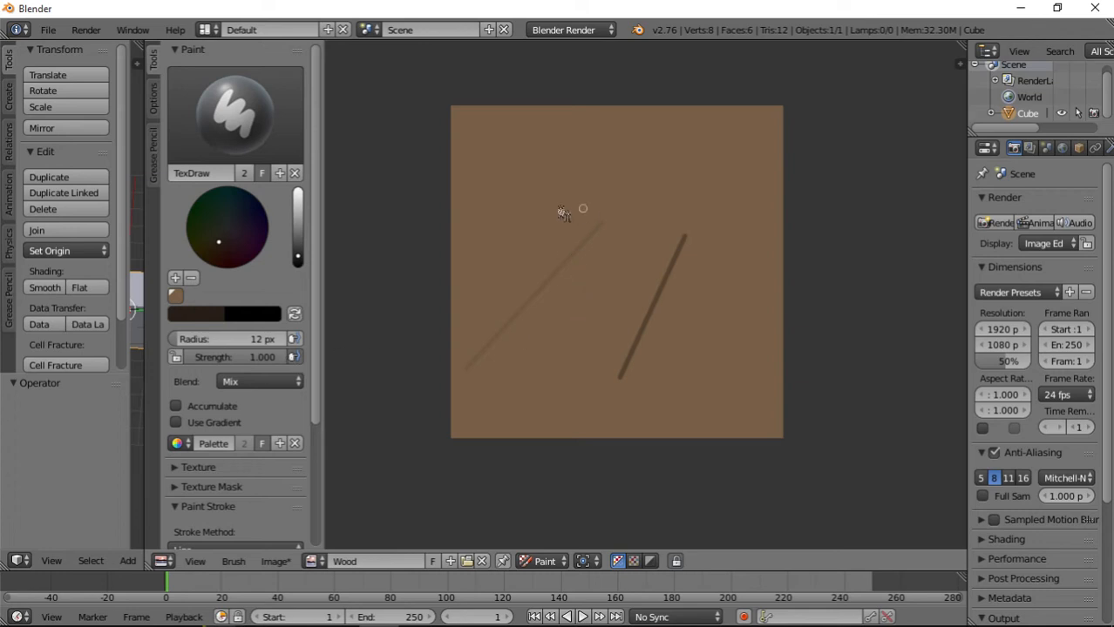
pyautogui.moveTo(562, 182); pyautogui.dragTo(639, 149)
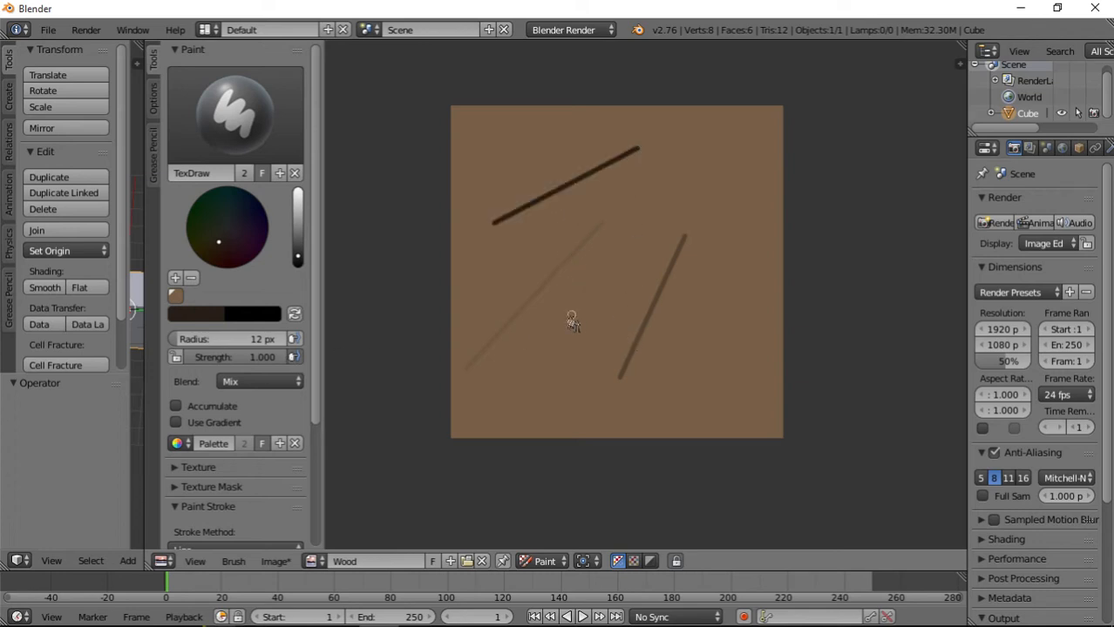
# Paint three crossing test lines at a strength of 0.188 and undo them.
pyautogui.moveTo(288, 357); pyautogui.dragTo(194, 357)
pyautogui.moveTo(483, 381)
pyautogui.mouseDown()
pyautogui.moveTo(527, 294)
pyautogui.moveTo(571, 261)
pyautogui.mouseUp()
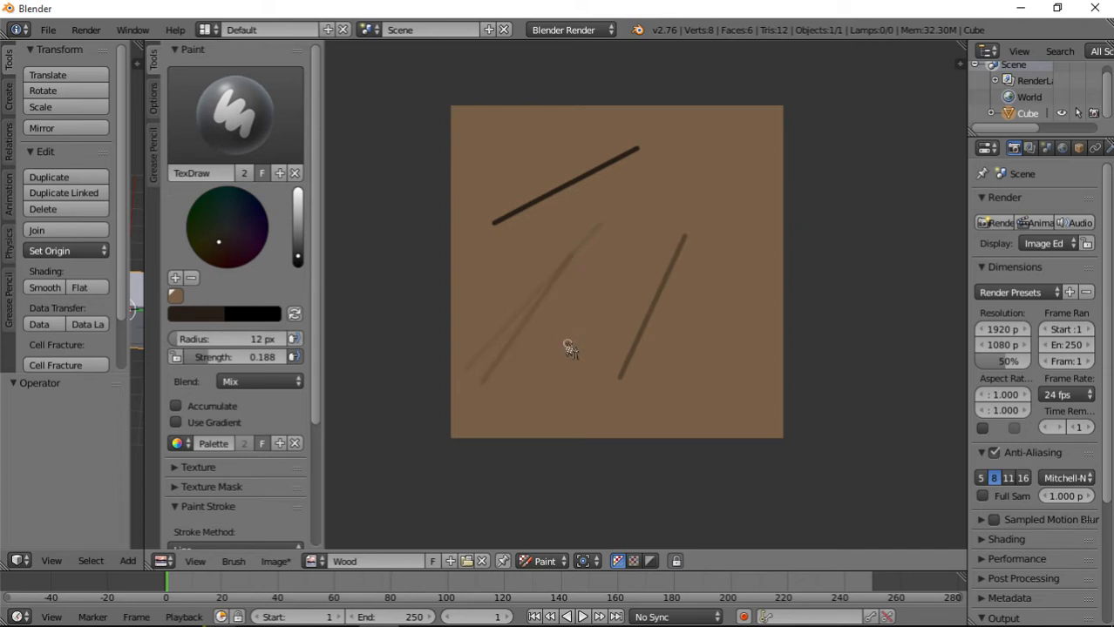
pyautogui.moveTo(490, 341); pyautogui.dragTo(621, 268)
pyautogui.moveTo(546, 361); pyautogui.dragTo(505, 273)
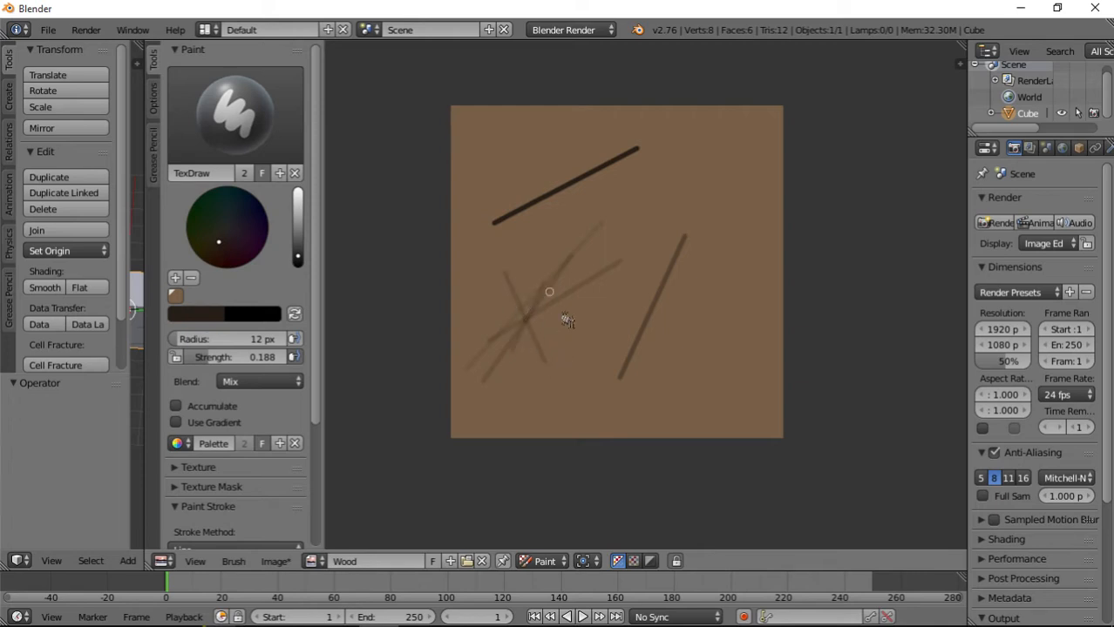
pyautogui.hotkey('ctrl', 'z')
pyautogui.hotkey('ctrl', 'z')
pyautogui.hotkey('ctrl', 'z')
pyautogui.hotkey('ctrl', 'z')
pyautogui.hotkey('ctrl', 'z')
pyautogui.hotkey('ctrl', 'z')
pyautogui.hotkey('ctrl', 'z')
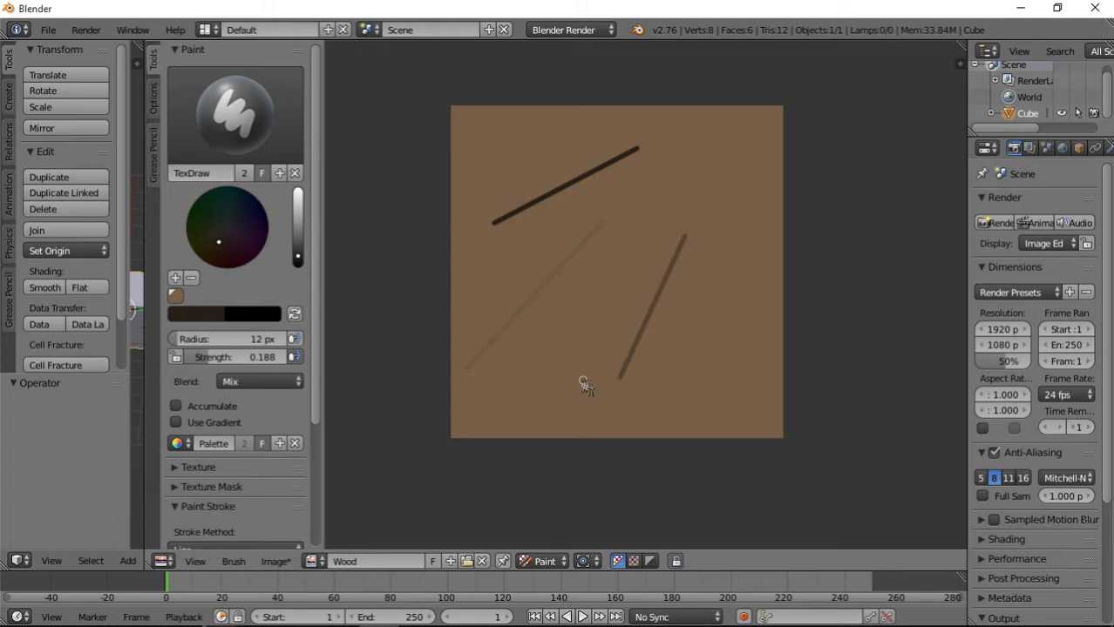
# Set the strength to 0.889 and paint straight, full-height vertical lines that divide the image into four planks, including one along the side edge.
pyautogui.moveTo(218, 357); pyautogui.dragTo(275, 357)
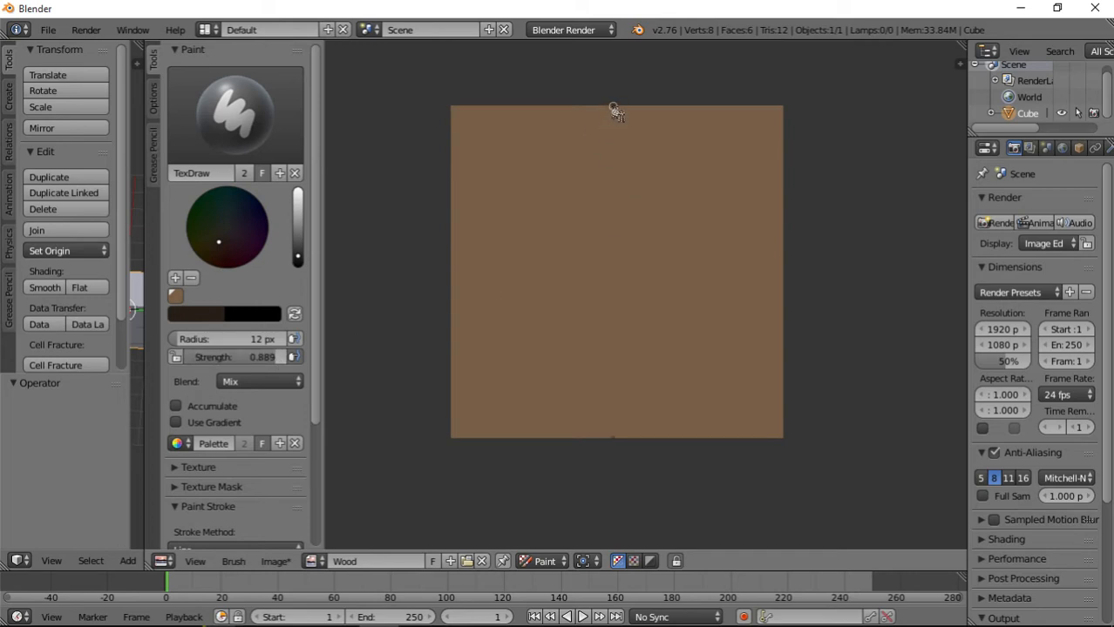
pyautogui.moveTo(614, 109)
pyautogui.mouseDown()
pyautogui.moveTo(634, 403)
pyautogui.moveTo(614, 446)
pyautogui.mouseUp()
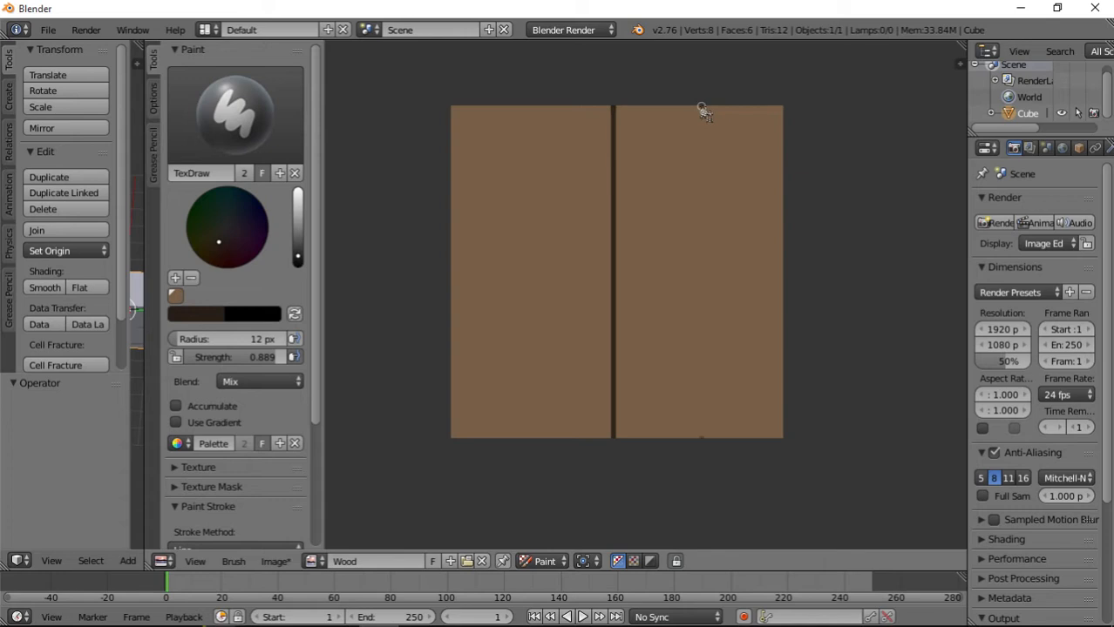
pyautogui.moveTo(702, 109)
pyautogui.mouseDown()
pyautogui.moveTo(730, 339)
pyautogui.moveTo(695, 446)
pyautogui.moveTo(702, 453)
pyautogui.mouseUp()
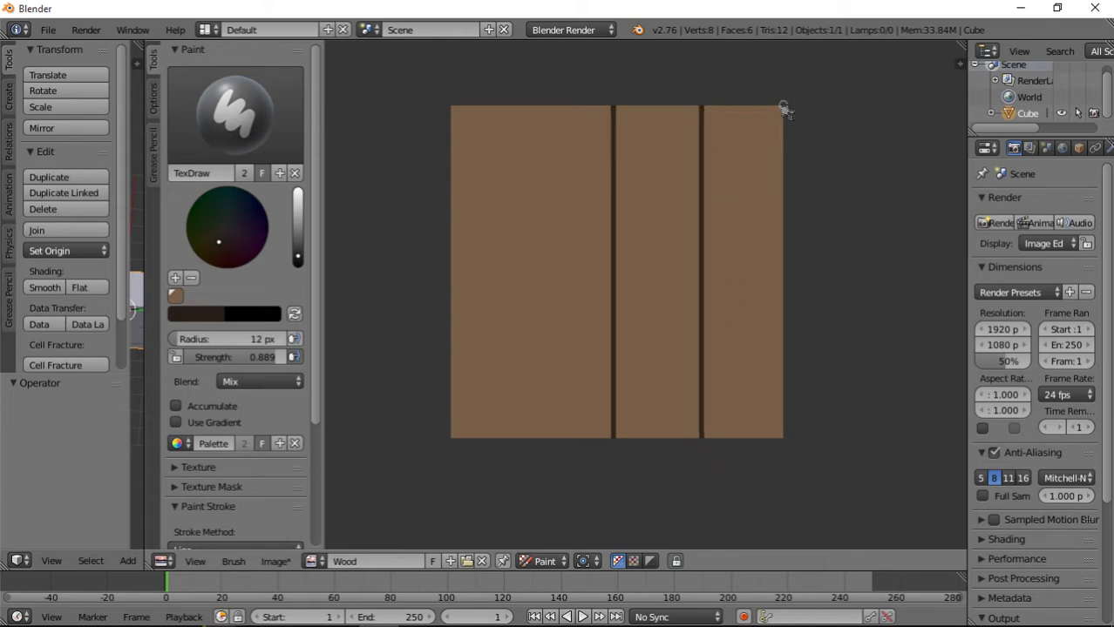
pyautogui.moveTo(784, 108); pyautogui.dragTo(786, 475)
pyautogui.moveTo(783, 475); pyautogui.dragTo(782, 474)
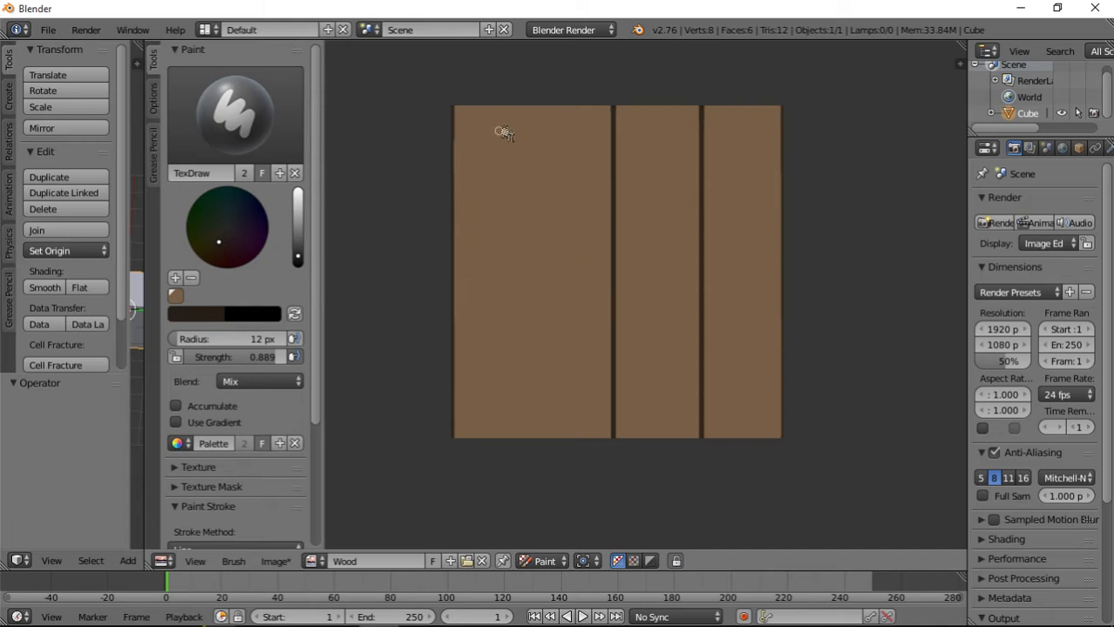
pyautogui.moveTo(528, 109)
pyautogui.mouseDown()
pyautogui.moveTo(565, 337)
pyautogui.moveTo(510, 455)
pyautogui.moveTo(526, 461)
pyautogui.mouseUp()
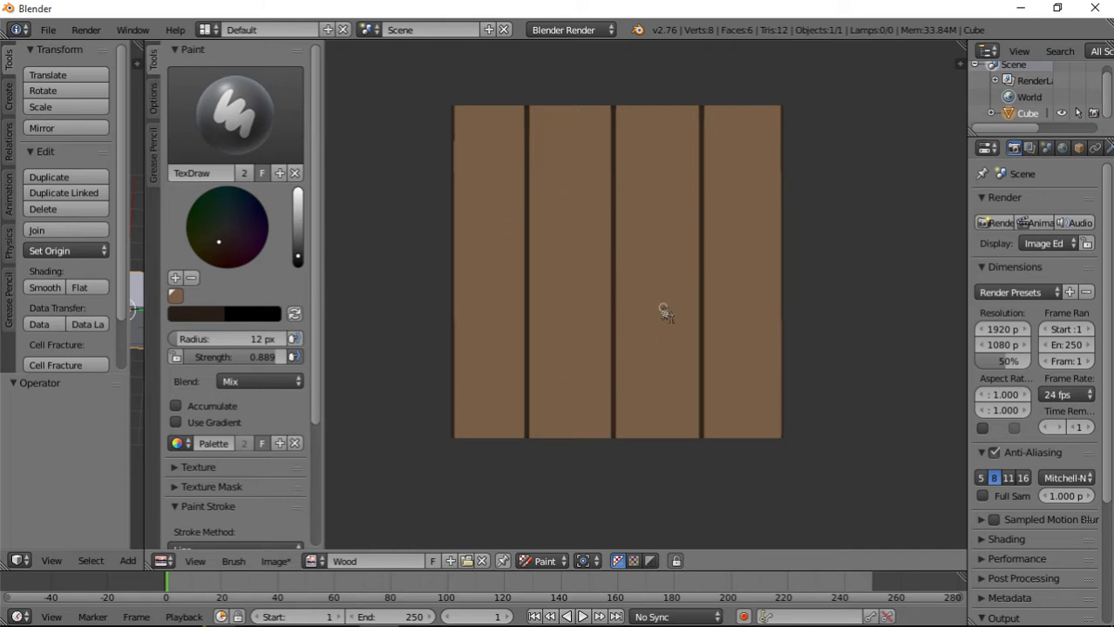
# Set the brush radius to 10 px and the strength to 0.684.
pyautogui.scroll(3, 662, 312)
pyautogui.moveTo(565, 157); pyautogui.dragTo(623, 174, button='middle')
pyautogui.scroll(-2, 645, 375)
pyautogui.scroll(1, 699, 411)
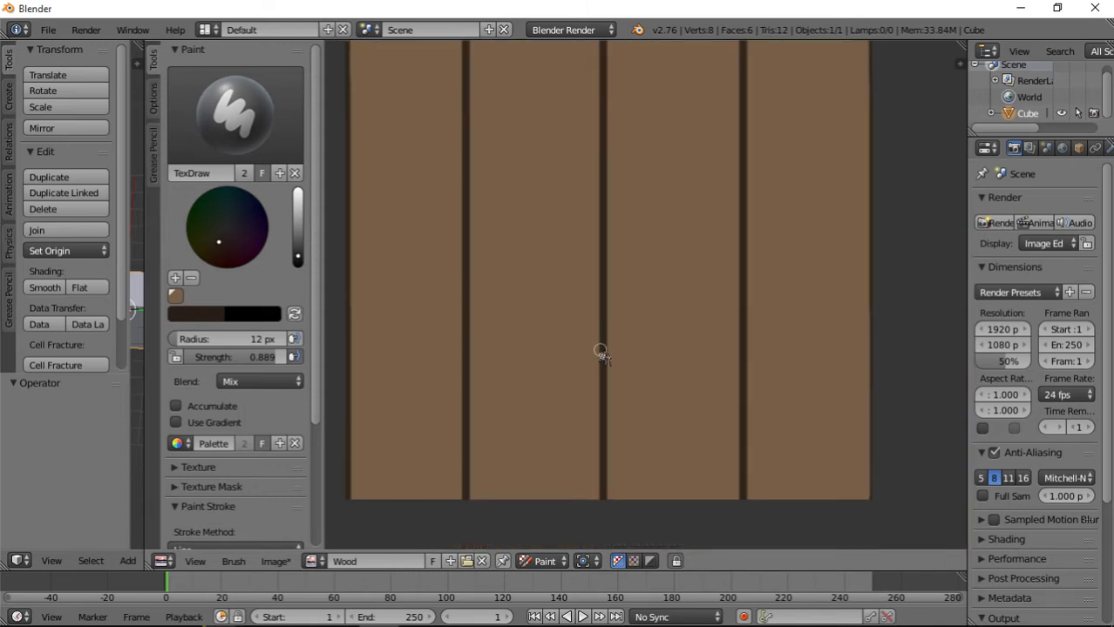
pyautogui.click(265, 342)
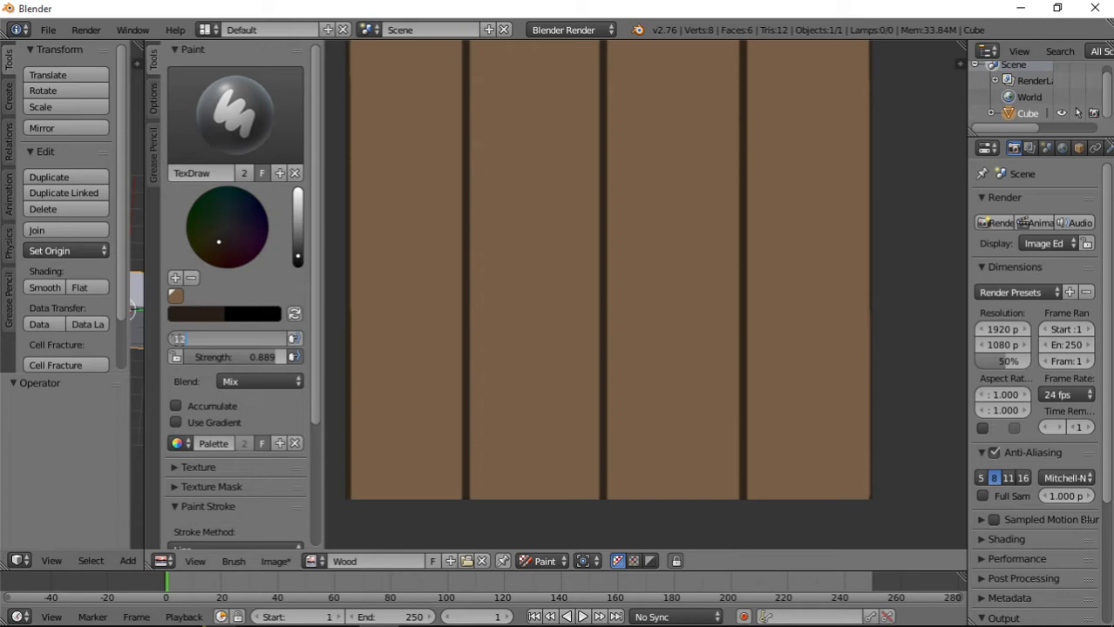
pyautogui.write('10')
pyautogui.press('Return')
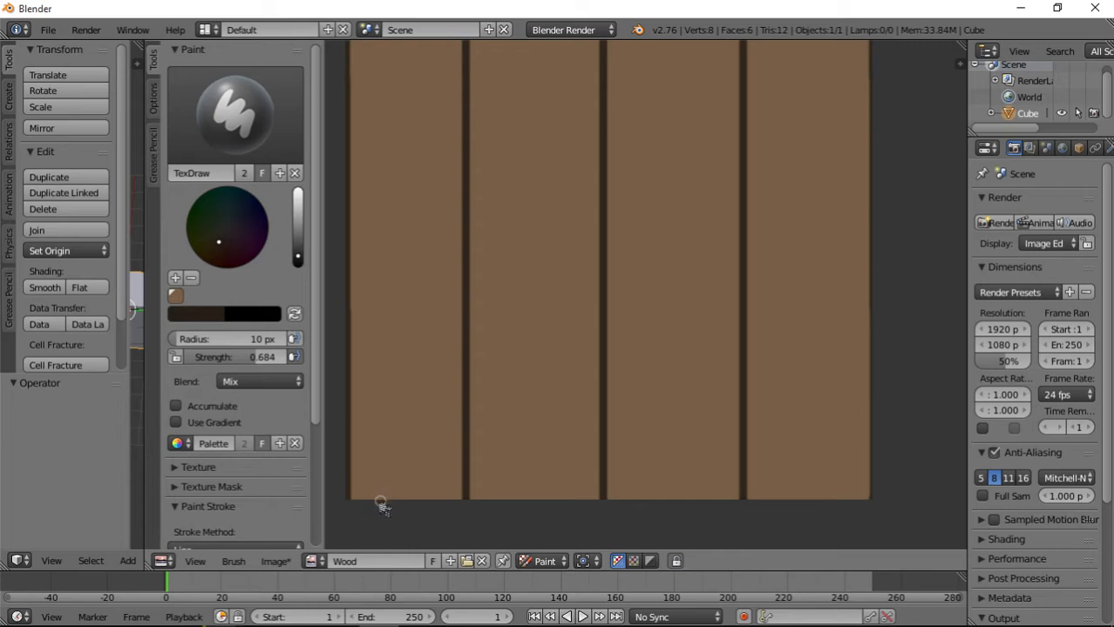
# Try a short line at the lower edge of the leftmost plank and change the stroke method to Space.
pyautogui.moveTo(381, 502)
pyautogui.mouseDown()
pyautogui.moveTo(400, 415)
pyautogui.moveTo(369, 530)
pyautogui.mouseUp()
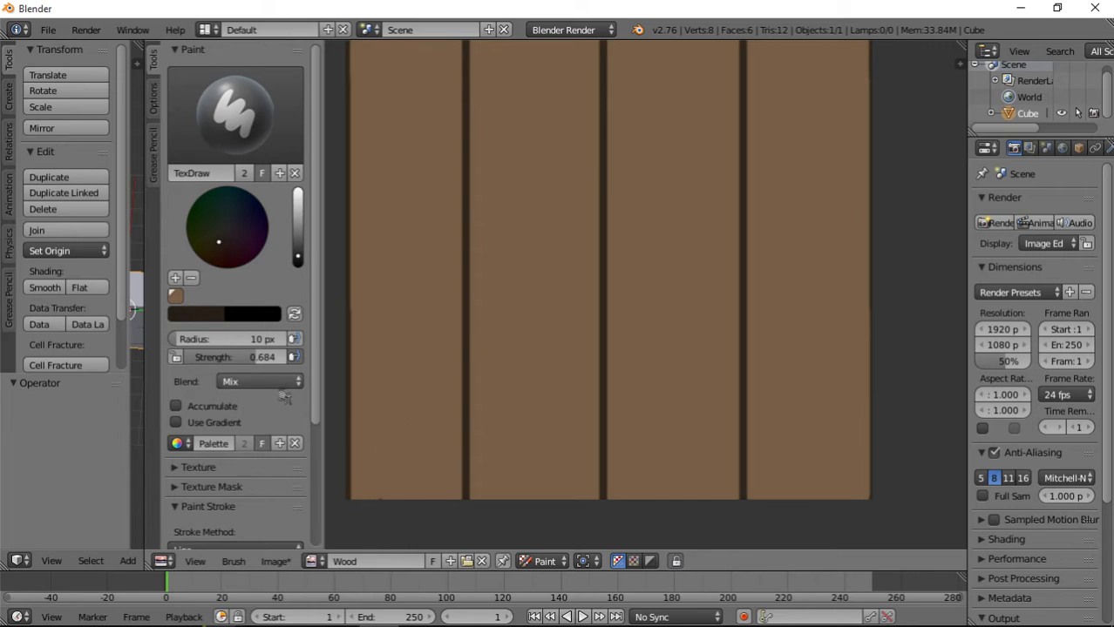
pyautogui.scroll(-3, 235, 402)
pyautogui.scroll(-3, 235, 402)
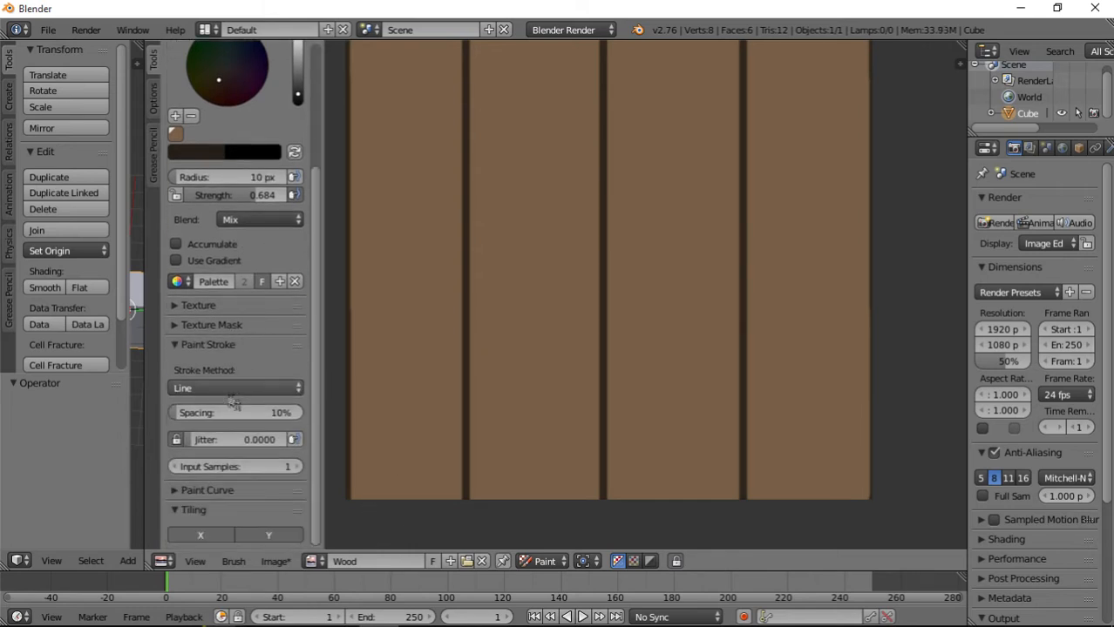
pyautogui.click(227, 389)
pyautogui.click(223, 338)
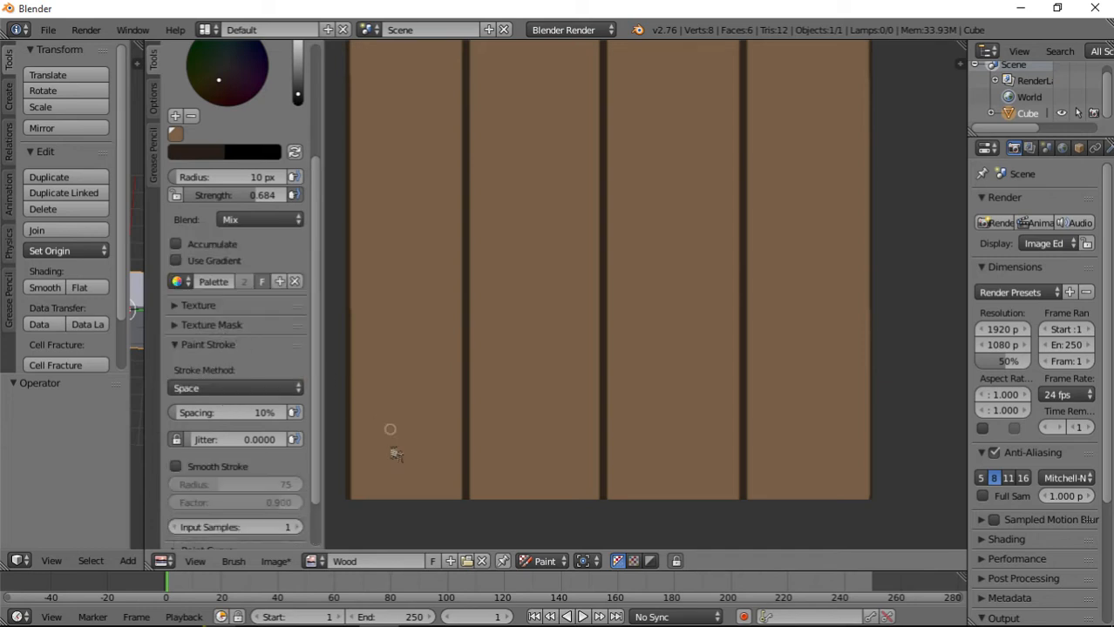
# Paint wavy vertical grain lines on the leftmost plank, running in from both its lower and upper ends with one between them.
pyautogui.moveTo(373, 501); pyautogui.dragTo(386, 291)
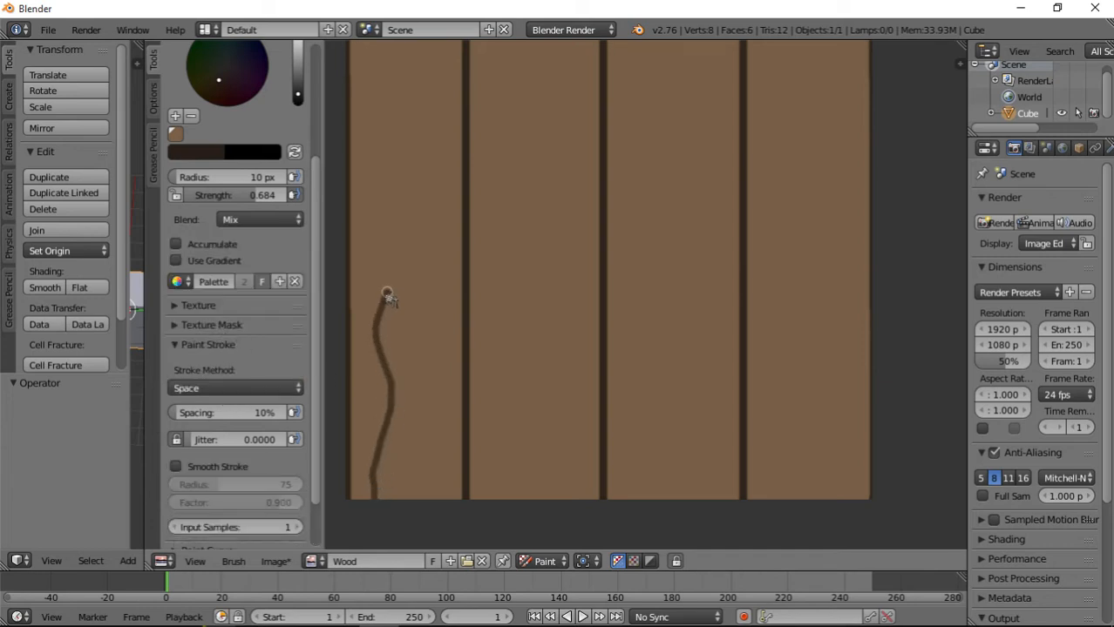
pyautogui.moveTo(420, 504); pyautogui.dragTo(424, 183)
pyautogui.scroll(1, 429, 406)
pyautogui.moveTo(430, 163)
pyautogui.mouseDown(button='middle')
pyautogui.moveTo(445, 423)
pyautogui.moveTo(522, 337)
pyautogui.mouseUp(button='middle')
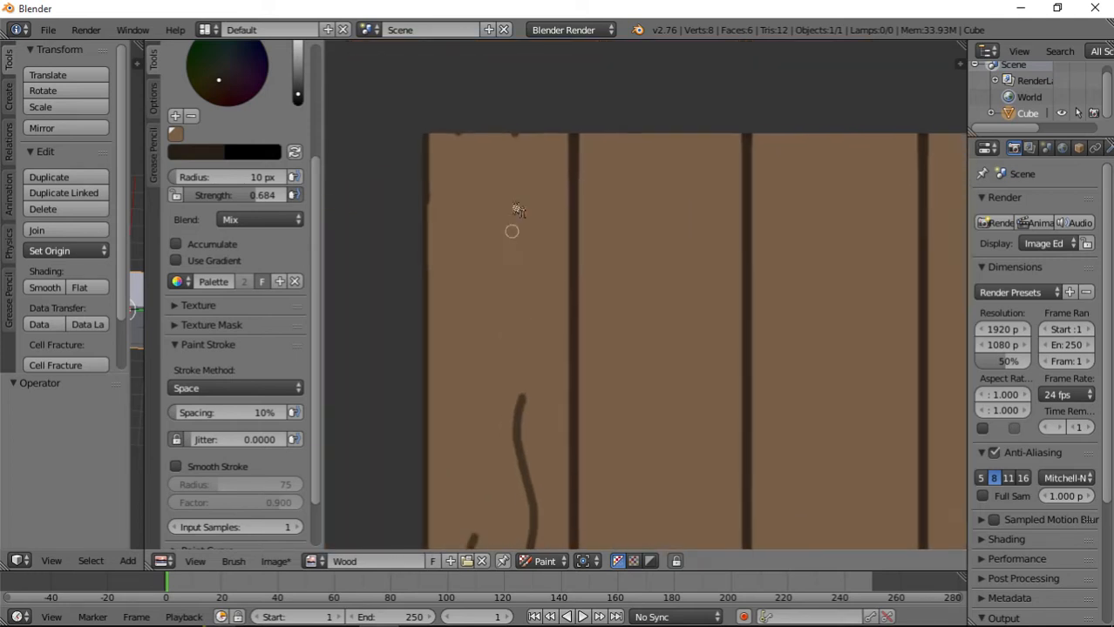
pyautogui.moveTo(515, 137); pyautogui.dragTo(542, 320)
pyautogui.moveTo(462, 122)
pyautogui.mouseDown()
pyautogui.moveTo(475, 198)
pyautogui.moveTo(457, 324)
pyautogui.moveTo(469, 448)
pyautogui.moveTo(455, 501)
pyautogui.mouseUp()
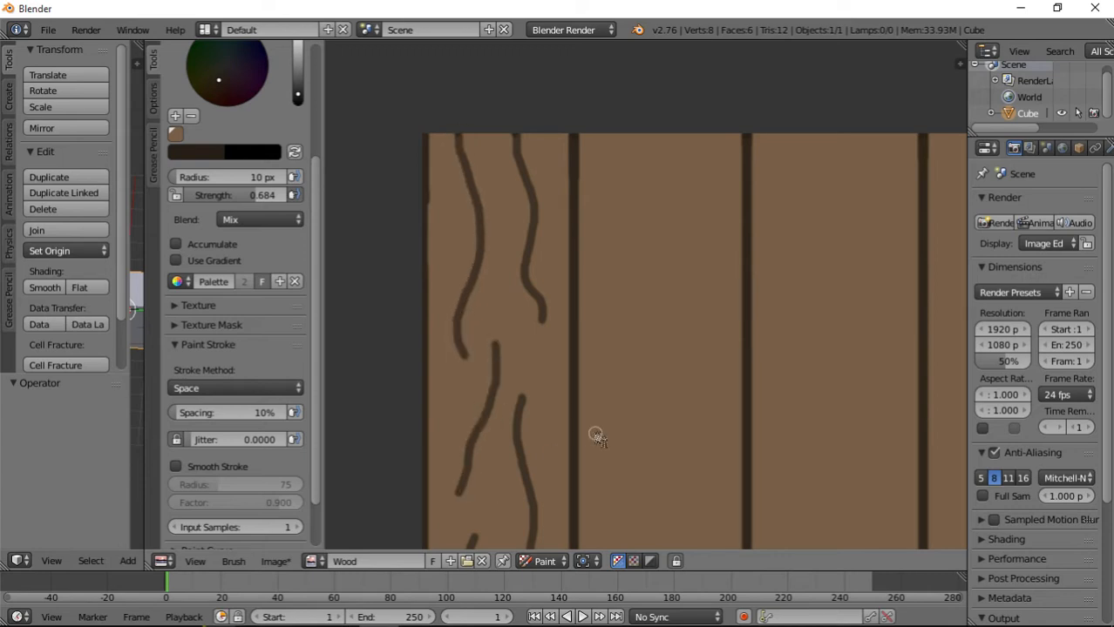
# Paint wavy vertical grain lines along the second plank from its lower end to its upper end.
pyautogui.moveTo(595, 437)
pyautogui.mouseDown(button='middle')
pyautogui.moveTo(482, 313)
pyautogui.moveTo(510, 181)
pyautogui.mouseUp(button='middle')
pyautogui.moveTo(536, 414); pyautogui.dragTo(510, 386, button='middle')
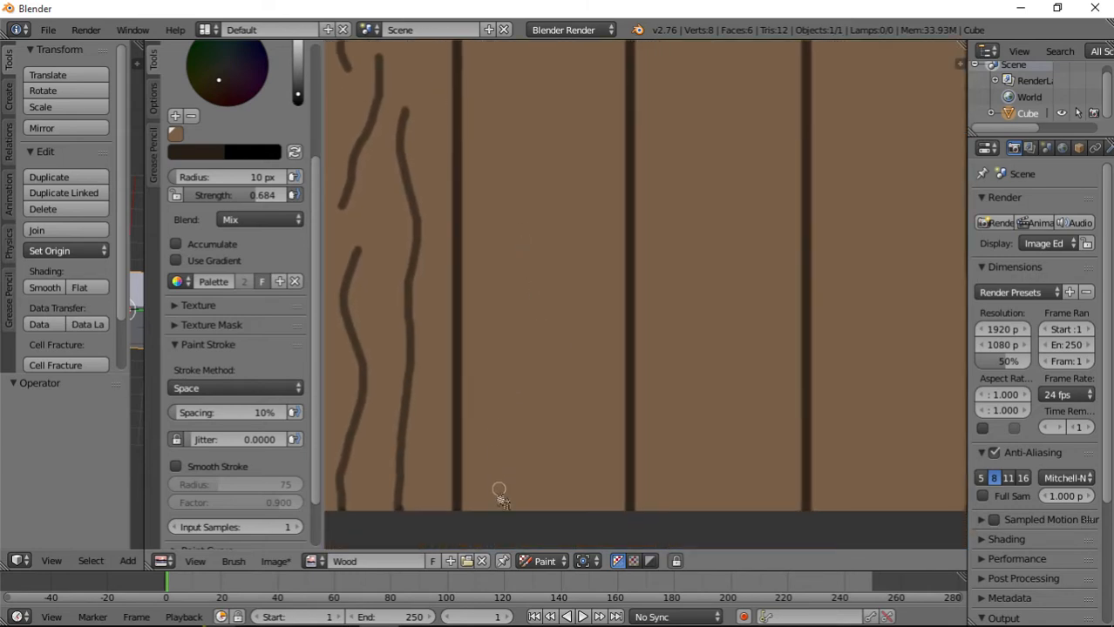
pyautogui.moveTo(493, 512)
pyautogui.mouseDown()
pyautogui.moveTo(509, 403)
pyautogui.moveTo(512, 199)
pyautogui.mouseUp()
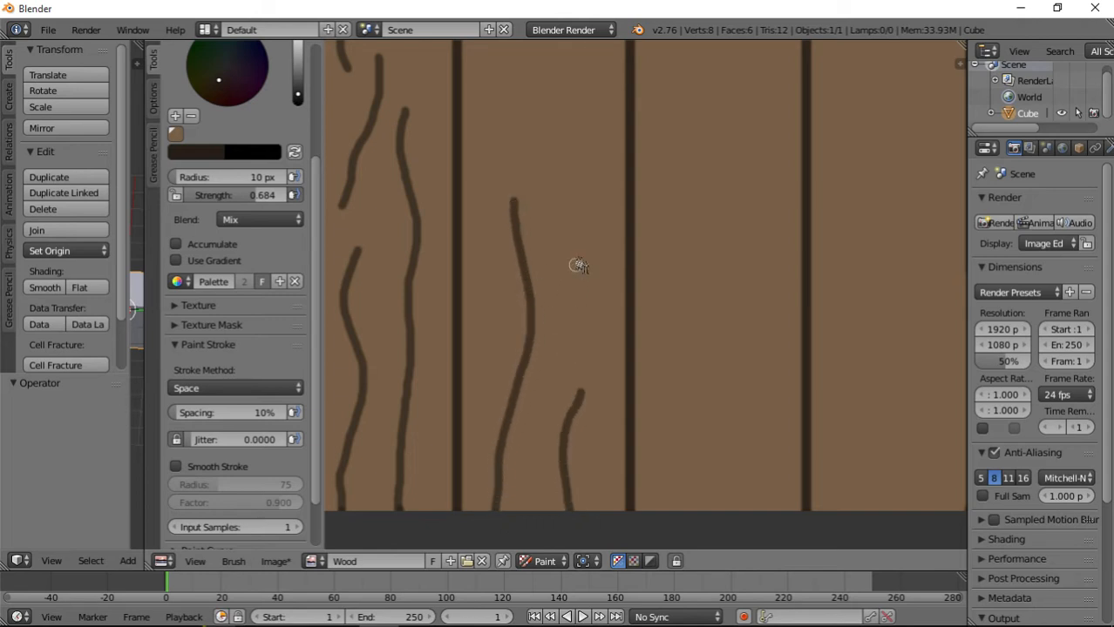
pyautogui.moveTo(577, 264); pyautogui.dragTo(549, 455, button='middle')
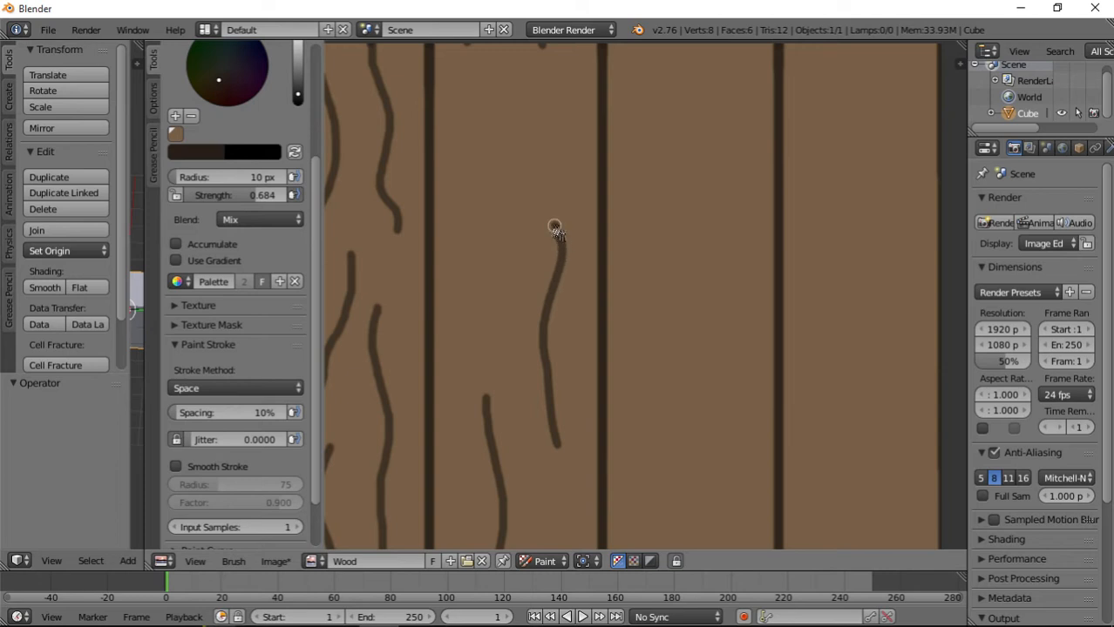
pyautogui.moveTo(555, 231)
pyautogui.mouseDown(button='middle')
pyautogui.moveTo(522, 391)
pyautogui.moveTo(469, 414)
pyautogui.mouseUp(button='middle')
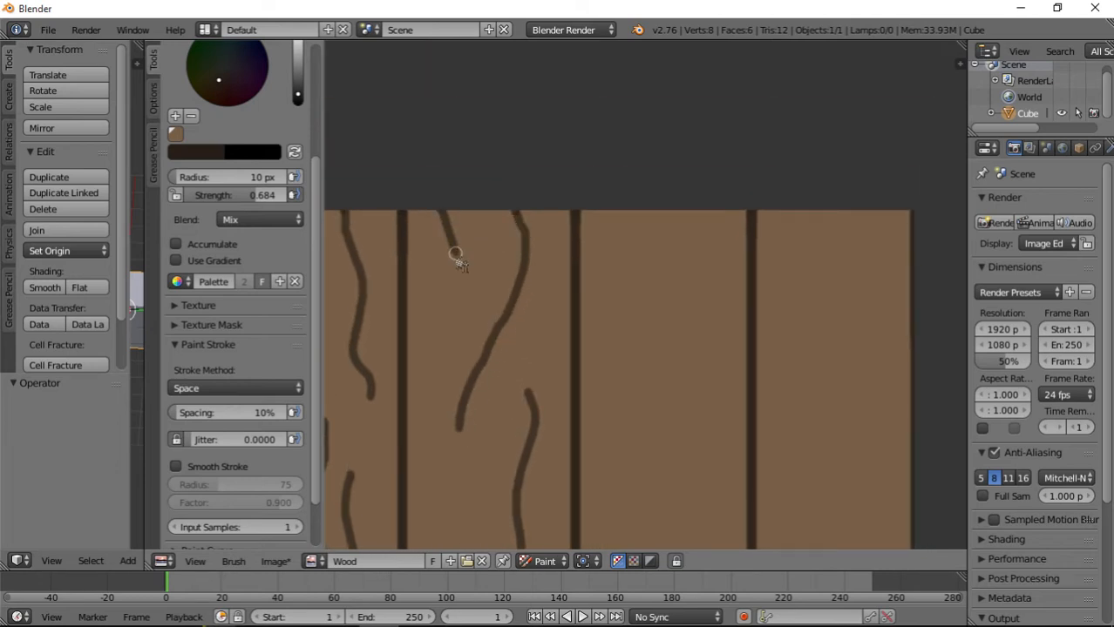
# Paint wavy vertical grain lines on the third plank, from its upper end down to the lower edge.
pyautogui.moveTo(498, 392); pyautogui.dragTo(463, 379, button='middle')
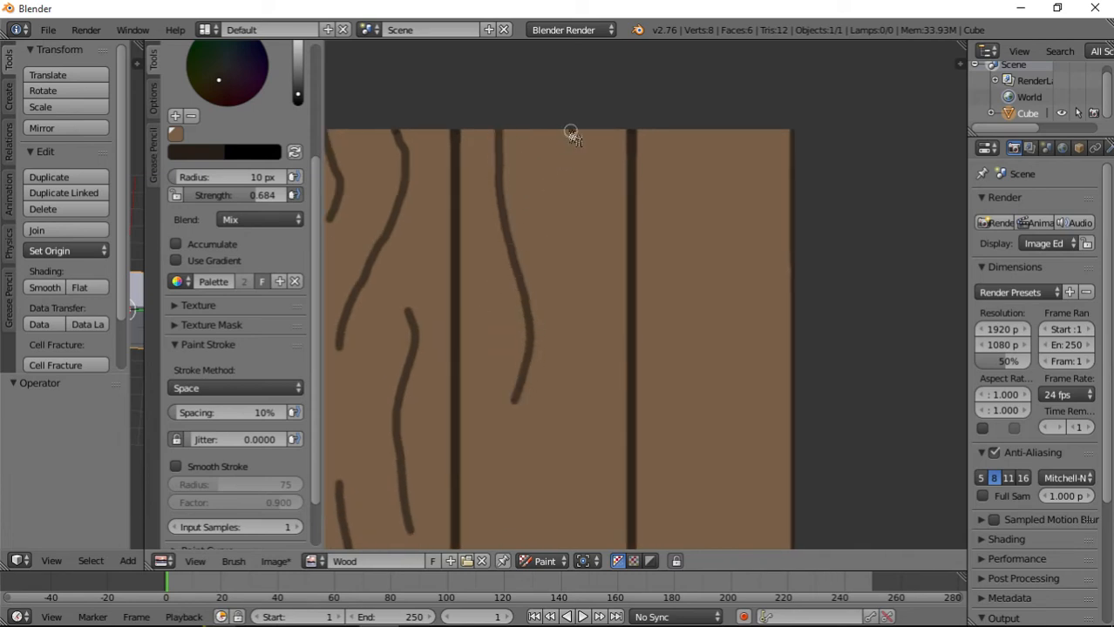
pyautogui.moveTo(576, 388); pyautogui.dragTo(590, 164, button='middle')
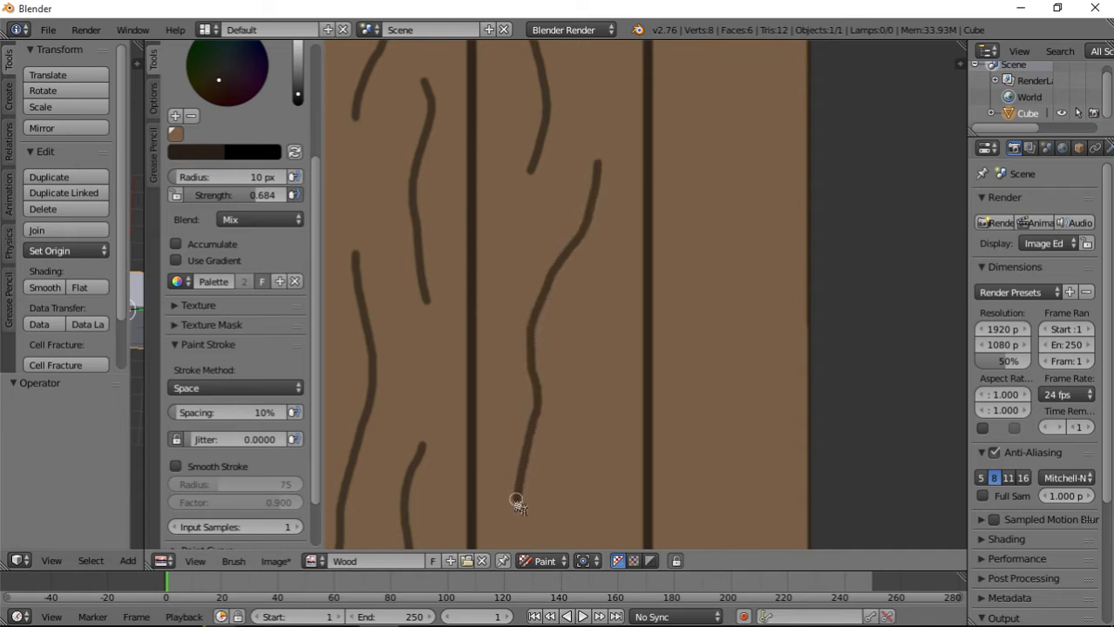
pyautogui.moveTo(518, 506); pyautogui.dragTo(499, 359, button='middle')
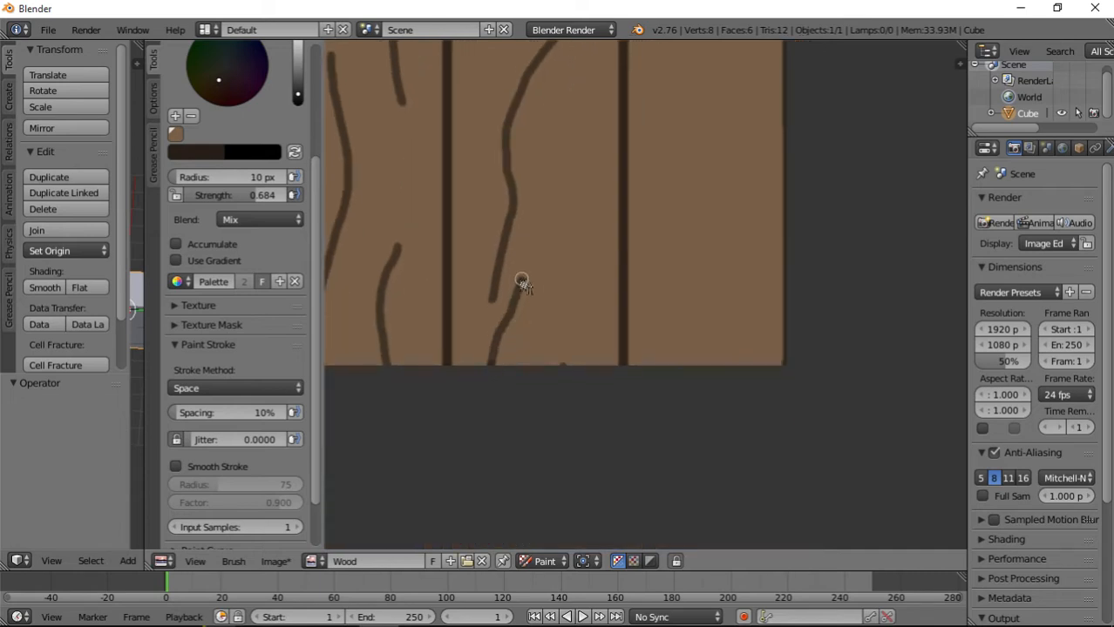
# Paint wavy vertical grain lines on the rightmost plank, from its lower edge up to its upper edge.
pyautogui.moveTo(702, 219); pyautogui.dragTo(602, 286, button='middle')
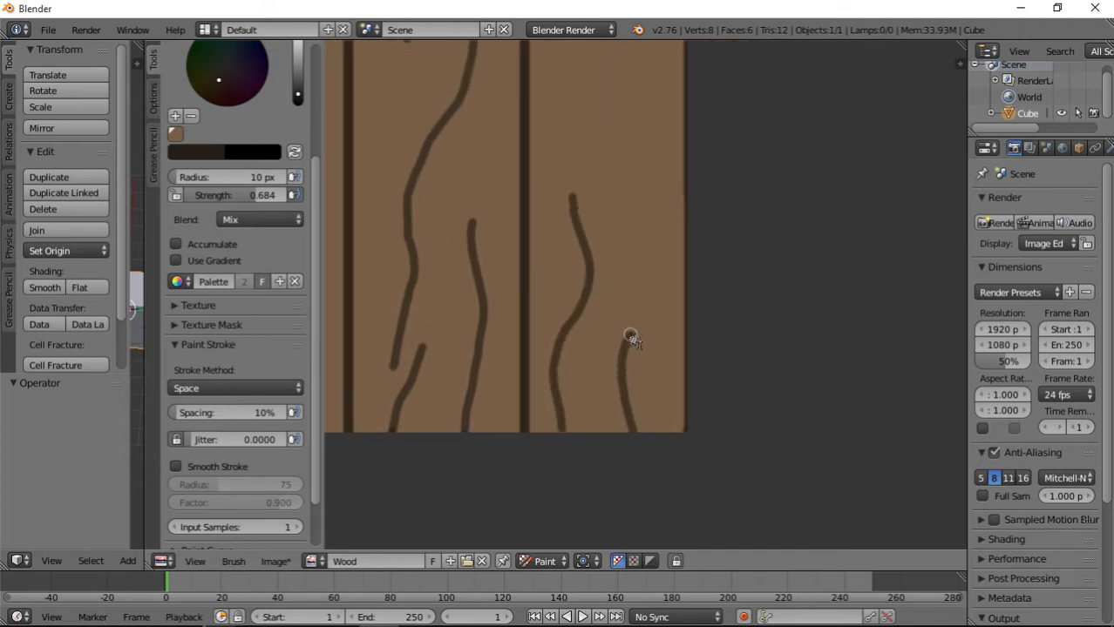
pyautogui.moveTo(643, 231); pyautogui.dragTo(617, 402, button='middle')
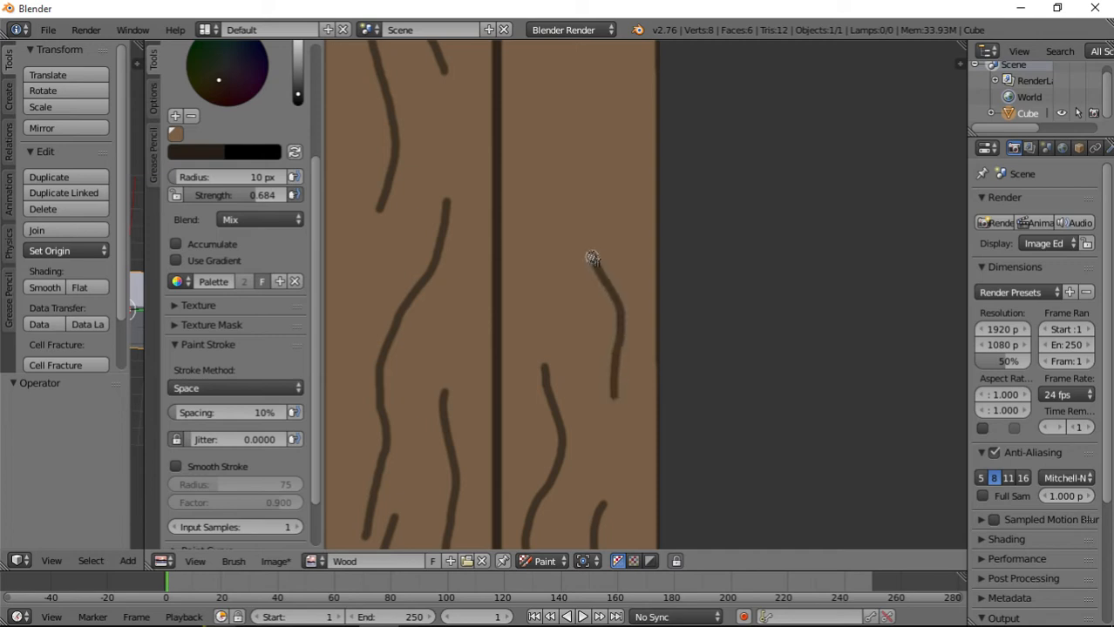
pyautogui.moveTo(590, 220); pyautogui.dragTo(598, 400, button='middle')
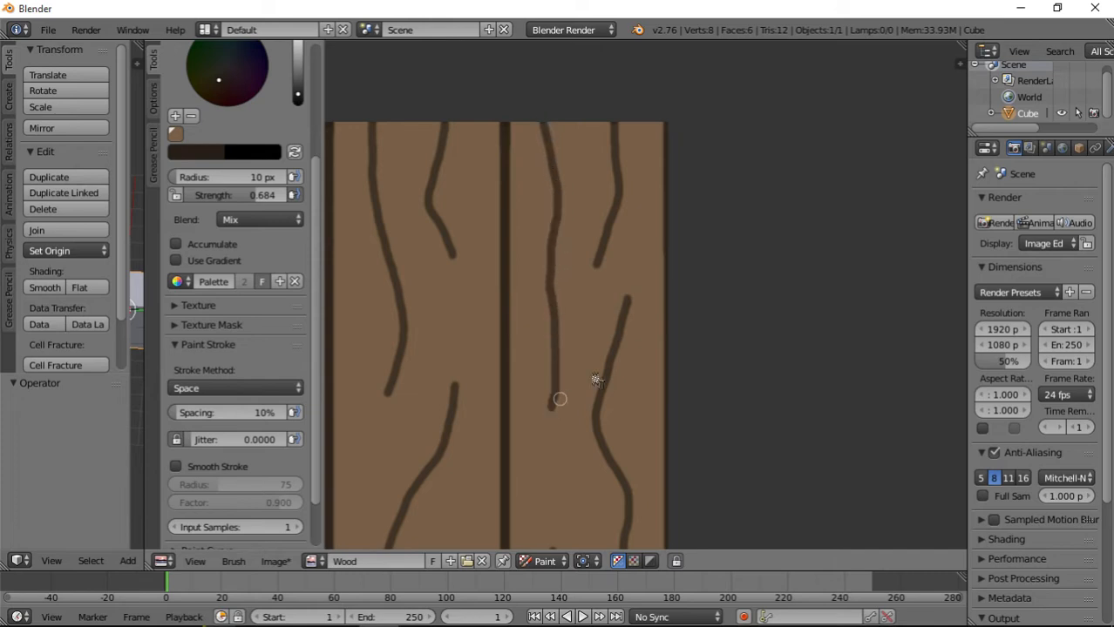
# Examine the painted grain lines across all four planks of the Wood texture, both close up and as a whole.
pyautogui.scroll(-4, 596, 381)
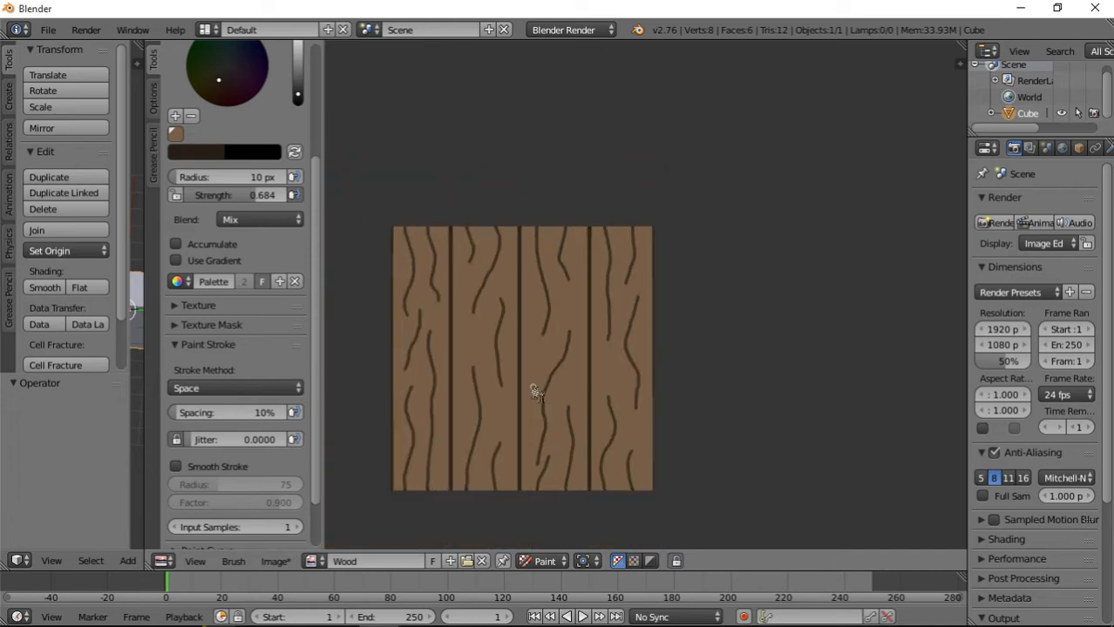
pyautogui.moveTo(471, 377); pyautogui.dragTo(508, 314, button='middle')
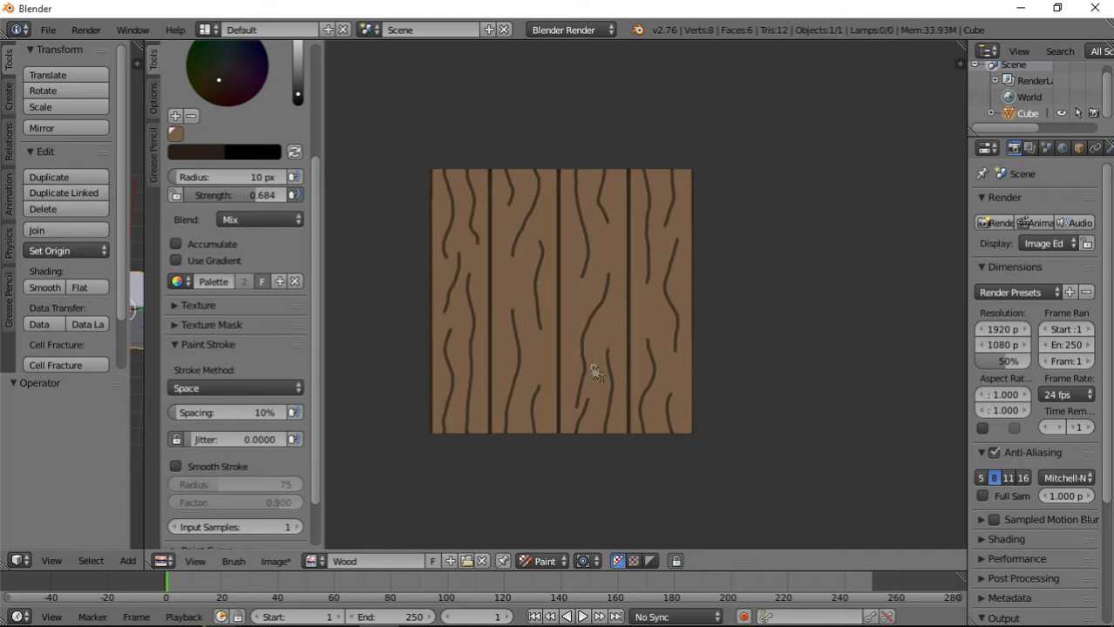
pyautogui.scroll(3, 596, 375)
pyautogui.scroll(-3, 594, 366)
pyautogui.scroll(2, 534, 346)
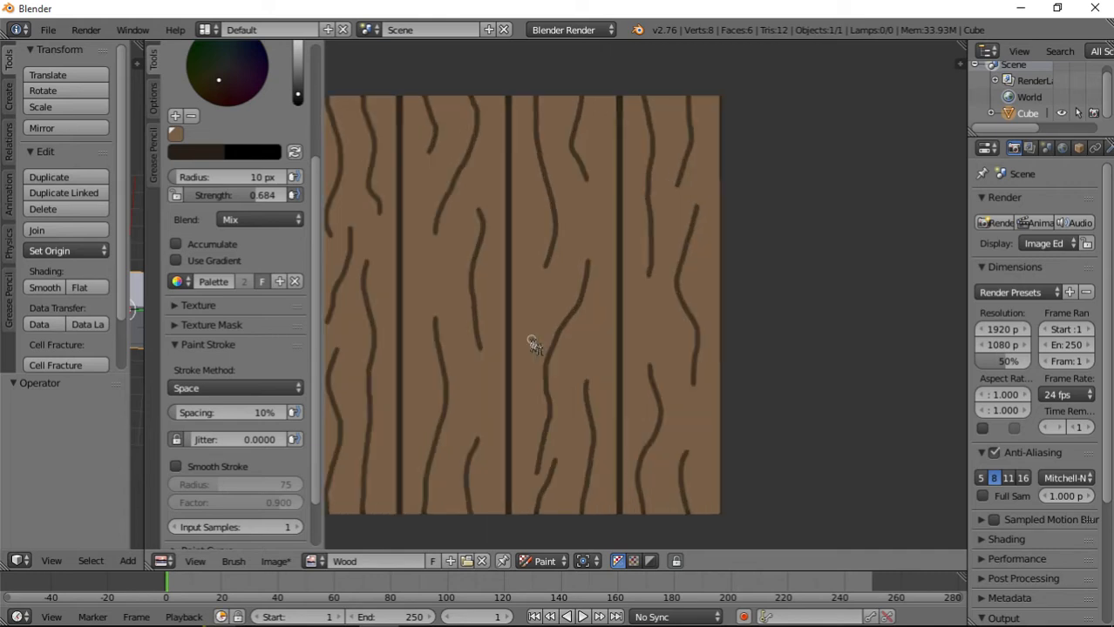
pyautogui.scroll(-2, 498, 361)
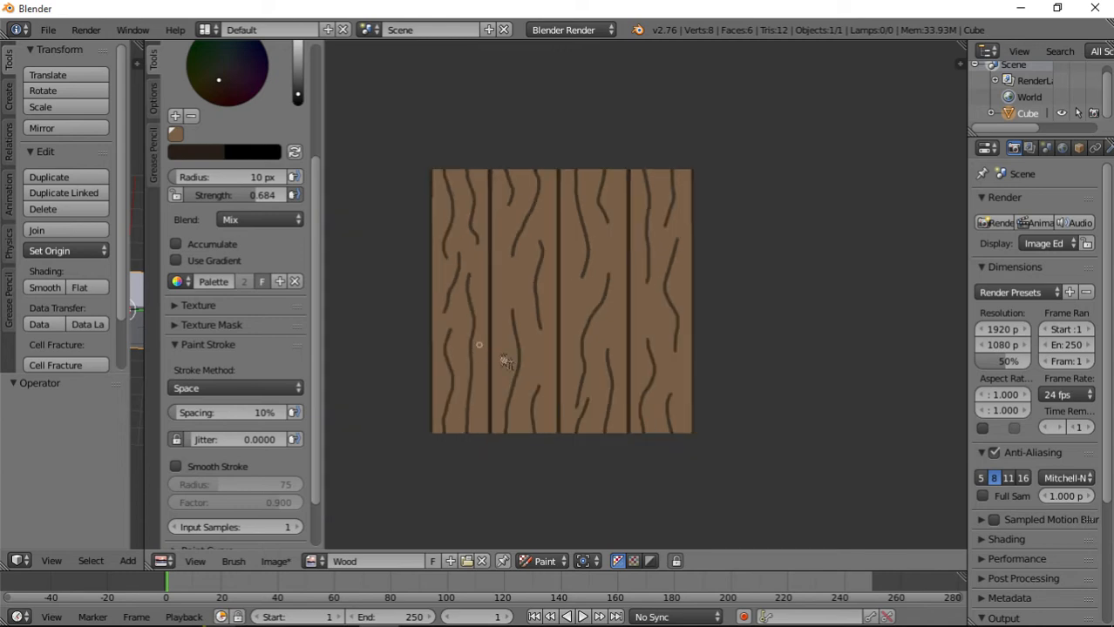
pyautogui.scroll(1, 530, 355)
pyautogui.moveTo(530, 356); pyautogui.dragTo(572, 340, button='middle')
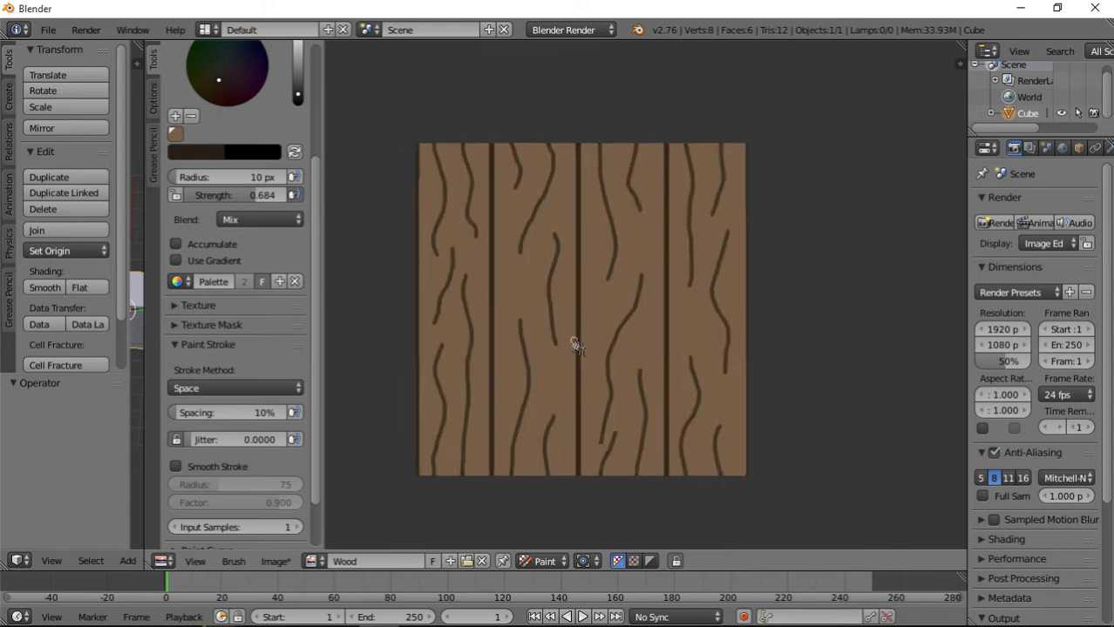
# Switch to the Smear brush with a radius of 32 px and a strength of 0.371.
pyautogui.scroll(1, 572, 341)
pyautogui.scroll(5, 248, 223)
pyautogui.click(234, 113)
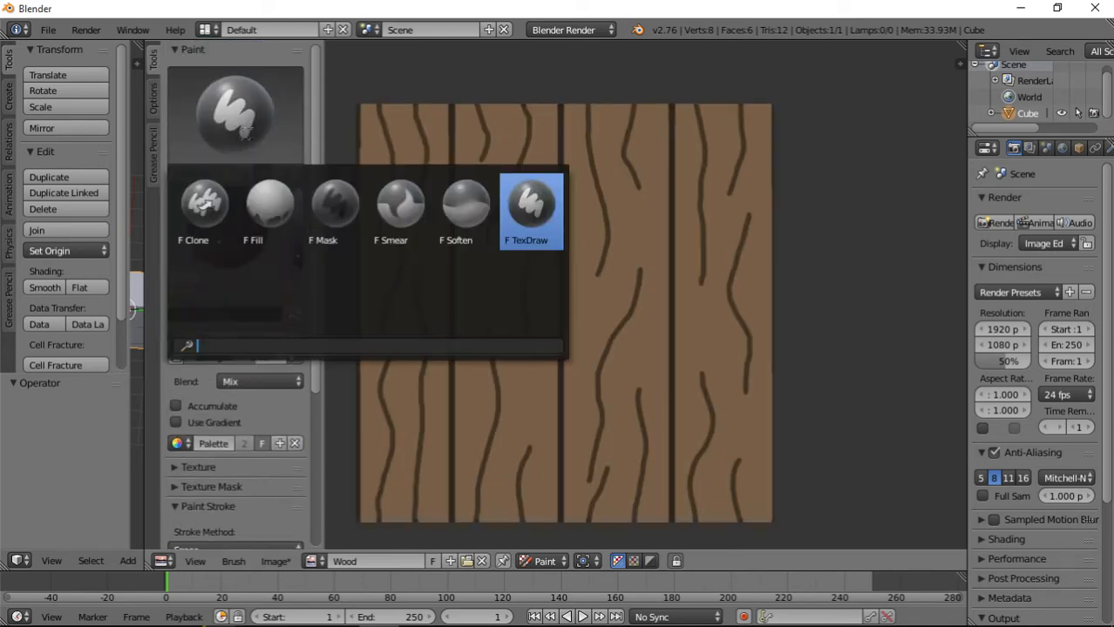
pyautogui.click(400, 209)
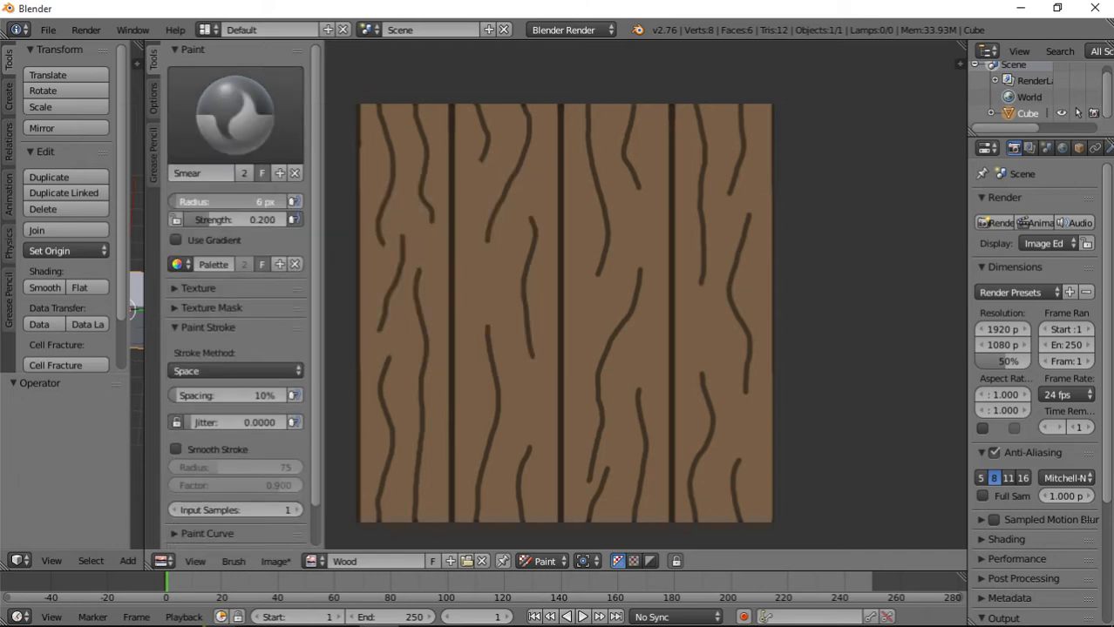
pyautogui.moveTo(236, 220); pyautogui.dragTo(240, 219)
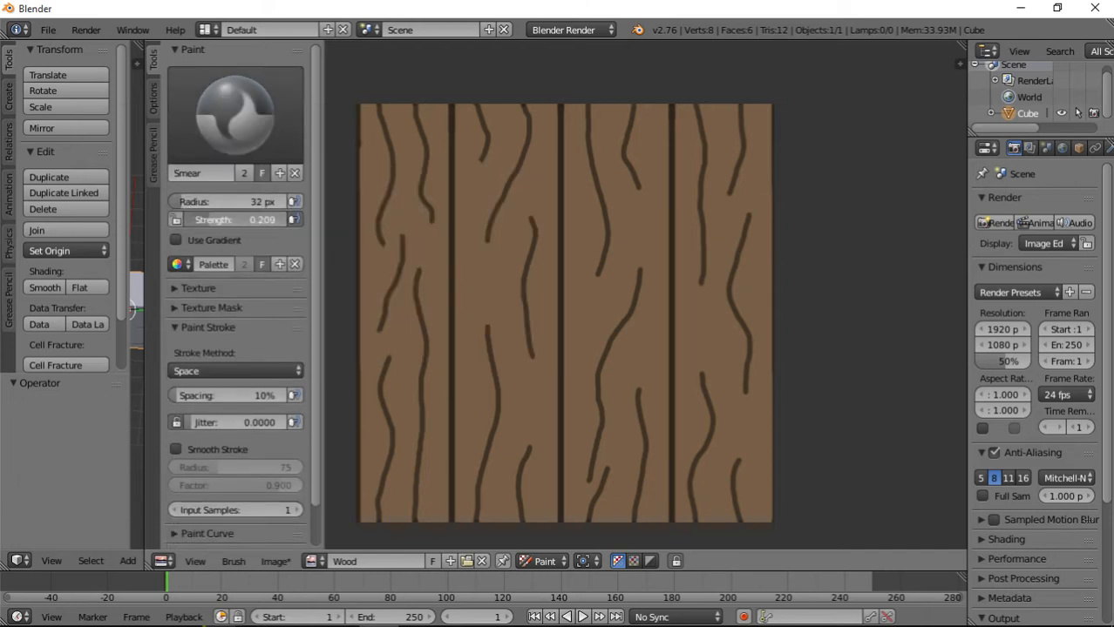
# Smear the facing ends of the upper and lower right-hand grain lines on the leftmost plank into soft, tapered tips.
pyautogui.scroll(5, 516, 267)
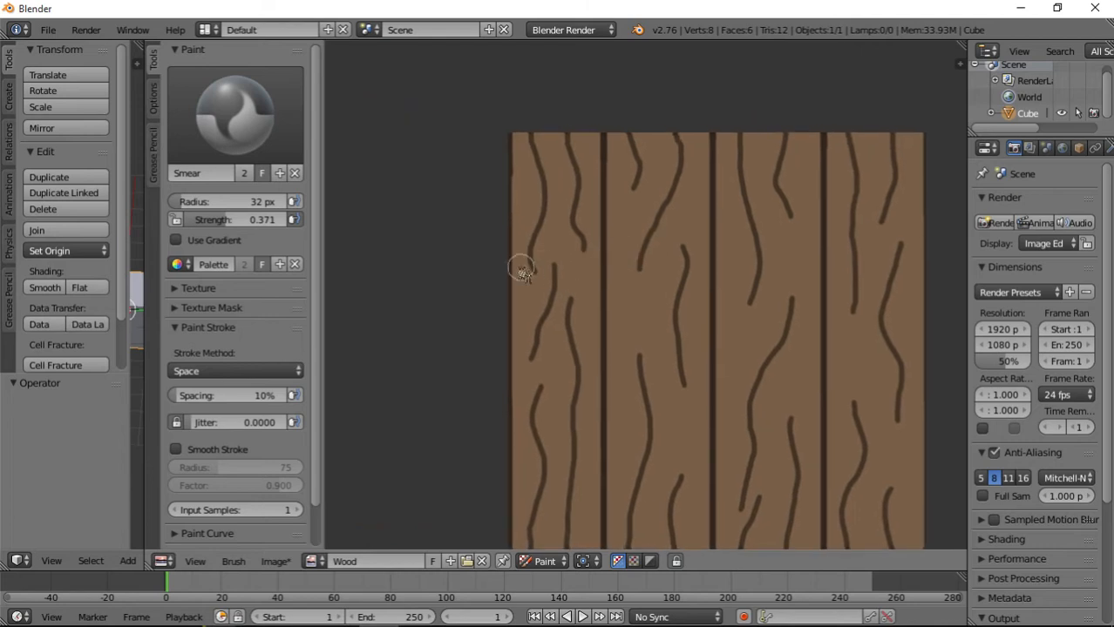
pyautogui.moveTo(565, 310)
pyautogui.mouseDown()
pyautogui.moveTo(571, 353)
pyautogui.moveTo(550, 397)
pyautogui.mouseUp()
pyautogui.moveTo(575, 333); pyautogui.dragTo(547, 395)
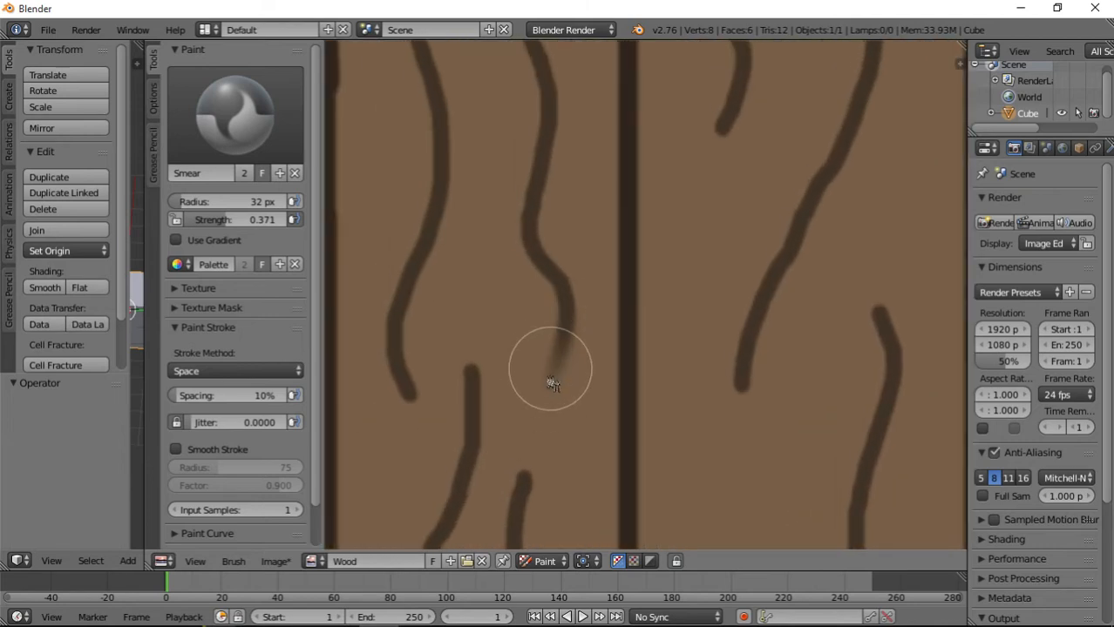
pyautogui.moveTo(565, 421); pyautogui.dragTo(558, 261, button='middle')
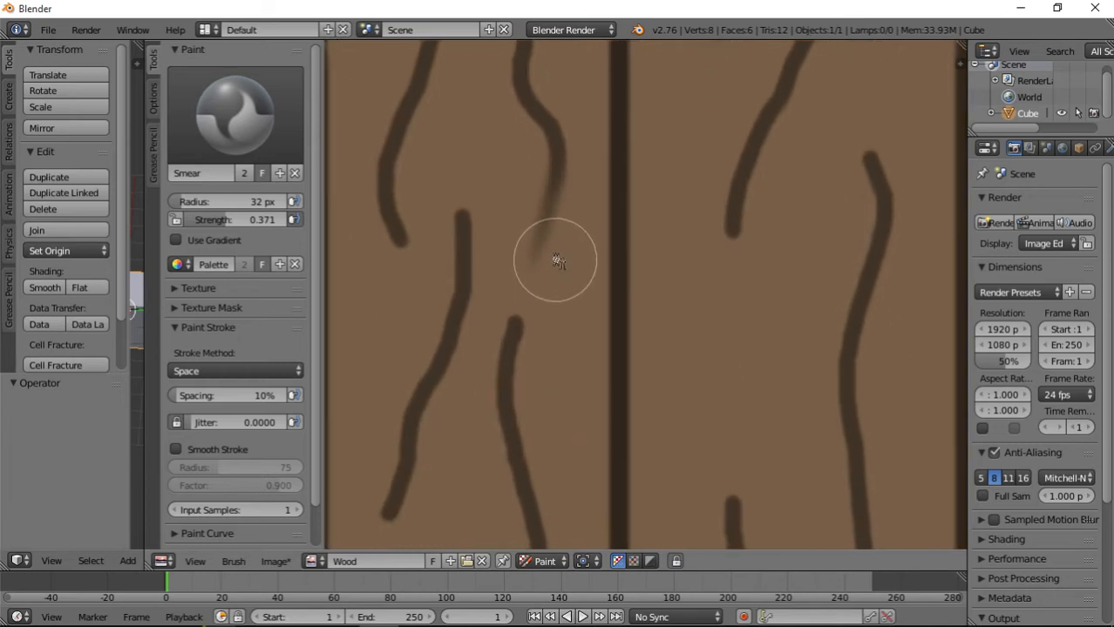
pyautogui.moveTo(509, 354); pyautogui.dragTo(579, 246)
pyautogui.moveTo(553, 301); pyautogui.dragTo(575, 220)
pyautogui.moveTo(588, 133); pyautogui.dragTo(570, 346, button='middle')
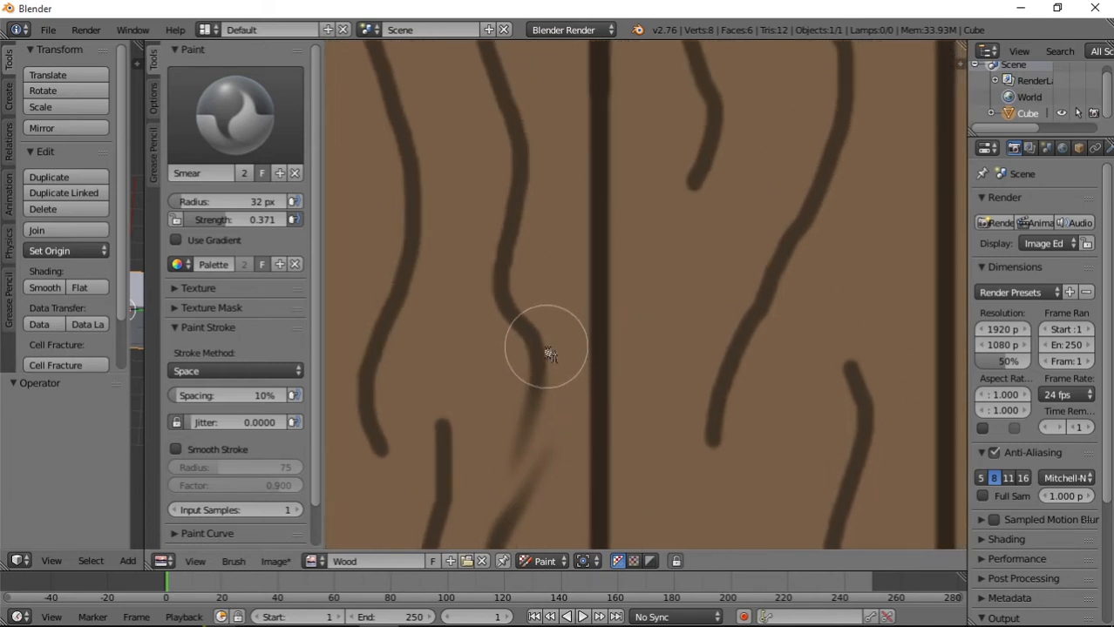
# Smear along the leftmost plank's upper right-hand grain line up to the image's upper edge to soften it.
pyautogui.moveTo(542, 349)
pyautogui.mouseDown()
pyautogui.moveTo(498, 286)
pyautogui.moveTo(522, 204)
pyautogui.moveTo(502, 99)
pyautogui.mouseUp()
pyautogui.moveTo(545, 137); pyautogui.dragTo(542, 346, button='middle')
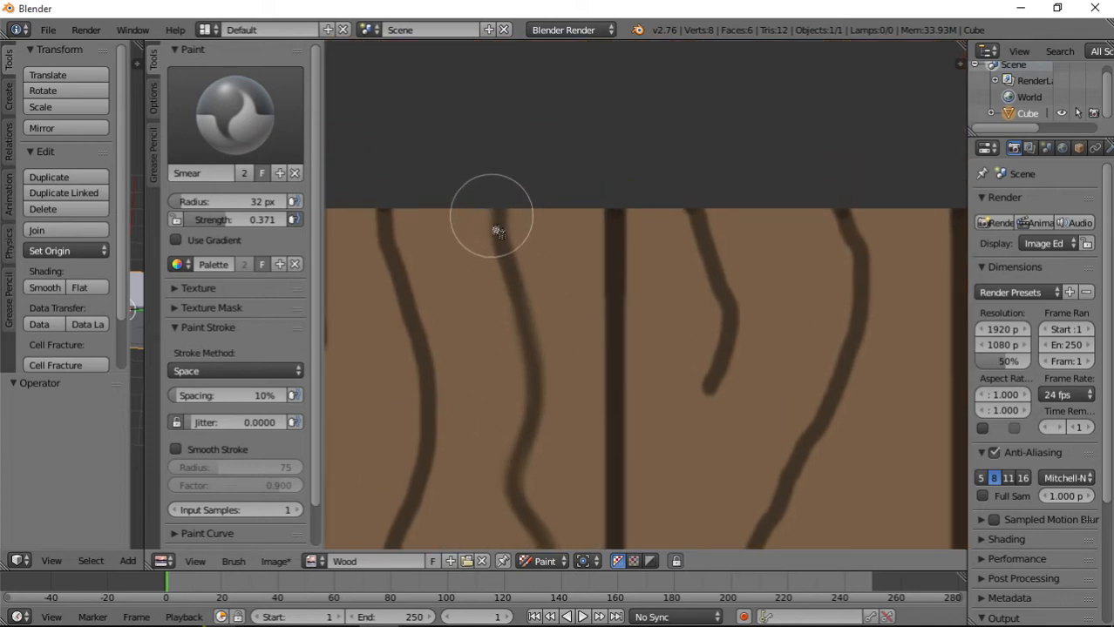
pyautogui.moveTo(497, 231)
pyautogui.mouseDown()
pyautogui.moveTo(530, 333)
pyautogui.moveTo(522, 503)
pyautogui.mouseUp()
pyautogui.moveTo(548, 356); pyautogui.dragTo(563, 89, button='middle')
# Smear both ends of the short middle grain line on the leftmost plank into faded tips.
pyautogui.moveTo(466, 407)
pyautogui.mouseDown()
pyautogui.moveTo(475, 338)
pyautogui.moveTo(460, 238)
pyautogui.moveTo(472, 380)
pyautogui.moveTo(479, 264)
pyautogui.mouseUp()
pyautogui.moveTo(480, 344); pyautogui.dragTo(491, 234)
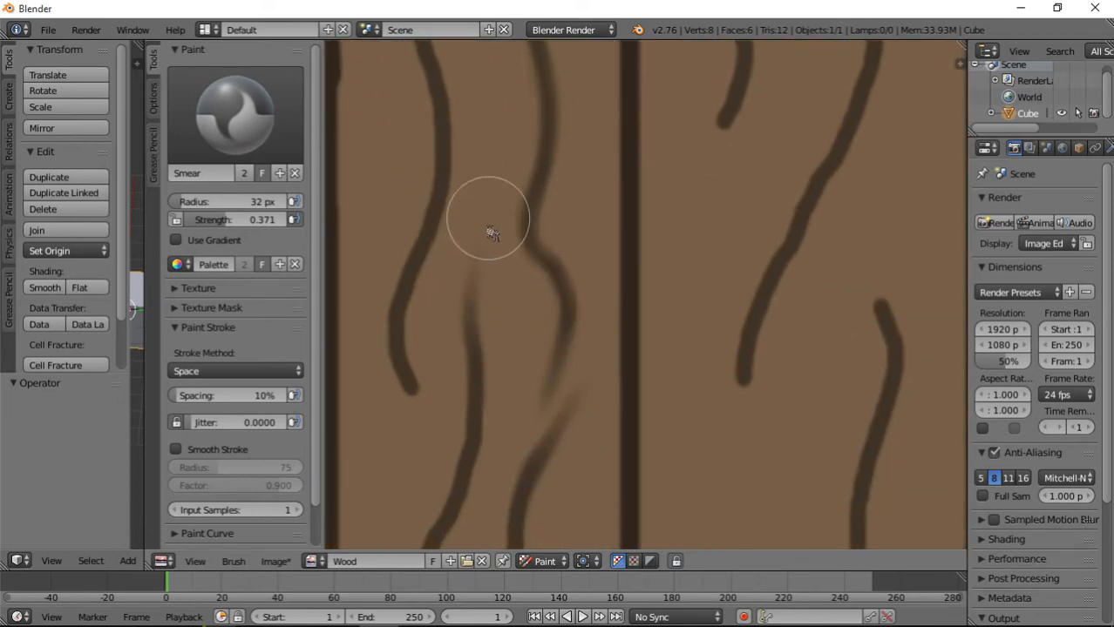
pyautogui.moveTo(477, 311); pyautogui.dragTo(476, 246)
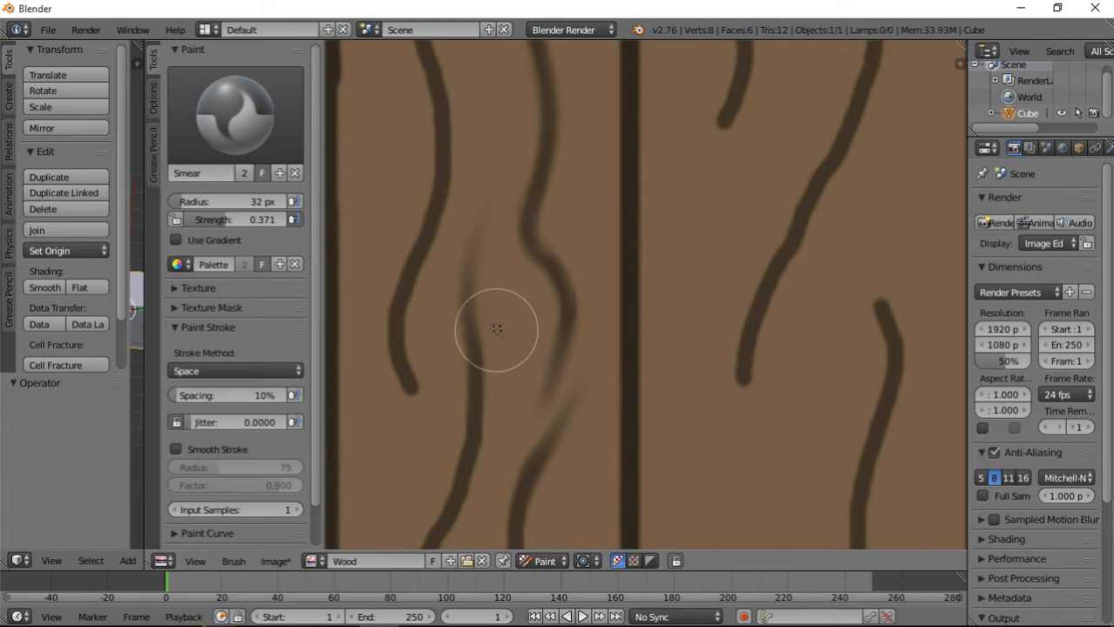
pyautogui.moveTo(496, 330); pyautogui.dragTo(530, 129, button='middle')
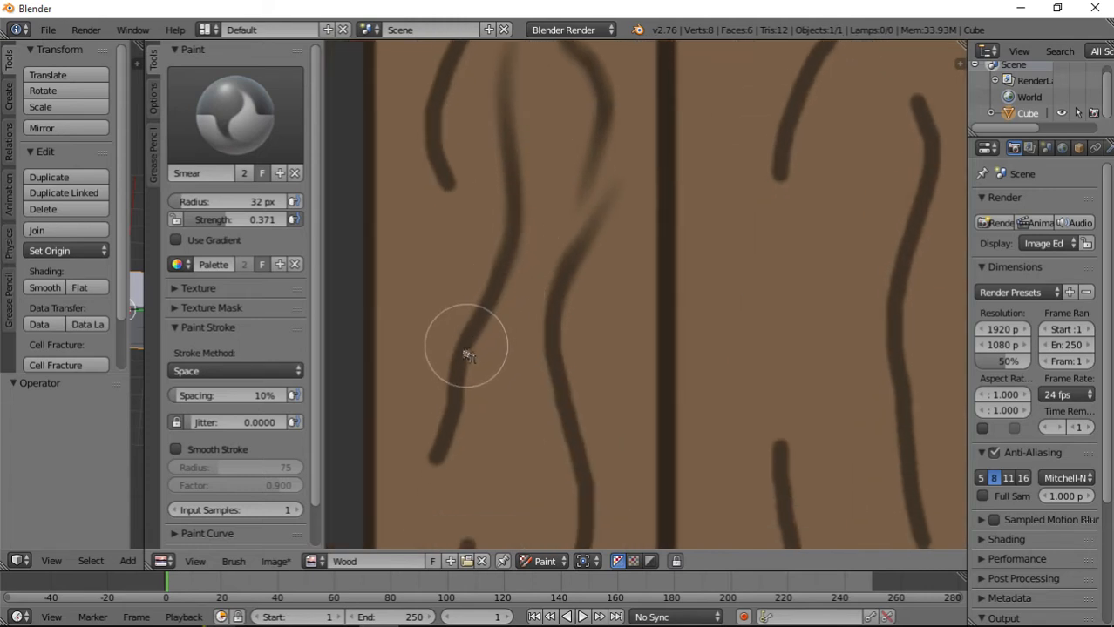
pyautogui.moveTo(468, 355)
pyautogui.mouseDown()
pyautogui.moveTo(423, 497)
pyautogui.moveTo(435, 467)
pyautogui.moveTo(438, 506)
pyautogui.mouseUp()
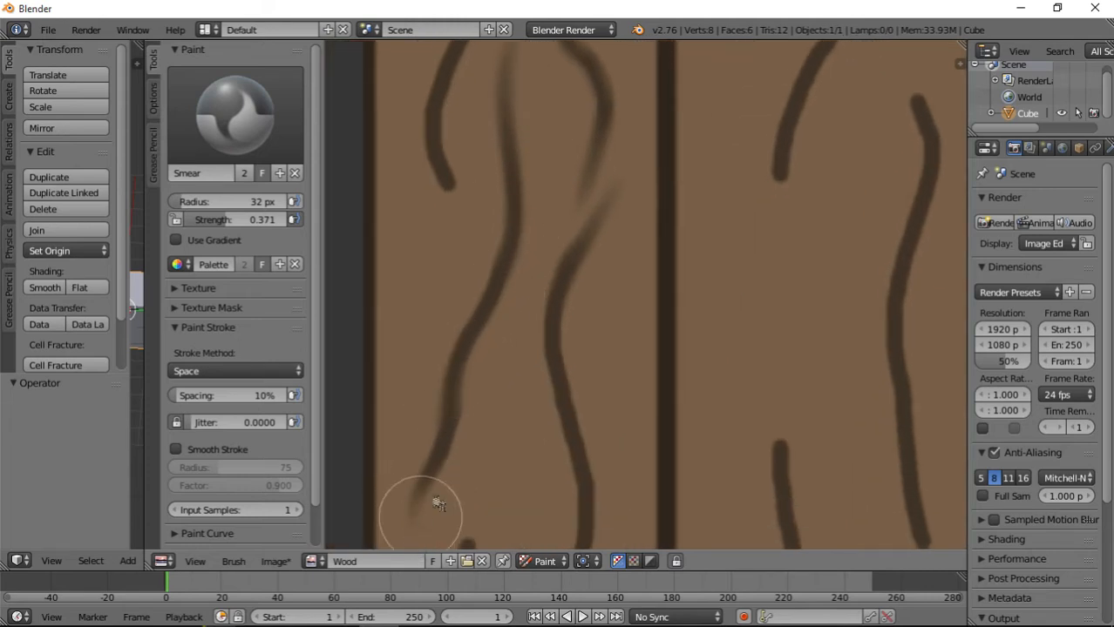
pyautogui.moveTo(438, 505); pyautogui.dragTo(560, 299, button='middle')
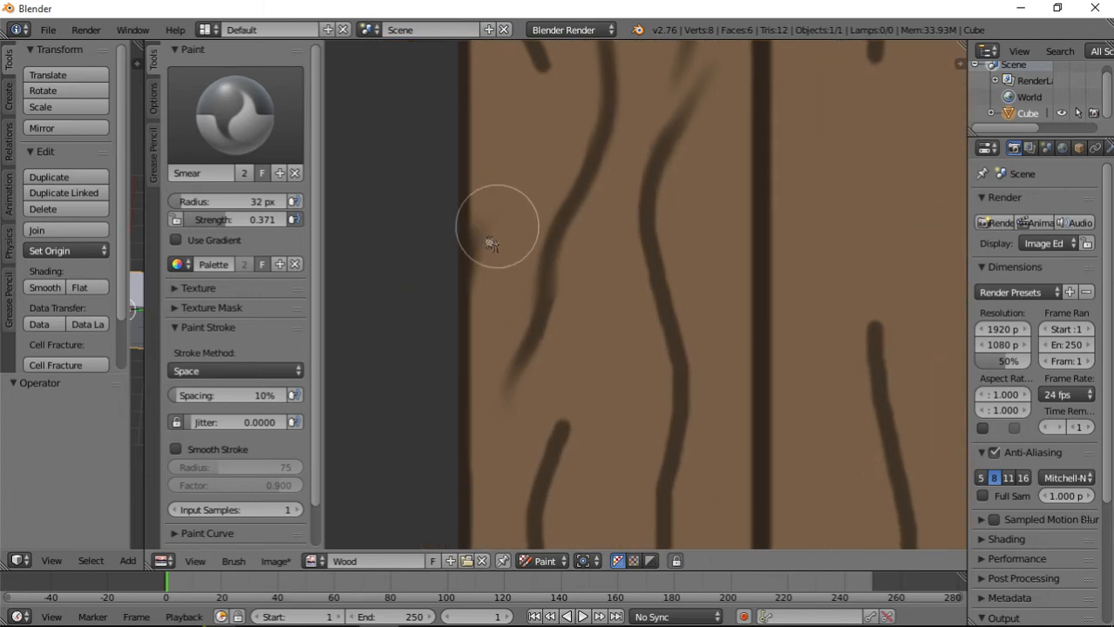
# Smear the leftmost plank's dark outer edge diagonally upward into the wood as a faded streak.
pyautogui.moveTo(493, 233); pyautogui.dragTo(500, 218)
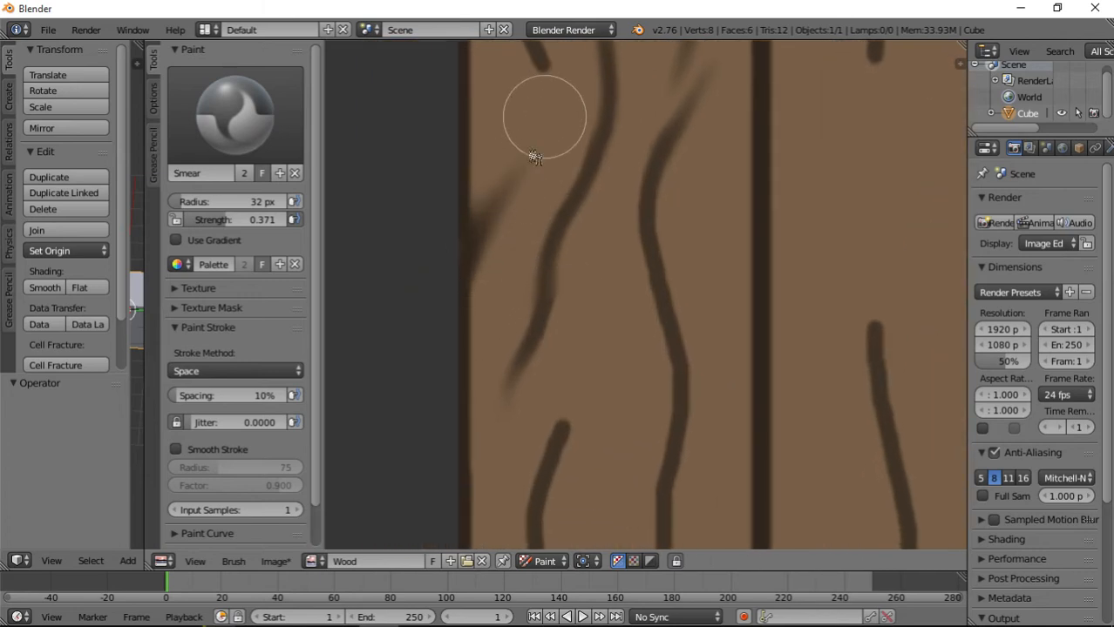
pyautogui.moveTo(542, 114); pyautogui.dragTo(515, 206)
# Smear the upper tip of the leftmost plank's lower-left grain line to a taper and soften the line down to the lower edge.
pyautogui.moveTo(563, 268); pyautogui.dragTo(525, 42, button='middle')
pyautogui.moveTo(550, 275); pyautogui.dragTo(529, 447, button='middle')
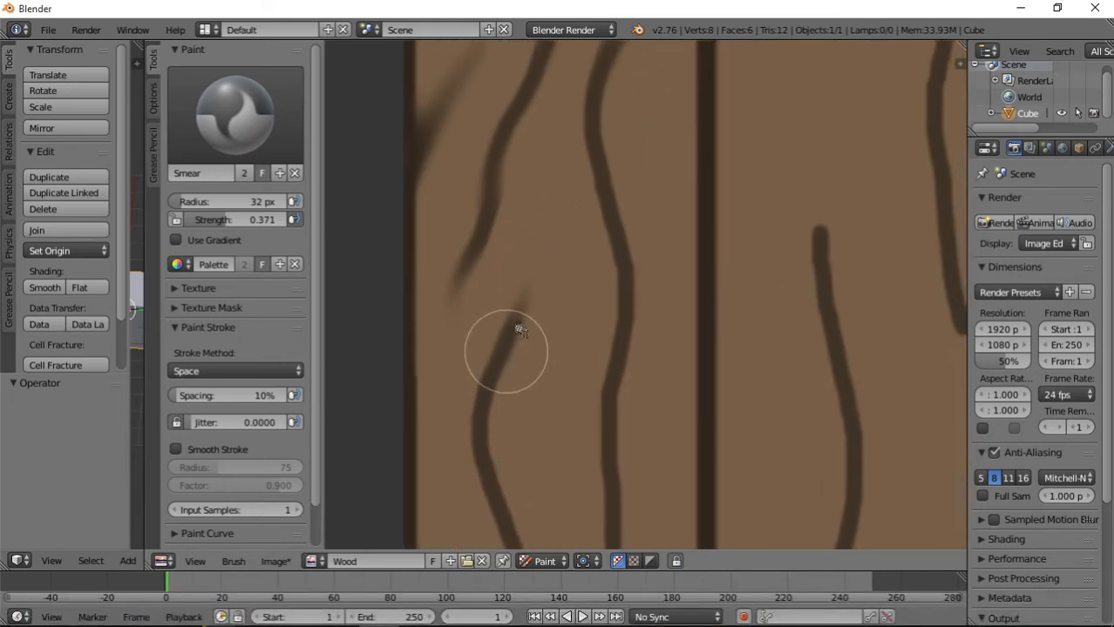
pyautogui.moveTo(504, 347); pyautogui.dragTo(540, 216)
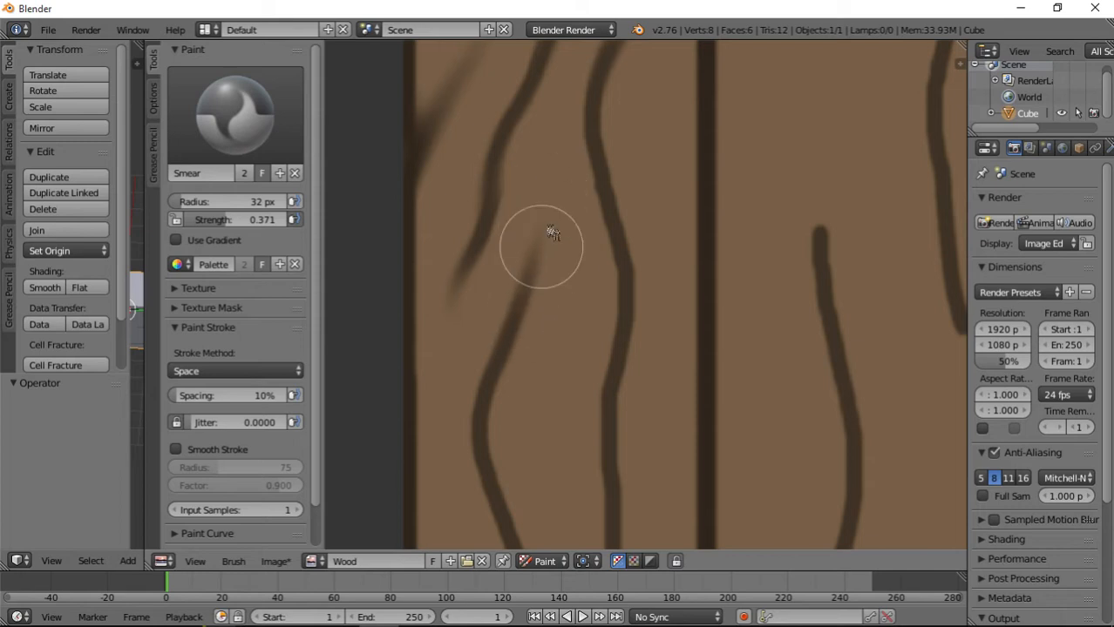
pyautogui.moveTo(540, 330); pyautogui.dragTo(569, 158, button='middle')
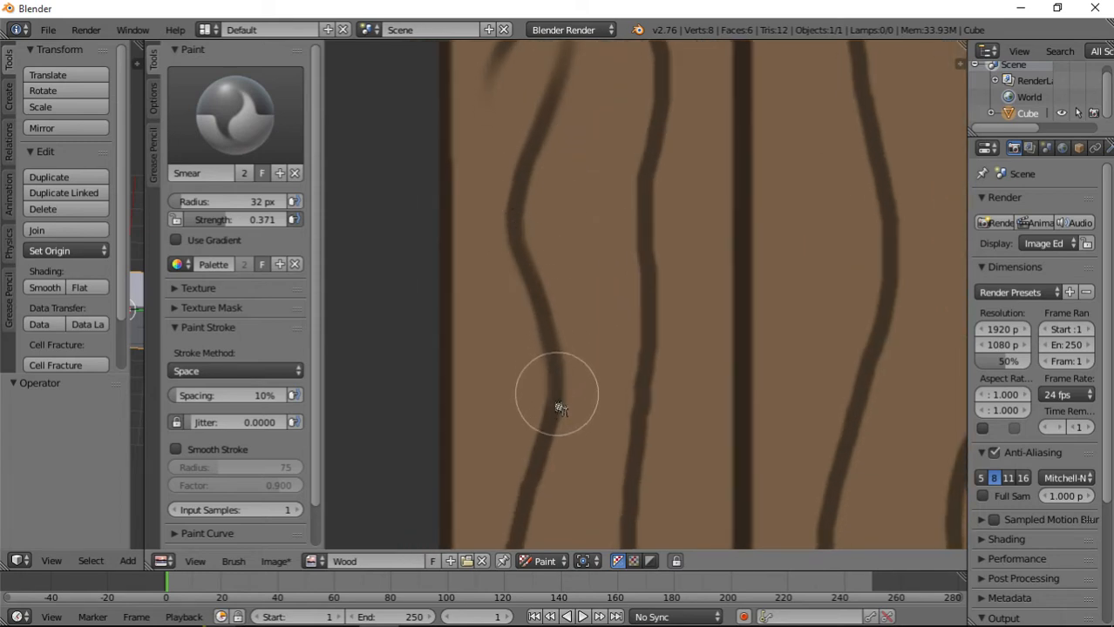
pyautogui.moveTo(535, 482); pyautogui.dragTo(587, 237, button='middle')
pyautogui.moveTo(587, 238)
pyautogui.mouseDown()
pyautogui.moveTo(542, 303)
pyautogui.moveTo(547, 442)
pyautogui.mouseUp()
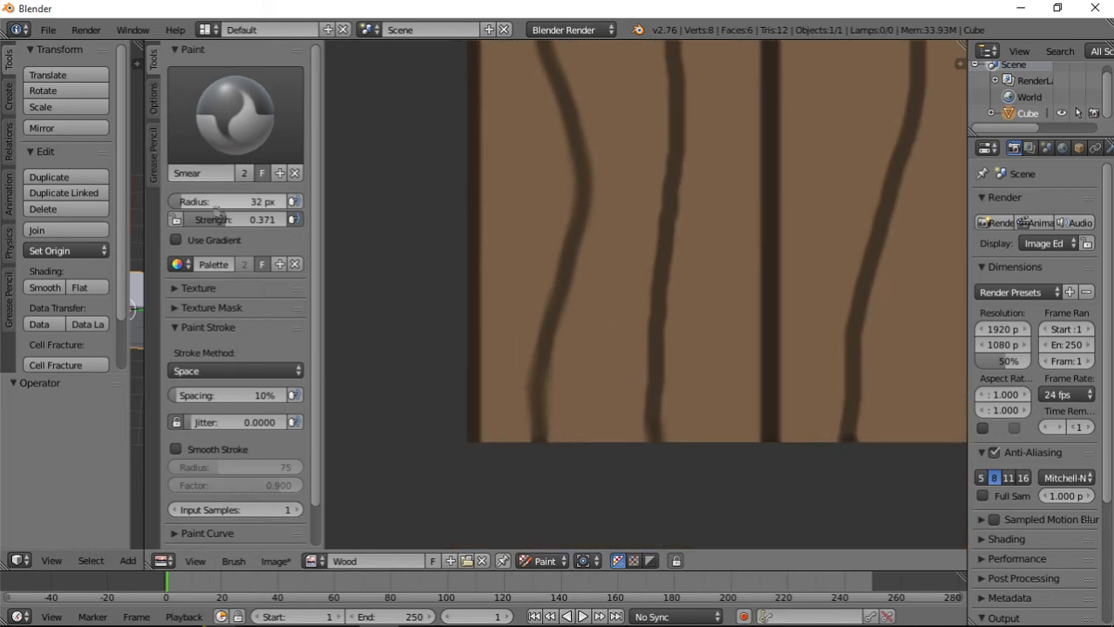
# Raise the Smear strength to 0.516 and smear a faded branch upward off the leftmost plank's lower-left grain line.
pyautogui.moveTo(229, 220); pyautogui.dragTo(236, 220)
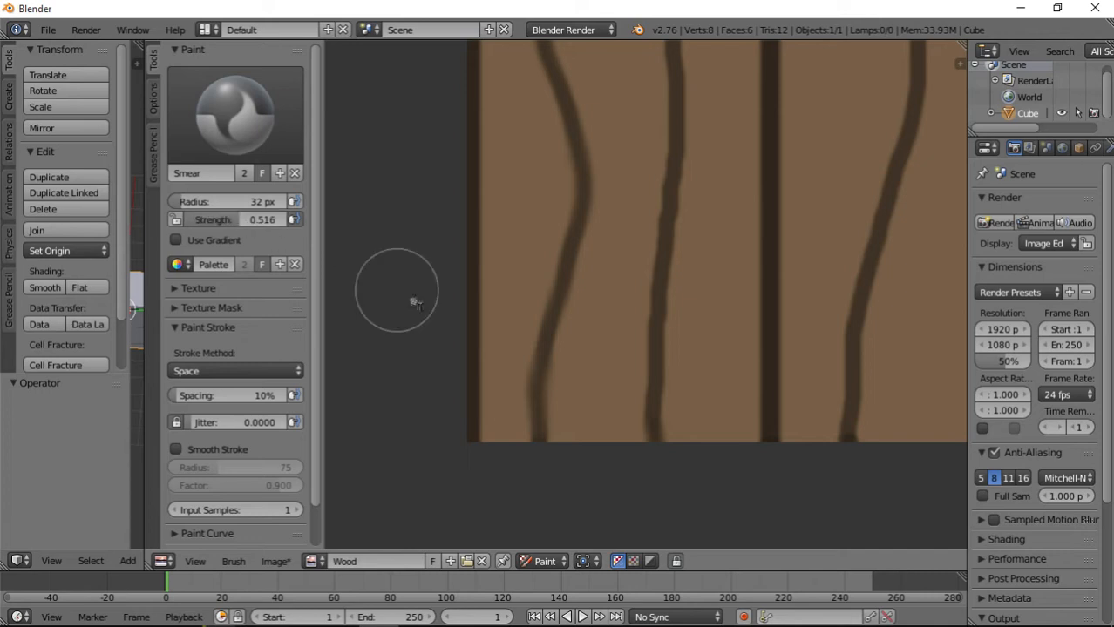
pyautogui.moveTo(539, 433); pyautogui.dragTo(544, 337)
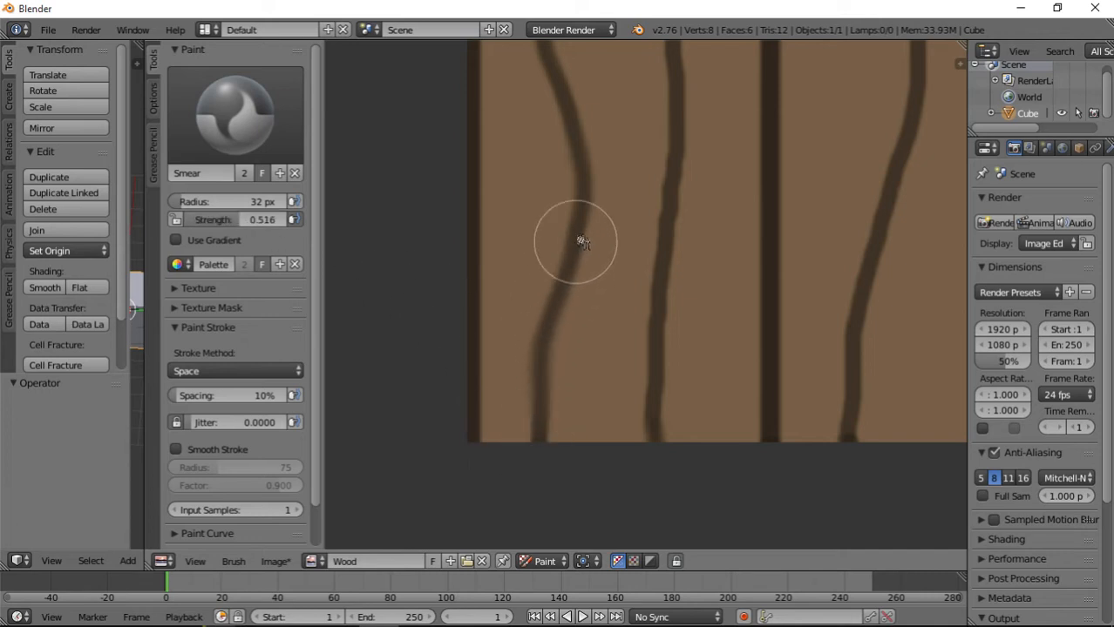
pyautogui.moveTo(583, 242); pyautogui.dragTo(573, 122)
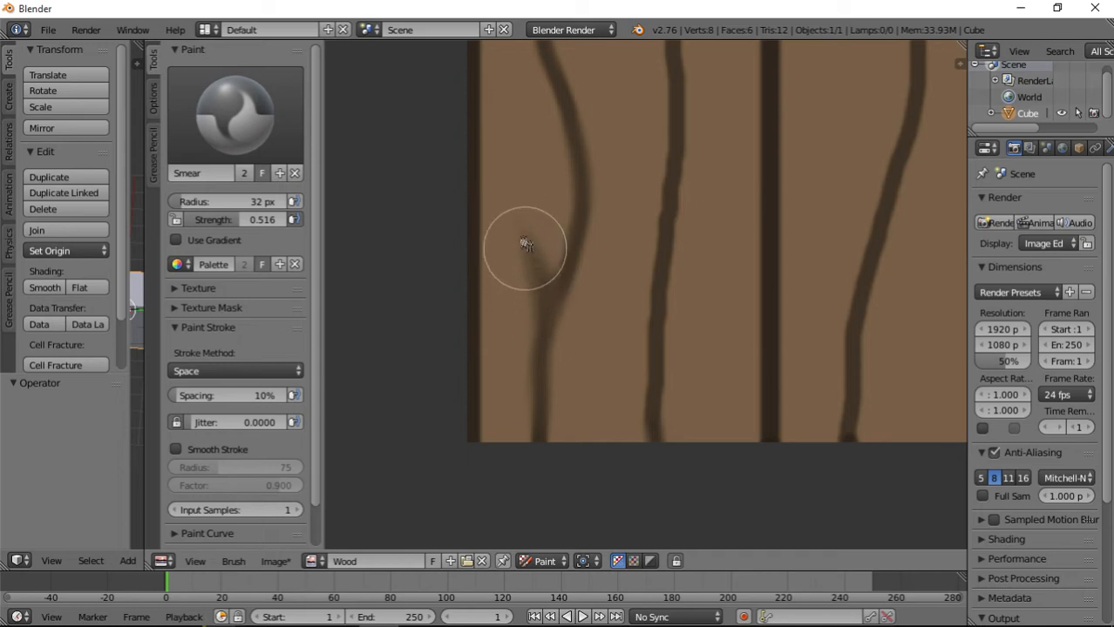
pyautogui.moveTo(525, 244)
pyautogui.mouseDown()
pyautogui.moveTo(517, 288)
pyautogui.moveTo(530, 161)
pyautogui.moveTo(535, 214)
pyautogui.mouseUp()
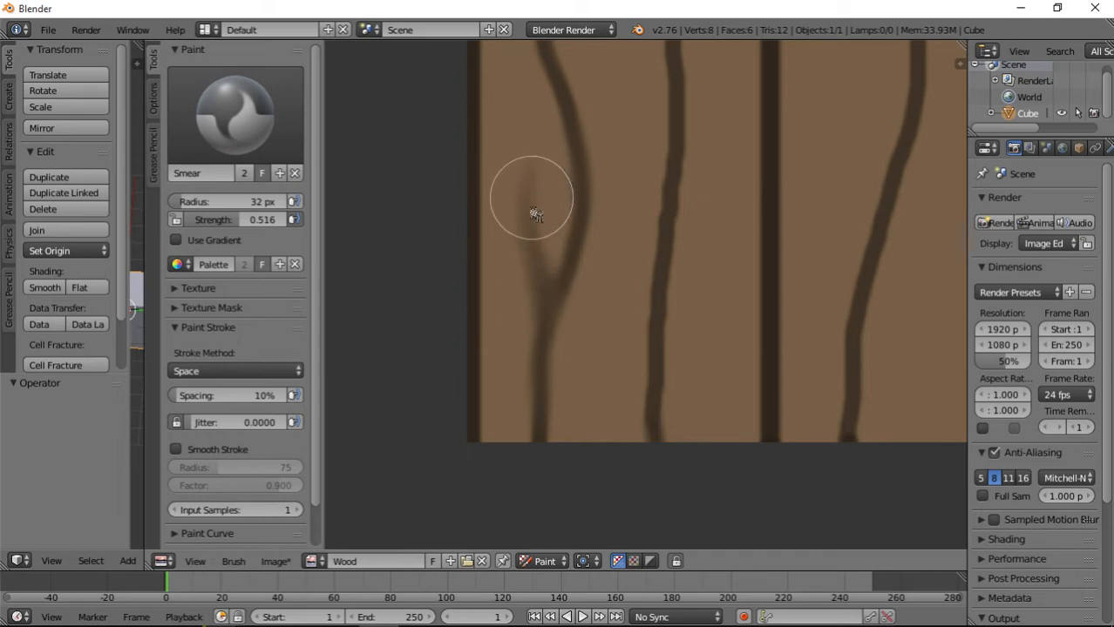
pyautogui.moveTo(539, 268); pyautogui.dragTo(533, 162)
# Smear along the leftmost plank's long right-hand grain line, from the lower edge up to its tapered upper tip.
pyautogui.moveTo(678, 194); pyautogui.dragTo(593, 350, button='middle')
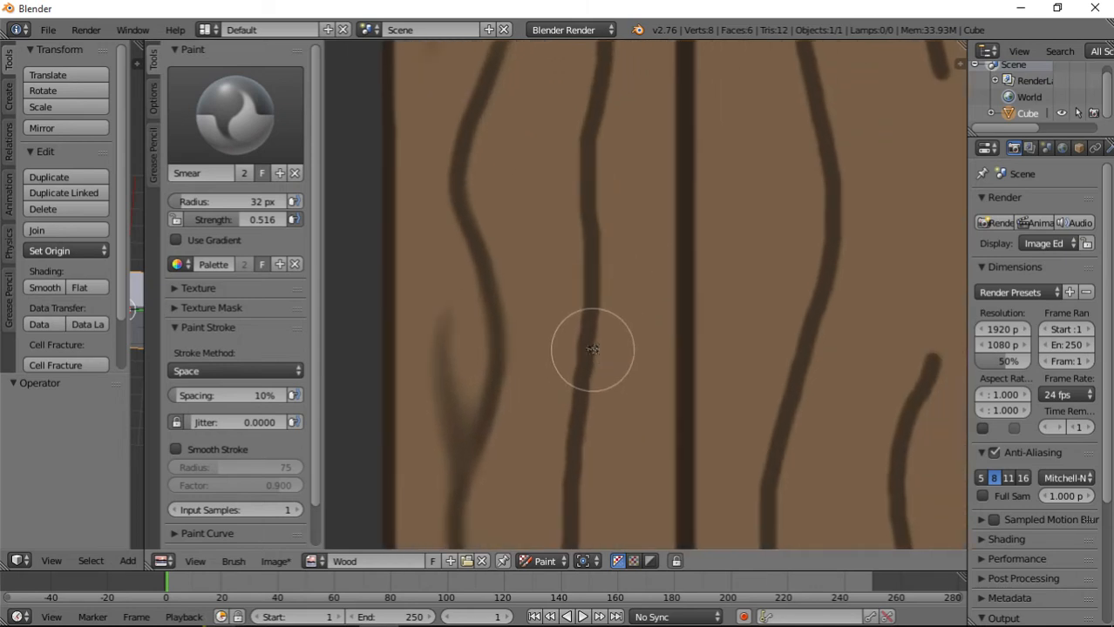
pyautogui.moveTo(585, 425); pyautogui.dragTo(563, 232, button='middle')
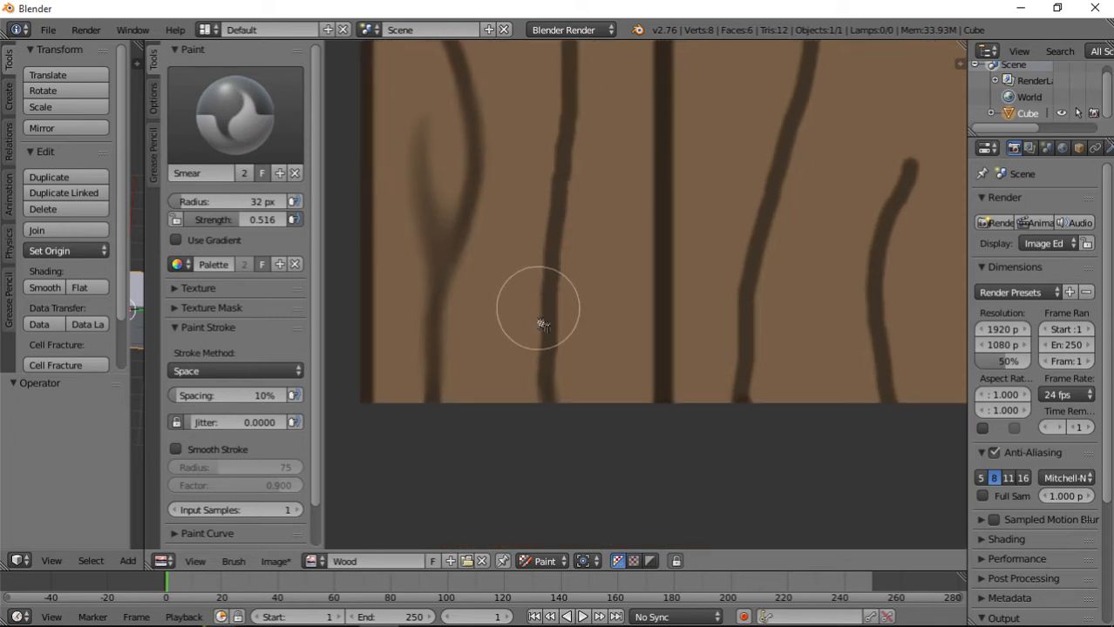
pyautogui.moveTo(542, 326); pyautogui.dragTo(558, 425)
pyautogui.moveTo(547, 339); pyautogui.dragTo(572, 154)
pyautogui.moveTo(572, 154)
pyautogui.mouseDown(button='middle')
pyautogui.moveTo(575, 373)
pyautogui.moveTo(554, 478)
pyautogui.mouseUp(button='middle')
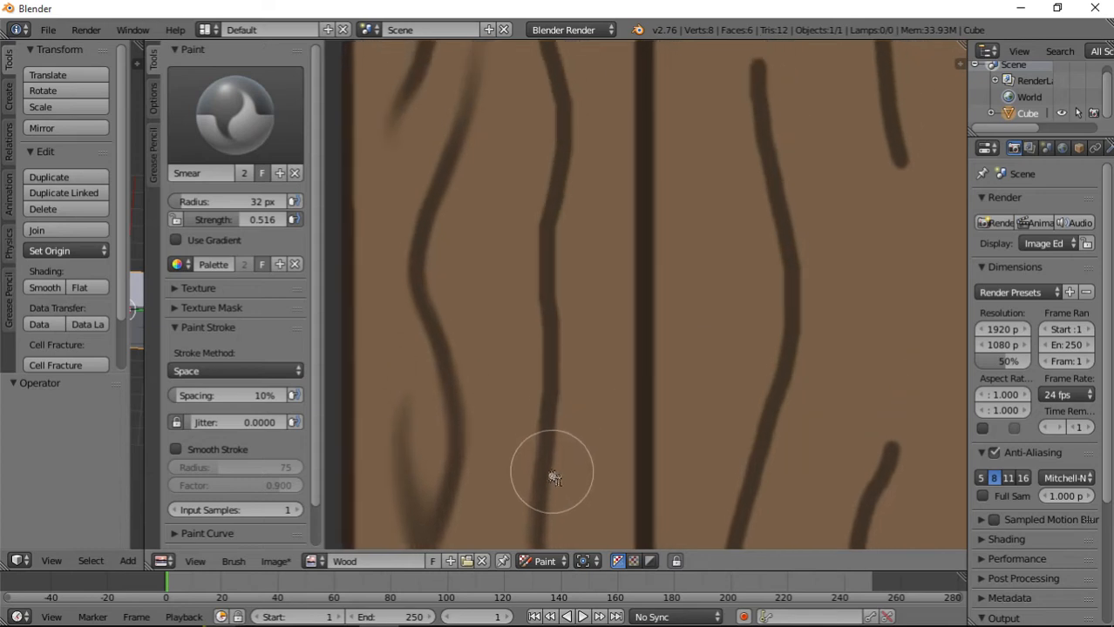
pyautogui.moveTo(562, 179)
pyautogui.mouseDown(button='middle')
pyautogui.moveTo(577, 366)
pyautogui.moveTo(588, 362)
pyautogui.mouseUp(button='middle')
pyautogui.moveTo(564, 235); pyautogui.dragTo(566, 120)
pyautogui.moveTo(566, 119)
pyautogui.mouseDown(button='middle')
pyautogui.moveTo(577, 373)
pyautogui.moveTo(577, 356)
pyautogui.mouseUp(button='middle')
pyautogui.moveTo(611, 263); pyautogui.dragTo(652, 184)
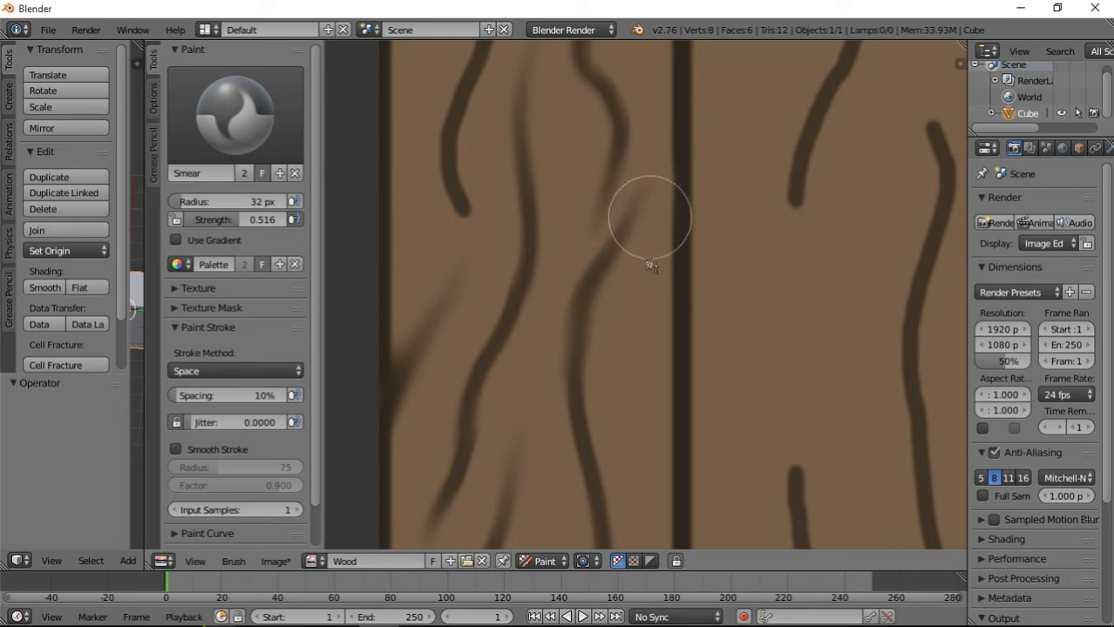
# Smear the lower tip of the leftmost plank's upper-left grain line downward into a faded taper.
pyautogui.scroll(-2, 627, 373)
pyautogui.scroll(2, 557, 361)
pyautogui.moveTo(537, 251); pyautogui.dragTo(642, 484, button='middle')
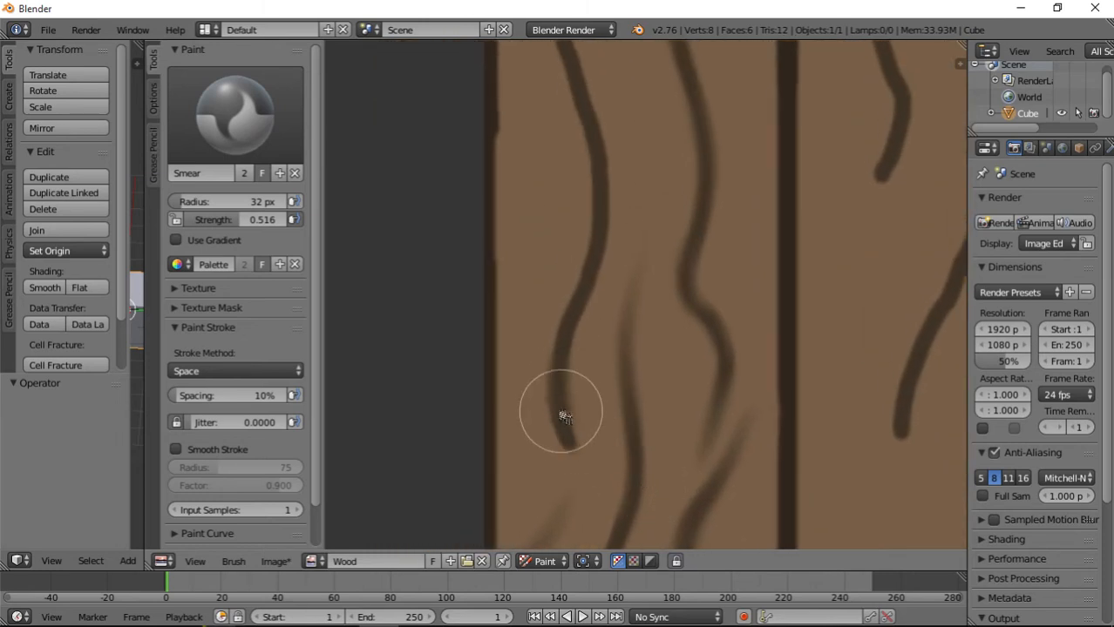
pyautogui.moveTo(584, 480)
pyautogui.mouseDown(button='middle')
pyautogui.moveTo(588, 324)
pyautogui.moveTo(622, 386)
pyautogui.mouseUp(button='middle')
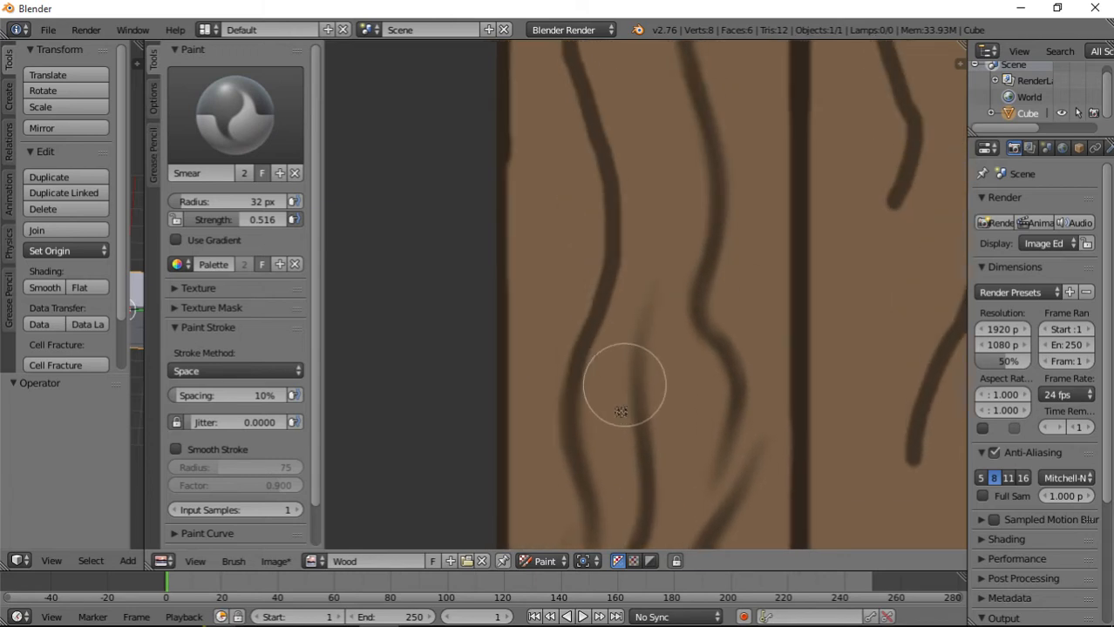
# Soften the leftmost plank's upper-left grain line up to the upper edge and smear the dark outer edge diagonally down into the wood.
pyautogui.scroll(-1, 551, 490)
pyautogui.moveTo(584, 365); pyautogui.dragTo(545, 135)
pyautogui.moveTo(492, 285)
pyautogui.mouseDown()
pyautogui.moveTo(528, 336)
pyautogui.moveTo(530, 362)
pyautogui.mouseUp()
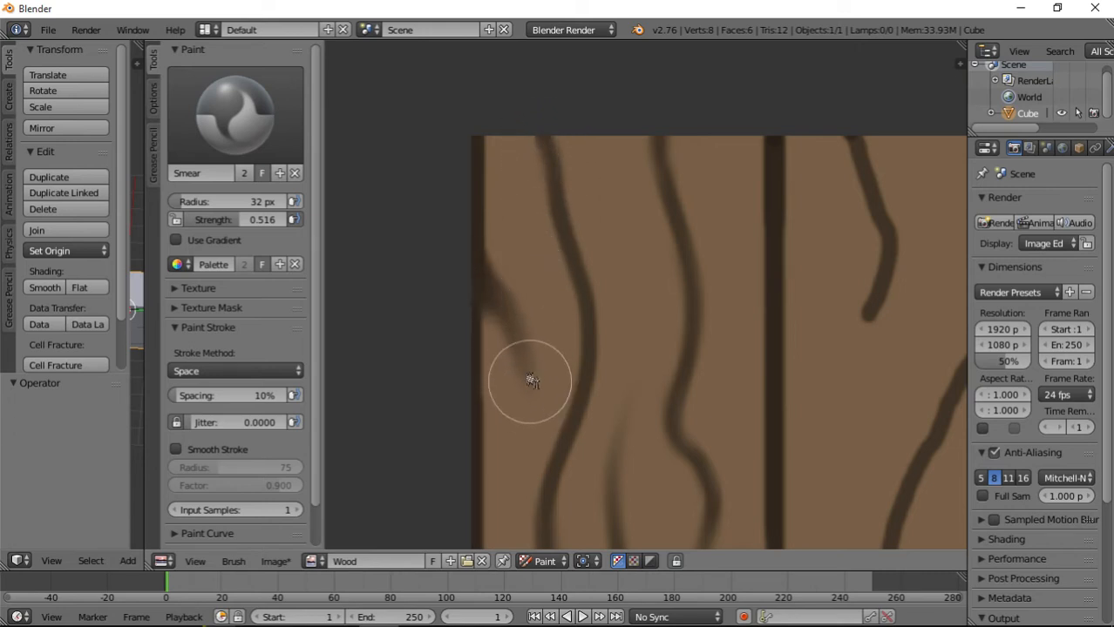
pyautogui.moveTo(519, 267); pyautogui.dragTo(541, 365)
# Smear along the second plank's upper-left grain line from the upper edge down, fading its lower tip.
pyautogui.moveTo(741, 476); pyautogui.dragTo(591, 360, button='middle')
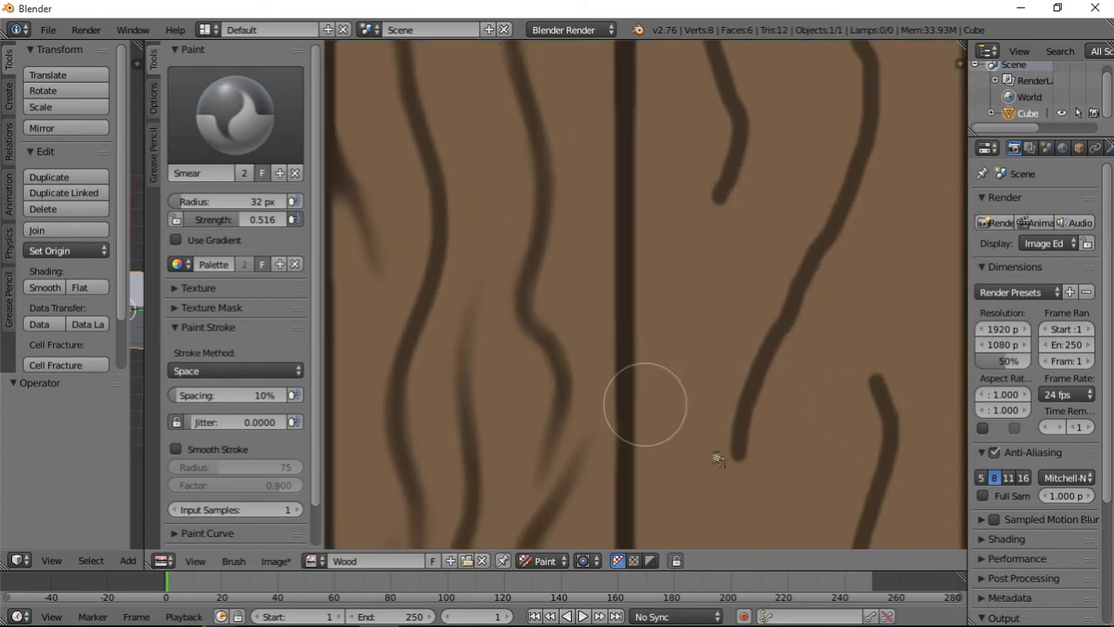
pyautogui.moveTo(729, 406); pyautogui.dragTo(629, 494, button='middle')
pyautogui.moveTo(600, 115)
pyautogui.mouseDown()
pyautogui.moveTo(638, 224)
pyautogui.moveTo(589, 382)
pyautogui.moveTo(604, 323)
pyautogui.moveTo(600, 437)
pyautogui.moveTo(589, 406)
pyautogui.moveTo(616, 322)
pyautogui.mouseUp()
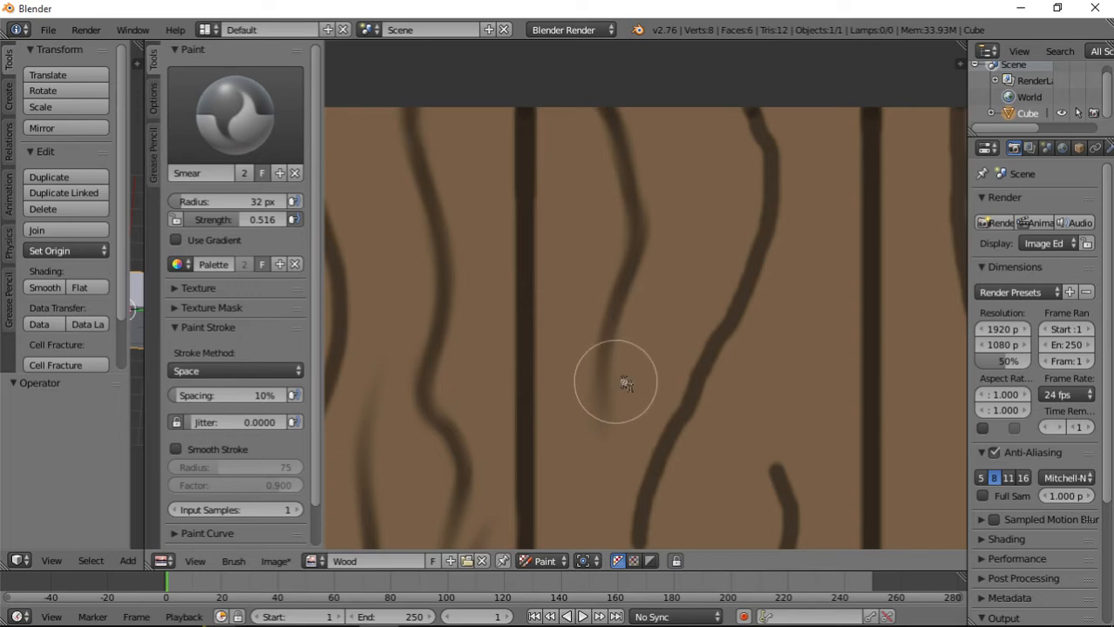
pyautogui.moveTo(624, 384)
pyautogui.mouseDown()
pyautogui.moveTo(634, 411)
pyautogui.moveTo(629, 167)
pyautogui.moveTo(642, 184)
pyautogui.mouseUp()
# Smear the second plank's long upper-right grain line down into a faded fork midway and taper its lower tip toward the right.
pyautogui.moveTo(755, 118)
pyautogui.mouseDown()
pyautogui.moveTo(774, 199)
pyautogui.moveTo(765, 241)
pyautogui.moveTo(747, 247)
pyautogui.moveTo(669, 474)
pyautogui.moveTo(703, 372)
pyautogui.moveTo(691, 354)
pyautogui.moveTo(732, 371)
pyautogui.moveTo(719, 391)
pyautogui.moveTo(719, 525)
pyautogui.moveTo(741, 426)
pyautogui.mouseUp()
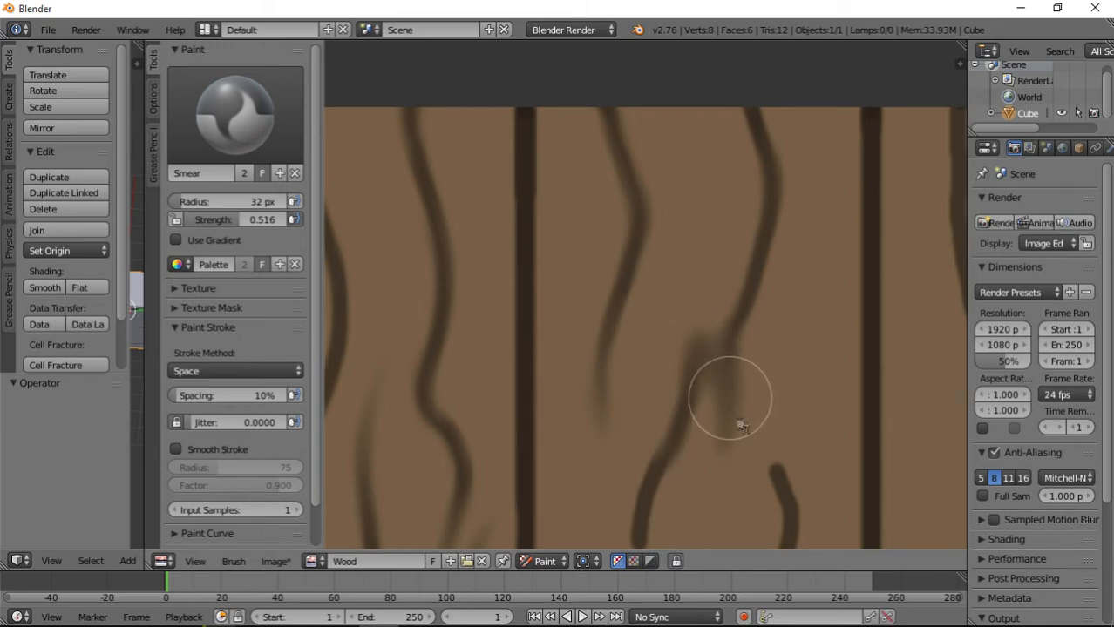
pyautogui.moveTo(741, 425); pyautogui.dragTo(645, 311, button='middle')
pyautogui.moveTo(645, 311)
pyautogui.mouseDown()
pyautogui.moveTo(567, 321)
pyautogui.moveTo(554, 359)
pyautogui.moveTo(577, 490)
pyautogui.moveTo(539, 412)
pyautogui.moveTo(610, 506)
pyautogui.mouseUp()
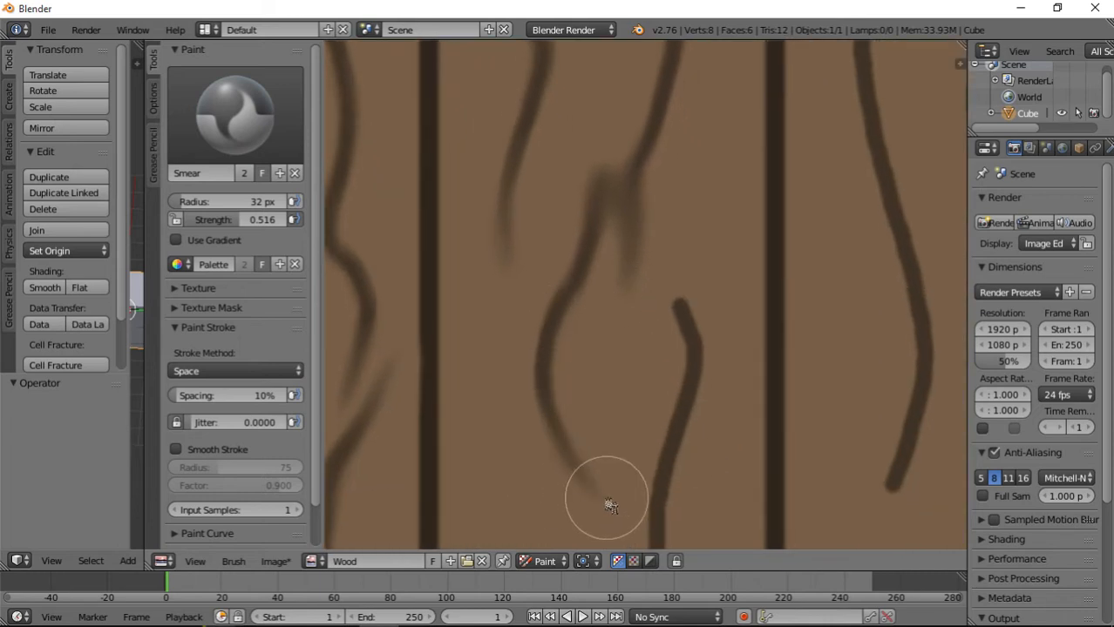
# Smear the second plank's middle right-hand grain line, tapering its upper tip and softening the line down to a faded lower tip.
pyautogui.moveTo(691, 334); pyautogui.dragTo(675, 227)
pyautogui.moveTo(678, 303)
pyautogui.mouseDown()
pyautogui.moveTo(686, 149)
pyautogui.moveTo(684, 213)
pyautogui.moveTo(705, 148)
pyautogui.moveTo(667, 490)
pyautogui.mouseUp()
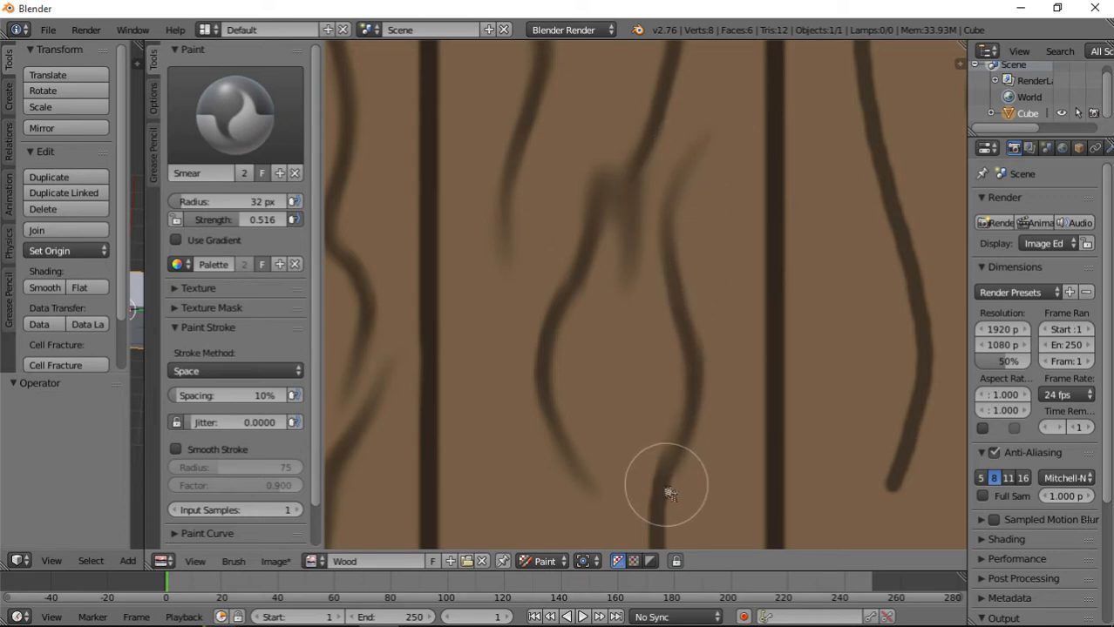
pyautogui.moveTo(695, 451); pyautogui.dragTo(702, 209, button='middle')
pyautogui.moveTo(680, 220)
pyautogui.mouseDown()
pyautogui.moveTo(669, 302)
pyautogui.moveTo(689, 442)
pyautogui.moveTo(682, 497)
pyautogui.moveTo(694, 518)
pyautogui.mouseUp()
pyautogui.moveTo(694, 518)
pyautogui.mouseDown(button='middle')
pyautogui.moveTo(676, 388)
pyautogui.moveTo(680, 300)
pyautogui.mouseUp(button='middle')
pyautogui.moveTo(684, 331)
pyautogui.mouseDown()
pyautogui.moveTo(705, 373)
pyautogui.moveTo(701, 337)
pyautogui.moveTo(701, 448)
pyautogui.mouseUp()
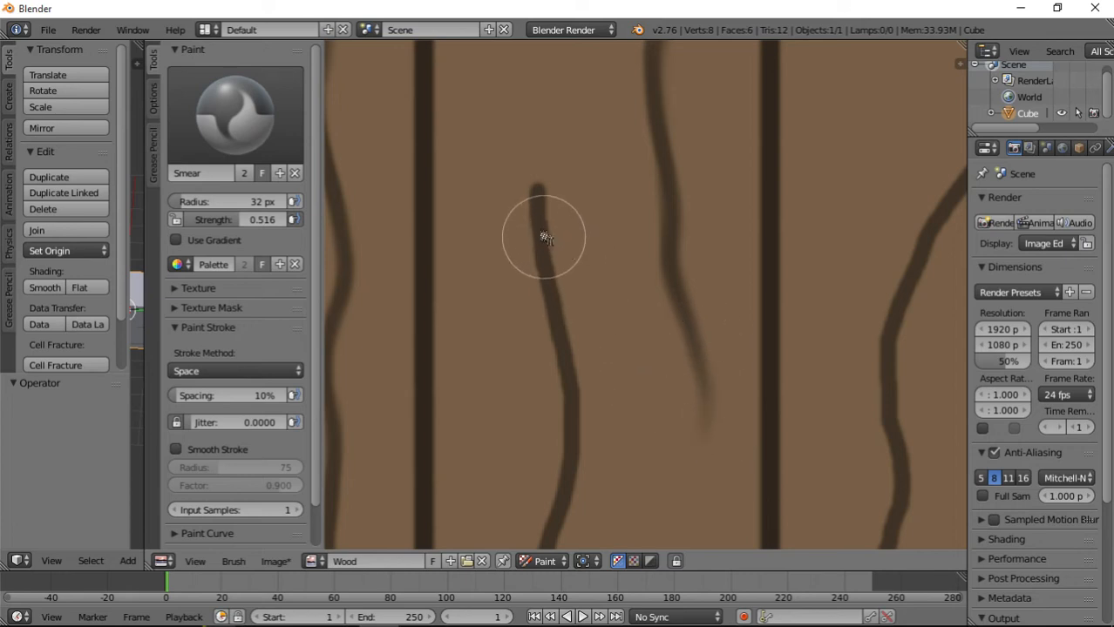
# Smear the upper tip of the second plank's lower-left grain line up toward the right and soften the line down its length.
pyautogui.moveTo(539, 236)
pyautogui.mouseDown()
pyautogui.moveTo(538, 148)
pyautogui.moveTo(589, 55)
pyautogui.mouseUp()
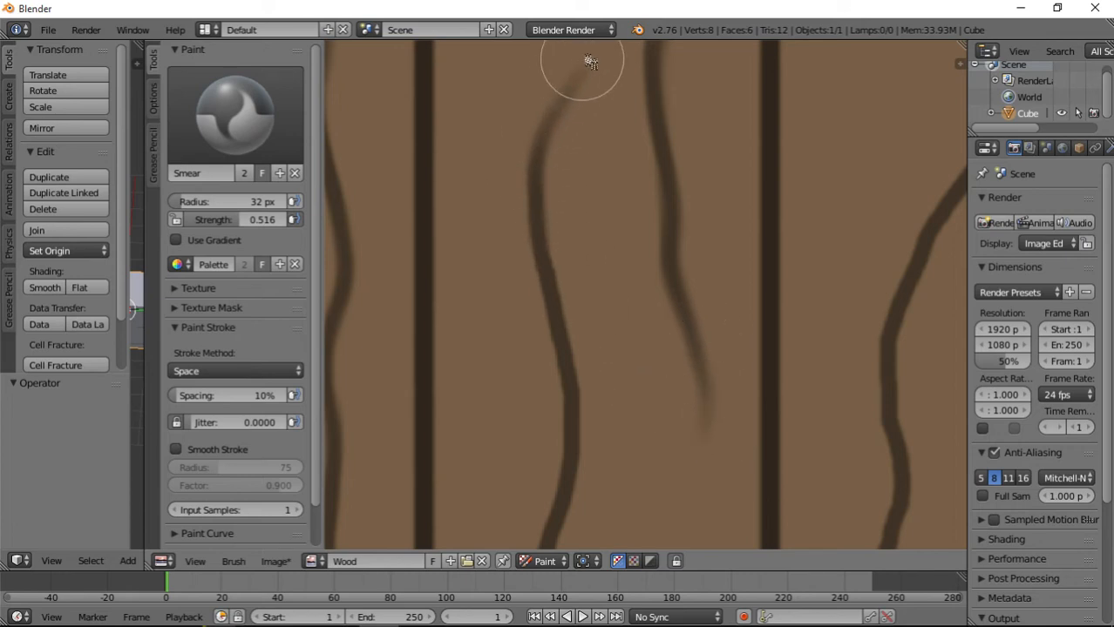
pyautogui.moveTo(599, 350); pyautogui.dragTo(577, 192, button='middle')
pyautogui.moveTo(516, 100)
pyautogui.mouseDown()
pyautogui.moveTo(537, 194)
pyautogui.moveTo(540, 311)
pyautogui.moveTo(503, 462)
pyautogui.mouseUp()
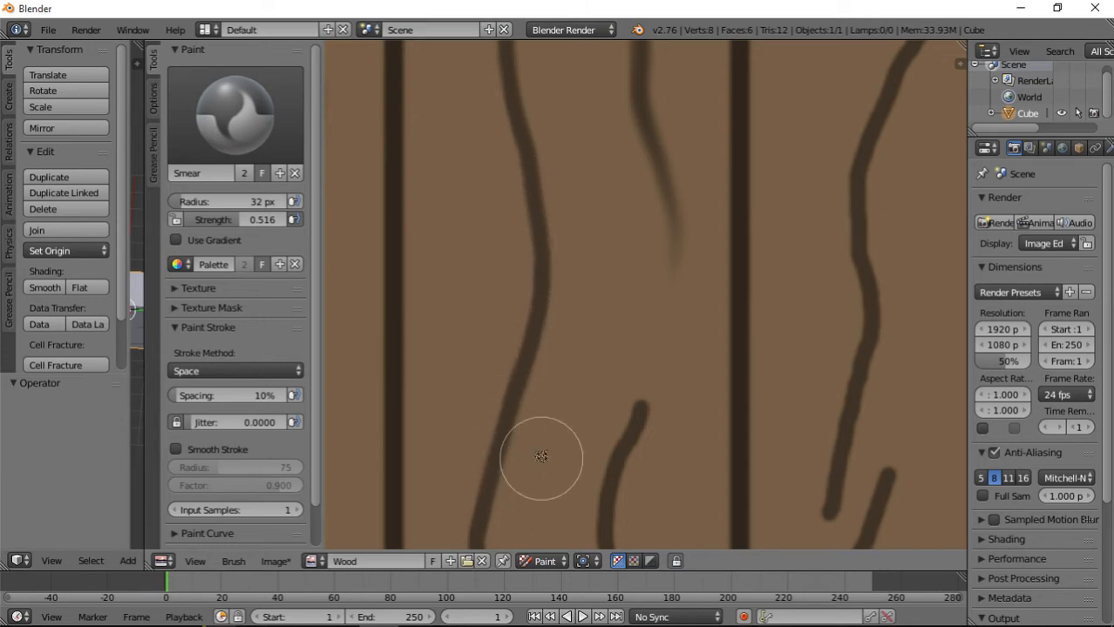
pyautogui.moveTo(540, 455); pyautogui.dragTo(602, 258, button='middle')
pyautogui.moveTo(562, 302)
pyautogui.mouseDown()
pyautogui.moveTo(542, 431)
pyautogui.moveTo(551, 445)
pyautogui.mouseUp()
# Smear the second plank's lower-right grain line upward, bending its faded upper tip toward the left.
pyautogui.moveTo(671, 418)
pyautogui.mouseDown()
pyautogui.moveTo(687, 252)
pyautogui.moveTo(751, 125)
pyautogui.moveTo(737, 95)
pyautogui.moveTo(723, 135)
pyautogui.moveTo(735, 68)
pyautogui.mouseUp()
pyautogui.moveTo(748, 199); pyautogui.dragTo(656, 378, button='middle')
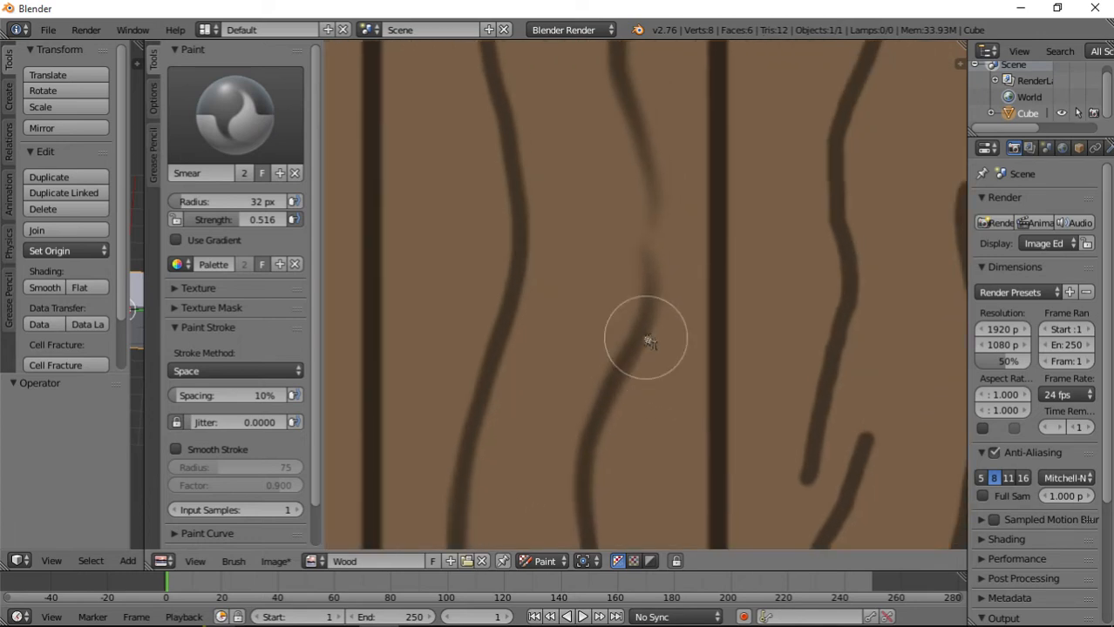
pyautogui.moveTo(649, 340)
pyautogui.mouseDown()
pyautogui.moveTo(666, 275)
pyautogui.moveTo(632, 251)
pyautogui.moveTo(597, 174)
pyautogui.mouseUp()
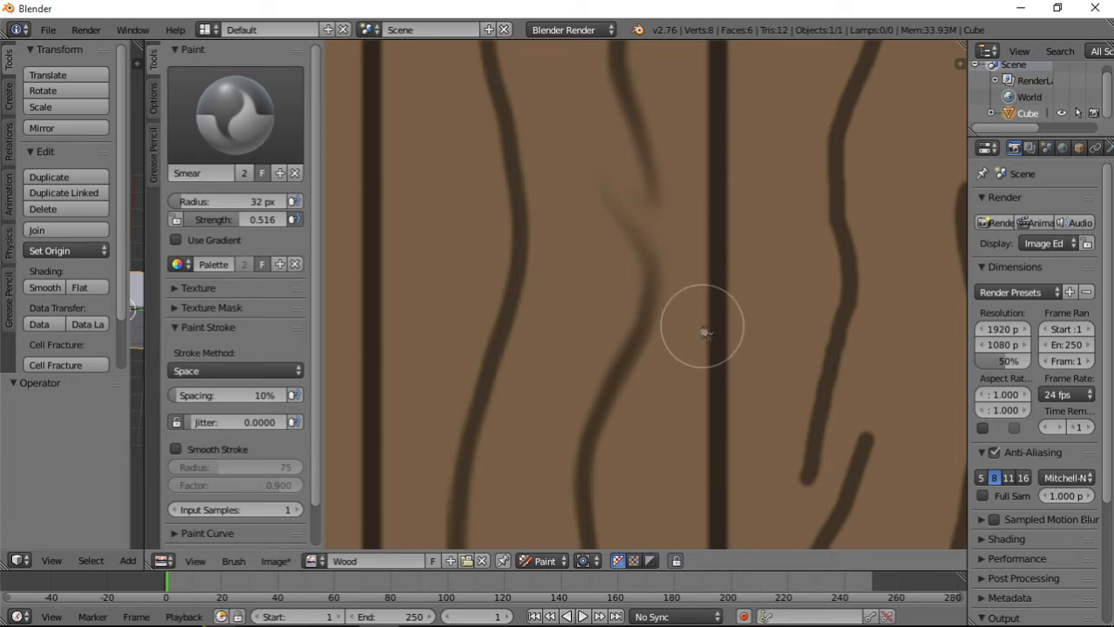
# Smear two faded branches upward off the second plank's lower-left grain line, one to each side.
pyautogui.scroll(-6, 698, 325)
pyautogui.scroll(3, 684, 338)
pyautogui.scroll(-2, 650, 279)
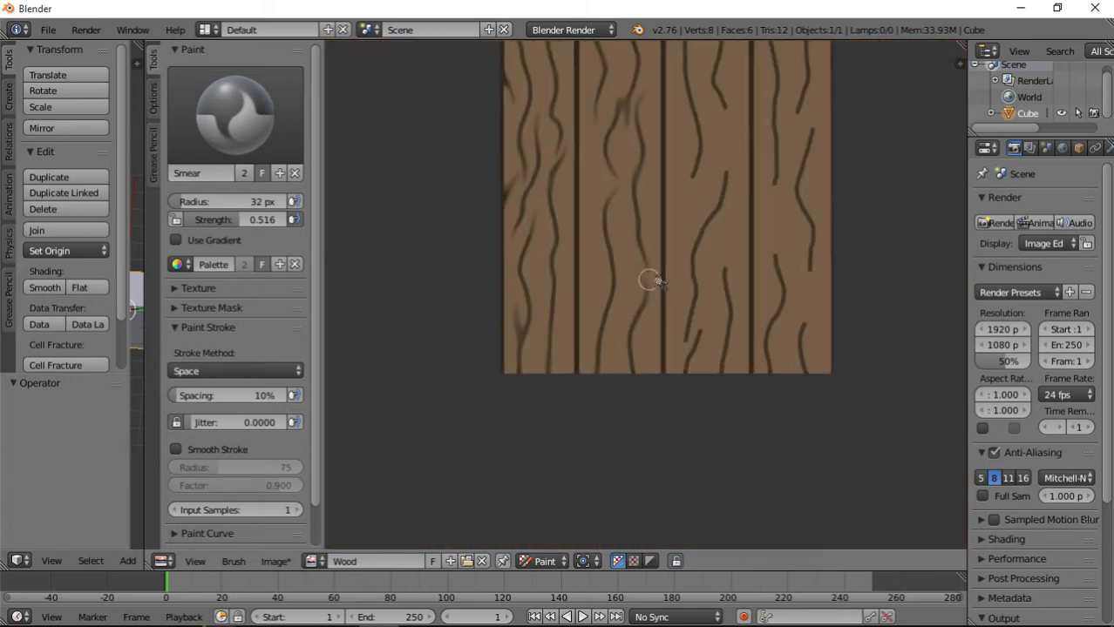
pyautogui.moveTo(676, 257); pyautogui.dragTo(582, 329, button='middle')
pyautogui.scroll(4, 527, 361)
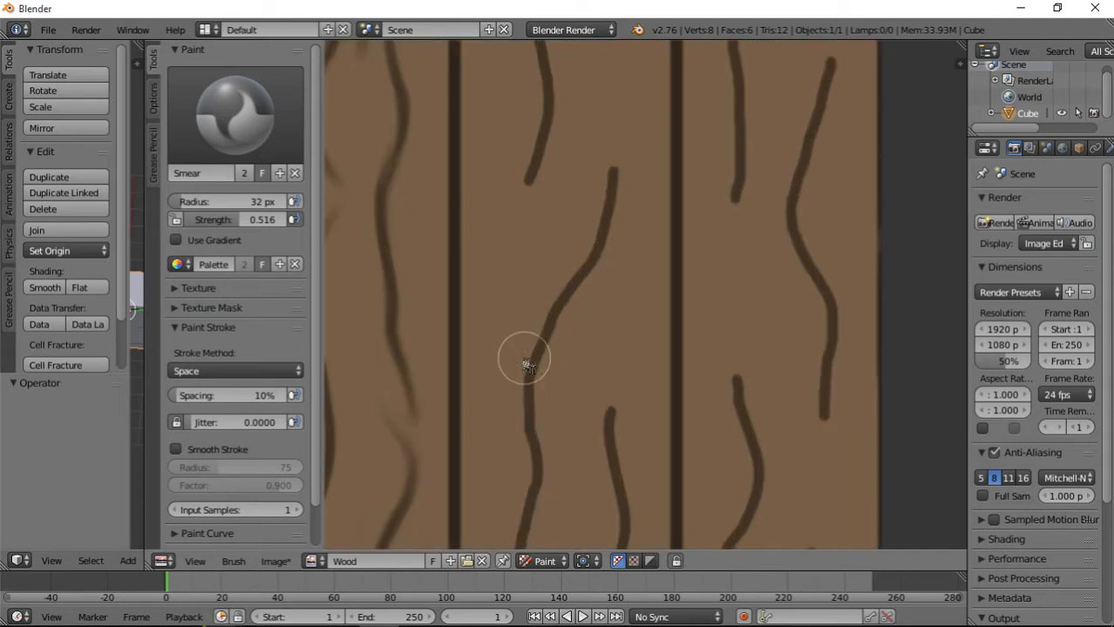
pyautogui.scroll(1, 430, 391)
pyautogui.scroll(1, 576, 359)
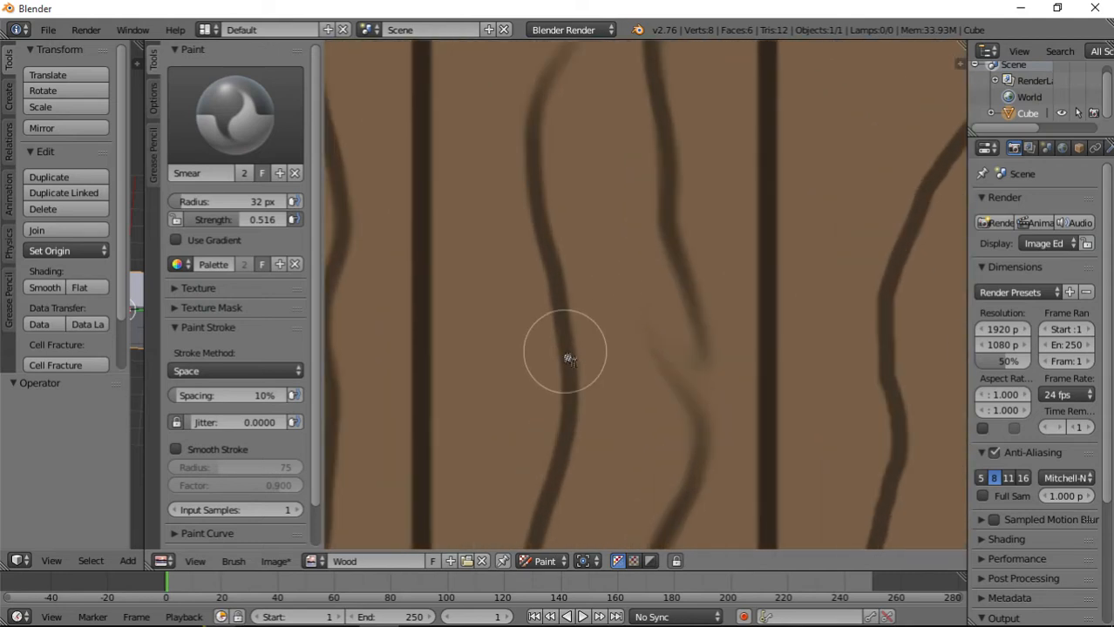
pyautogui.moveTo(575, 348)
pyautogui.mouseDown()
pyautogui.moveTo(595, 324)
pyautogui.moveTo(615, 237)
pyautogui.moveTo(616, 156)
pyautogui.moveTo(593, 335)
pyautogui.mouseUp()
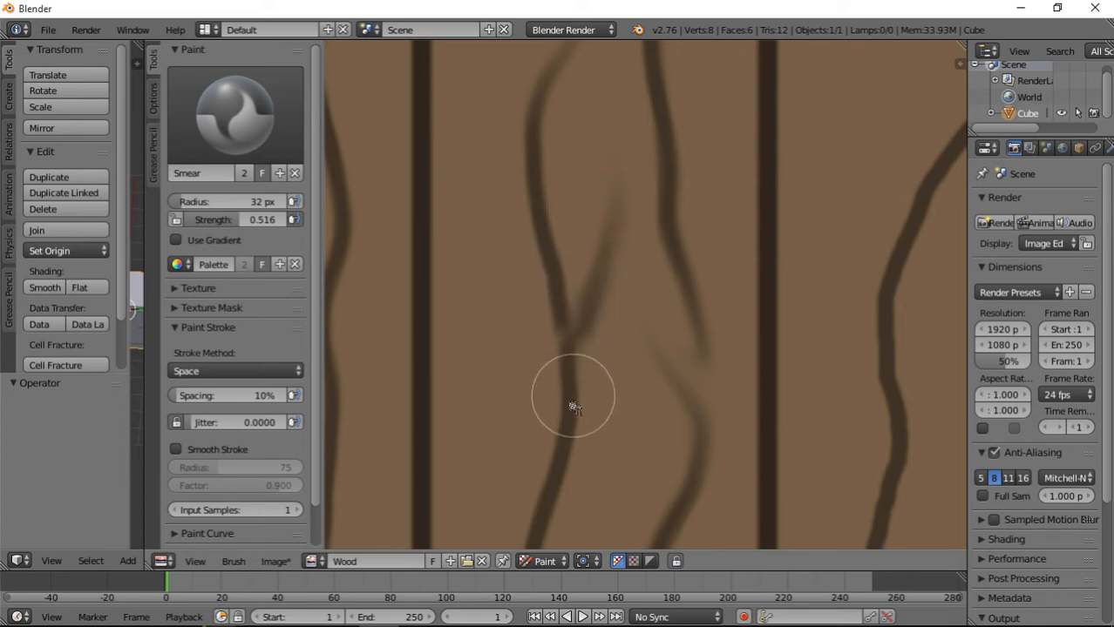
pyautogui.moveTo(536, 417)
pyautogui.mouseDown()
pyautogui.moveTo(549, 416)
pyautogui.moveTo(495, 315)
pyautogui.moveTo(530, 447)
pyautogui.moveTo(527, 430)
pyautogui.moveTo(502, 422)
pyautogui.moveTo(494, 347)
pyautogui.mouseUp()
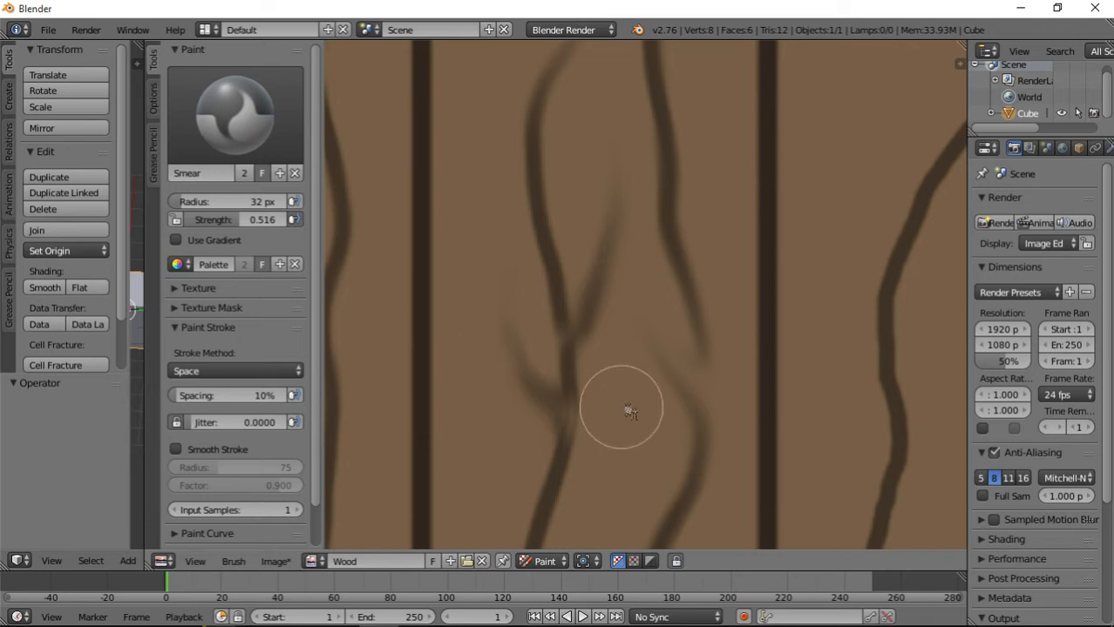
# Taper the upper tip of the third plank's short lower-left grain line and the lower tip of the long line beside it.
pyautogui.scroll(-5, 647, 373)
pyautogui.moveTo(692, 356); pyautogui.dragTo(556, 356, button='middle')
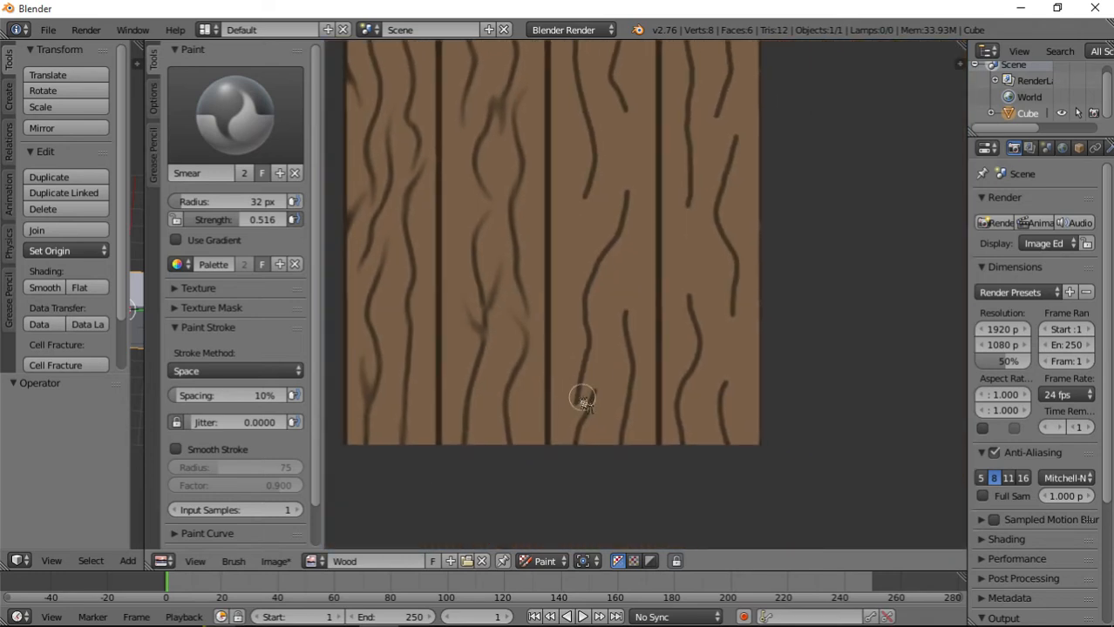
pyautogui.scroll(2, 582, 397)
pyautogui.moveTo(552, 436); pyautogui.dragTo(549, 281, button='middle')
pyautogui.moveTo(552, 286)
pyautogui.mouseDown()
pyautogui.moveTo(530, 298)
pyautogui.moveTo(510, 384)
pyautogui.mouseUp()
pyautogui.moveTo(556, 322); pyautogui.dragTo(572, 201)
pyautogui.moveTo(573, 201); pyautogui.dragTo(568, 386, button='middle')
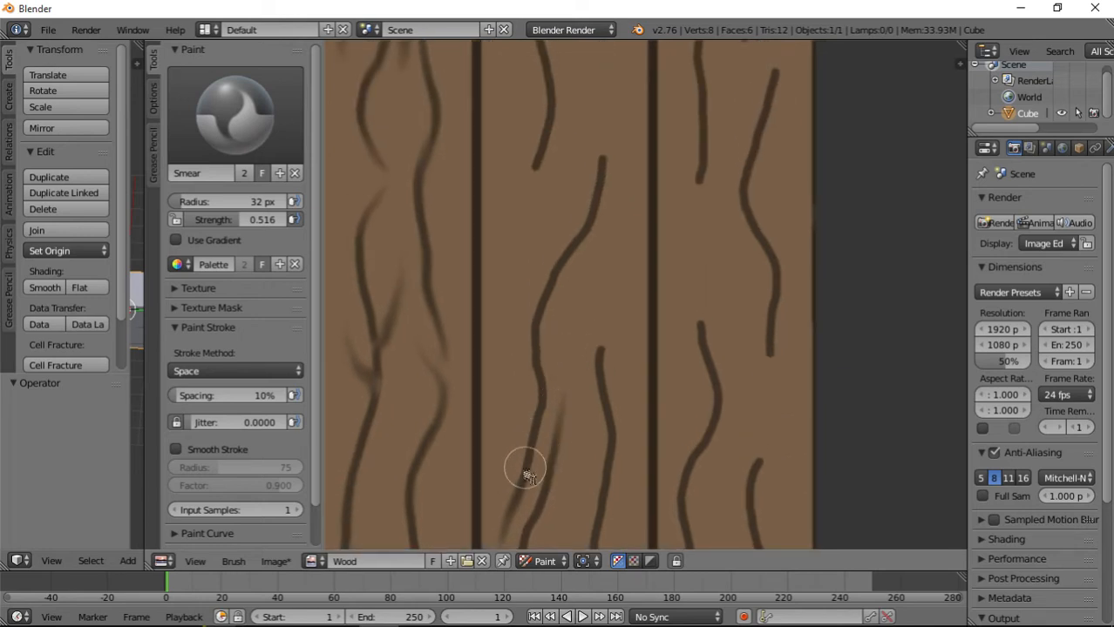
# Smear along the third plank's long middle grain line up to a faded upper tip.
pyautogui.moveTo(528, 383); pyautogui.dragTo(613, 119)
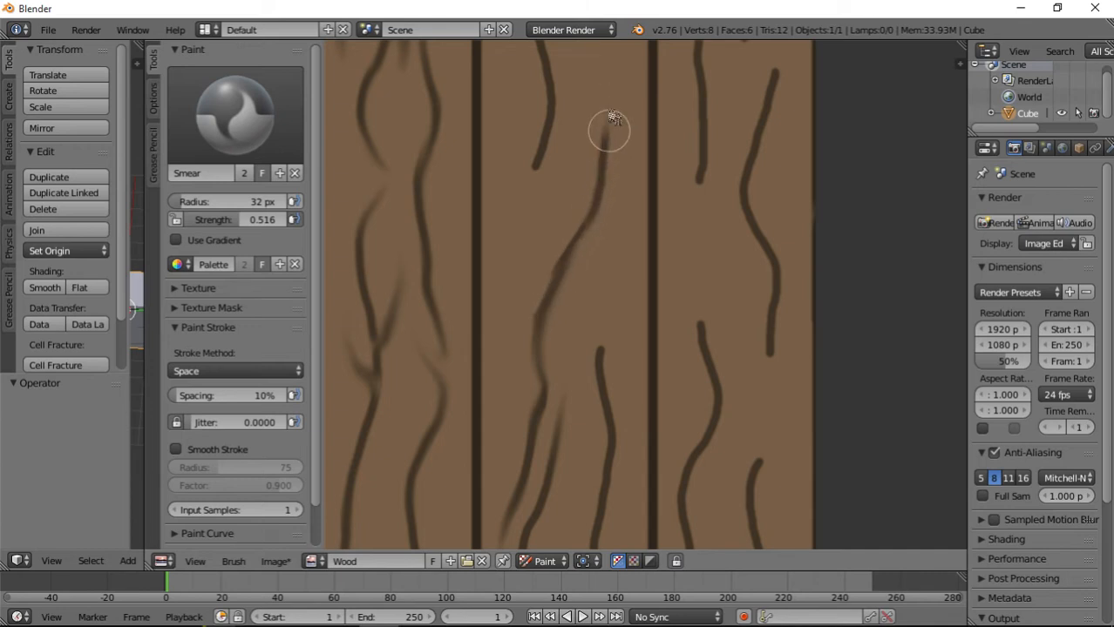
pyautogui.moveTo(604, 179); pyautogui.dragTo(621, 315, button='middle')
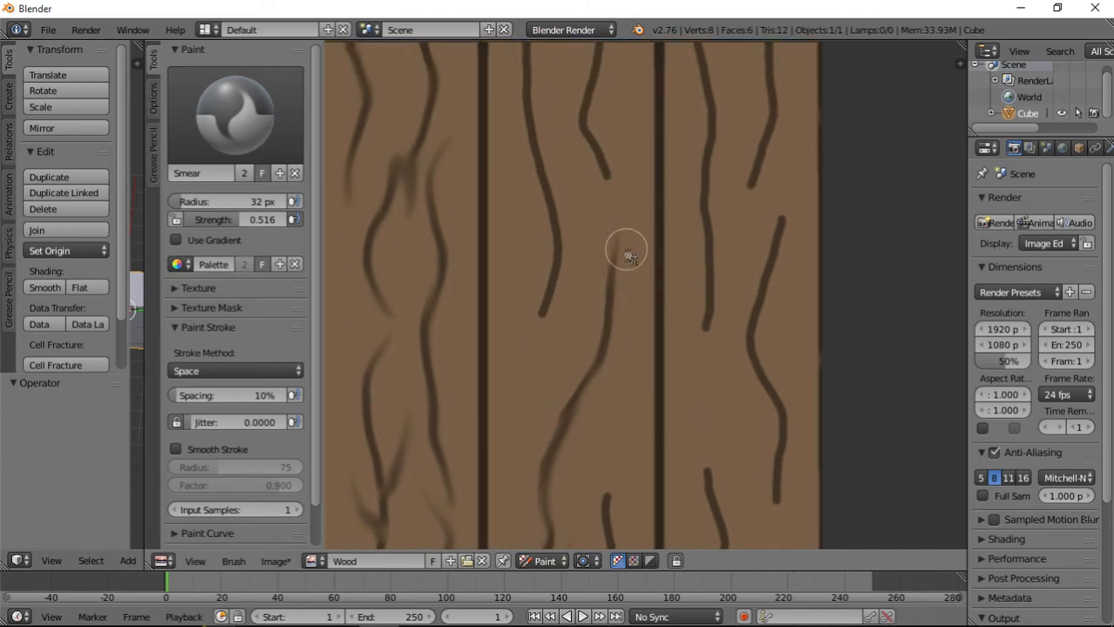
pyautogui.moveTo(627, 255); pyautogui.dragTo(646, 353, button='middle')
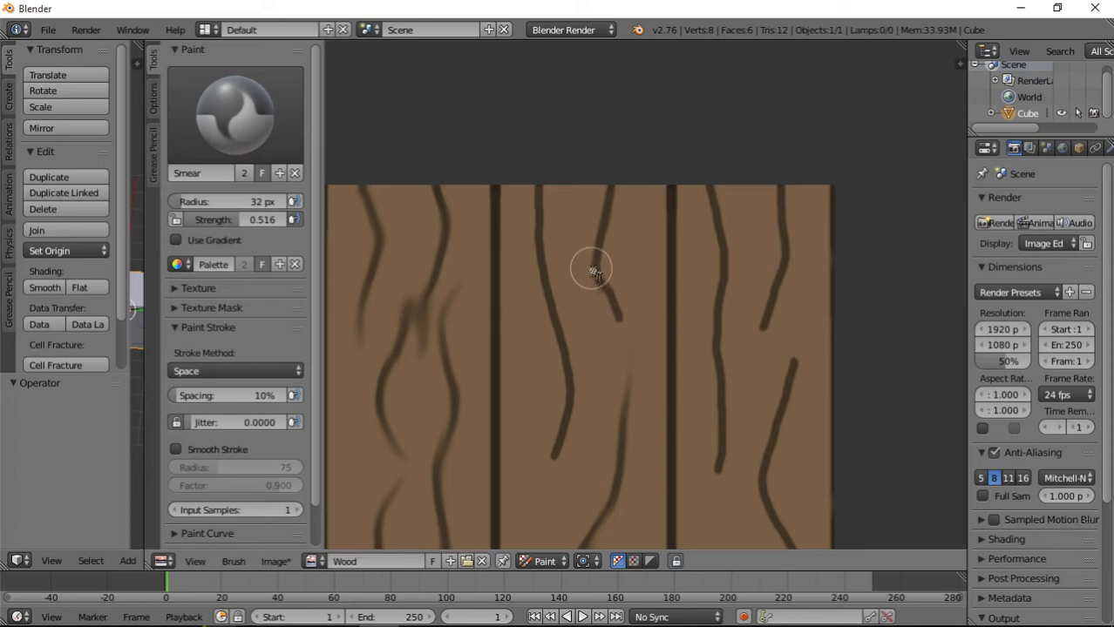
# Smear the third plank's upper-right and upper-left grain lines downward, fading their lower tips.
pyautogui.moveTo(592, 273); pyautogui.dragTo(628, 353)
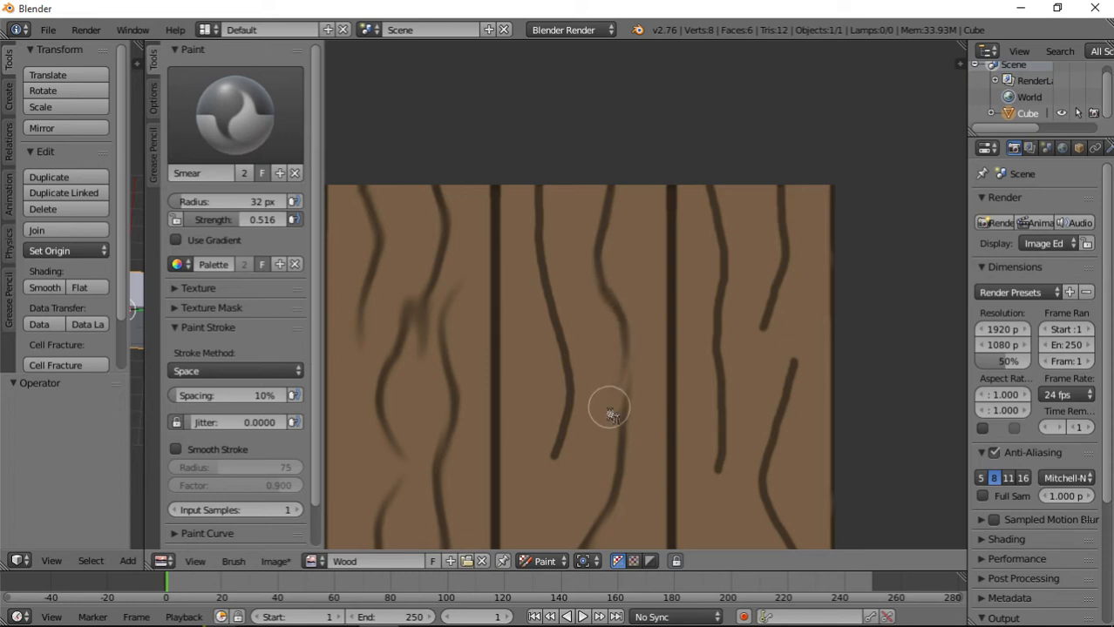
pyautogui.moveTo(542, 202)
pyautogui.mouseDown()
pyautogui.moveTo(580, 423)
pyautogui.moveTo(542, 465)
pyautogui.moveTo(520, 521)
pyautogui.mouseUp()
# Smear the third plank's lower-right grain line, tapering its upper tip and softening it down to the lower edge.
pyautogui.moveTo(598, 500); pyautogui.dragTo(656, 121, button='middle')
pyautogui.moveTo(680, 292); pyautogui.dragTo(700, 203)
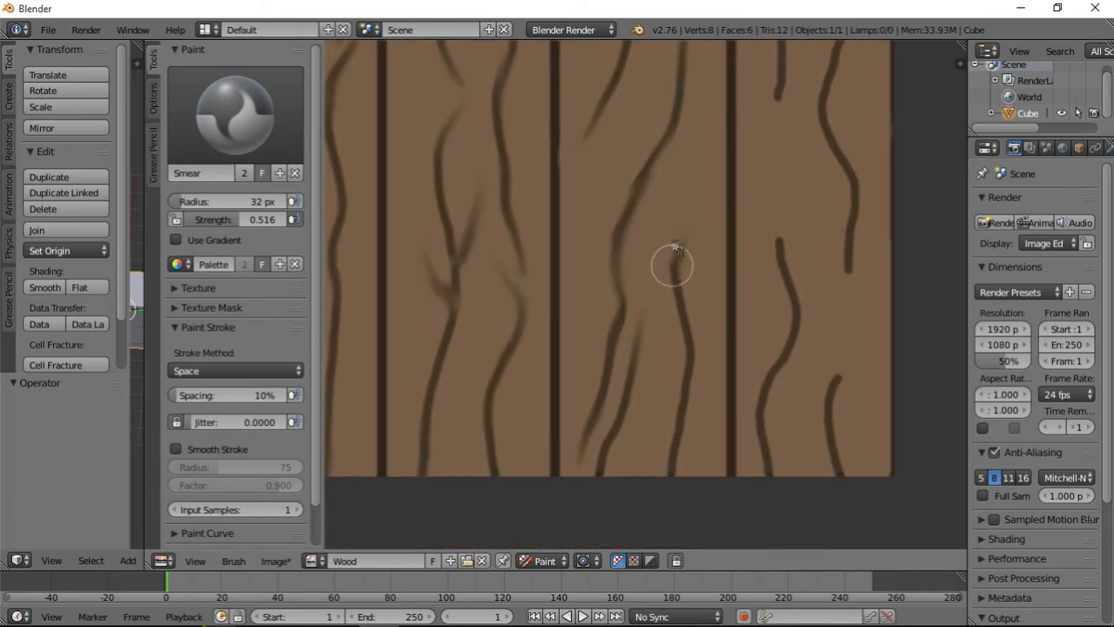
pyautogui.moveTo(672, 266)
pyautogui.mouseDown()
pyautogui.moveTo(684, 174)
pyautogui.moveTo(683, 194)
pyautogui.moveTo(700, 159)
pyautogui.mouseUp()
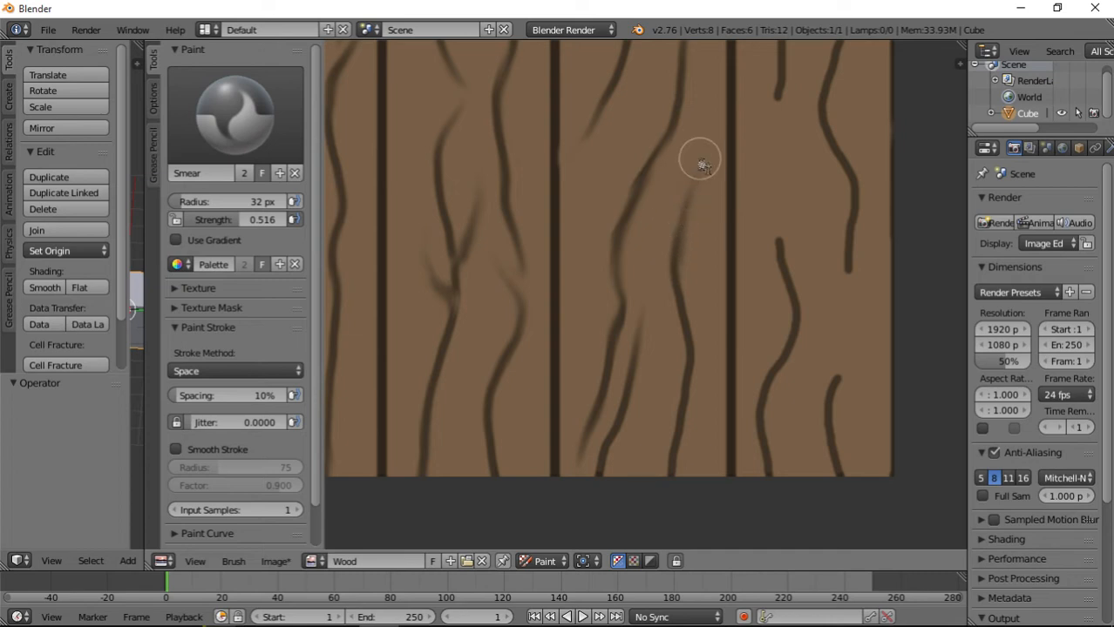
pyautogui.moveTo(677, 290)
pyautogui.mouseDown()
pyautogui.moveTo(693, 338)
pyautogui.moveTo(673, 388)
pyautogui.moveTo(691, 391)
pyautogui.moveTo(670, 485)
pyautogui.mouseUp()
# Smear the rightmost plank's lower-left grain line up to a tapered upper tip and soften it down to the lower edge.
pyautogui.moveTo(762, 378); pyautogui.dragTo(653, 373, button='middle')
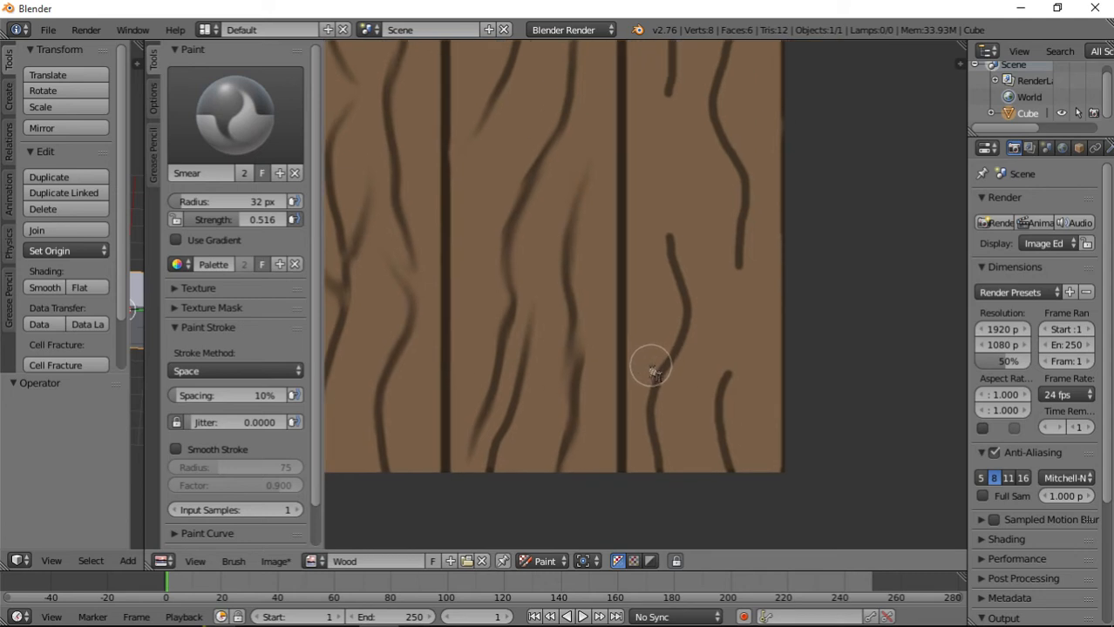
pyautogui.moveTo(668, 381); pyautogui.dragTo(667, 155)
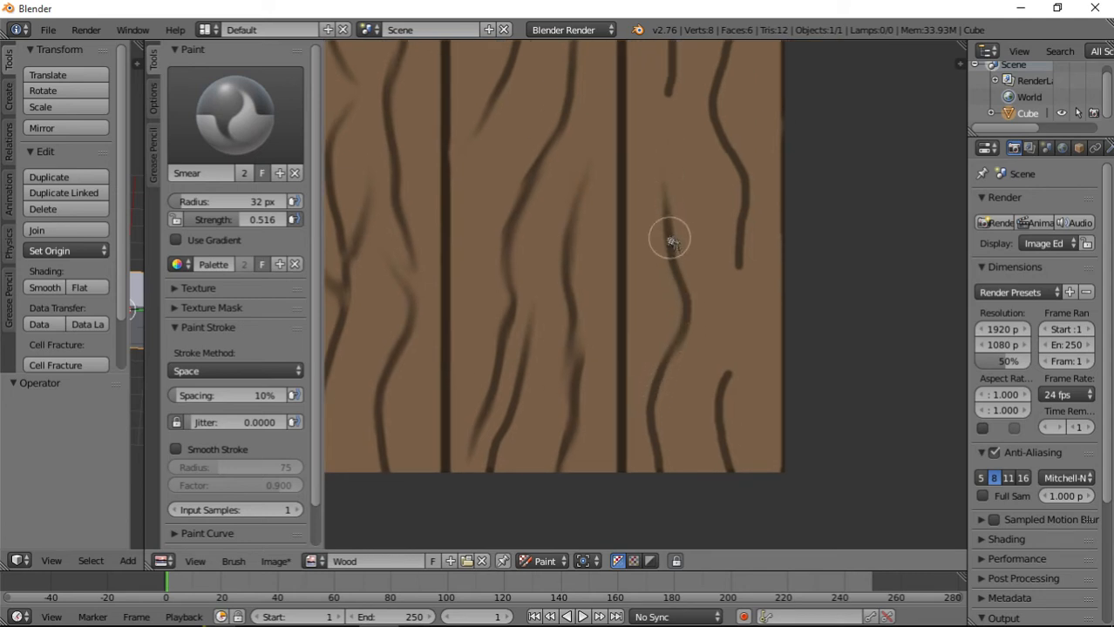
pyautogui.moveTo(670, 242); pyautogui.dragTo(678, 165)
pyautogui.moveTo(673, 353); pyautogui.dragTo(660, 477)
# Taper the rightmost plank's short lower-right grain line upward and smear the wavy line above it up to a faded tip.
pyautogui.moveTo(728, 474)
pyautogui.mouseDown()
pyautogui.moveTo(721, 368)
pyautogui.moveTo(751, 292)
pyautogui.mouseUp()
pyautogui.moveTo(731, 345); pyautogui.dragTo(750, 260)
pyautogui.moveTo(770, 211)
pyautogui.mouseDown(button='middle')
pyautogui.moveTo(731, 346)
pyautogui.moveTo(705, 383)
pyautogui.mouseUp(button='middle')
pyautogui.moveTo(684, 410)
pyautogui.mouseDown()
pyautogui.moveTo(641, 490)
pyautogui.moveTo(677, 403)
pyautogui.moveTo(651, 279)
pyautogui.moveTo(692, 145)
pyautogui.moveTo(671, 154)
pyautogui.moveTo(691, 170)
pyautogui.moveTo(705, 82)
pyautogui.mouseUp()
pyautogui.moveTo(714, 159); pyautogui.dragTo(721, 328, button='middle')
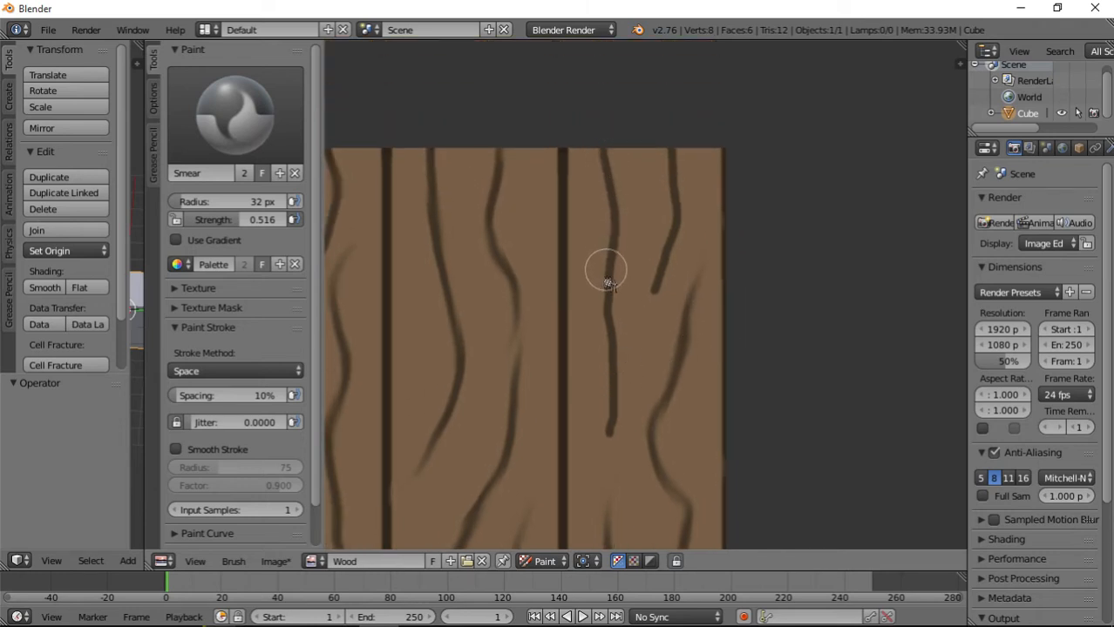
# Smear the rightmost plank's upper-left and upper-right grain lines downward into faded lower tips.
pyautogui.moveTo(607, 338)
pyautogui.mouseDown()
pyautogui.moveTo(595, 480)
pyautogui.moveTo(582, 499)
pyautogui.mouseUp()
pyautogui.moveTo(600, 457); pyautogui.dragTo(581, 499)
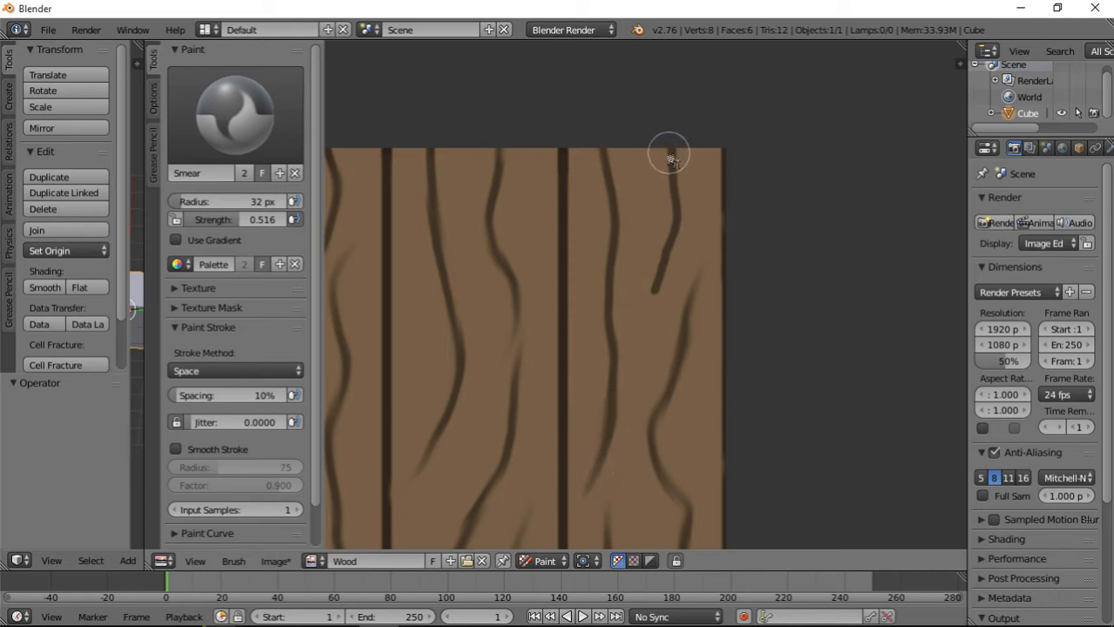
pyautogui.moveTo(670, 157)
pyautogui.mouseDown()
pyautogui.moveTo(678, 225)
pyautogui.moveTo(651, 323)
pyautogui.moveTo(650, 392)
pyautogui.mouseUp()
pyautogui.moveTo(647, 318); pyautogui.dragTo(633, 436)
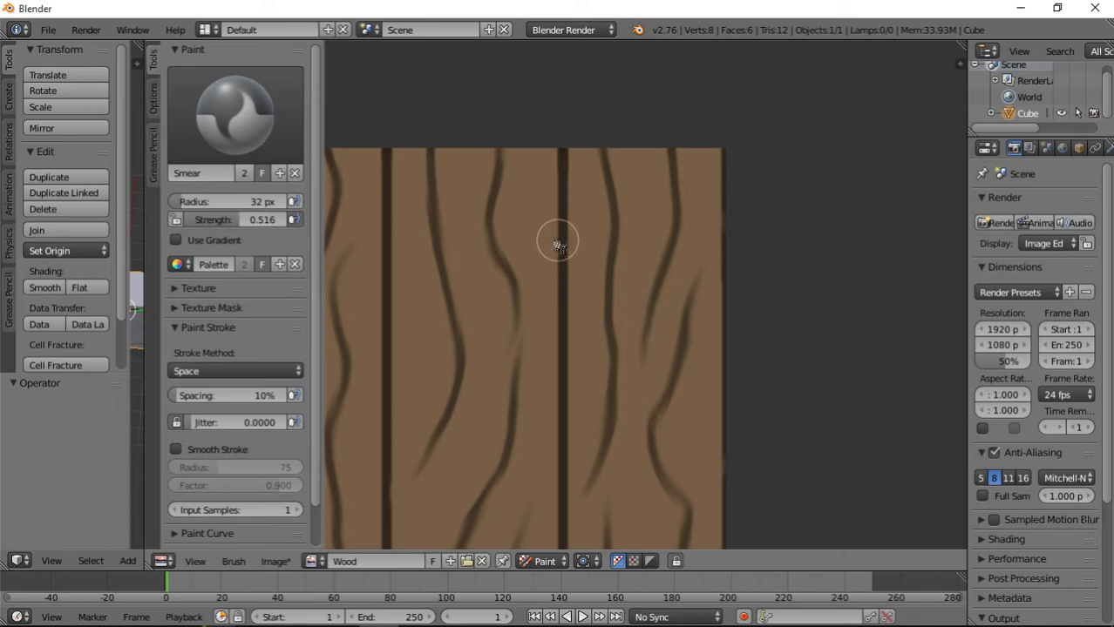
# Smear the dark gap between the third and fourth planks up into the third plank as a faded diagonal streak near the upper edge.
pyautogui.moveTo(559, 245); pyautogui.dragTo(530, 212)
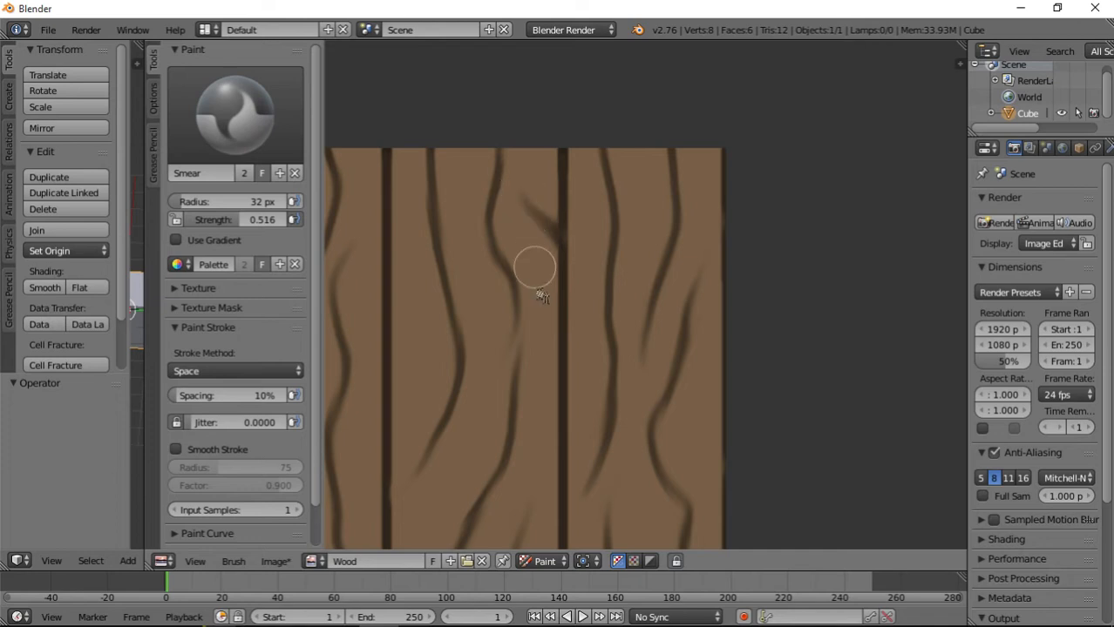
pyautogui.moveTo(549, 436); pyautogui.dragTo(563, 272, button='middle')
pyautogui.moveTo(555, 181); pyautogui.dragTo(576, 365, button='middle')
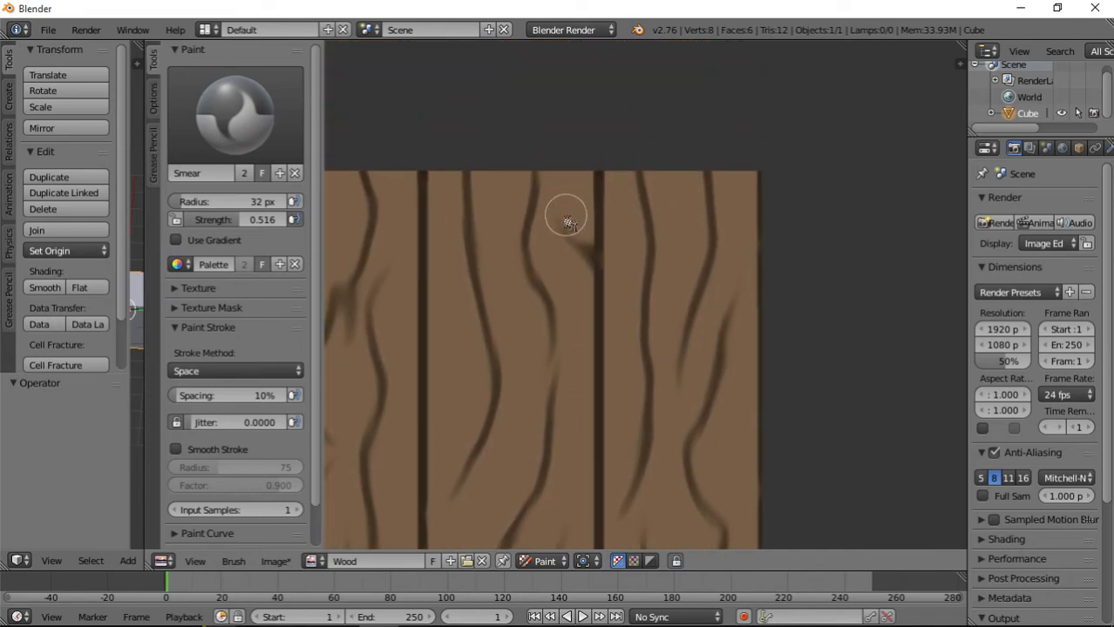
pyautogui.scroll(-5, 628, 305)
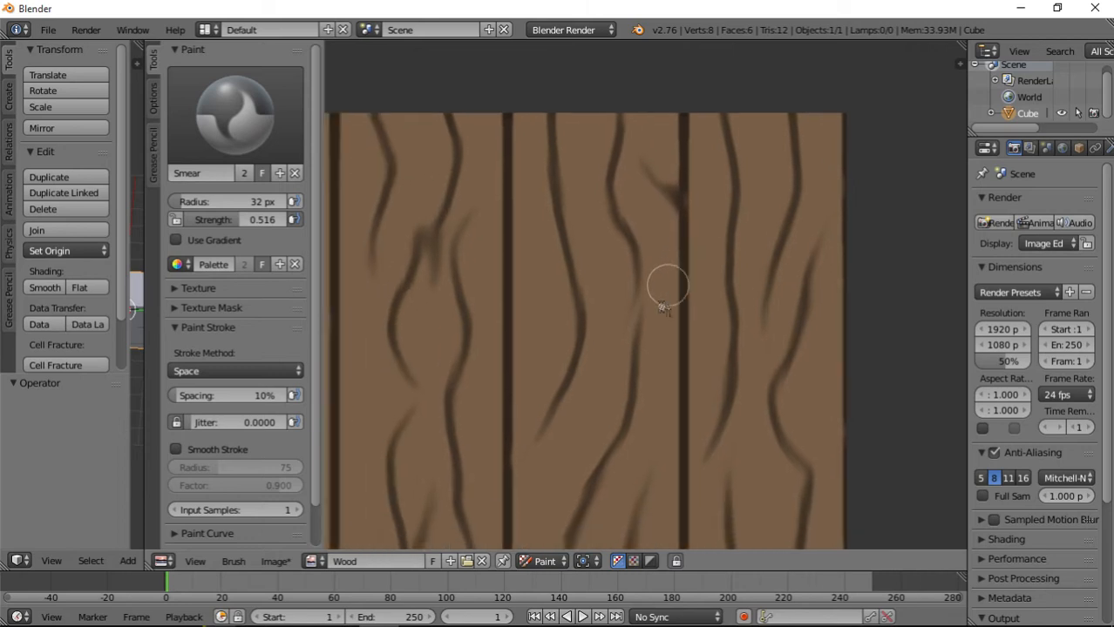
pyautogui.scroll(2, 645, 414)
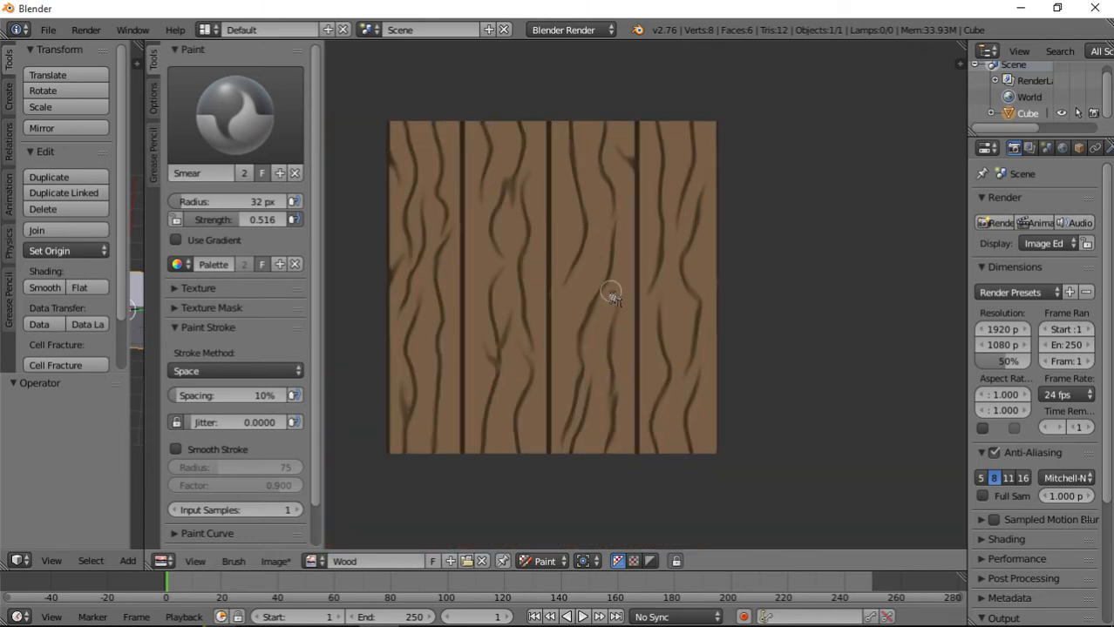
# Switch to the TexDraw brush with a darkened version of the palette's wood brown, radius 79 px and strength 0.282.
pyautogui.click(228, 134)
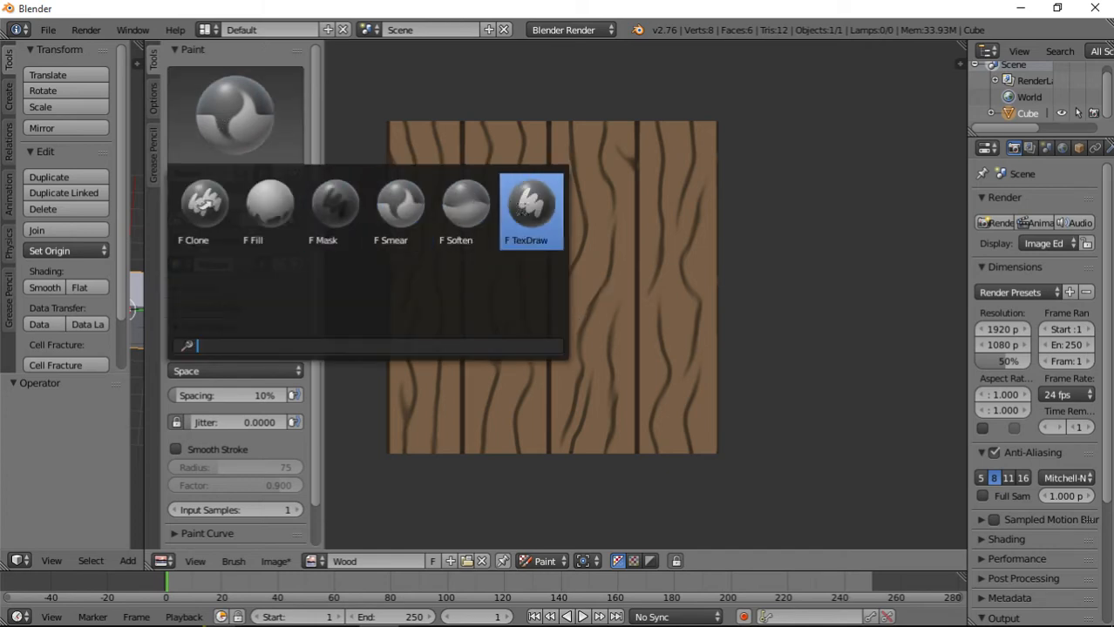
pyautogui.click(532, 209)
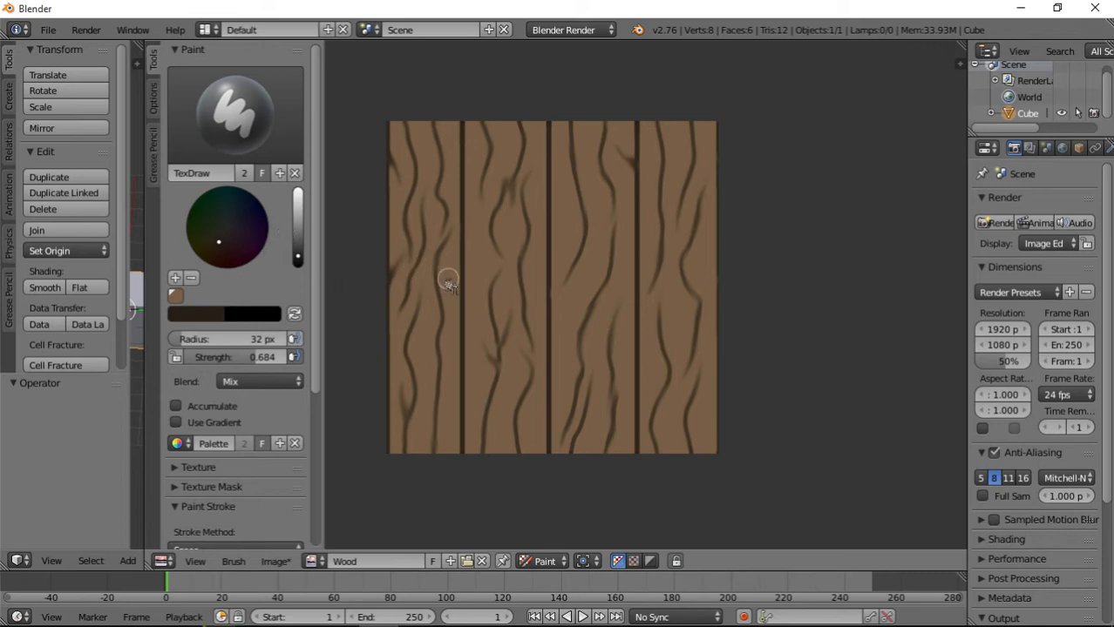
pyautogui.click(176, 296)
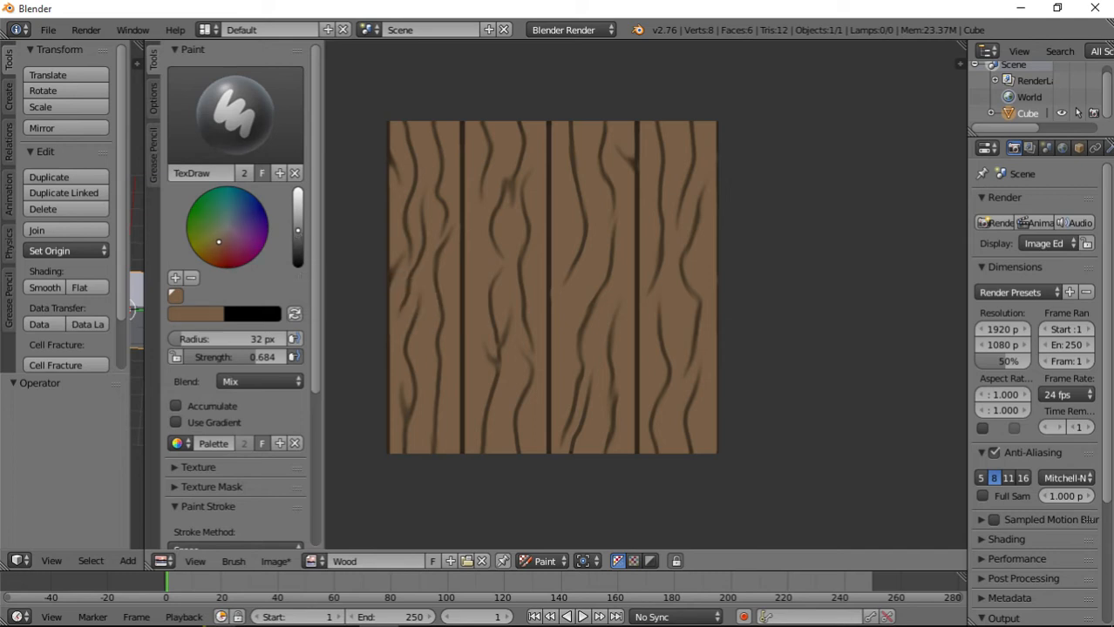
pyautogui.moveTo(248, 353)
pyautogui.mouseDown()
pyautogui.moveTo(217, 358)
pyautogui.moveTo(300, 339)
pyautogui.mouseUp()
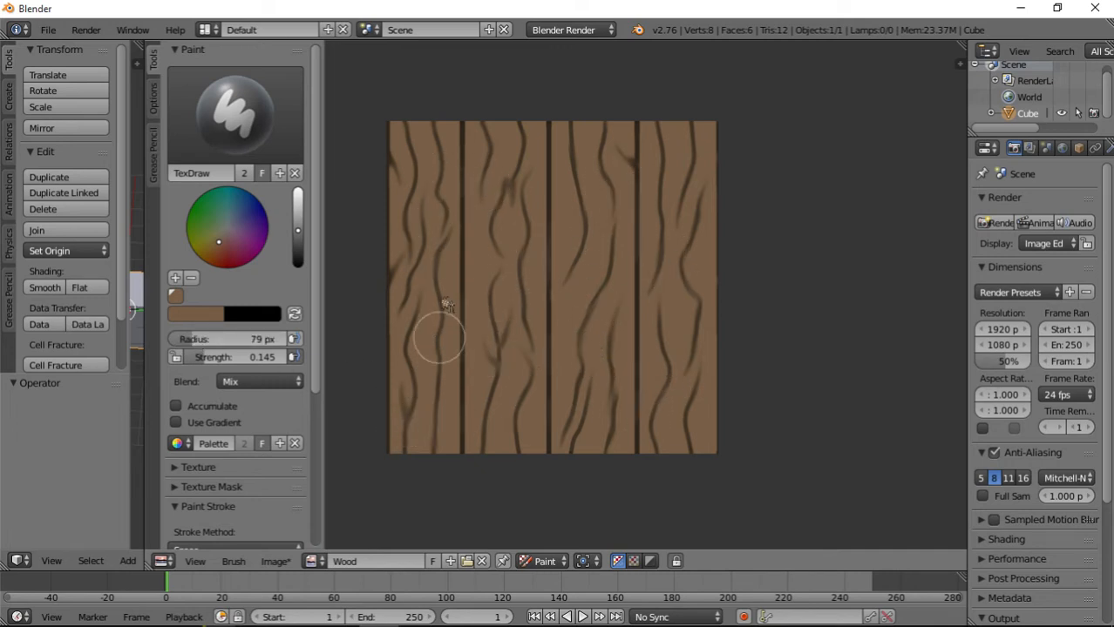
pyautogui.moveTo(231, 357); pyautogui.dragTo(248, 358)
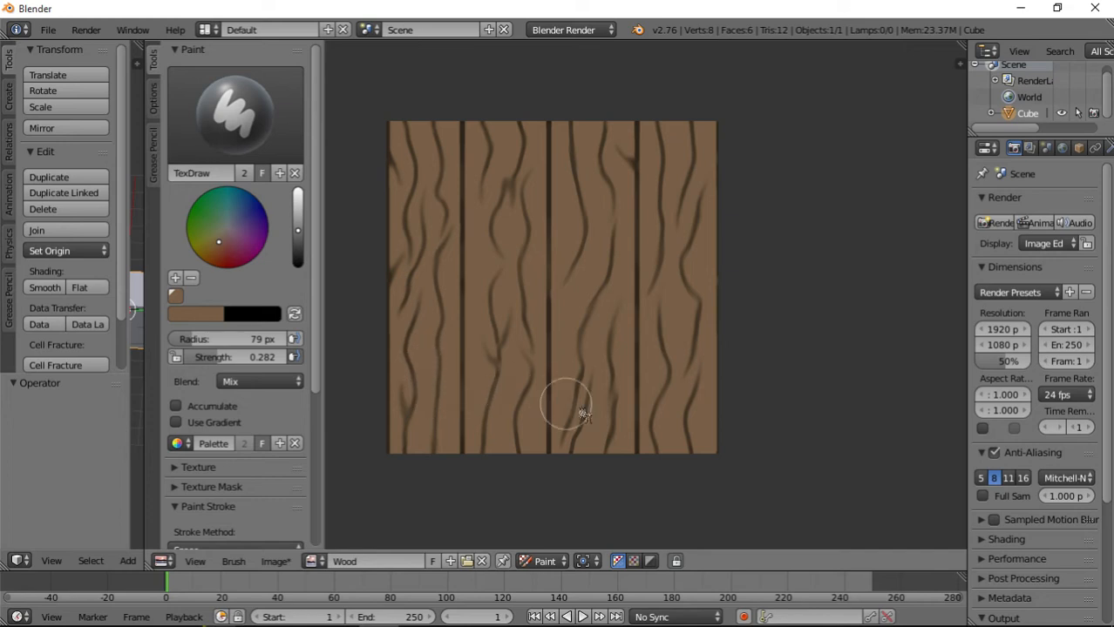
pyautogui.click(299, 244)
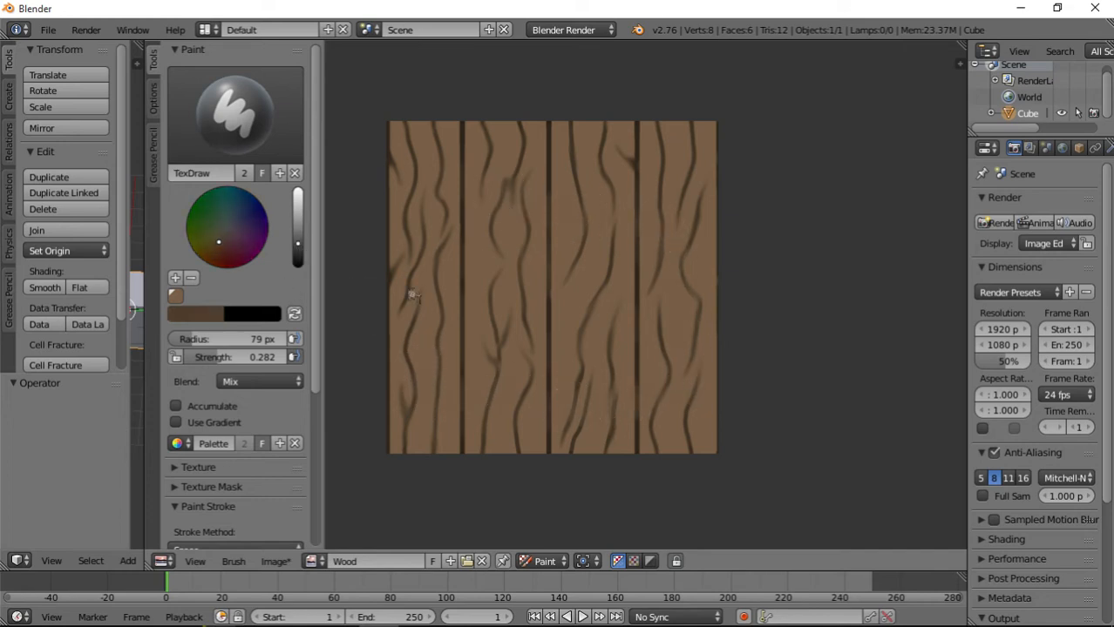
pyautogui.moveTo(516, 328)
pyautogui.mouseDown()
pyautogui.moveTo(509, 252)
pyautogui.moveTo(435, 163)
pyautogui.mouseUp()
pyautogui.click(424, 361)
pyautogui.click(502, 426)
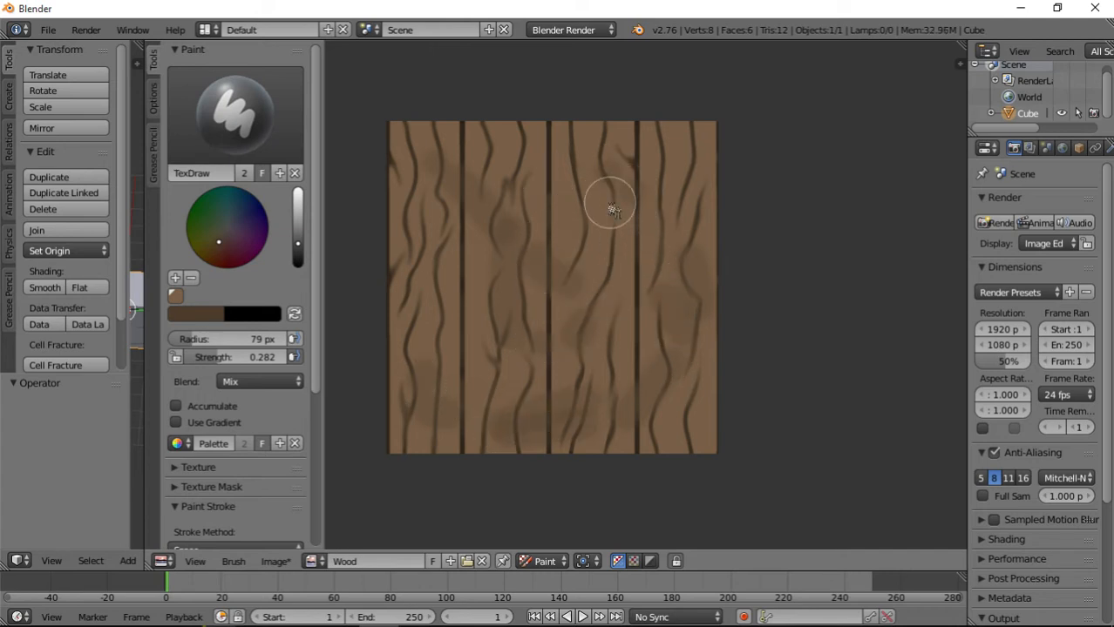
pyautogui.hotkey('ctrl', 'z')
pyautogui.hotkey('ctrl', 'z')
pyautogui.hotkey('ctrl', 'z')
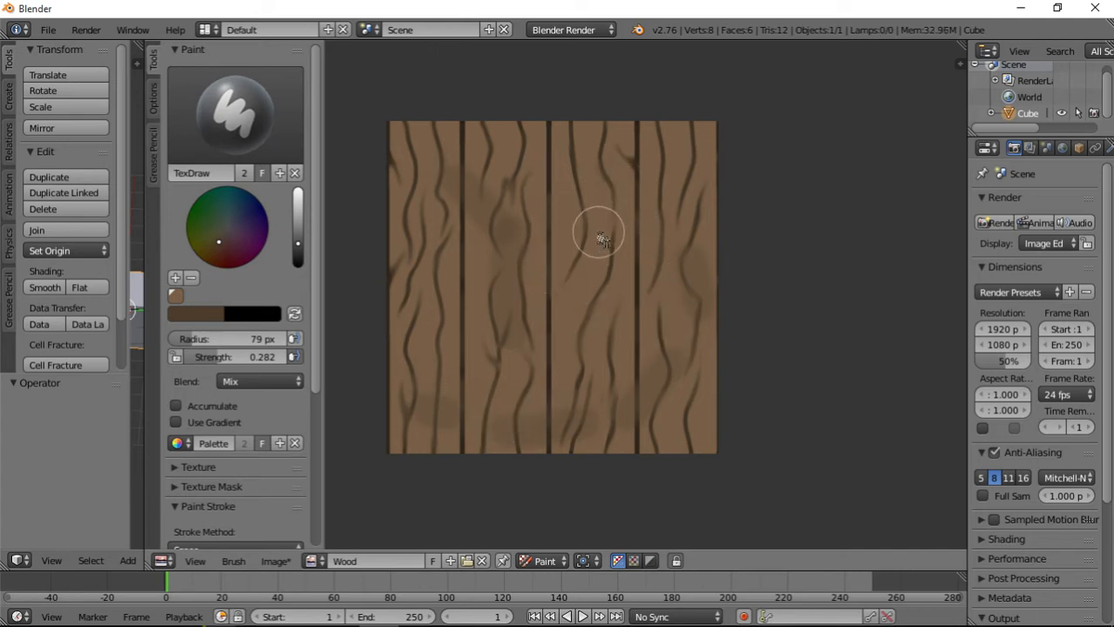
pyautogui.hotkey('ctrl', 'z')
pyautogui.hotkey('ctrl', 'z')
pyautogui.hotkey('ctrl', 'z')
pyautogui.hotkey('ctrl', 'z')
pyautogui.hotkey('ctrl', 'z')
pyautogui.hotkey('ctrl', 'z')
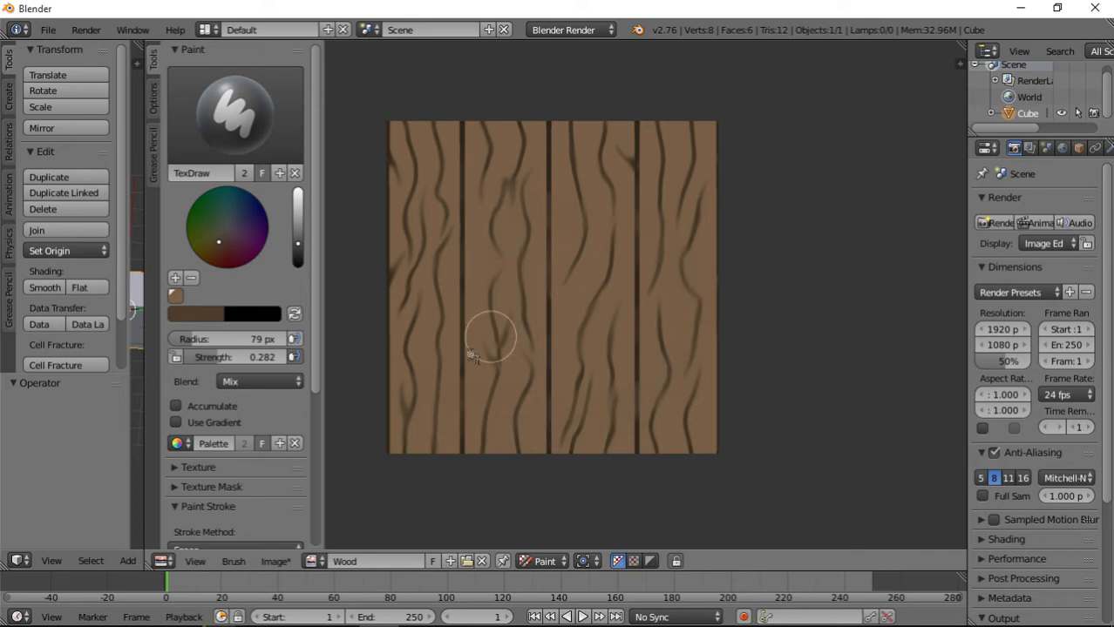
# Lower the brush strength to 0.214 and shade soft darker brown patches across all four planks.
pyautogui.moveTo(235, 358); pyautogui.dragTo(225, 357)
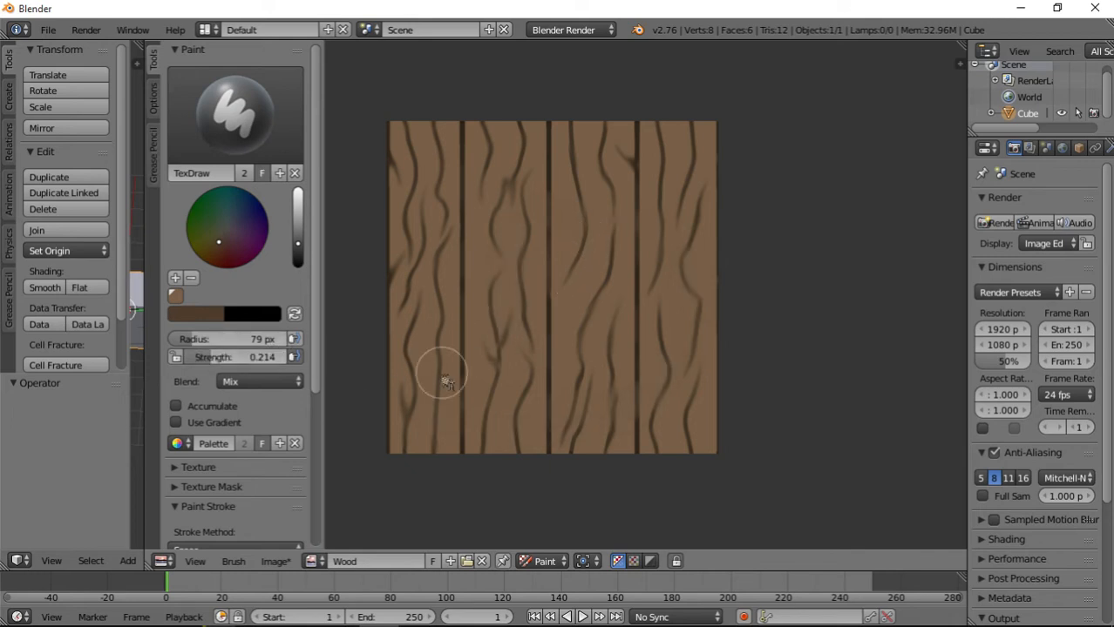
pyautogui.click(430, 407)
pyautogui.click(548, 378)
pyautogui.moveTo(636, 337); pyautogui.dragTo(637, 310)
pyautogui.click(639, 210)
pyautogui.click(499, 180)
pyautogui.click(495, 251)
pyautogui.click(450, 327)
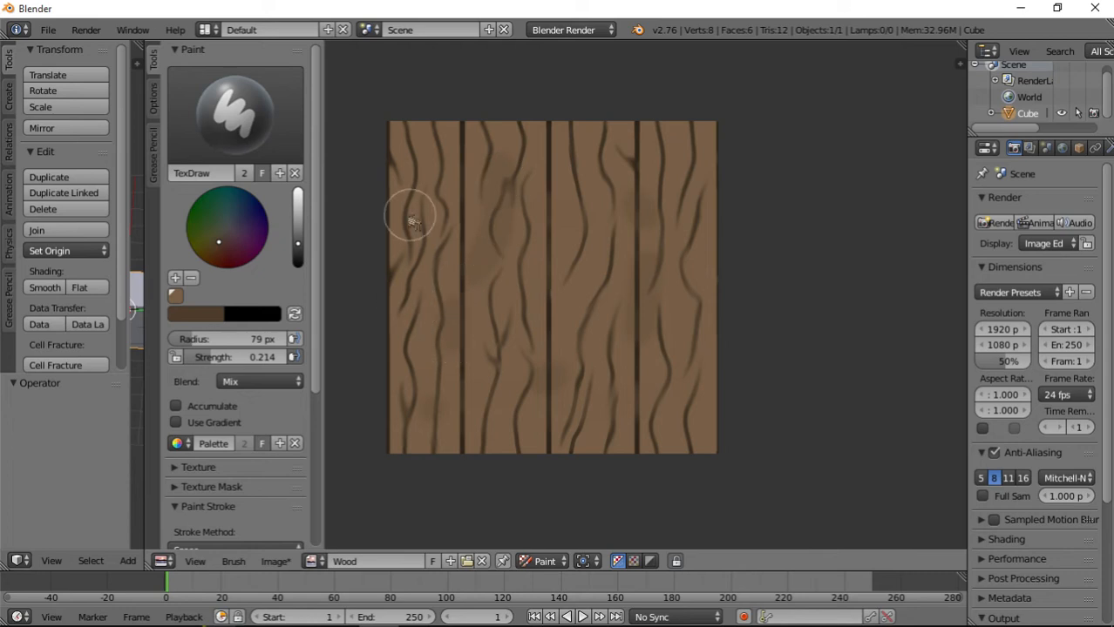
pyautogui.click(410, 218)
pyautogui.click(517, 342)
pyautogui.click(619, 392)
pyautogui.click(593, 244)
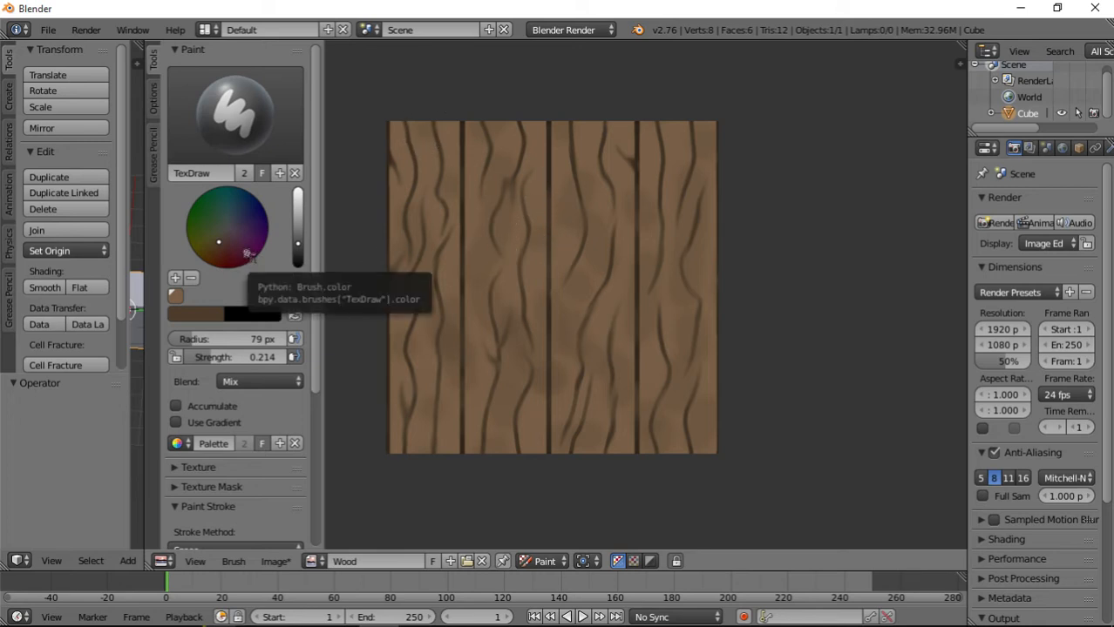
# Blend the dark patches on the third and fourth planks with the Smear brush at radius 43 px and strength 0.379.
pyautogui.click(244, 146)
pyautogui.click(405, 209)
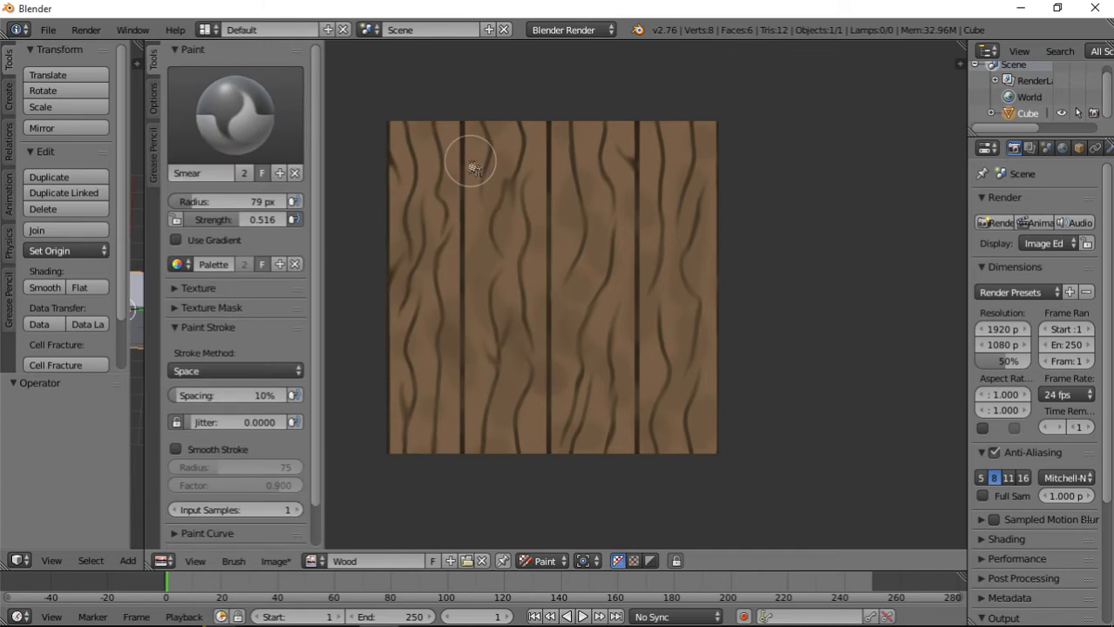
pyautogui.scroll(4, 471, 183)
pyautogui.moveTo(261, 219)
pyautogui.mouseDown()
pyautogui.moveTo(194, 202)
pyautogui.moveTo(236, 219)
pyautogui.mouseUp()
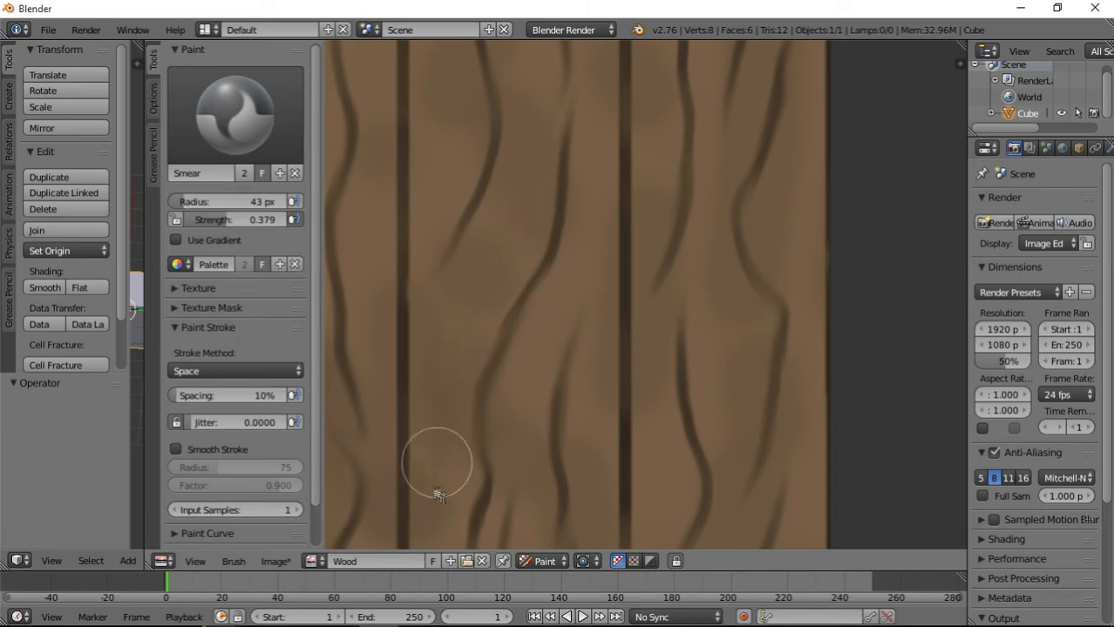
pyautogui.moveTo(540, 349)
pyautogui.mouseDown(button='middle')
pyautogui.moveTo(557, 333)
pyautogui.moveTo(538, 248)
pyautogui.mouseUp(button='middle')
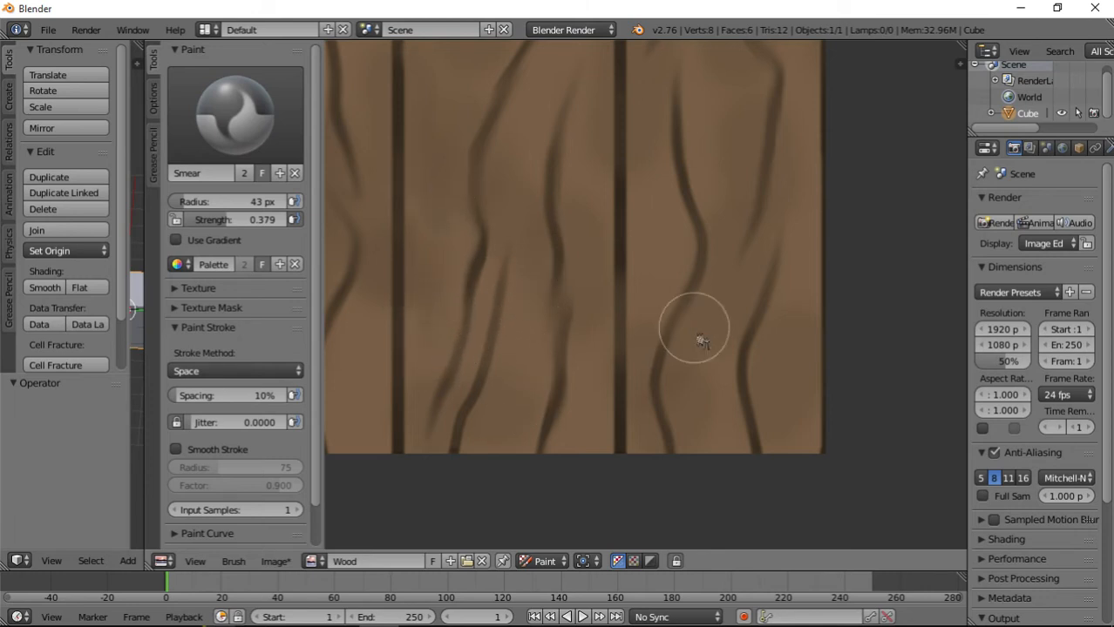
pyautogui.moveTo(715, 144); pyautogui.dragTo(692, 298, button='middle')
pyautogui.moveTo(687, 250); pyautogui.dragTo(622, 410, button='middle')
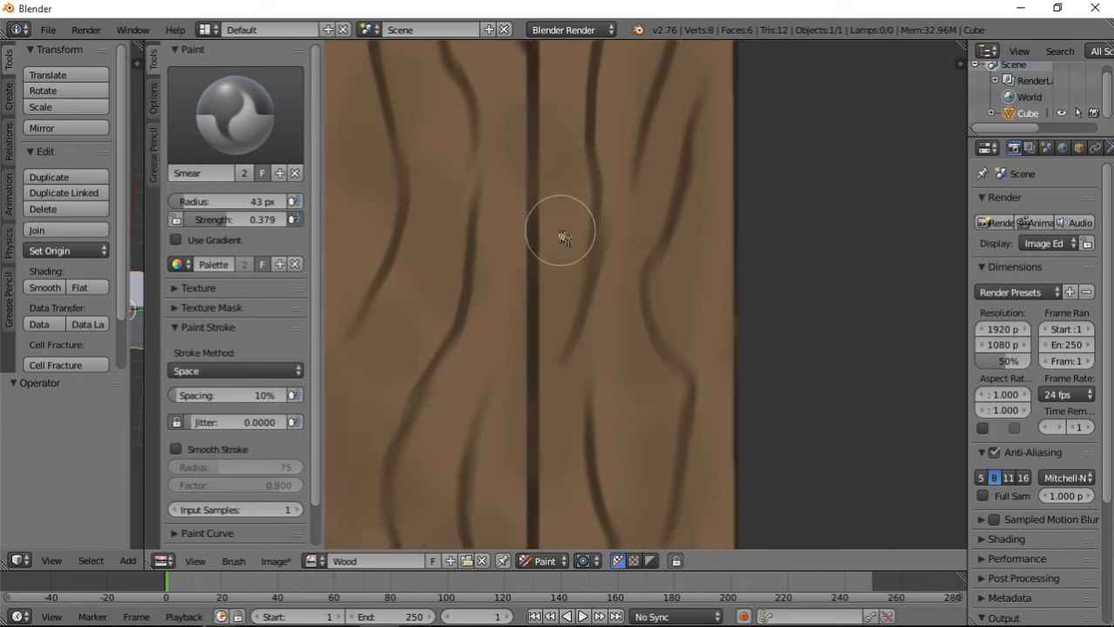
pyautogui.moveTo(567, 54); pyautogui.dragTo(599, 361, button='middle')
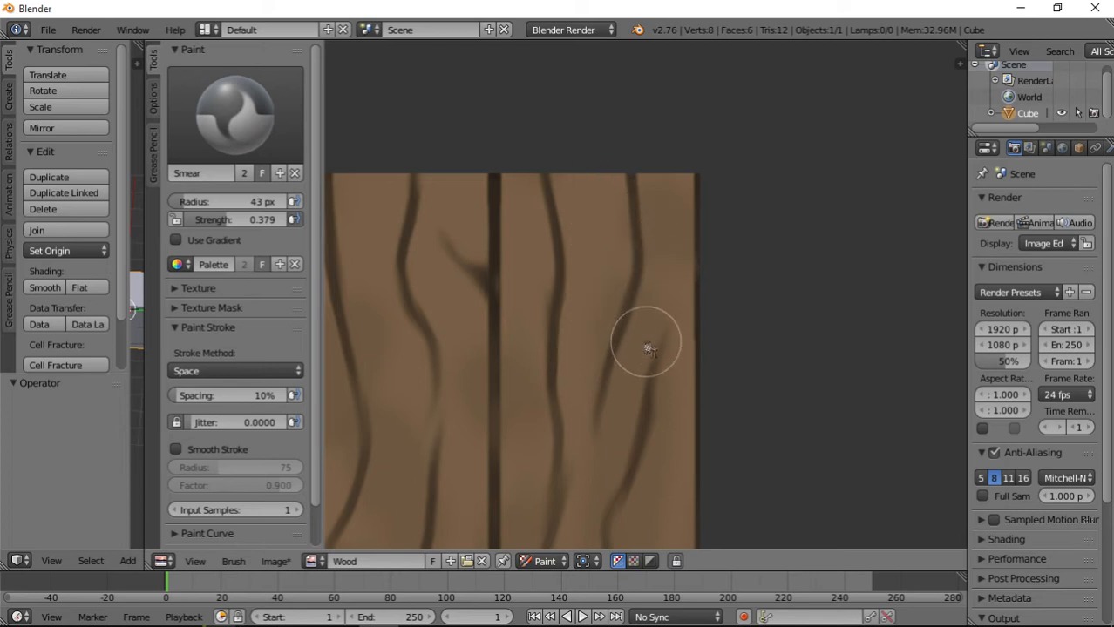
pyautogui.moveTo(485, 391); pyautogui.dragTo(610, 303, button='middle')
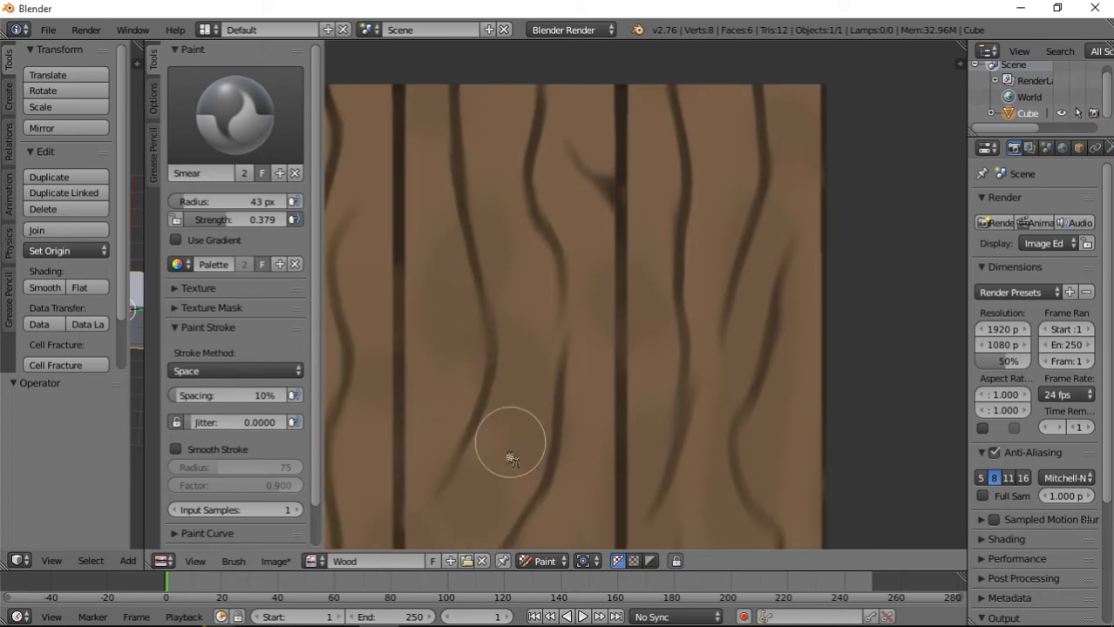
# Set the Smear brush strength to 0.491 and inspect the blended shading across the planks.
pyautogui.scroll(-4, 573, 353)
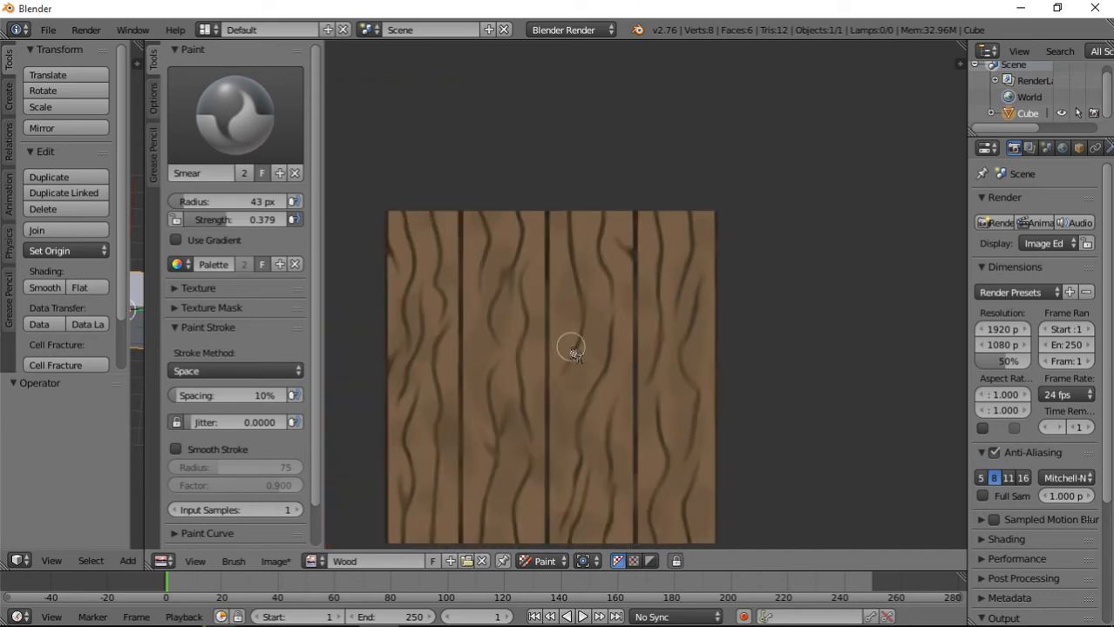
pyautogui.scroll(-2, 571, 348)
pyautogui.scroll(1, 624, 411)
pyautogui.moveTo(624, 412); pyautogui.dragTo(577, 380, button='middle')
pyautogui.scroll(2, 582, 381)
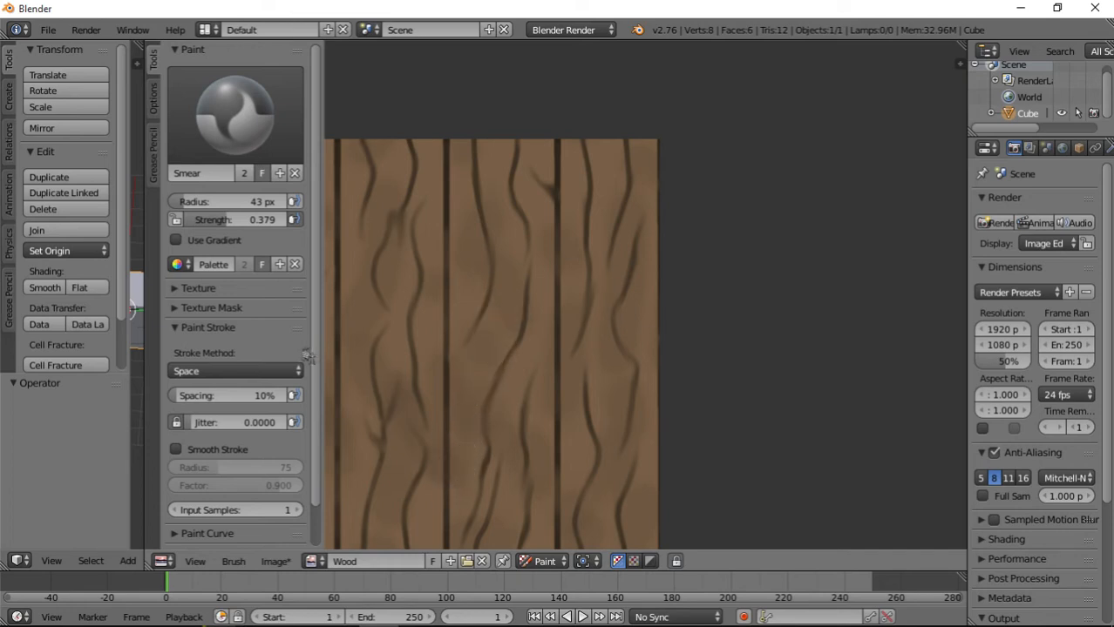
pyautogui.moveTo(233, 219); pyautogui.dragTo(250, 219)
pyautogui.scroll(-3, 591, 301)
pyautogui.scroll(2, 614, 408)
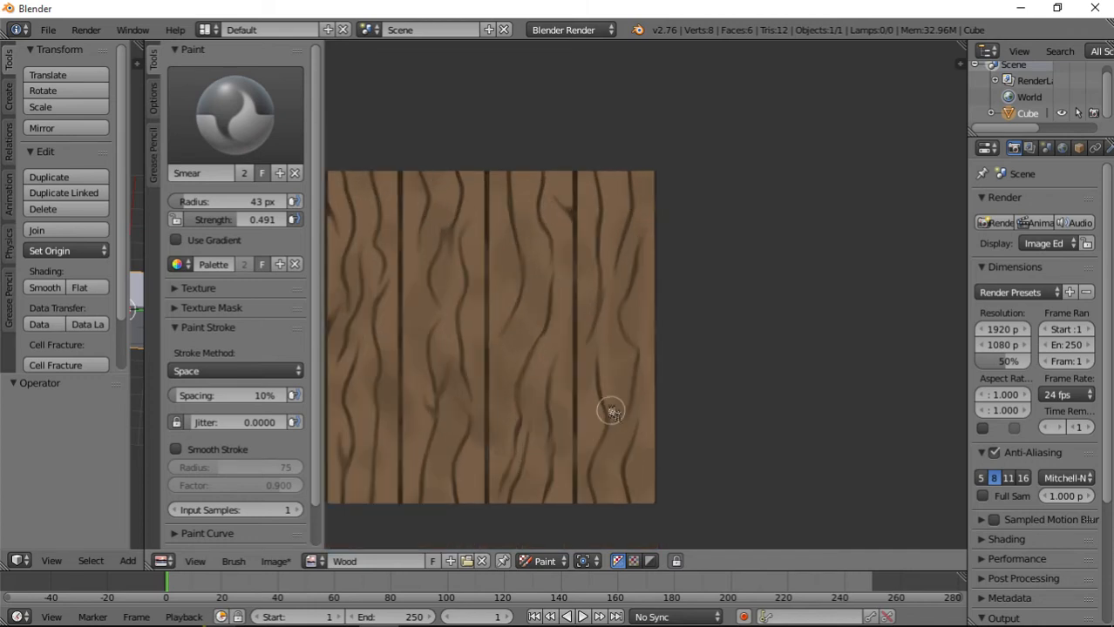
pyautogui.scroll(-2, 451, 352)
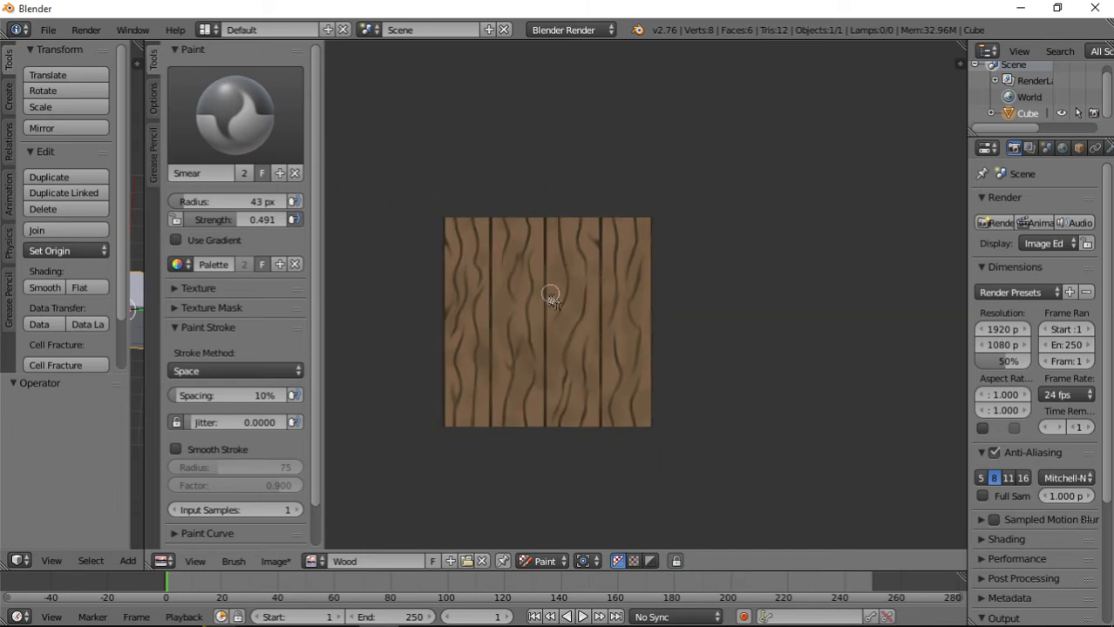
pyautogui.scroll(5, 571, 409)
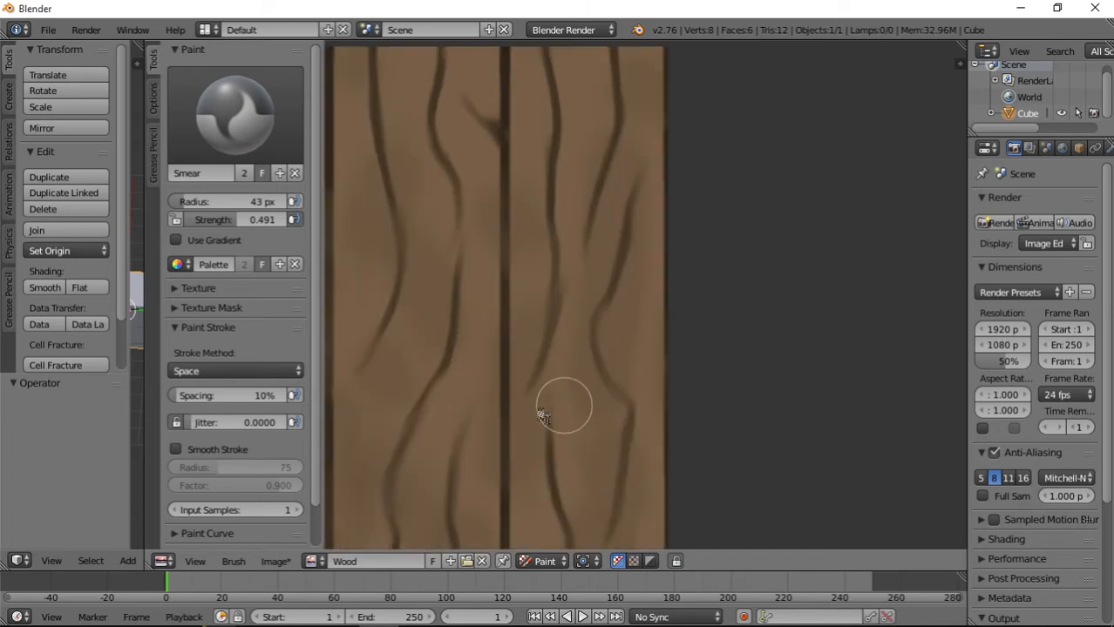
pyautogui.scroll(-2, 602, 365)
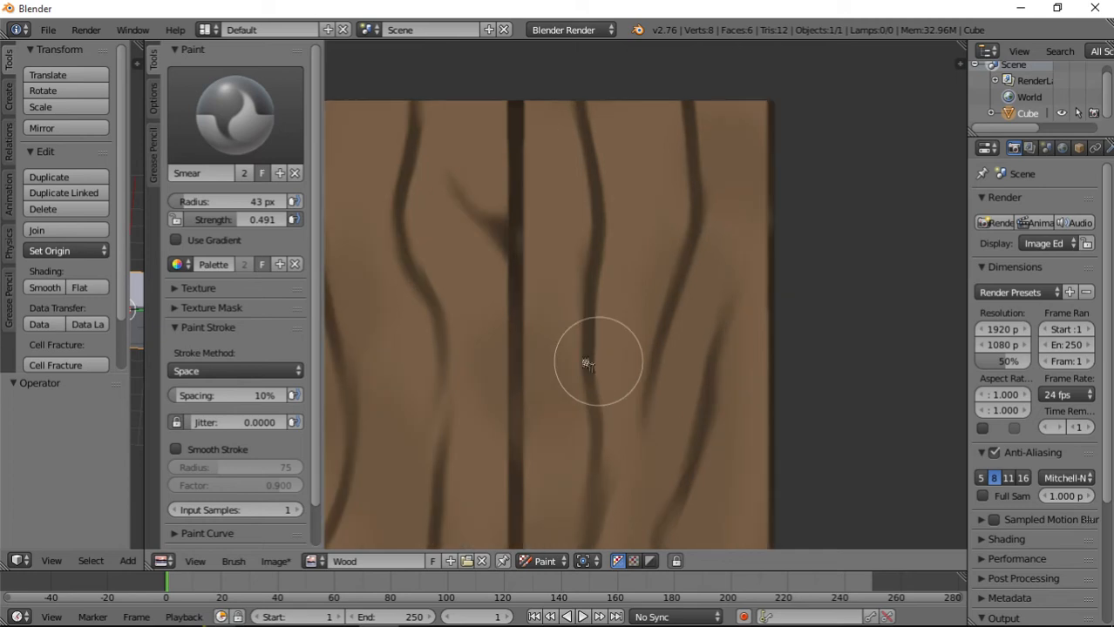
# Switch to the TexDraw brush with a light tan color, strength 0.145 and radius 7 px.
pyautogui.click(235, 114)
pyautogui.click(548, 209)
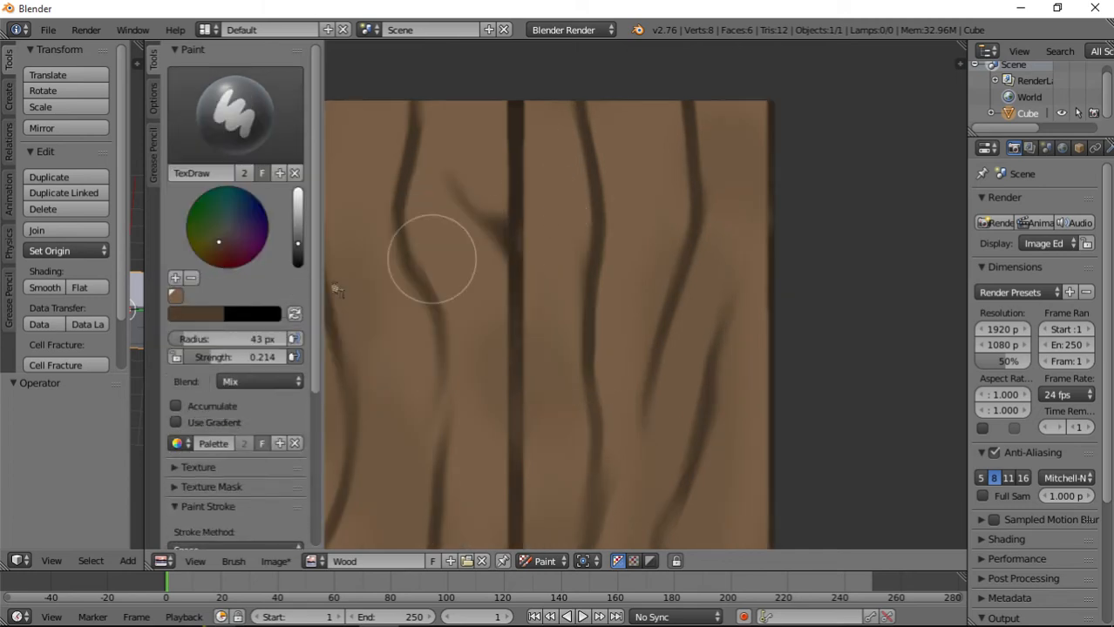
pyautogui.click(298, 209)
pyautogui.moveTo(302, 207); pyautogui.dragTo(302, 200)
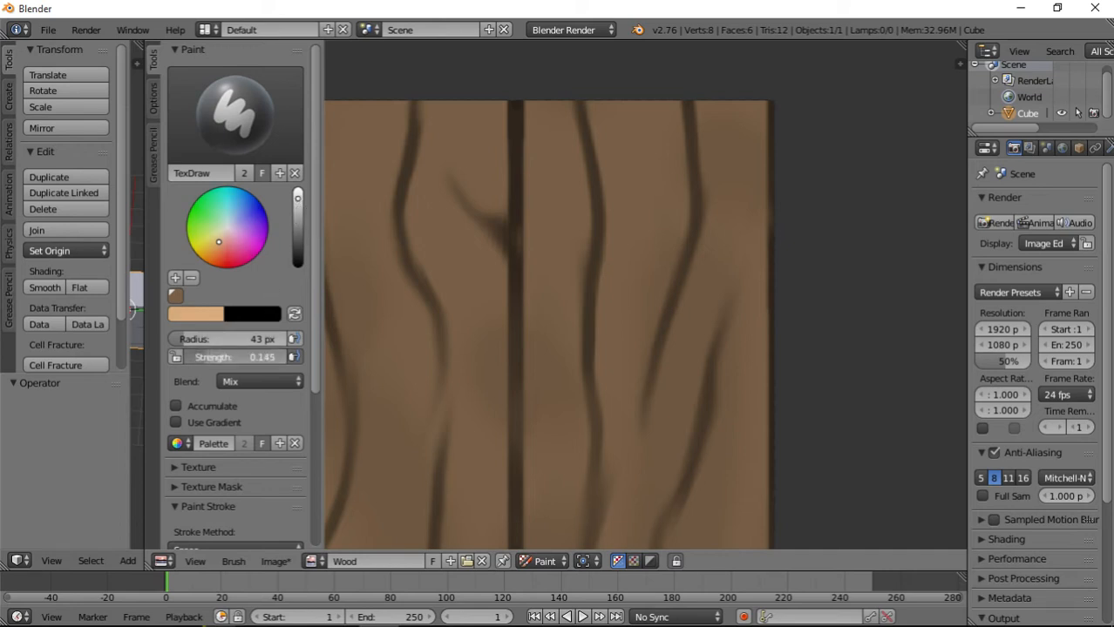
pyautogui.moveTo(231, 339); pyautogui.dragTo(201, 339)
pyautogui.moveTo(436, 145); pyautogui.dragTo(499, 200, button='middle')
pyautogui.doubleClick(229, 339)
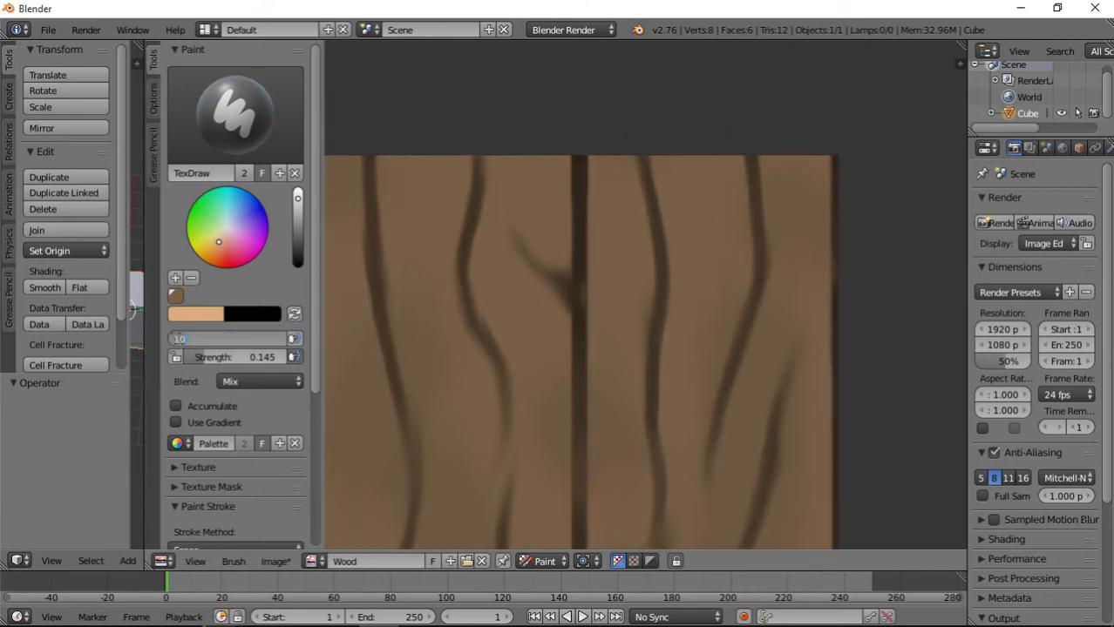
pyautogui.write('7')
pyautogui.press('Return')
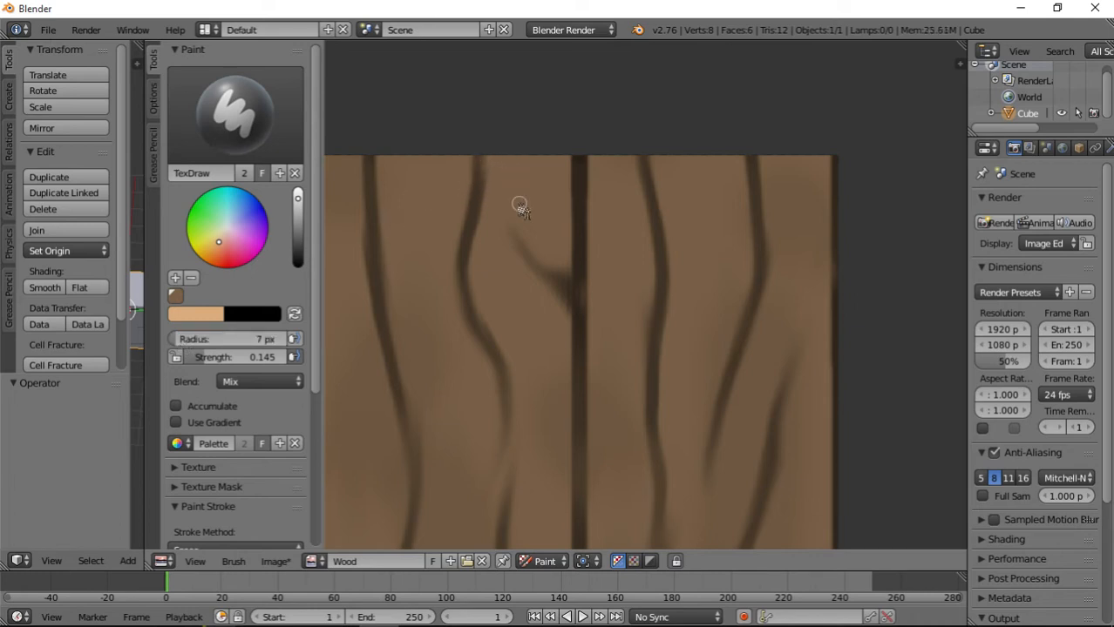
pyautogui.moveTo(492, 168)
pyautogui.mouseDown()
pyautogui.moveTo(490, 223)
pyautogui.moveTo(473, 247)
pyautogui.moveTo(517, 438)
pyautogui.mouseUp()
pyautogui.moveTo(511, 431)
pyautogui.mouseDown(button='middle')
pyautogui.moveTo(491, 346)
pyautogui.moveTo(490, 201)
pyautogui.mouseUp(button='middle')
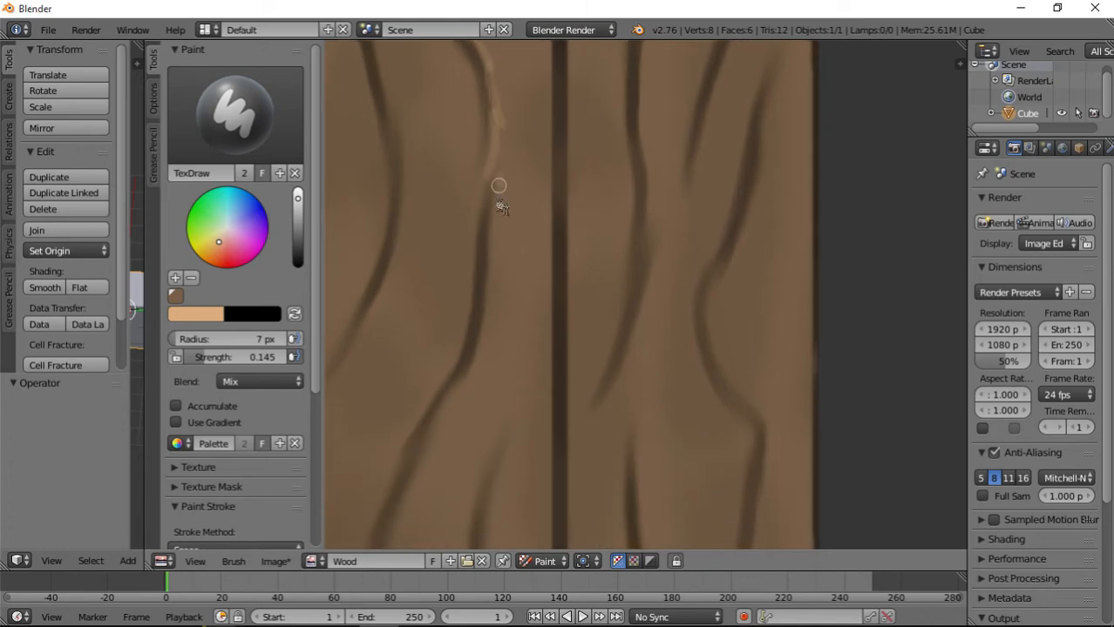
pyautogui.moveTo(499, 185); pyautogui.dragTo(481, 362)
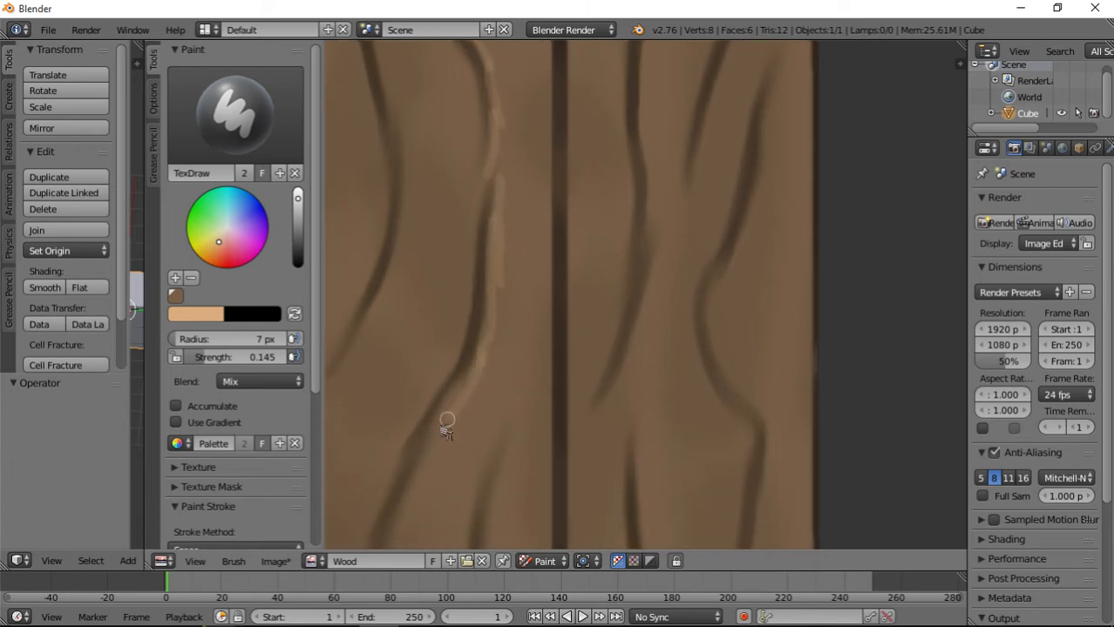
pyautogui.moveTo(473, 447); pyautogui.dragTo(536, 288, button='middle')
pyautogui.moveTo(497, 291)
pyautogui.mouseDown()
pyautogui.moveTo(467, 365)
pyautogui.moveTo(458, 440)
pyautogui.moveTo(473, 480)
pyautogui.mouseUp()
pyautogui.scroll(-6, 560, 318)
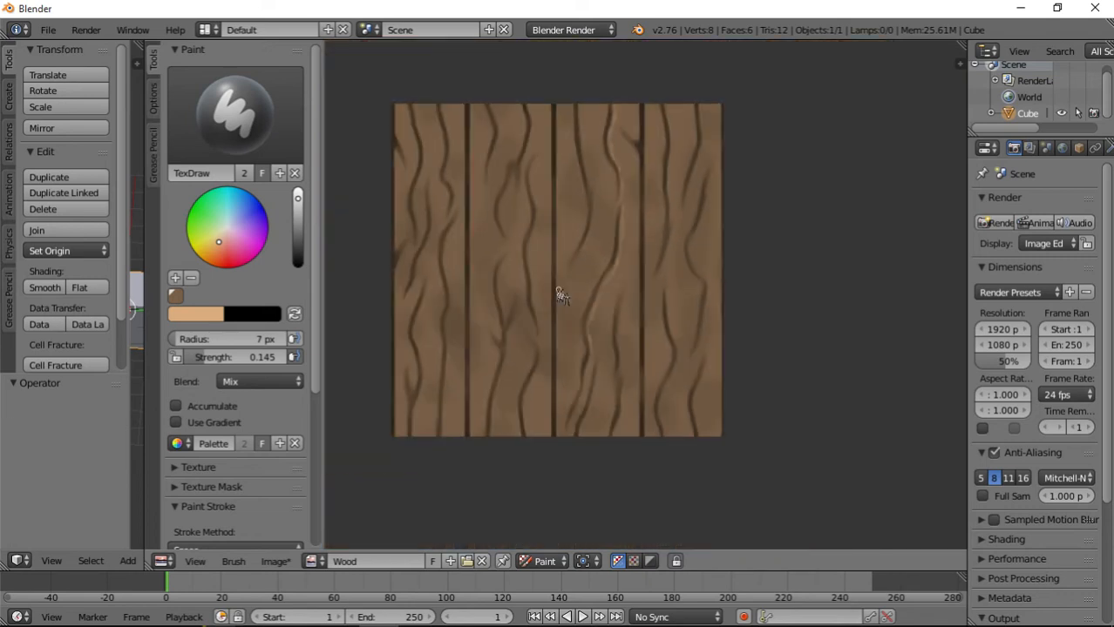
pyautogui.scroll(4, 615, 313)
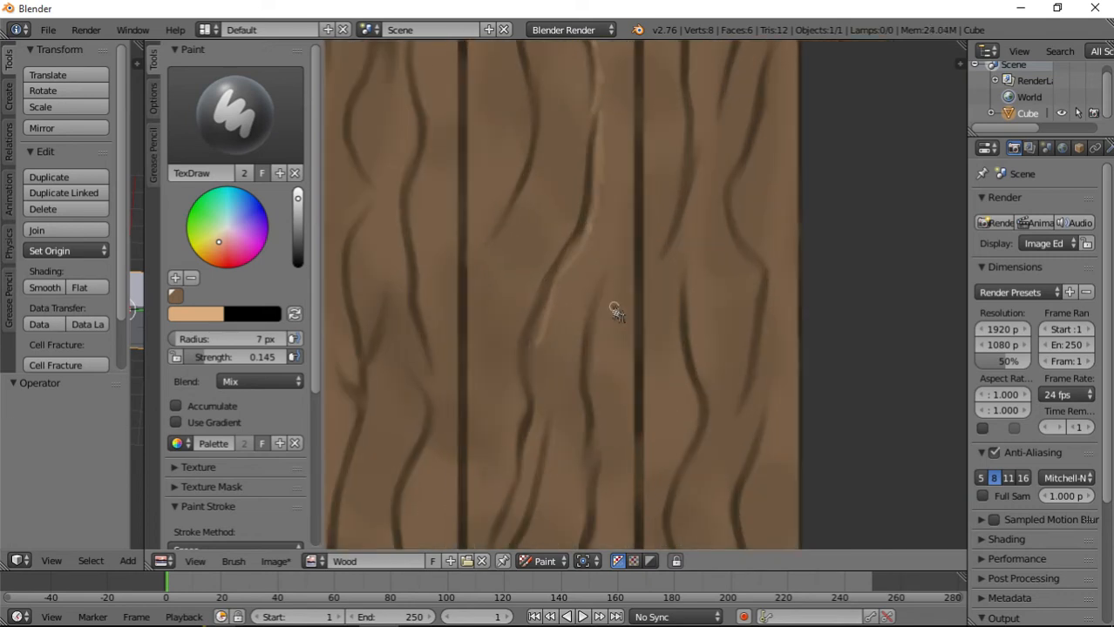
pyautogui.hotkey('ctrl', 'z')
pyautogui.hotkey('ctrl', 'z')
pyautogui.hotkey('ctrl', 'z')
# Lower the brush strength to 0.085 and paint thin highlights along the third plank's right-hand grain line and beneath the diagonal streak beside it.
pyautogui.moveTo(571, 146); pyautogui.dragTo(564, 349, button='middle')
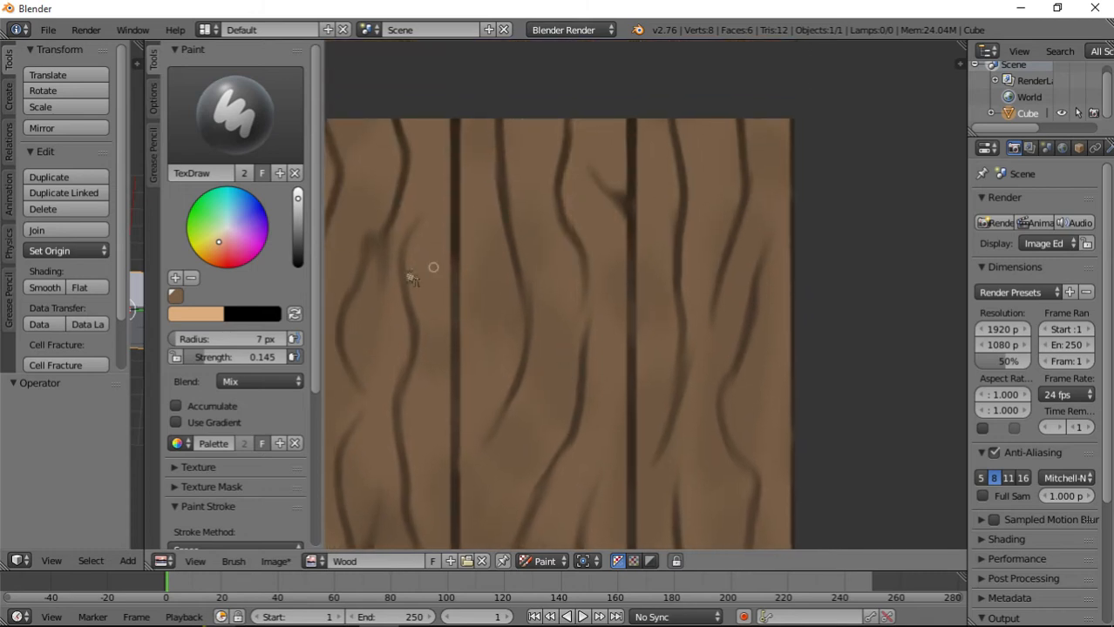
pyautogui.moveTo(252, 358); pyautogui.dragTo(199, 357)
pyautogui.scroll(3, 571, 165)
pyautogui.moveTo(525, 126); pyautogui.dragTo(574, 298, button='middle')
pyautogui.moveTo(557, 118)
pyautogui.mouseDown()
pyautogui.moveTo(558, 185)
pyautogui.moveTo(538, 250)
pyautogui.moveTo(552, 309)
pyautogui.mouseUp()
pyautogui.moveTo(533, 265); pyautogui.dragTo(594, 424)
pyautogui.moveTo(577, 375); pyautogui.dragTo(597, 505)
pyautogui.moveTo(590, 449); pyautogui.dragTo(584, 491)
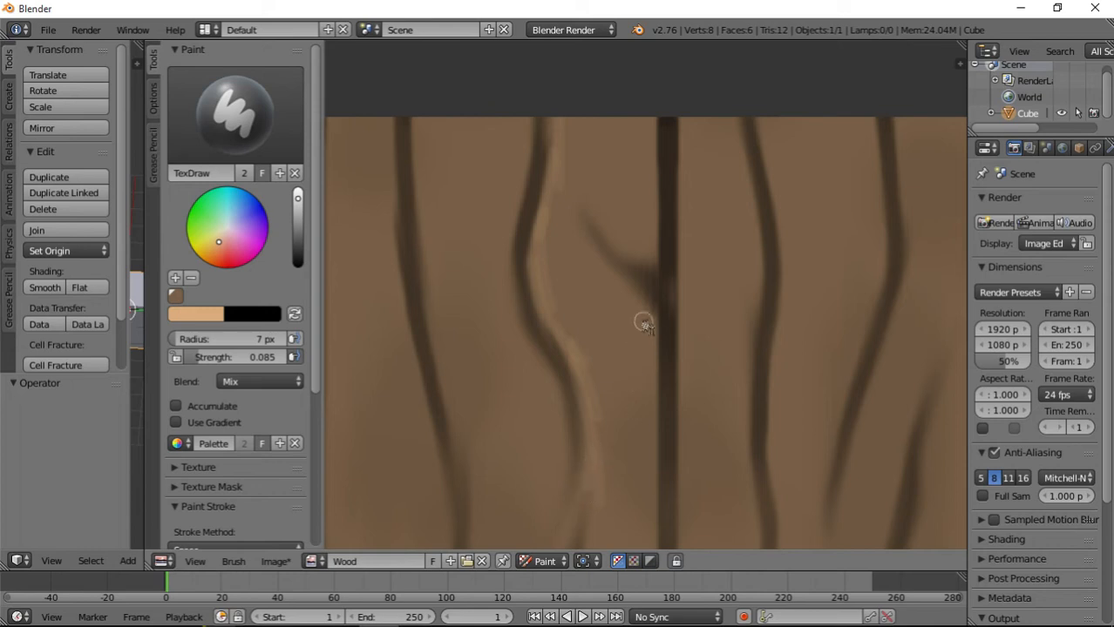
pyautogui.moveTo(655, 317); pyautogui.dragTo(579, 248)
pyautogui.moveTo(621, 284); pyautogui.dragTo(577, 204)
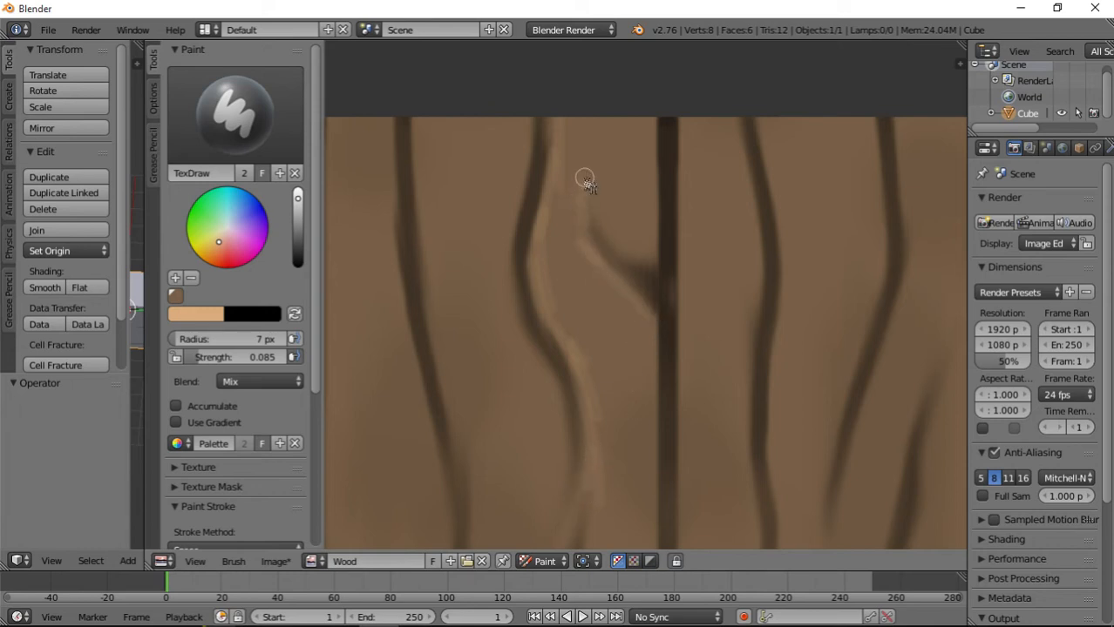
# Extend the thin light tan highlight down the right side of the third plank's long grain line through its middle bends.
pyautogui.scroll(-8, 621, 332)
pyautogui.scroll(-2, 629, 392)
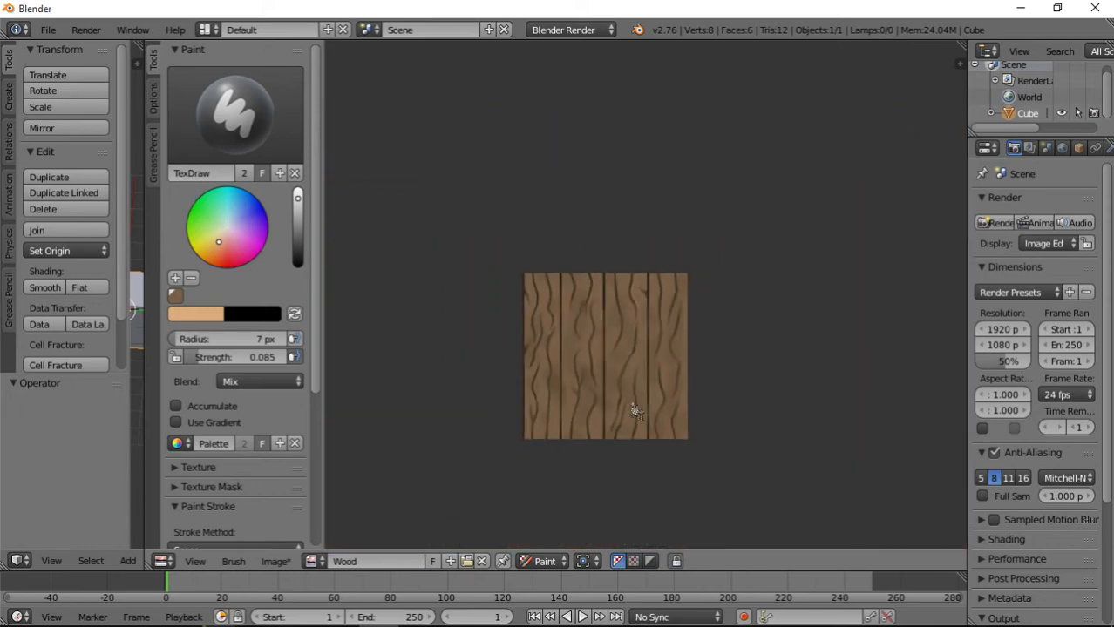
pyautogui.scroll(1, 635, 406)
pyautogui.scroll(8, 636, 428)
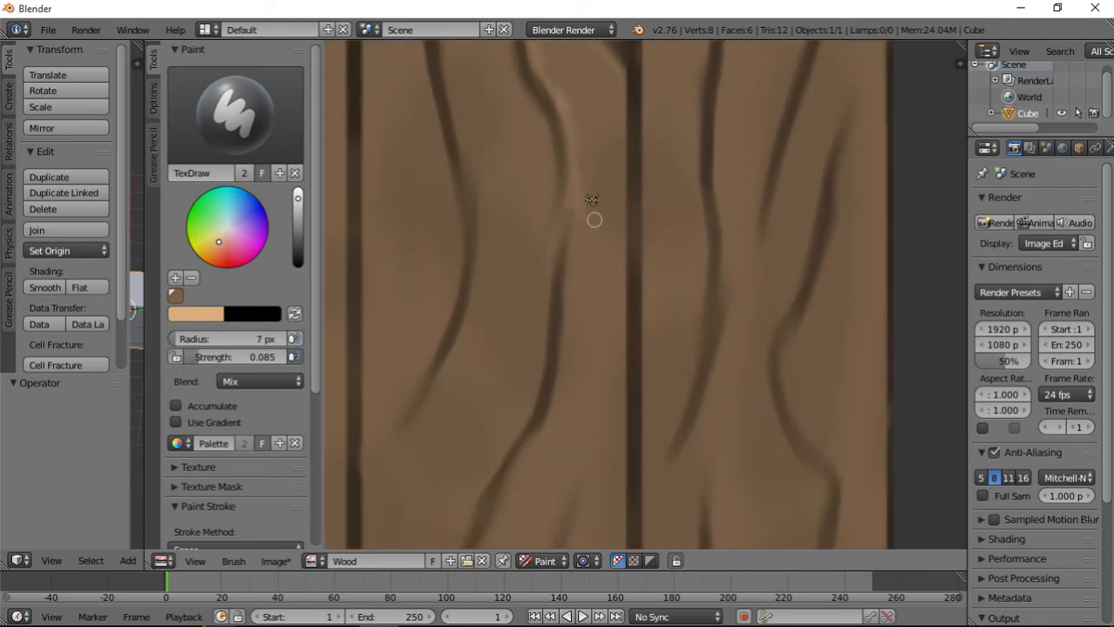
pyautogui.moveTo(573, 190)
pyautogui.mouseDown()
pyautogui.moveTo(565, 338)
pyautogui.moveTo(537, 428)
pyautogui.moveTo(510, 447)
pyautogui.moveTo(523, 455)
pyautogui.mouseUp()
pyautogui.moveTo(523, 455); pyautogui.dragTo(562, 259, button='middle')
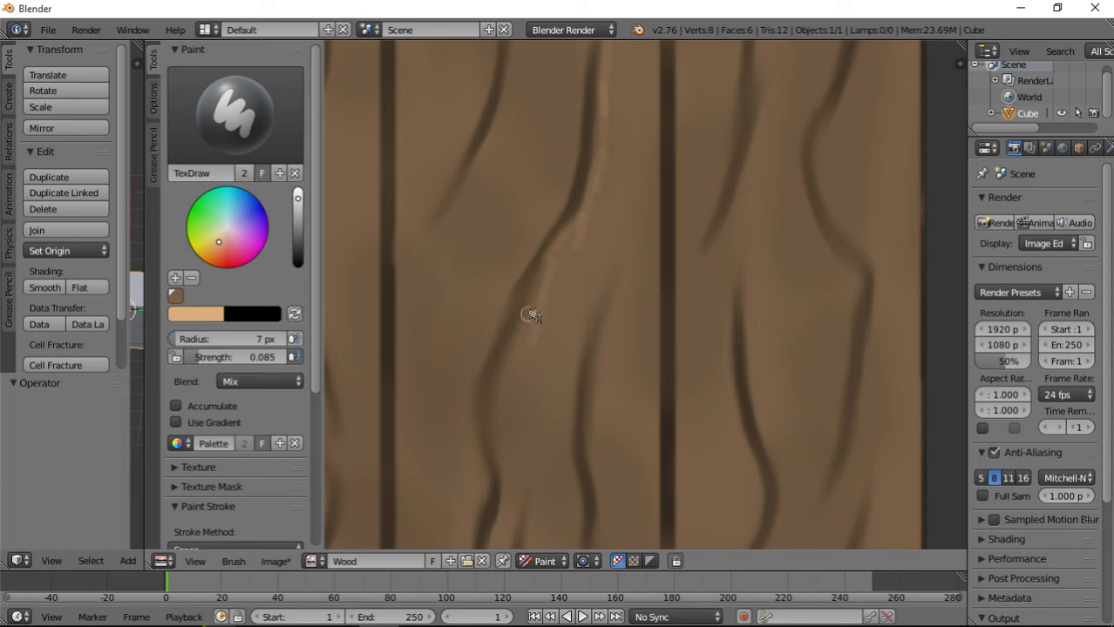
pyautogui.moveTo(548, 260)
pyautogui.mouseDown()
pyautogui.moveTo(484, 395)
pyautogui.moveTo(481, 439)
pyautogui.moveTo(499, 469)
pyautogui.mouseUp()
pyautogui.scroll(1, 518, 440)
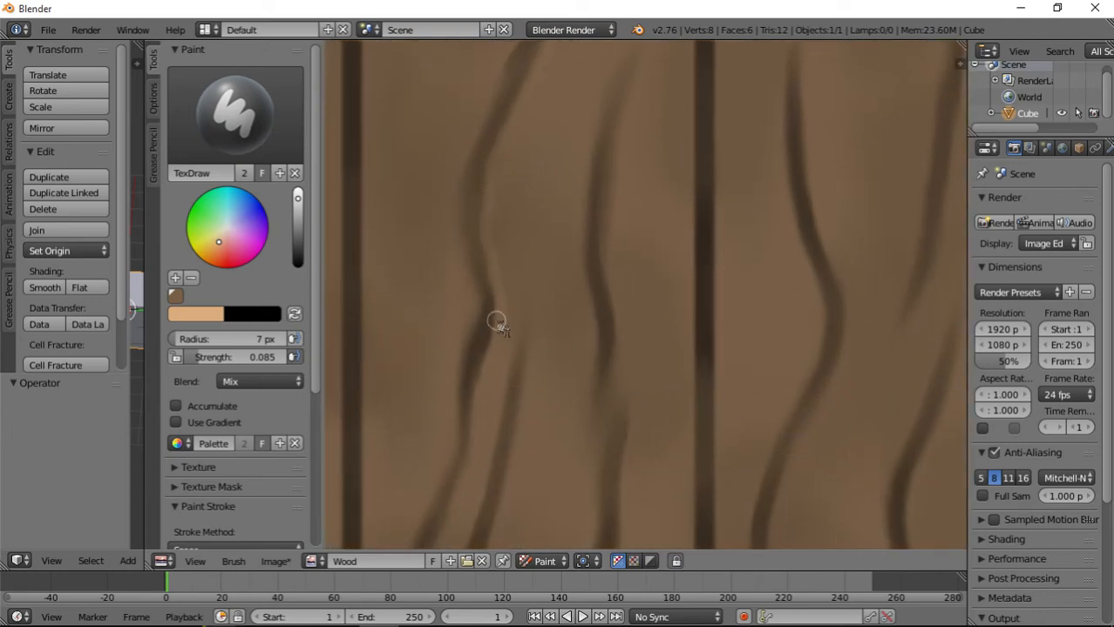
# Paint thin light highlights along the pair of close grain lines at the lower end of the third plank.
pyautogui.moveTo(492, 350); pyautogui.dragTo(446, 514)
pyautogui.scroll(-1, 502, 413)
pyautogui.moveTo(502, 414); pyautogui.dragTo(547, 221, button='middle')
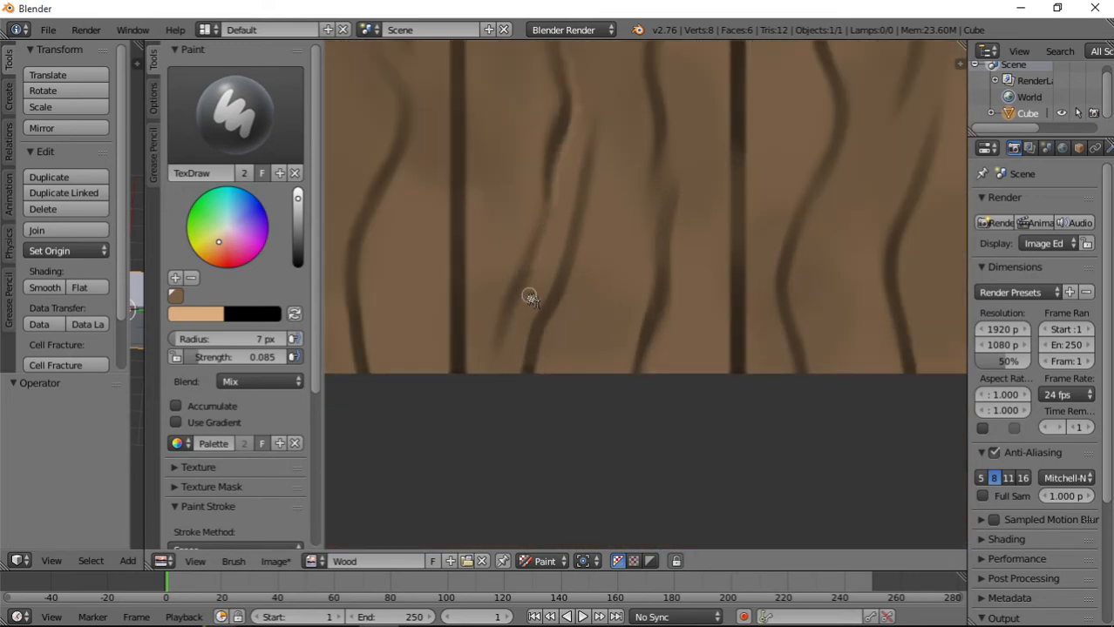
pyautogui.moveTo(539, 270); pyautogui.dragTo(503, 345)
pyautogui.scroll(-8, 627, 319)
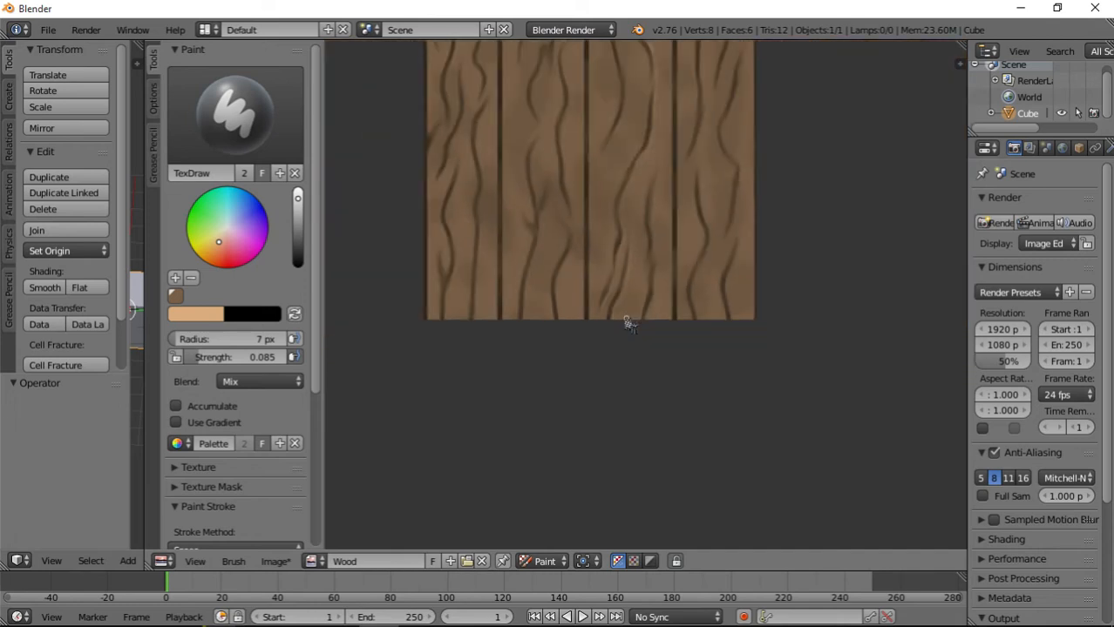
# Paint light highlights along the third plank's lower right-hand grain line, from the bottom edge up to its tapered upper tip.
pyautogui.scroll(6, 643, 266)
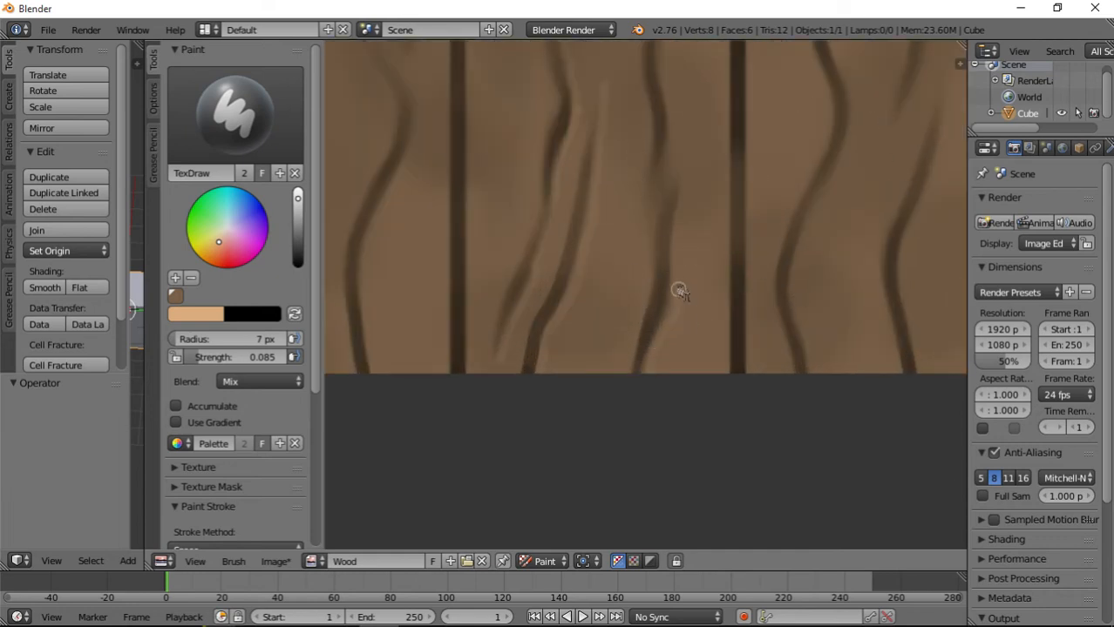
pyautogui.moveTo(685, 248); pyautogui.dragTo(677, 290)
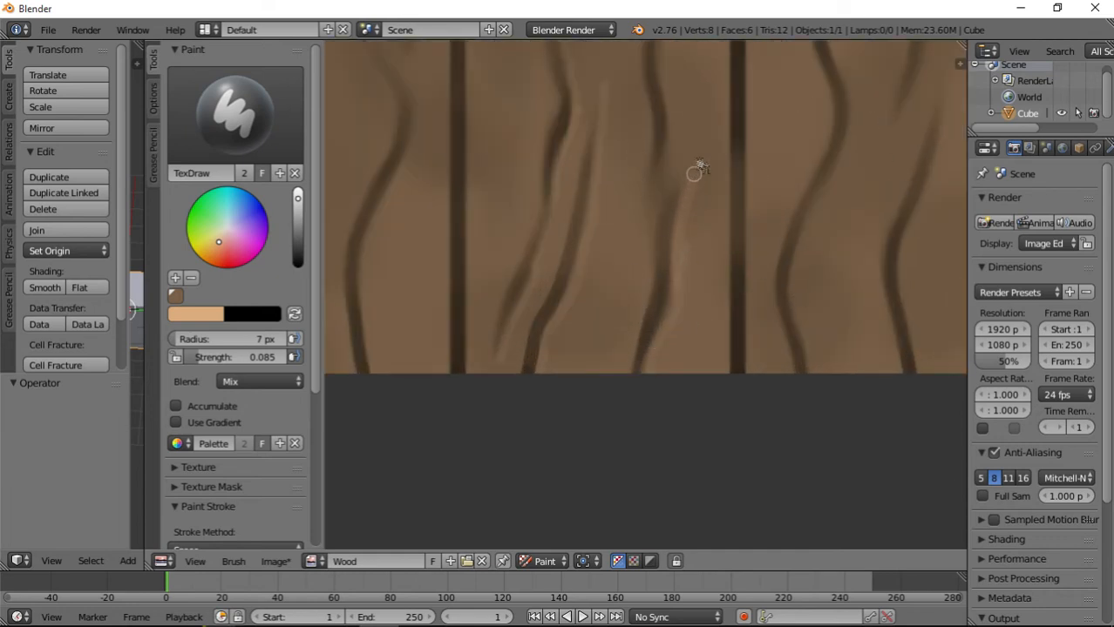
pyautogui.moveTo(666, 229); pyautogui.dragTo(623, 424, button='middle')
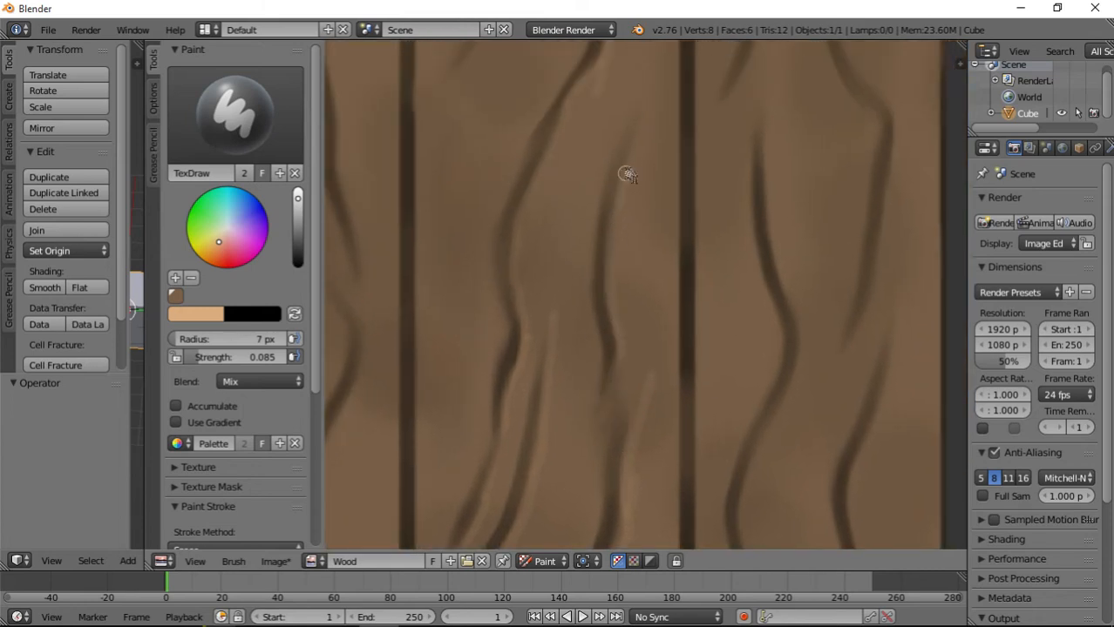
pyautogui.moveTo(636, 121); pyautogui.dragTo(588, 457, button='middle')
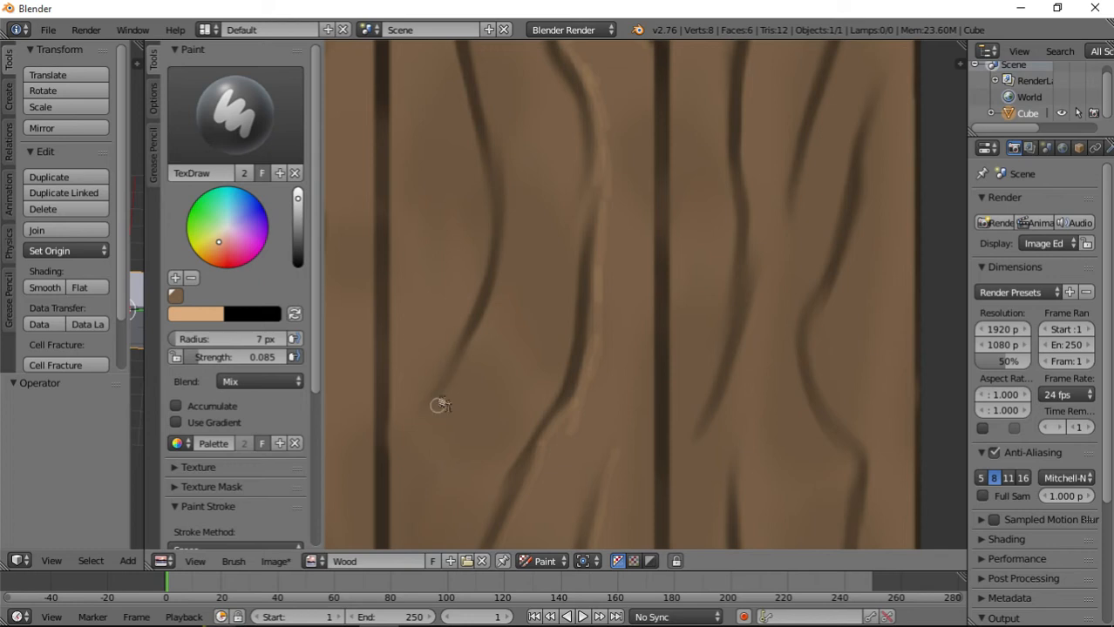
# Undo the first highlight stroke at the lower tip of the third plank's left-hand grain line and repaint the highlight along its right side.
pyautogui.moveTo(439, 405); pyautogui.dragTo(457, 358)
pyautogui.hotkey('ctrl', 'z')
pyautogui.moveTo(514, 113); pyautogui.dragTo(536, 340, button='middle')
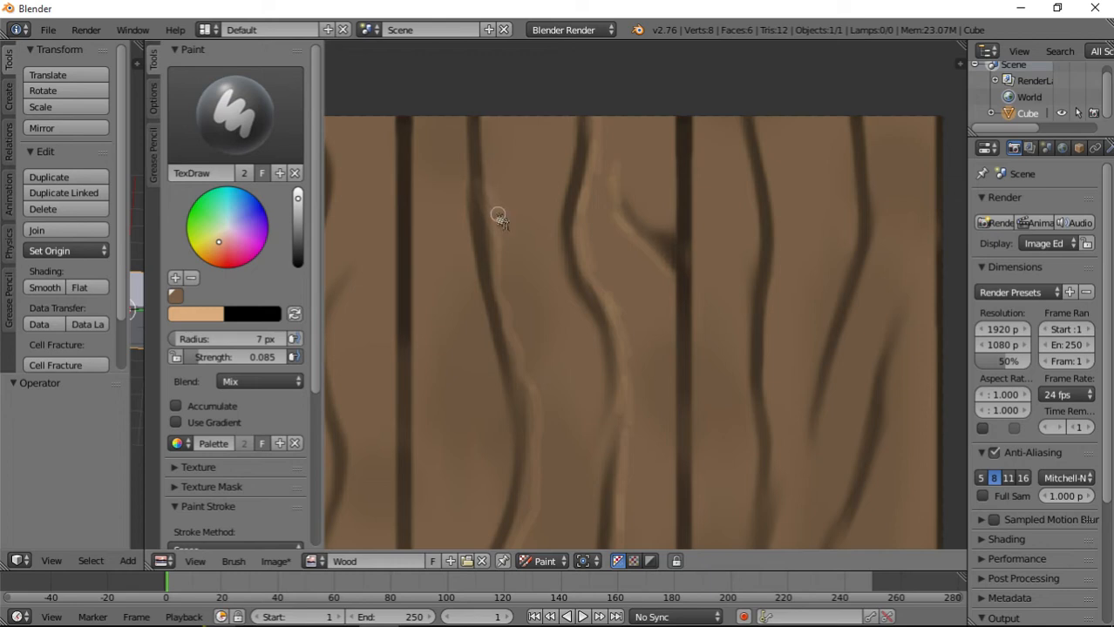
# Paint thin light tan highlights along the left side of the fourth plank's left-hand long grain line, from its lower tip toward the top edge.
pyautogui.moveTo(663, 351); pyautogui.dragTo(544, 307, button='middle')
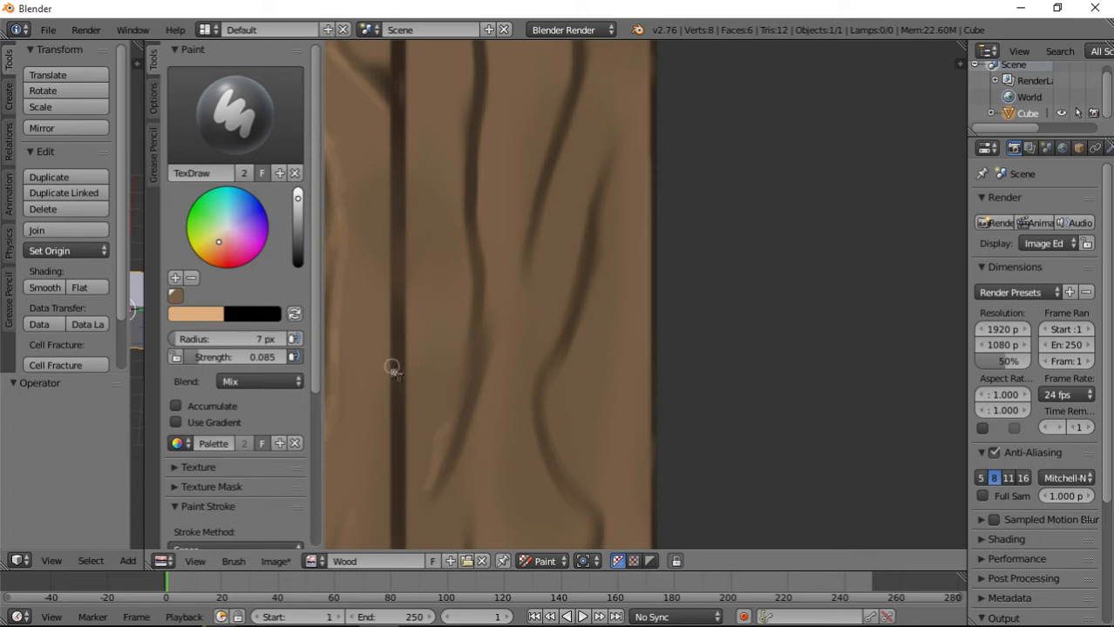
pyautogui.moveTo(447, 440)
pyautogui.mouseDown()
pyautogui.moveTo(472, 318)
pyautogui.moveTo(469, 272)
pyautogui.mouseUp()
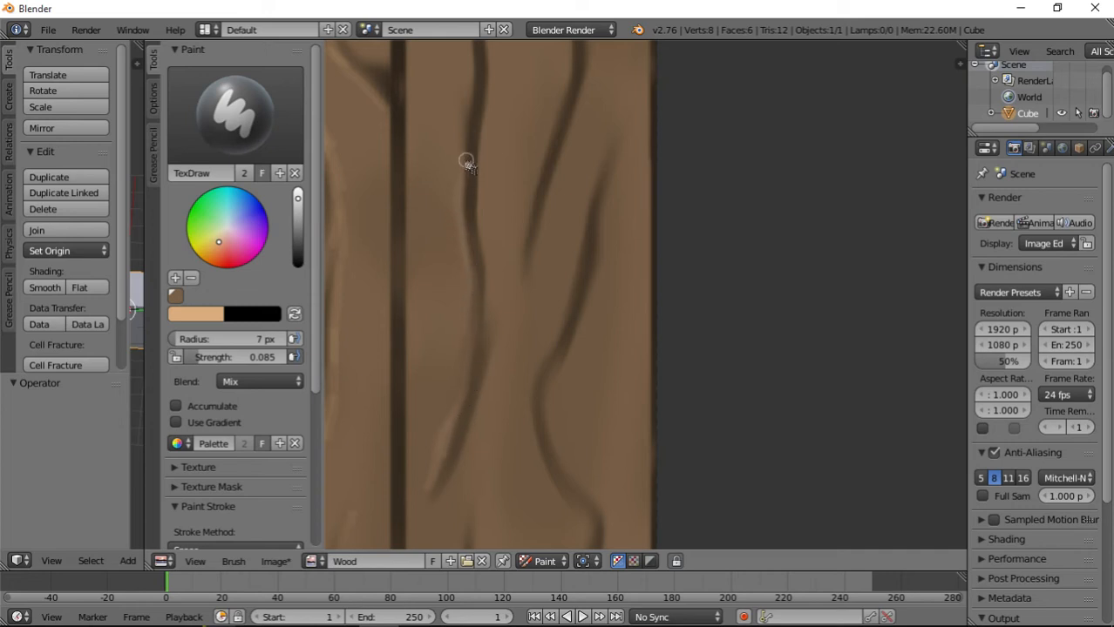
pyautogui.scroll(3, 458, 190)
pyautogui.scroll(-5, 458, 190)
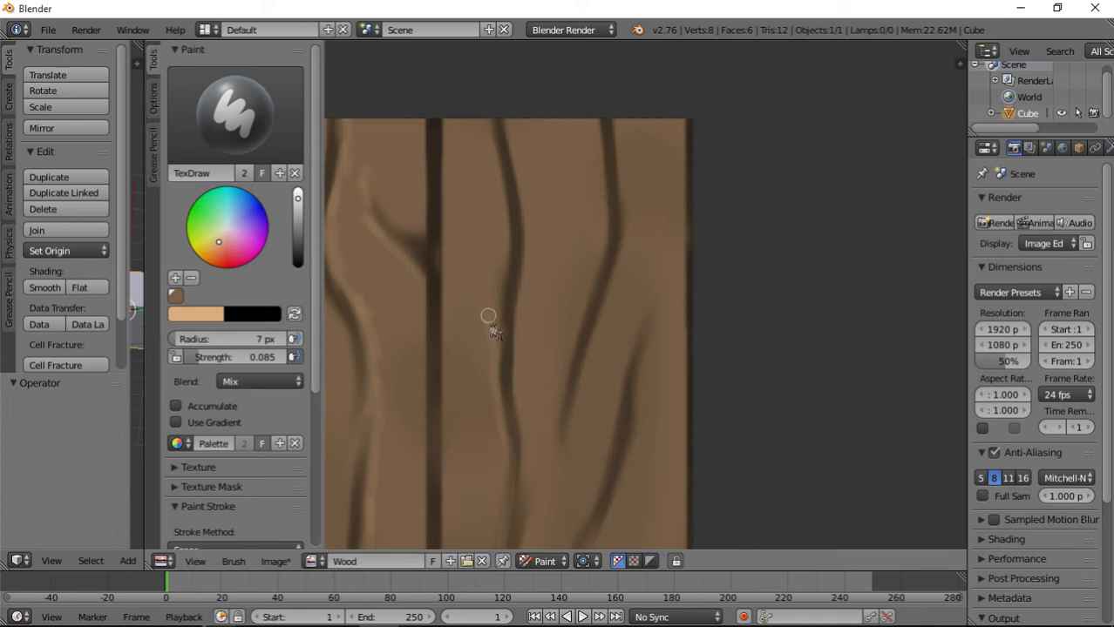
pyautogui.moveTo(499, 329); pyautogui.dragTo(513, 273)
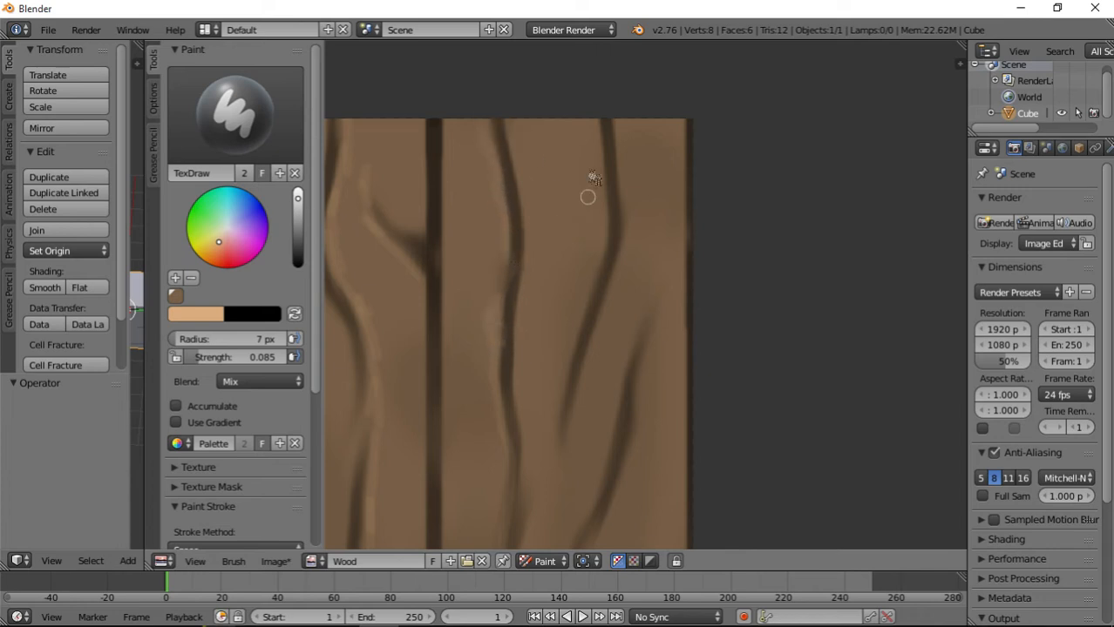
# Paint light highlights down the left sides of the fourth plank's upper right-hand grain line and the long bending line below it.
pyautogui.moveTo(599, 128)
pyautogui.mouseDown()
pyautogui.moveTo(600, 204)
pyautogui.moveTo(552, 441)
pyautogui.moveTo(570, 485)
pyautogui.mouseUp()
pyautogui.moveTo(570, 486); pyautogui.dragTo(592, 276, button='middle')
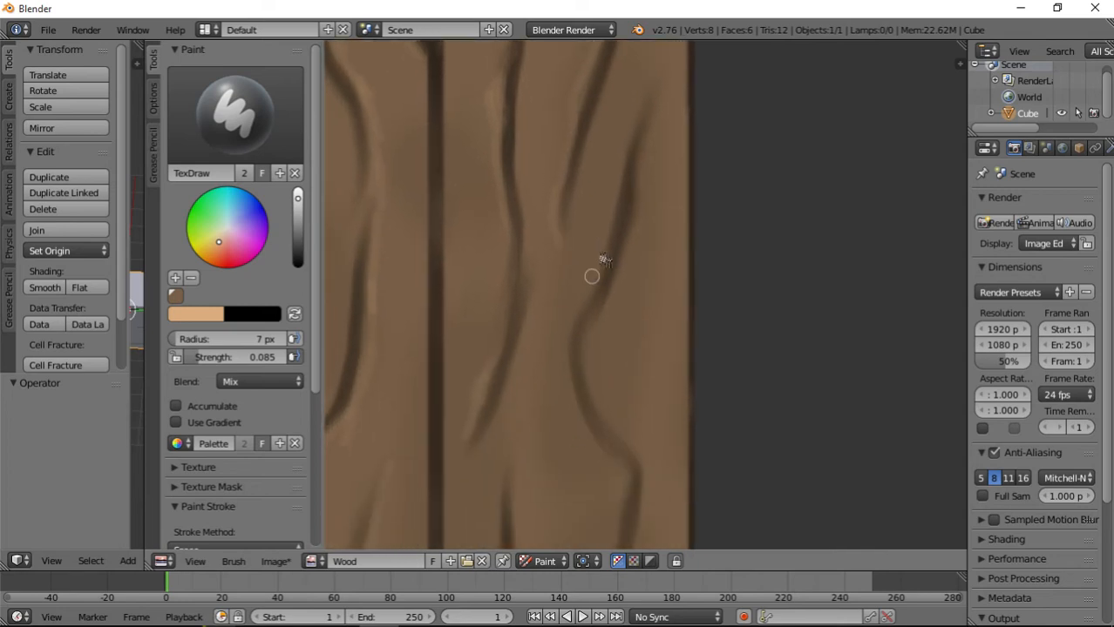
pyautogui.moveTo(654, 92)
pyautogui.mouseDown()
pyautogui.moveTo(604, 211)
pyautogui.moveTo(579, 333)
pyautogui.moveTo(581, 410)
pyautogui.moveTo(624, 485)
pyautogui.mouseUp()
pyautogui.moveTo(625, 506); pyautogui.dragTo(665, 259, button='middle')
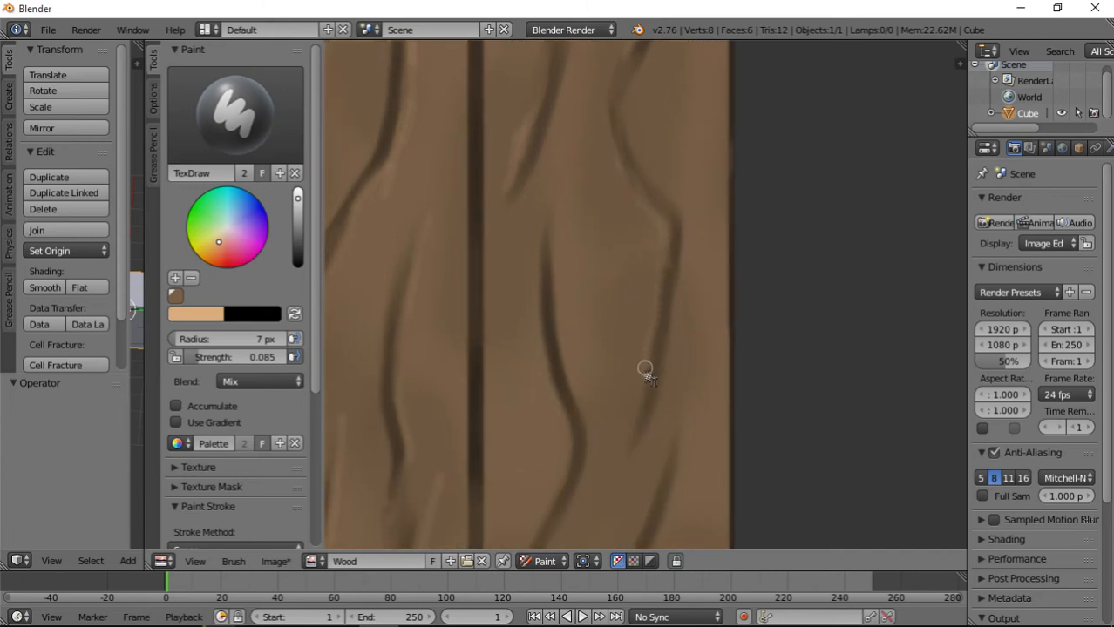
# Paint light highlights along the grain lines in the lower part of the fourth plank, down to the bottom edge.
pyautogui.moveTo(646, 373); pyautogui.dragTo(627, 451)
pyautogui.moveTo(589, 493); pyautogui.dragTo(579, 221, button='middle')
pyautogui.moveTo(557, 303)
pyautogui.mouseDown()
pyautogui.moveTo(519, 394)
pyautogui.moveTo(555, 488)
pyautogui.mouseUp()
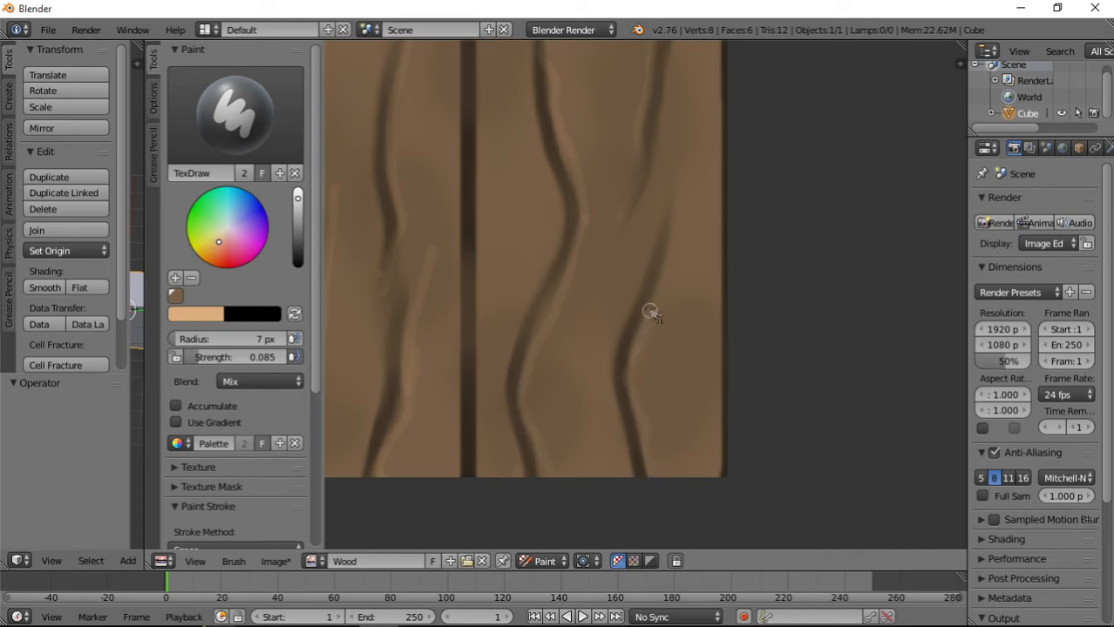
# Switch to the Smear brush and set its radius to 18 px.
pyautogui.scroll(-7, 651, 311)
pyautogui.scroll(2, 651, 314)
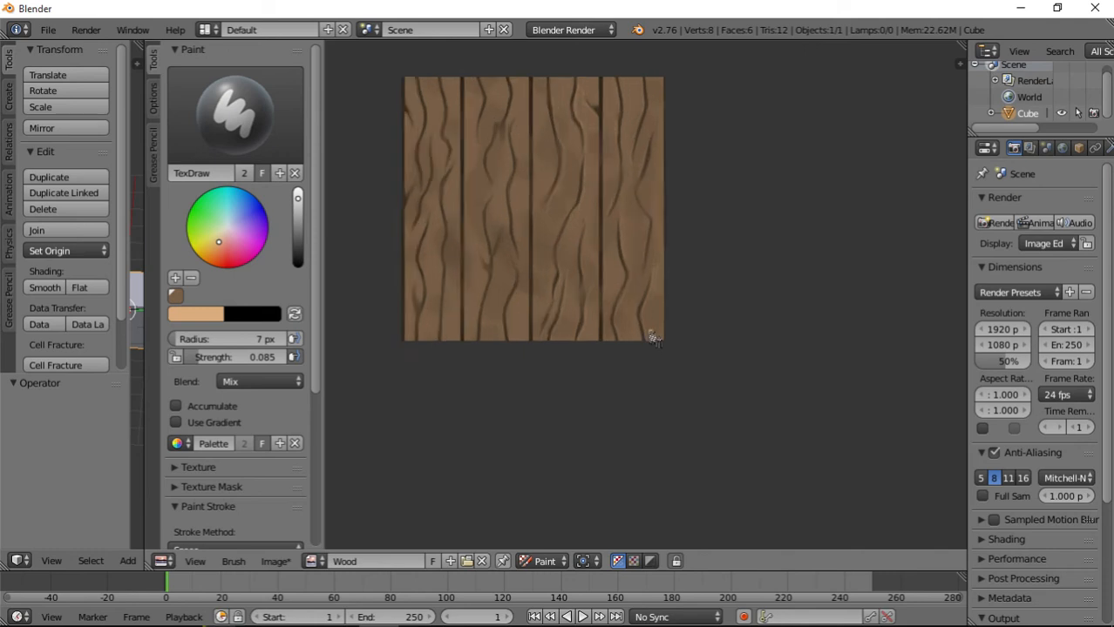
pyautogui.moveTo(608, 179); pyautogui.dragTo(617, 359, button='middle')
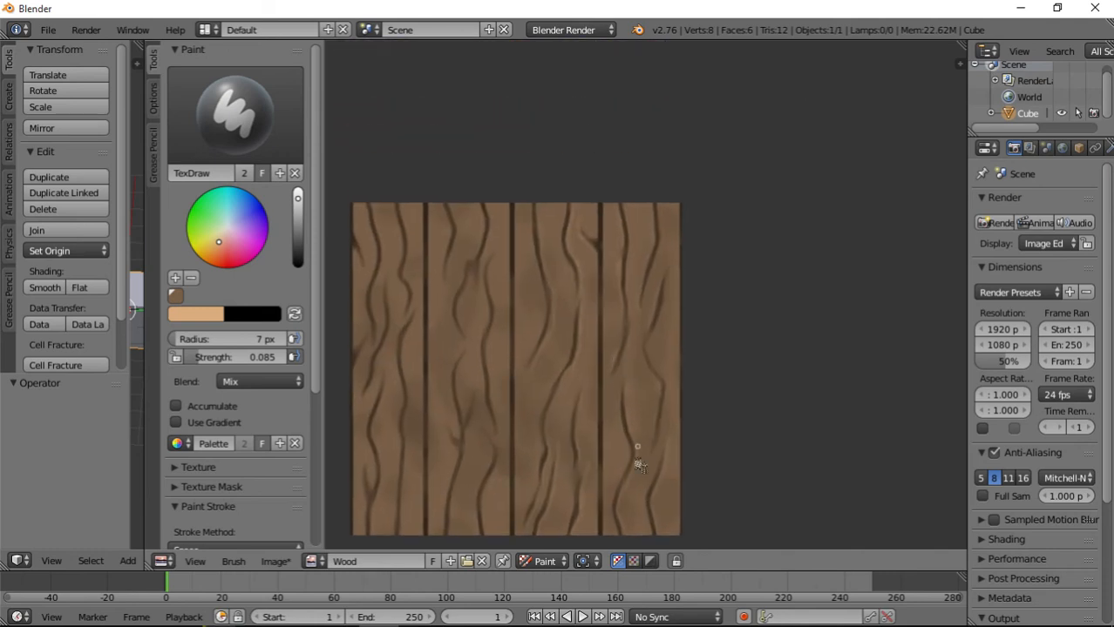
pyautogui.scroll(1, 639, 464)
pyautogui.moveTo(639, 464); pyautogui.dragTo(567, 339, button='middle')
pyautogui.click(193, 162)
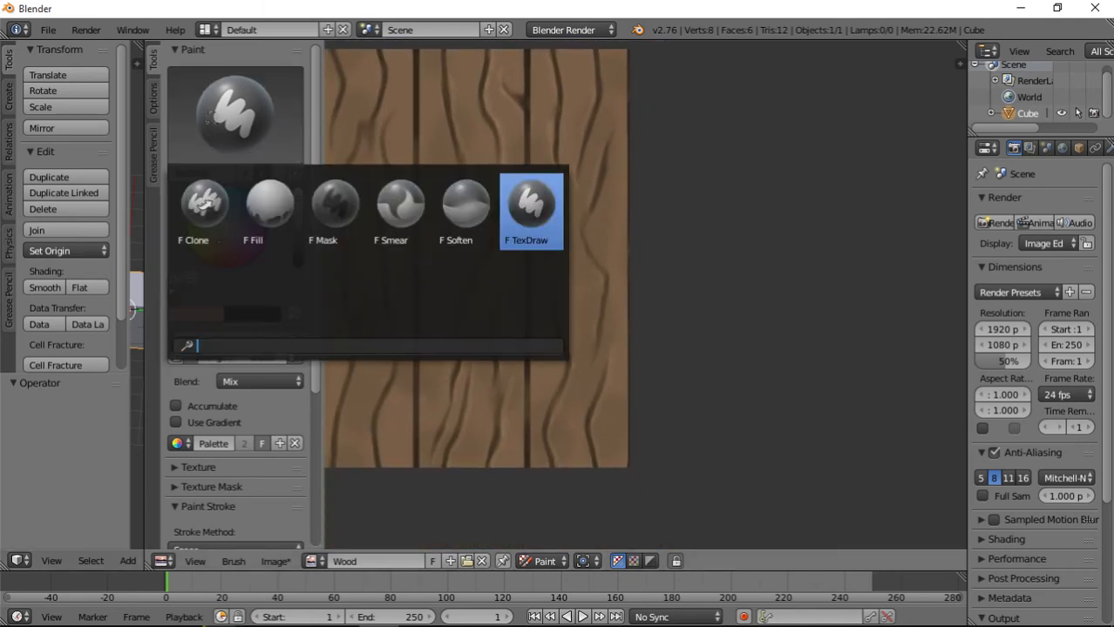
pyautogui.click(403, 200)
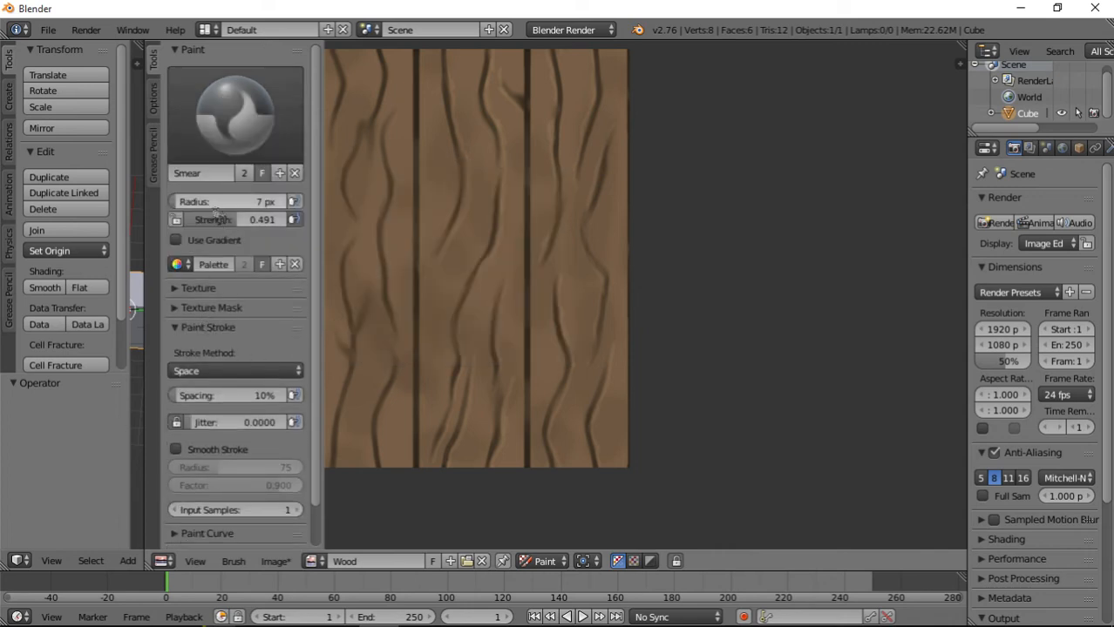
pyautogui.moveTo(227, 206); pyautogui.dragTo(234, 206)
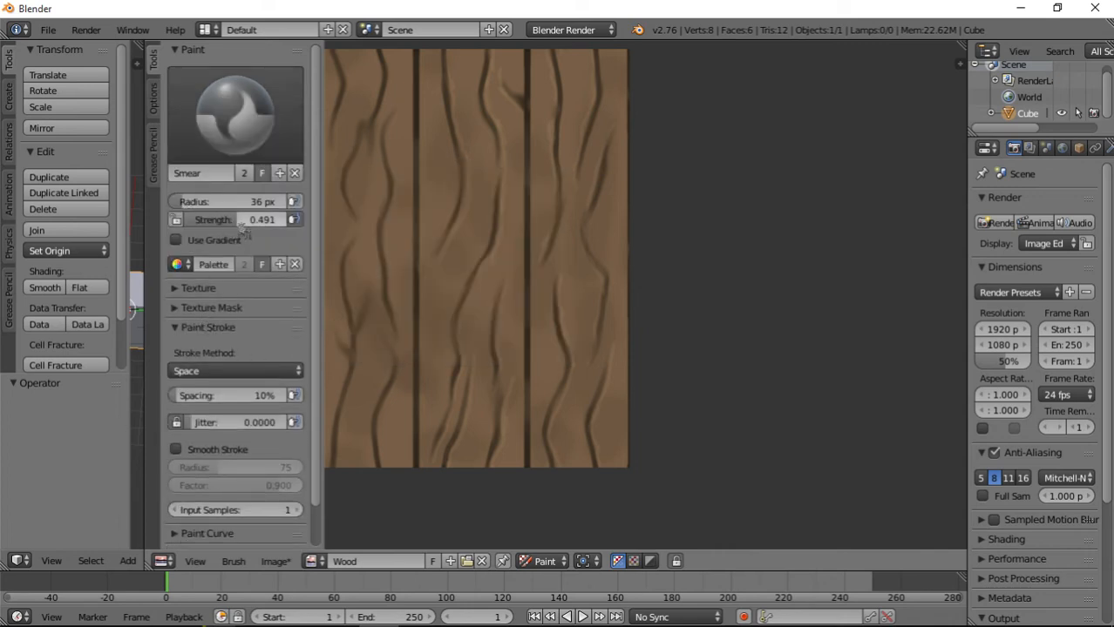
pyautogui.scroll(6, 601, 346)
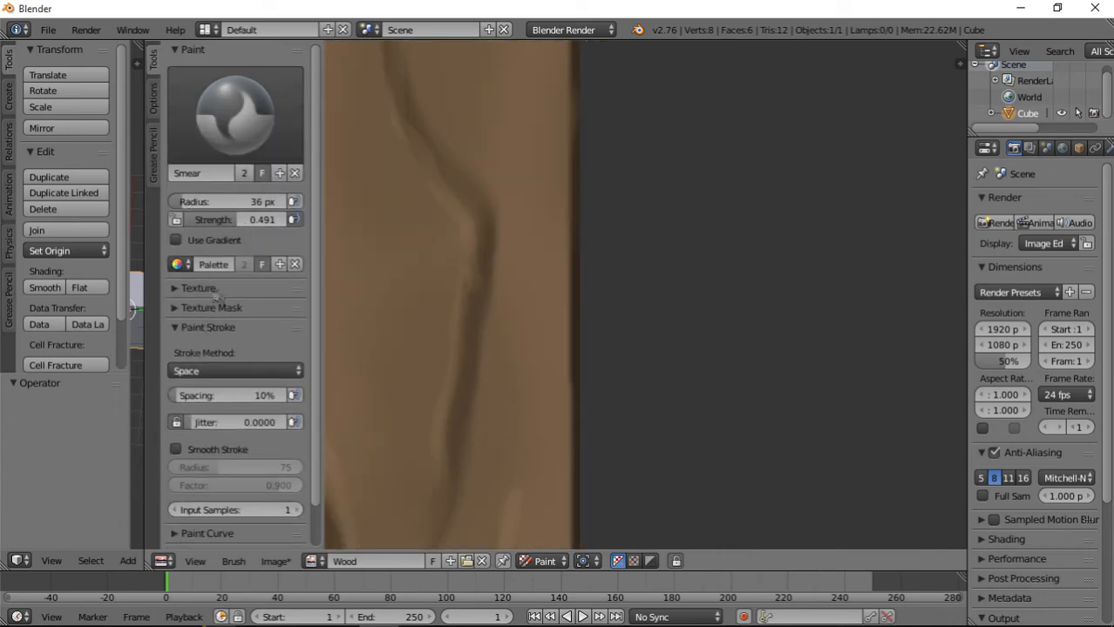
pyautogui.moveTo(224, 204); pyautogui.dragTo(218, 203)
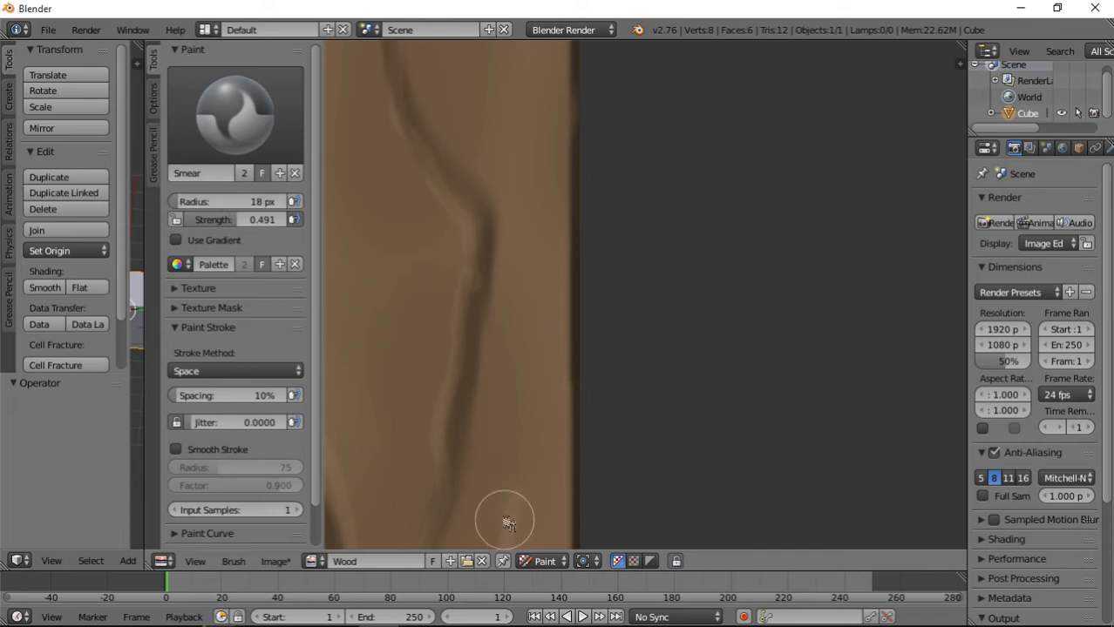
# Smear the light highlights into the grain lines in the lower part of the fourth plank.
pyautogui.moveTo(449, 391)
pyautogui.mouseDown(button='middle')
pyautogui.moveTo(569, 464)
pyautogui.moveTo(593, 271)
pyautogui.mouseUp(button='middle')
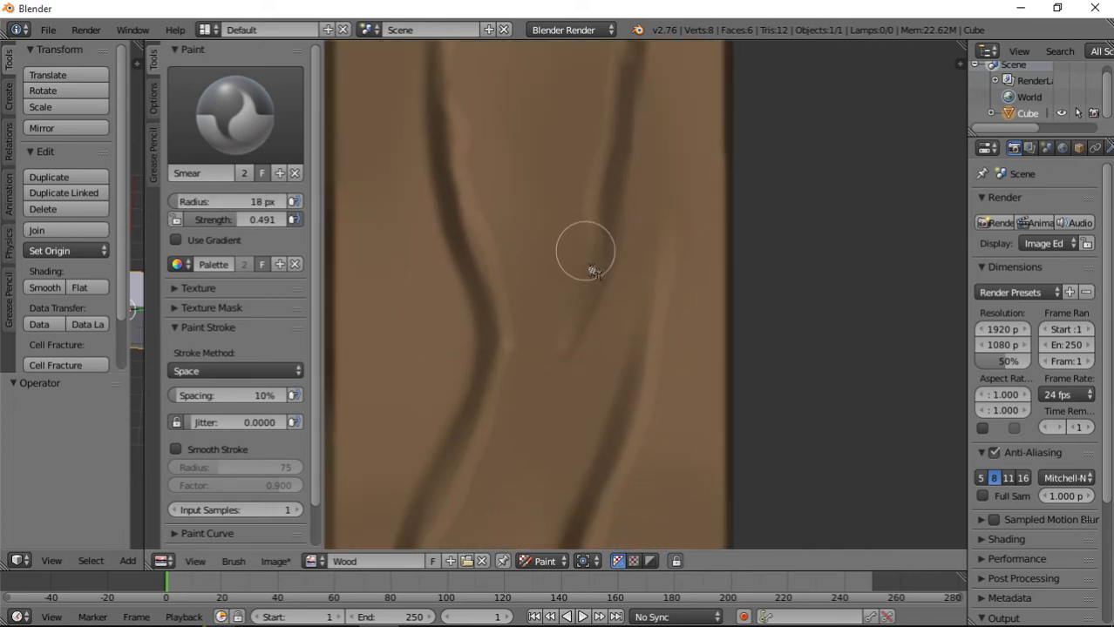
pyautogui.moveTo(593, 272); pyautogui.dragTo(562, 385)
pyautogui.moveTo(514, 332)
pyautogui.mouseDown()
pyautogui.moveTo(509, 376)
pyautogui.moveTo(465, 219)
pyautogui.moveTo(475, 120)
pyautogui.mouseUp()
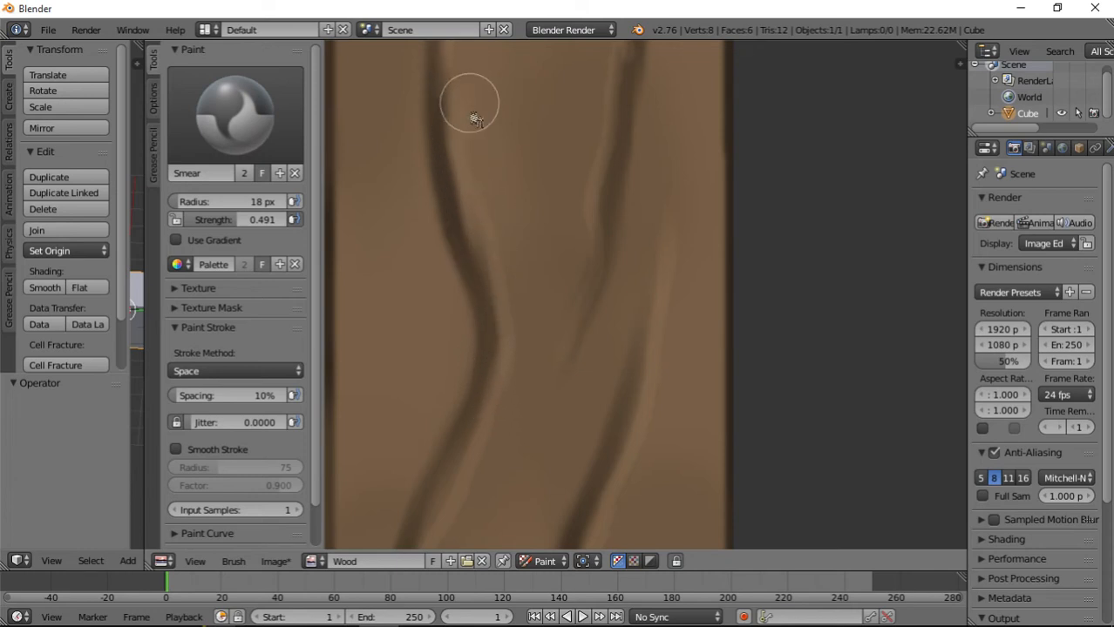
pyautogui.moveTo(475, 120); pyautogui.dragTo(505, 391, button='middle')
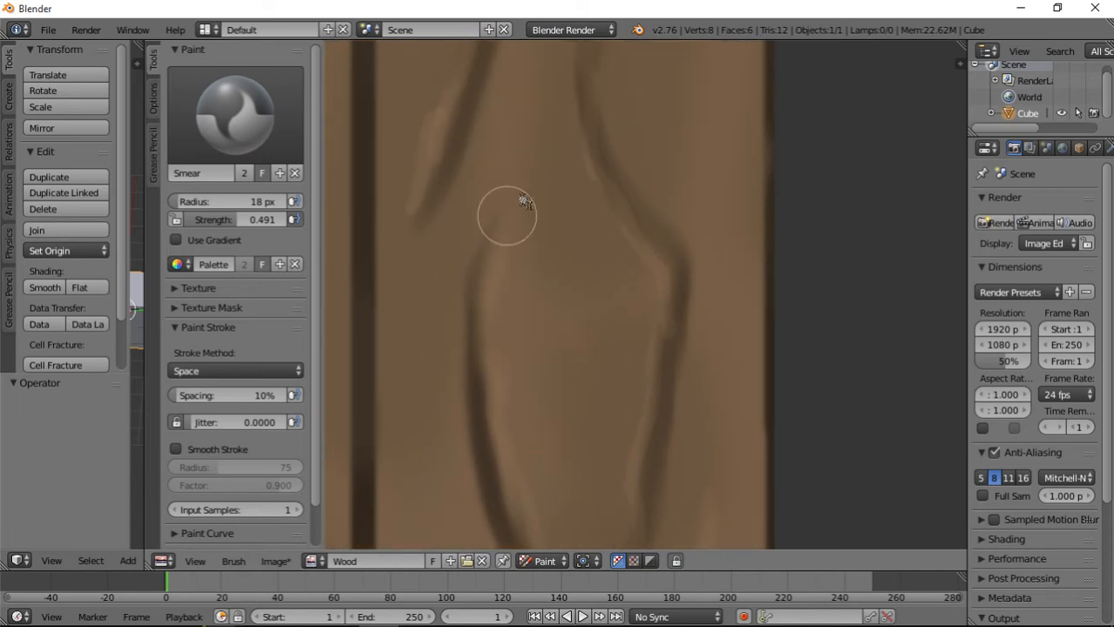
# Smear the highlights along the middle stretches and tapered tips of the fourth plank's grain lines.
pyautogui.moveTo(539, 136)
pyautogui.mouseDown(button='middle')
pyautogui.moveTo(480, 294)
pyautogui.moveTo(472, 415)
pyautogui.mouseUp(button='middle')
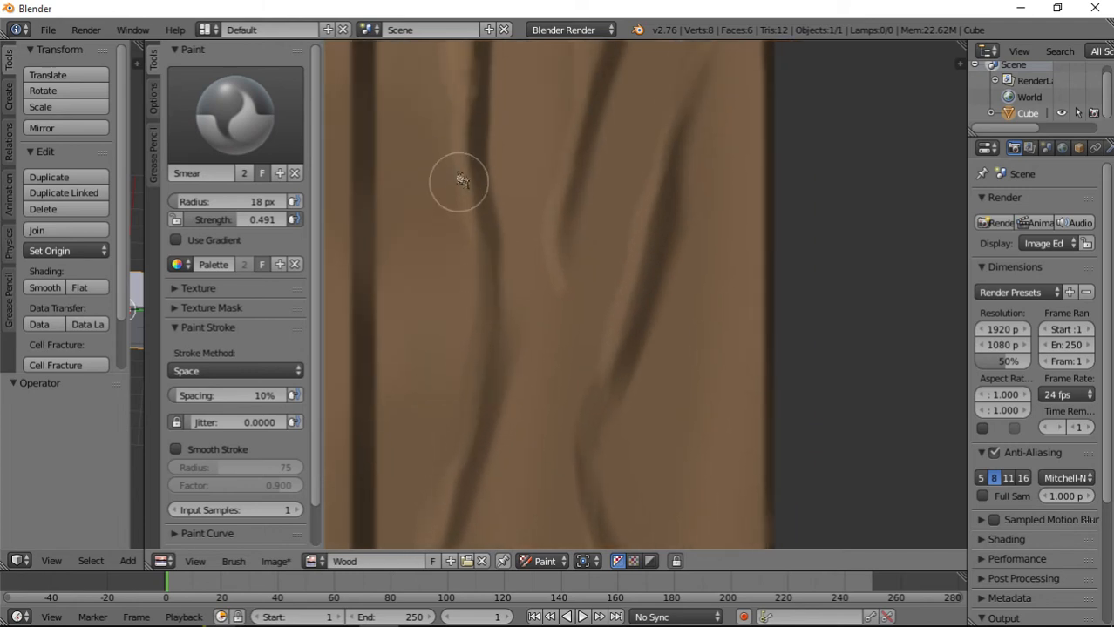
pyautogui.moveTo(459, 181); pyautogui.dragTo(472, 373, button='middle')
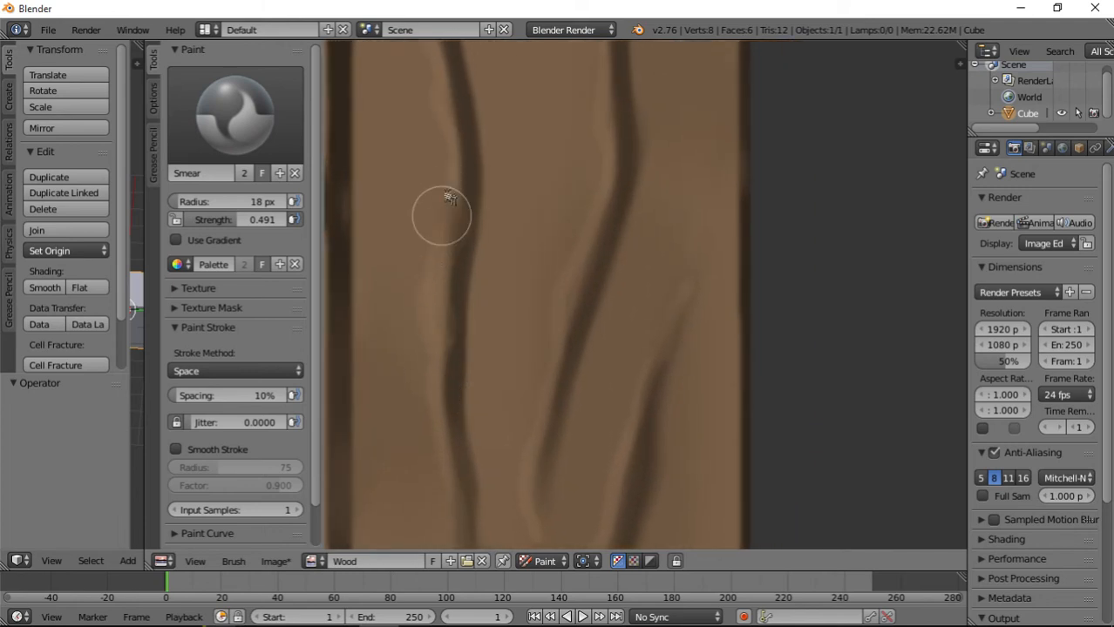
pyautogui.moveTo(546, 523)
pyautogui.mouseDown(button='middle')
pyautogui.moveTo(545, 390)
pyautogui.moveTo(555, 392)
pyautogui.mouseUp(button='middle')
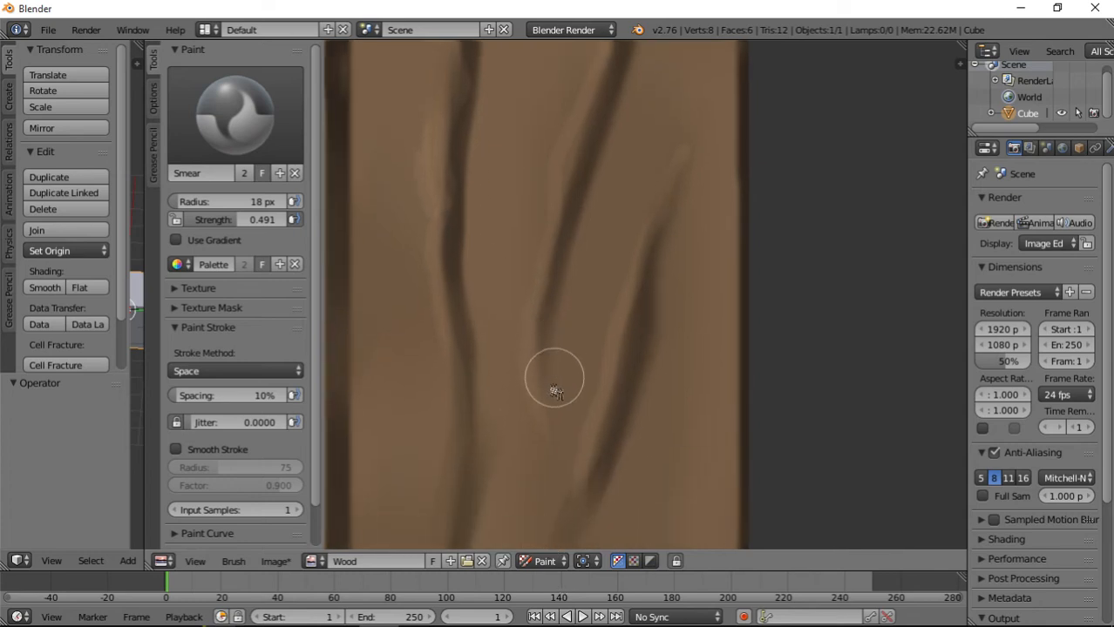
pyautogui.moveTo(665, 139); pyautogui.dragTo(591, 338, button='middle')
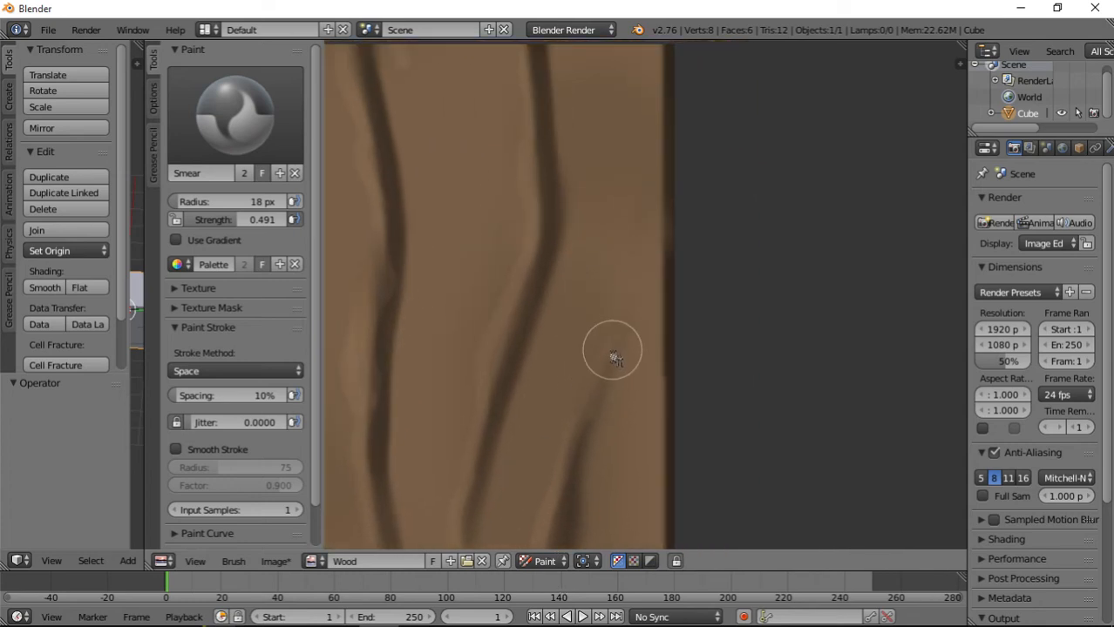
# Blend the highlights at the upper ends of the fourth plank's two long grain lines with smear strokes up to the top edge.
pyautogui.moveTo(587, 181); pyautogui.dragTo(498, 422, button='middle')
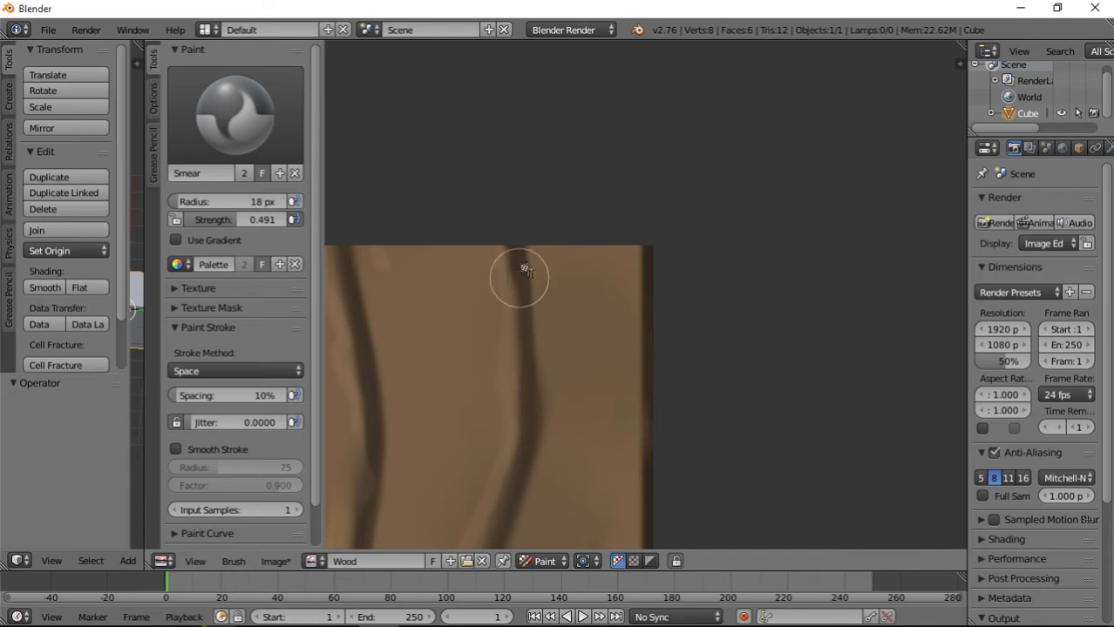
pyautogui.moveTo(437, 398); pyautogui.dragTo(629, 310, button='middle')
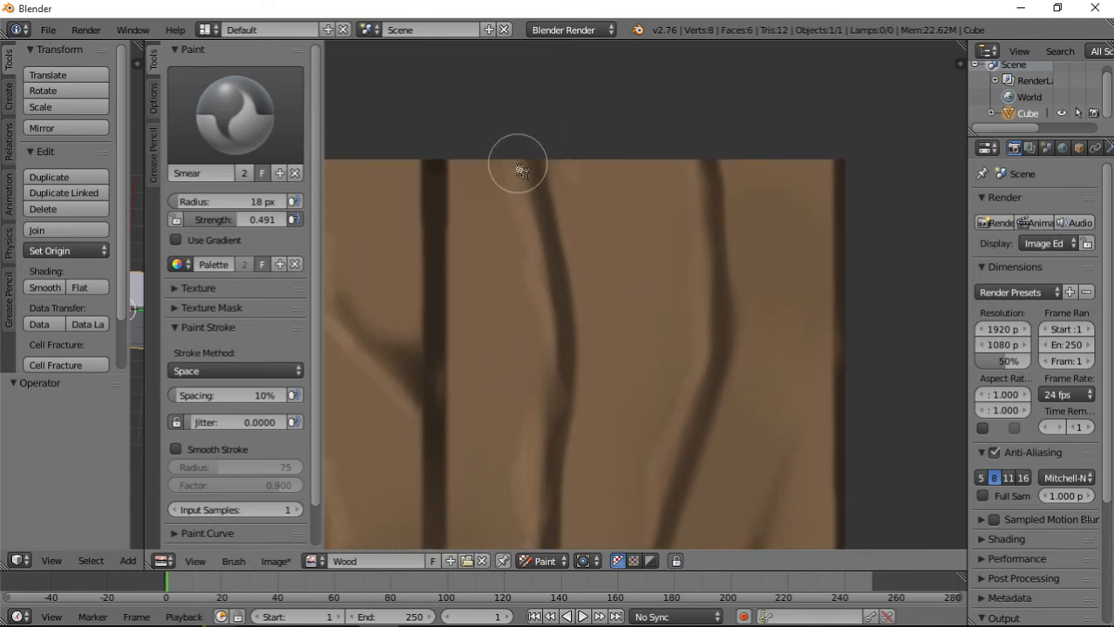
pyautogui.moveTo(518, 164); pyautogui.dragTo(522, 281)
pyautogui.moveTo(531, 184); pyautogui.dragTo(539, 354)
pyautogui.moveTo(573, 173); pyautogui.dragTo(577, 235)
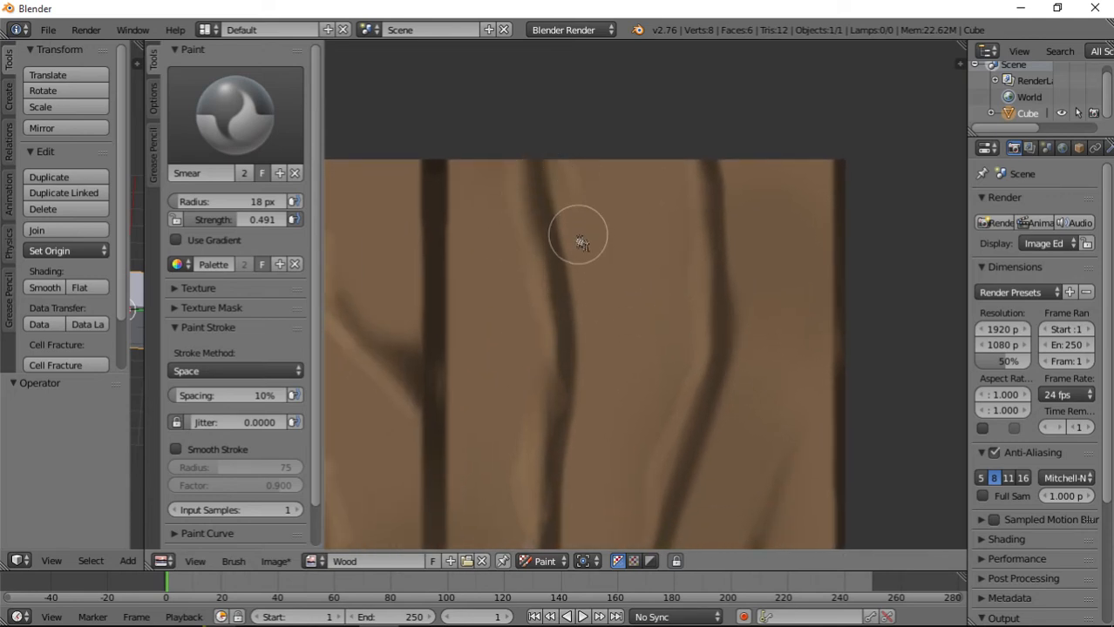
# Smear the highlight along the right side of the third plank's right-hand long grain line, from the top edge through its middle bends.
pyautogui.moveTo(582, 357)
pyautogui.mouseDown(button='middle')
pyautogui.moveTo(653, 312)
pyautogui.moveTo(746, 281)
pyautogui.mouseUp(button='middle')
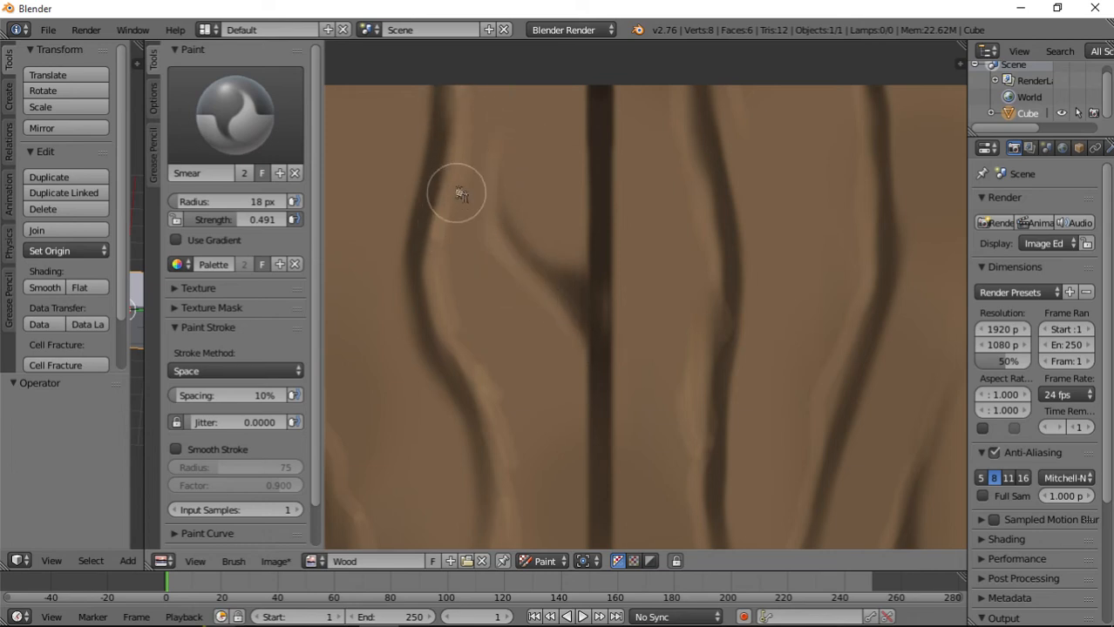
pyautogui.moveTo(475, 423); pyautogui.dragTo(449, 223, button='middle')
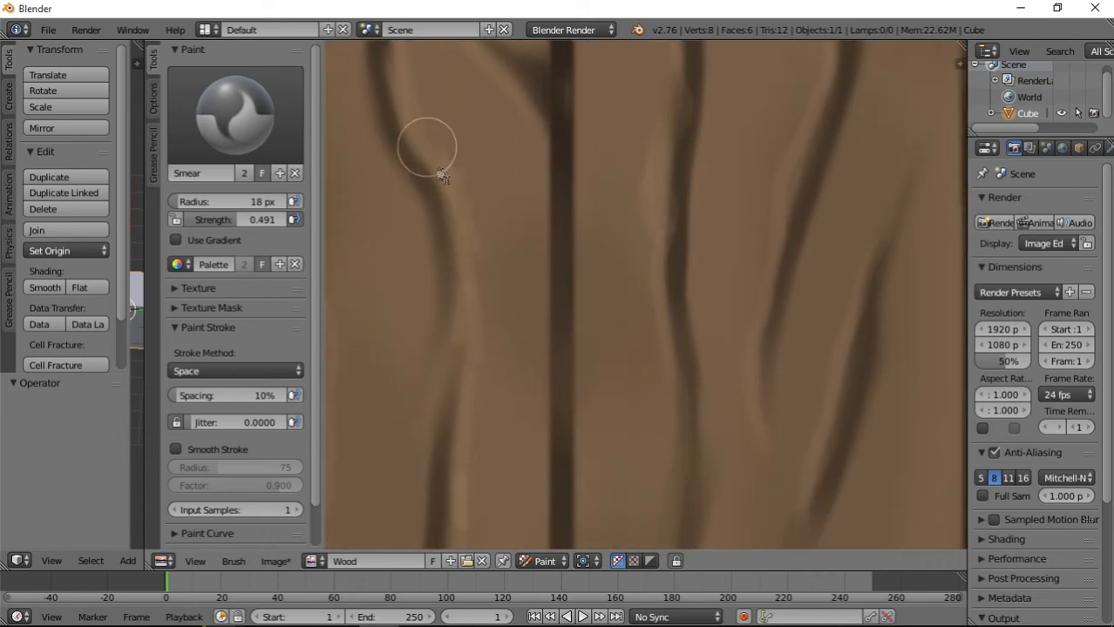
pyautogui.moveTo(480, 473); pyautogui.dragTo(503, 215, button='middle')
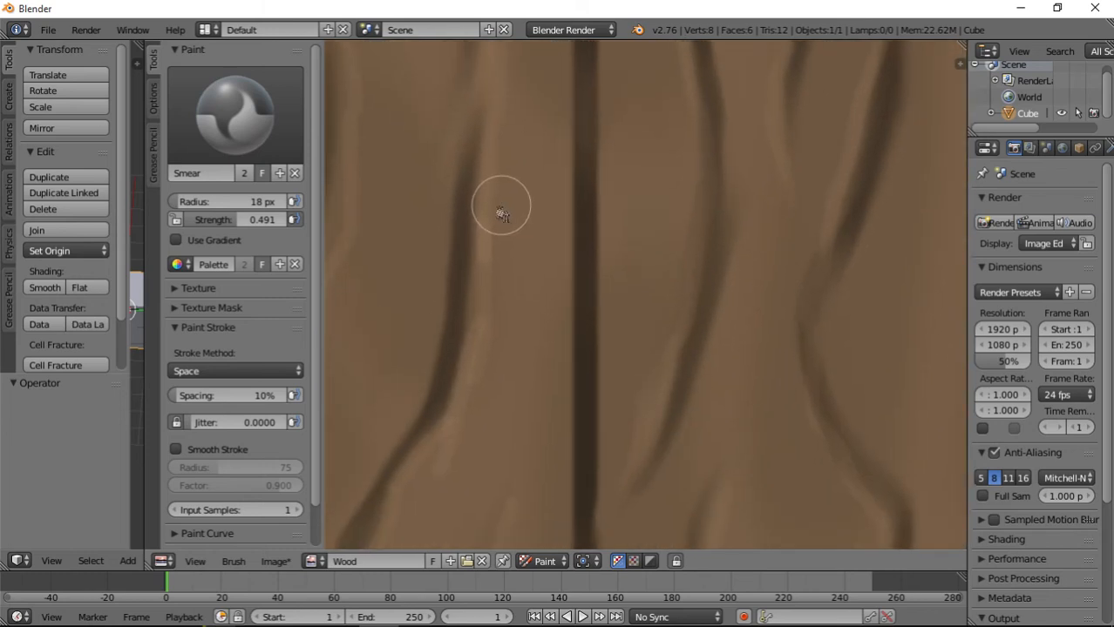
pyautogui.moveTo(432, 493); pyautogui.dragTo(565, 221, button='middle')
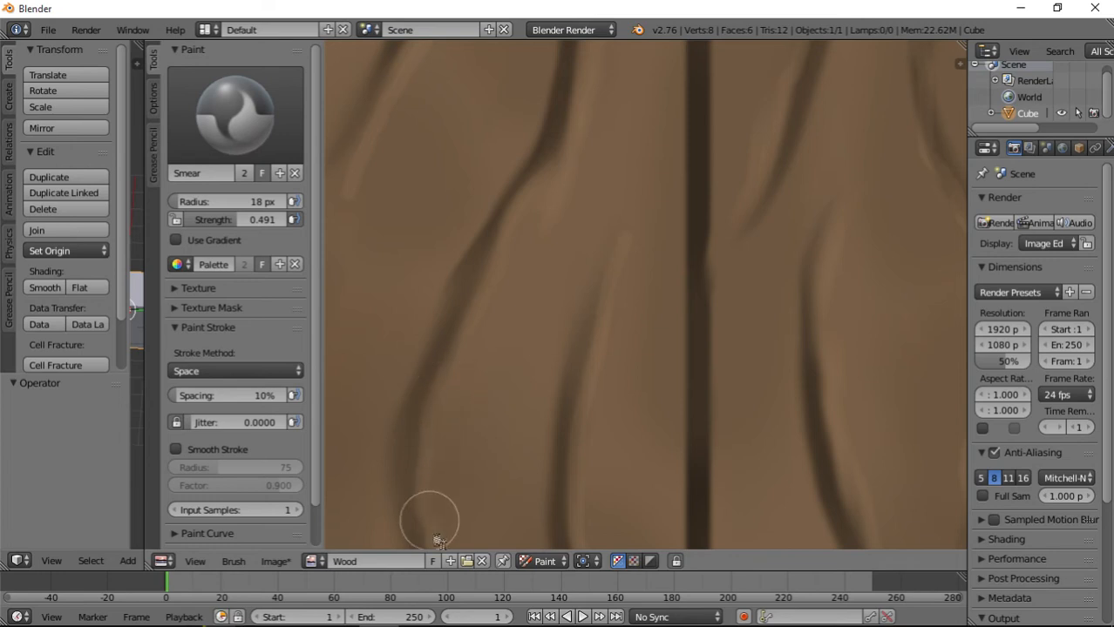
# Soften the highlights beside the two grain lines in the lower middle of the third plank with smear strokes.
pyautogui.moveTo(430, 521); pyautogui.dragTo(463, 228, button='middle')
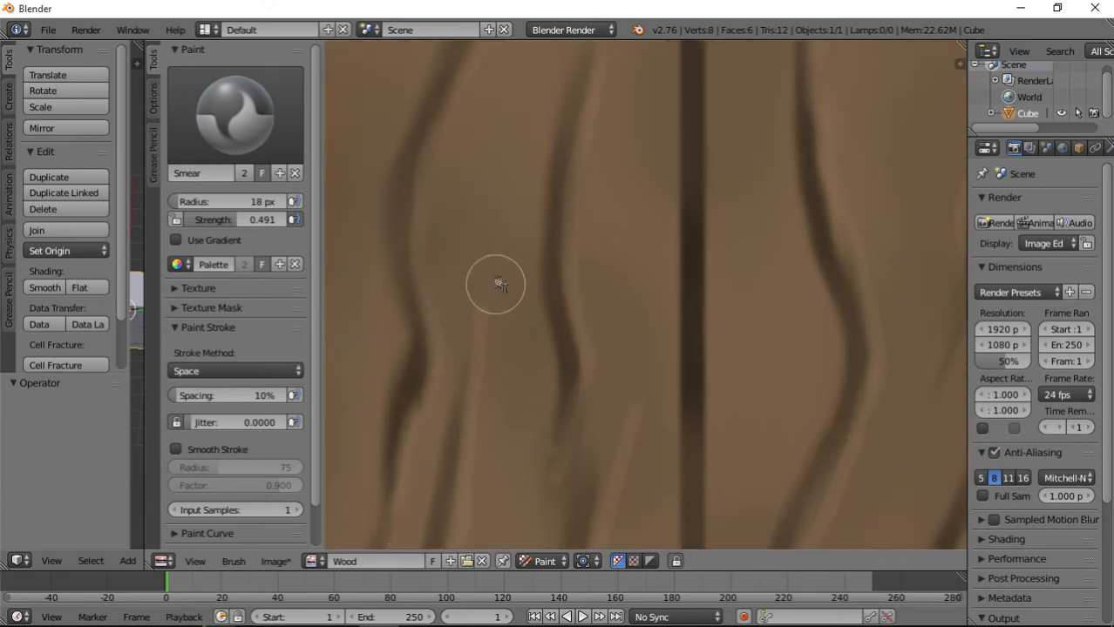
pyautogui.moveTo(610, 108); pyautogui.dragTo(569, 369, button='middle')
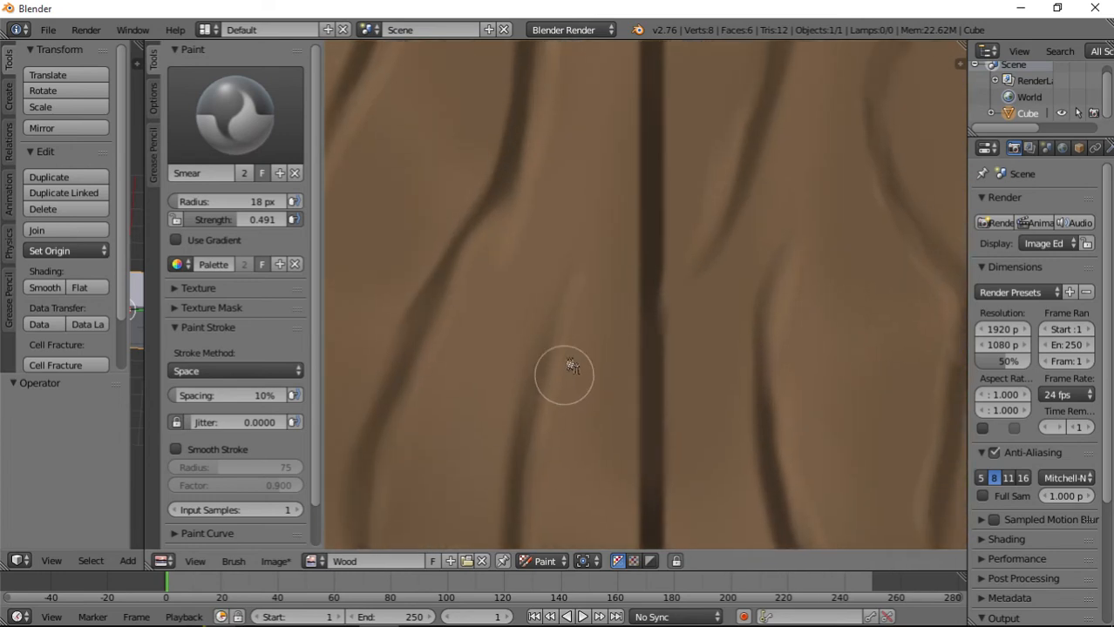
pyautogui.moveTo(572, 313); pyautogui.dragTo(586, 110, button='middle')
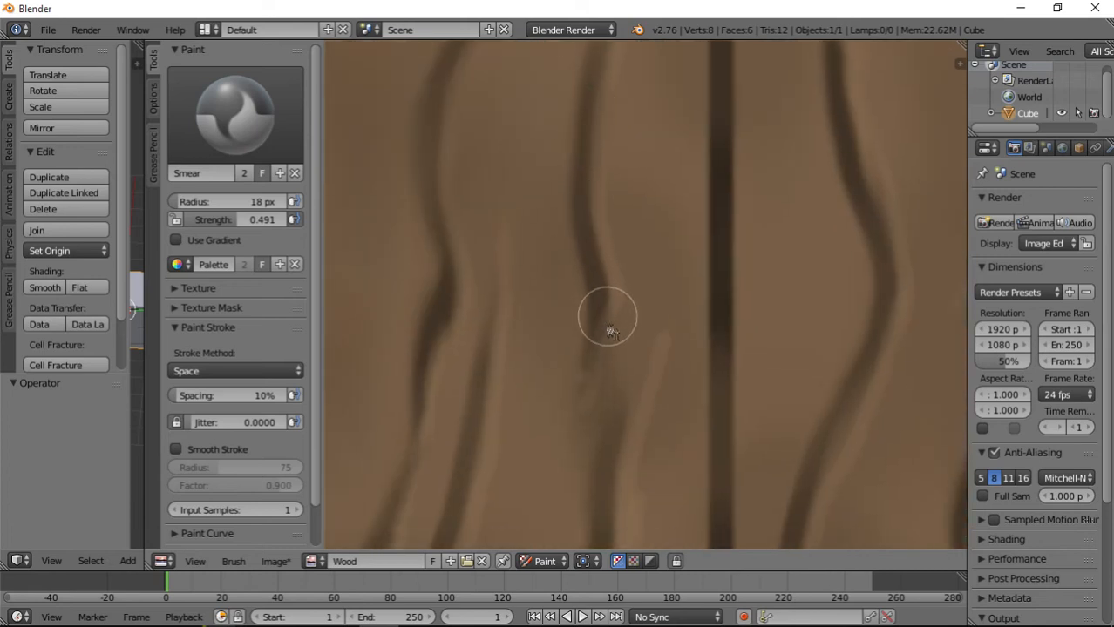
pyautogui.moveTo(603, 159); pyautogui.dragTo(605, 137, button='middle')
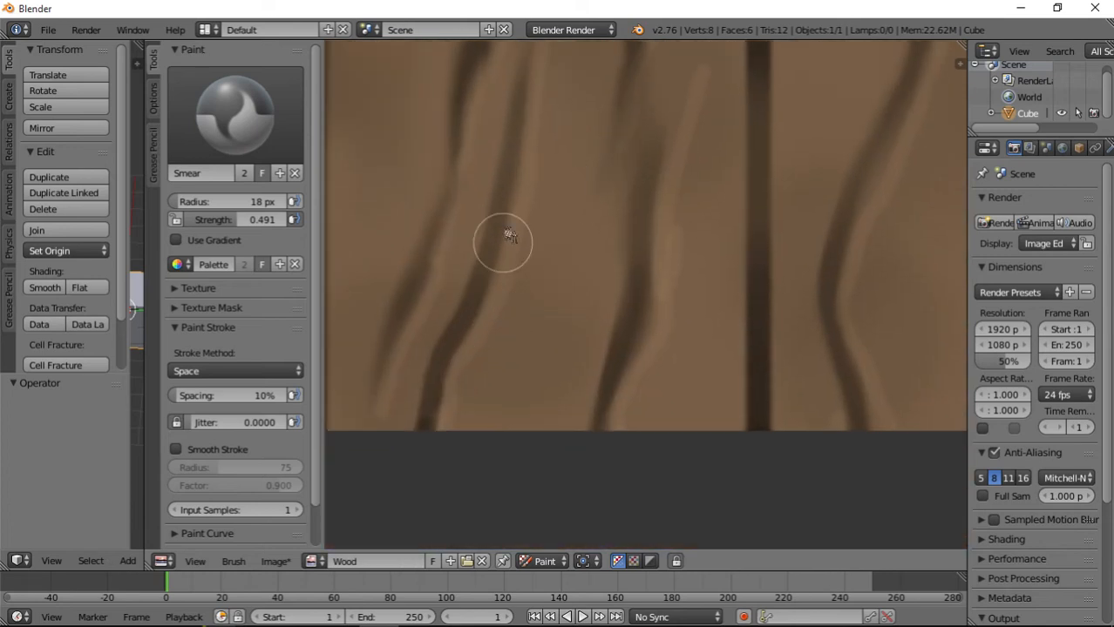
# Smear the highlights along the close pair of grain lines and the lower right-hand line at the bottom end of the third plank.
pyautogui.moveTo(503, 244); pyautogui.dragTo(438, 432)
pyautogui.moveTo(663, 338)
pyautogui.mouseDown()
pyautogui.moveTo(627, 425)
pyautogui.moveTo(661, 320)
pyautogui.moveTo(676, 142)
pyautogui.mouseUp()
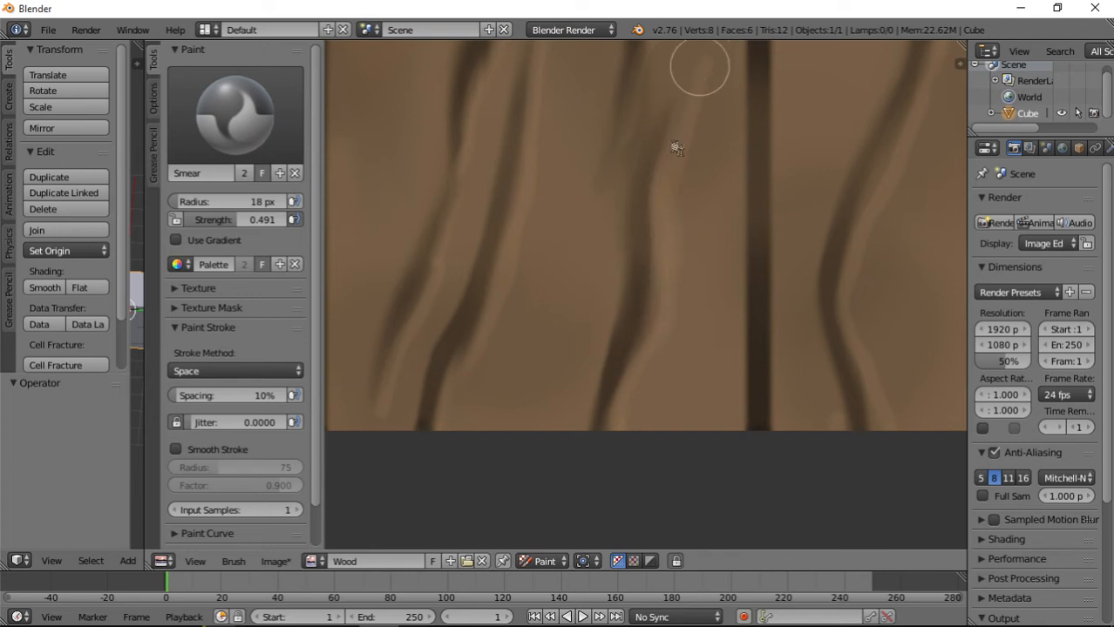
pyautogui.moveTo(467, 296); pyautogui.dragTo(636, 364, button='middle')
pyautogui.moveTo(563, 414)
pyautogui.mouseDown()
pyautogui.moveTo(553, 488)
pyautogui.moveTo(657, 151)
pyautogui.moveTo(660, 96)
pyautogui.mouseUp()
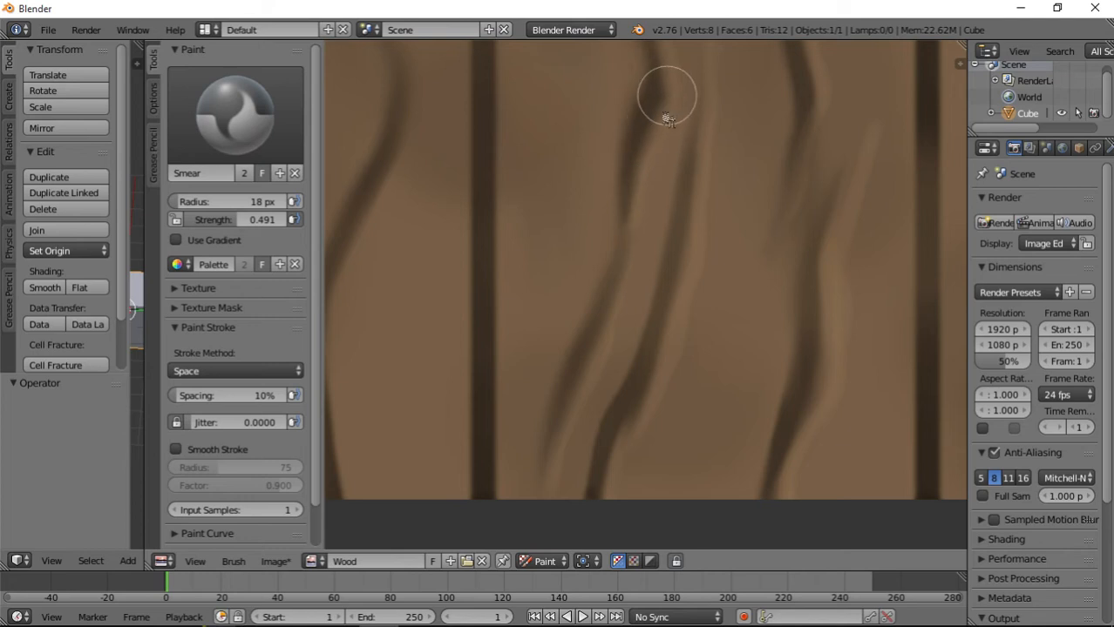
pyautogui.moveTo(660, 96); pyautogui.dragTo(591, 398, button='middle')
# Smear the highlight along the right side of the lower half of the third plank's left-hand grain line.
pyautogui.moveTo(592, 397); pyautogui.dragTo(612, 160)
pyautogui.moveTo(612, 160); pyautogui.dragTo(620, 394, button='middle')
pyautogui.moveTo(593, 63); pyautogui.dragTo(554, 317, button='middle')
pyautogui.moveTo(491, 471)
pyautogui.mouseDown()
pyautogui.moveTo(489, 443)
pyautogui.moveTo(597, 185)
pyautogui.mouseUp()
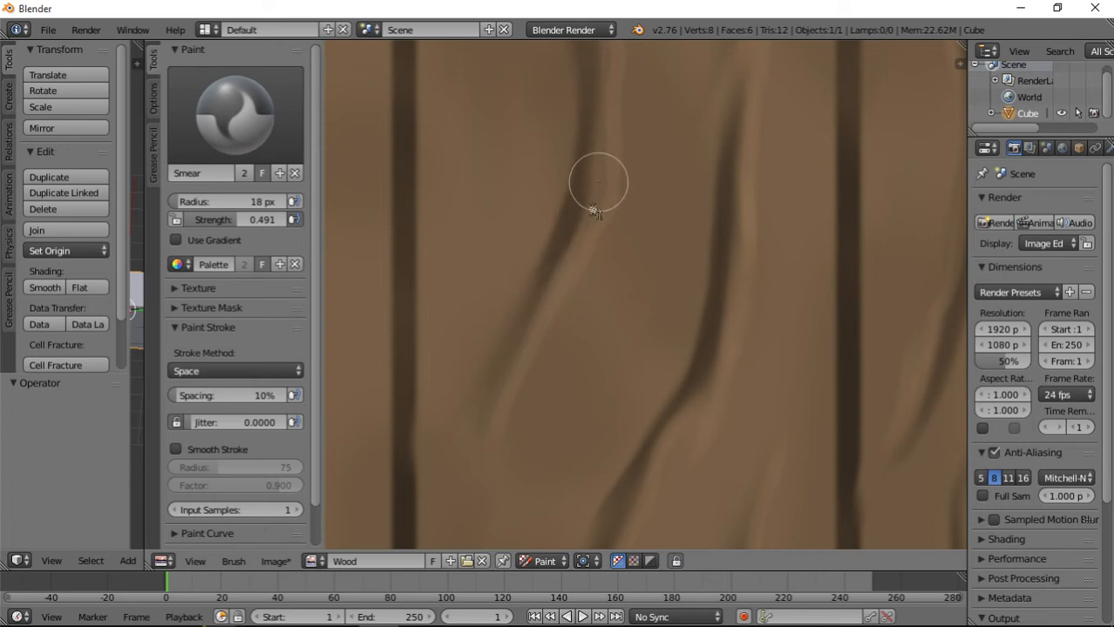
pyautogui.moveTo(583, 232); pyautogui.dragTo(601, 144)
pyautogui.moveTo(603, 144); pyautogui.dragTo(554, 374, button='middle')
# Blend the highlight beside the upper half of the third plank's left-hand grain line with smear strokes toward the top edge.
pyautogui.moveTo(557, 375); pyautogui.dragTo(543, 221)
pyautogui.moveTo(543, 289); pyautogui.dragTo(520, 142)
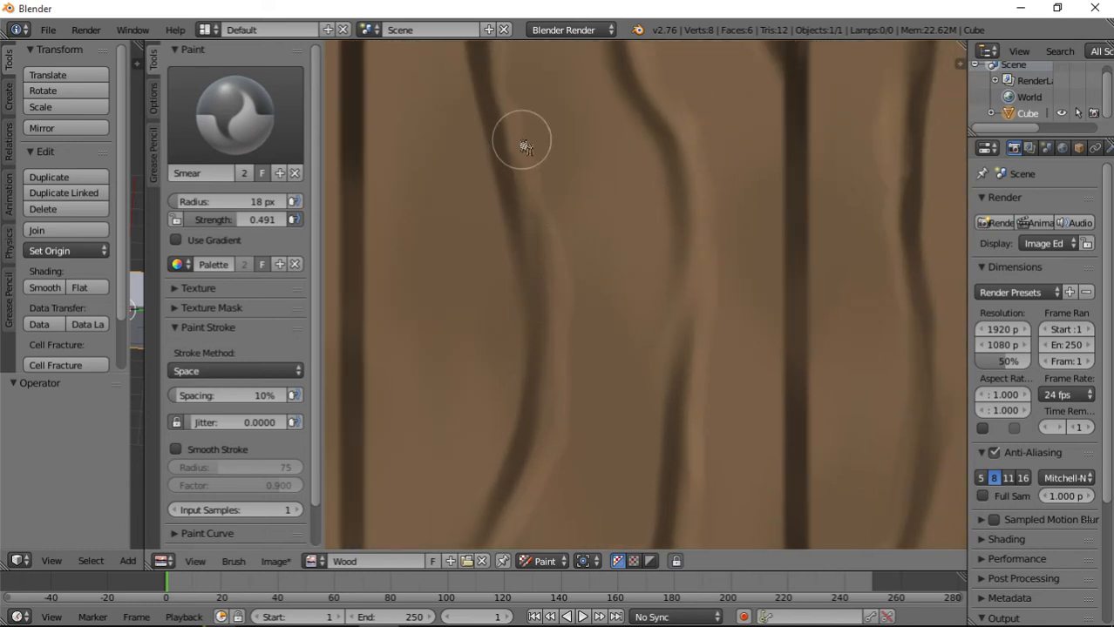
pyautogui.moveTo(548, 238); pyautogui.dragTo(502, 72)
pyautogui.moveTo(528, 124); pyautogui.dragTo(527, 336, button='middle')
pyautogui.moveTo(497, 313); pyautogui.dragTo(495, 150)
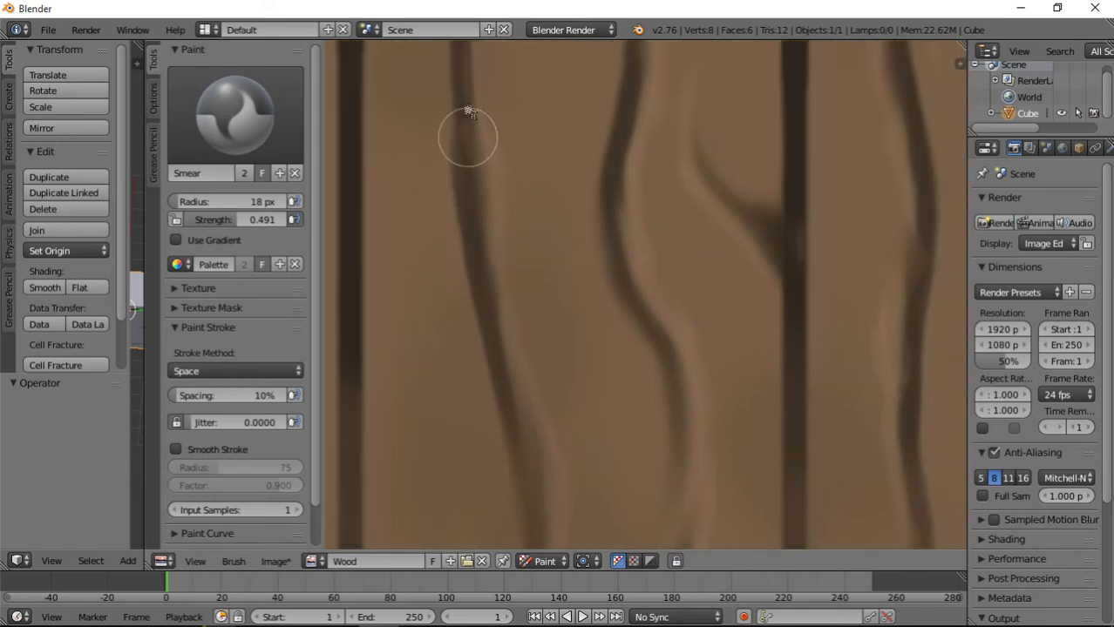
pyautogui.moveTo(467, 129)
pyautogui.mouseDown(button='middle')
pyautogui.moveTo(487, 261)
pyautogui.moveTo(473, 294)
pyautogui.mouseUp(button='middle')
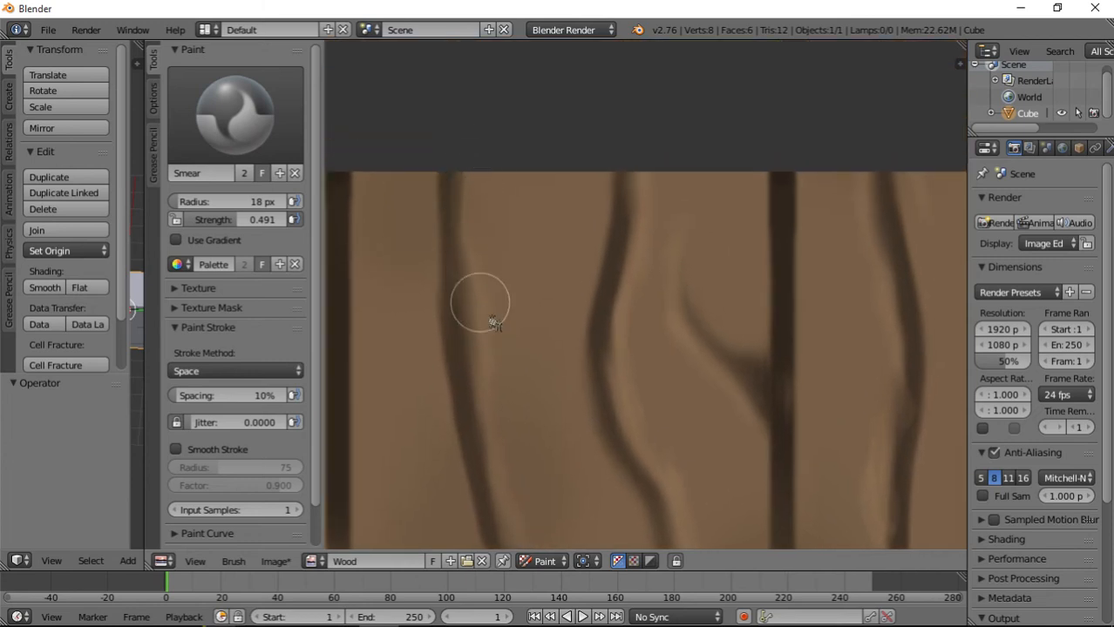
# Set the brush radius to 58 px, switch to the TexDraw brush and darken its paint colour to a dark brown.
pyautogui.scroll(-9, 499, 331)
pyautogui.scroll(2, 612, 416)
pyautogui.moveTo(612, 414); pyautogui.dragTo(586, 315, button='middle')
pyautogui.scroll(2, 586, 336)
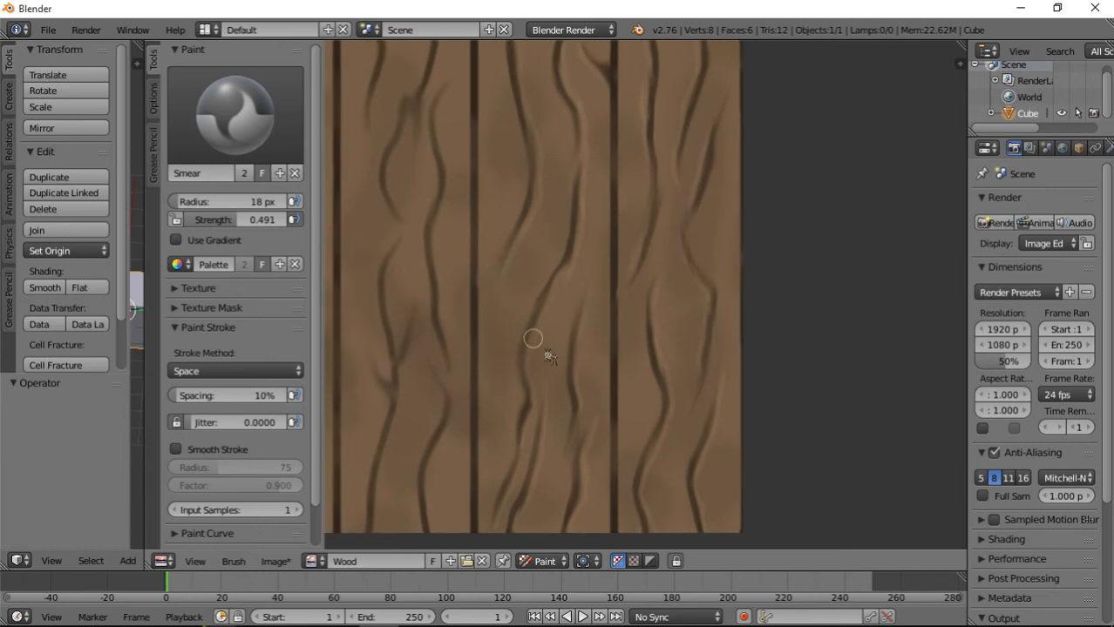
pyautogui.scroll(-2, 560, 315)
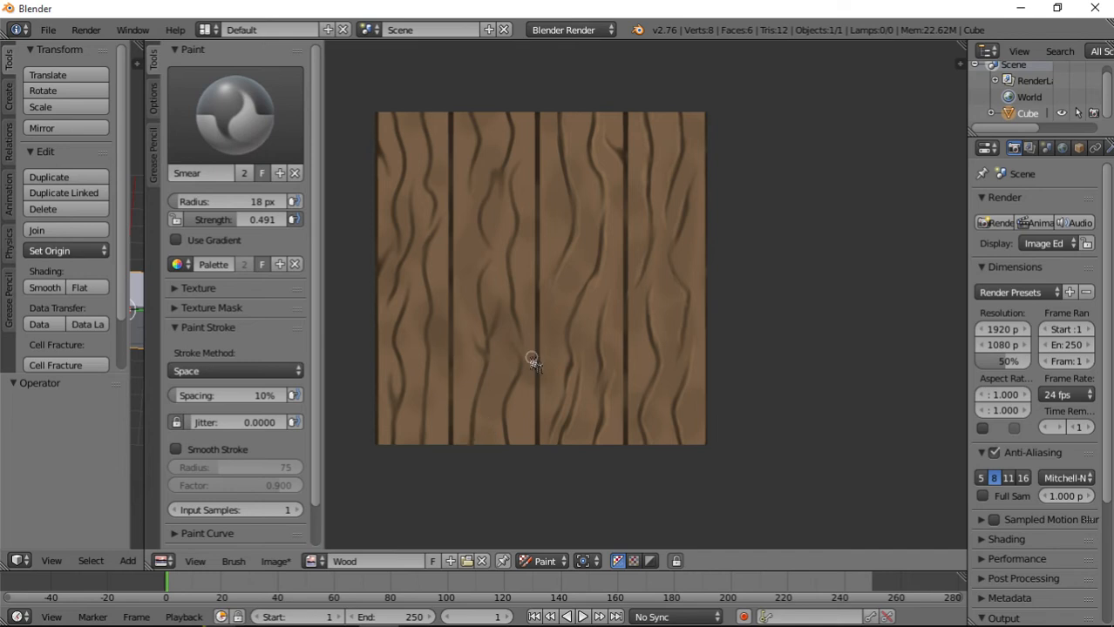
pyautogui.moveTo(442, 335); pyautogui.dragTo(475, 354, button='middle')
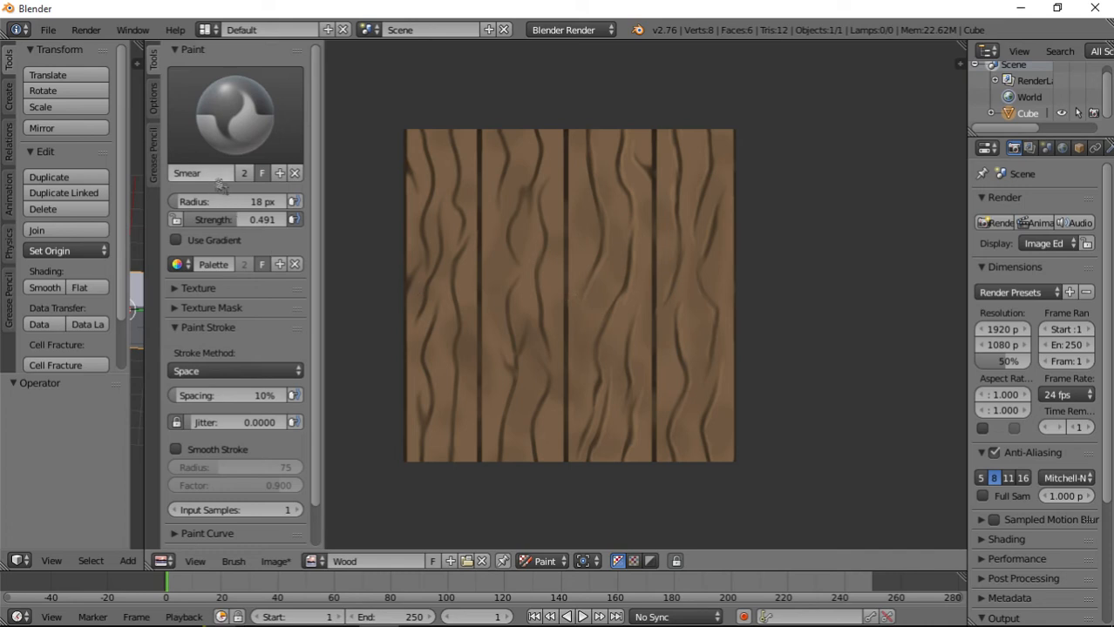
pyautogui.moveTo(228, 204); pyautogui.dragTo(231, 204)
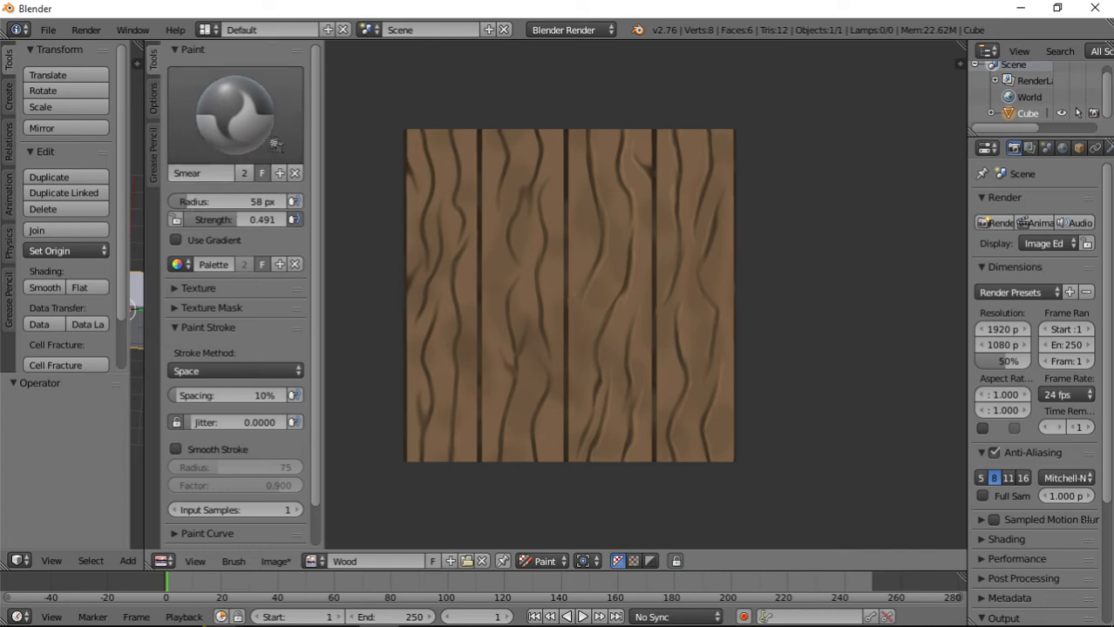
pyautogui.click(235, 114)
pyautogui.click(523, 214)
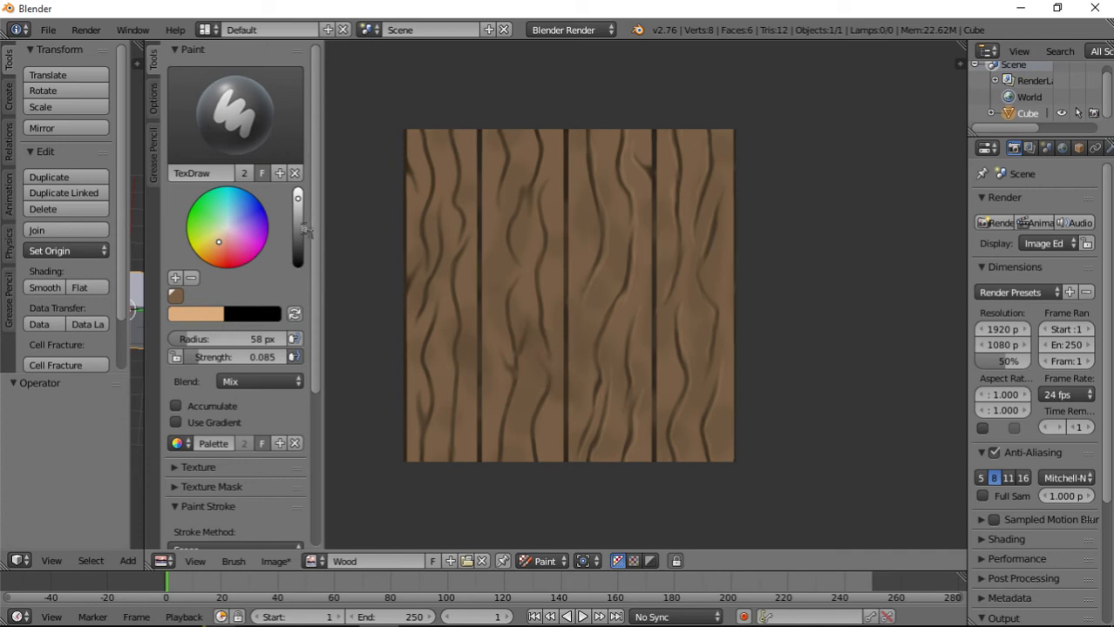
pyautogui.moveTo(302, 239); pyautogui.dragTo(303, 252)
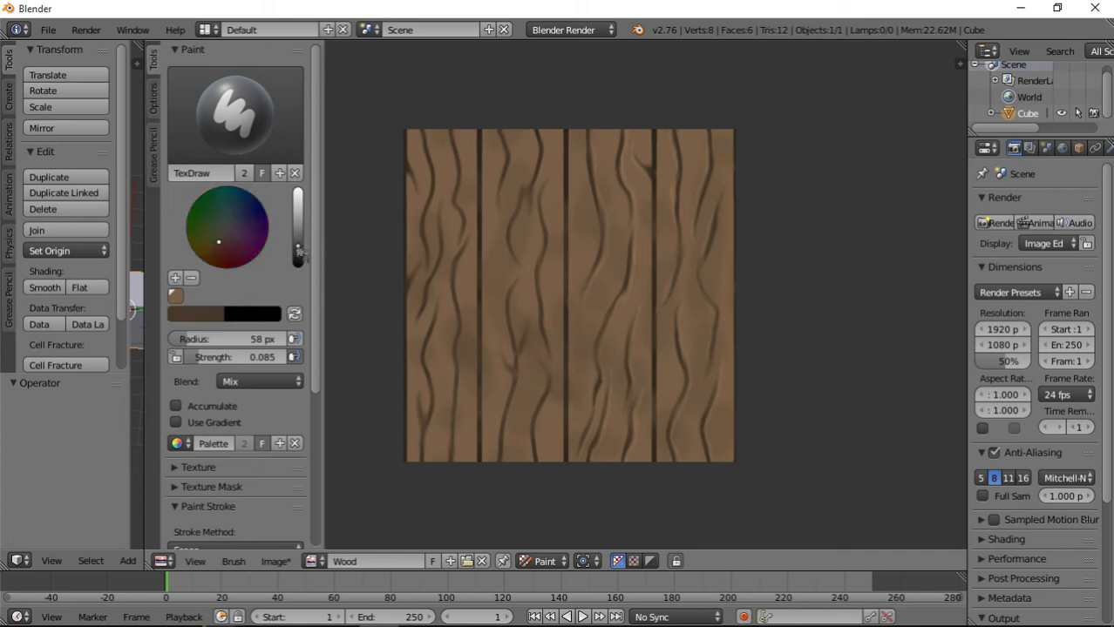
# Set the TexDraw brush to strength 0.179 and radius 40 px, with the Line stroke method.
pyautogui.moveTo(242, 357)
pyautogui.mouseDown()
pyautogui.moveTo(253, 358)
pyautogui.moveTo(229, 341)
pyautogui.moveTo(262, 339)
pyautogui.moveTo(222, 339)
pyautogui.mouseUp()
pyautogui.scroll(-6, 219, 434)
pyautogui.click(235, 328)
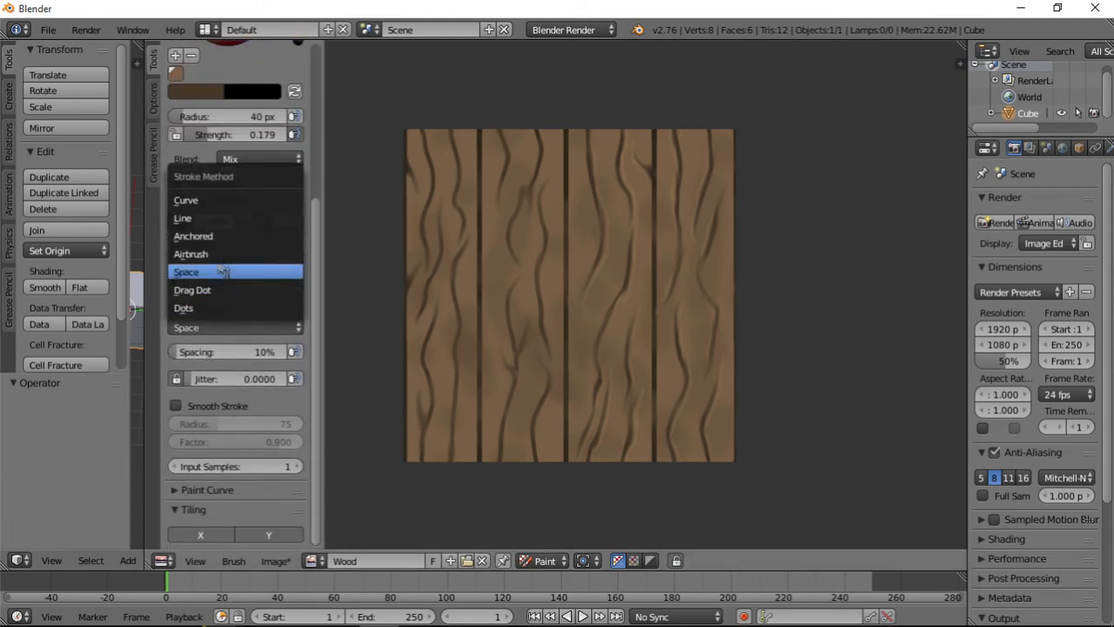
pyautogui.click(229, 222)
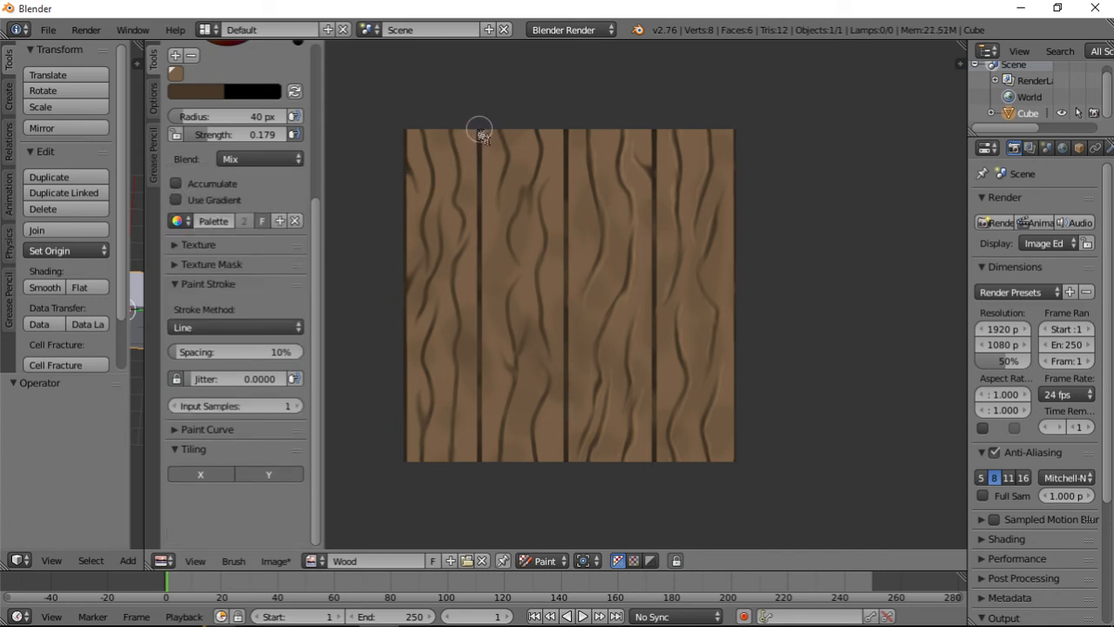
# Try straight dark brown strokes down the first plank seam, raising the brush strength between them.
pyautogui.moveTo(480, 133); pyautogui.dragTo(479, 463)
pyautogui.moveTo(240, 135); pyautogui.dragTo(247, 135)
pyautogui.moveTo(480, 132)
pyautogui.mouseDown()
pyautogui.moveTo(498, 436)
pyautogui.moveTo(481, 473)
pyautogui.mouseUp()
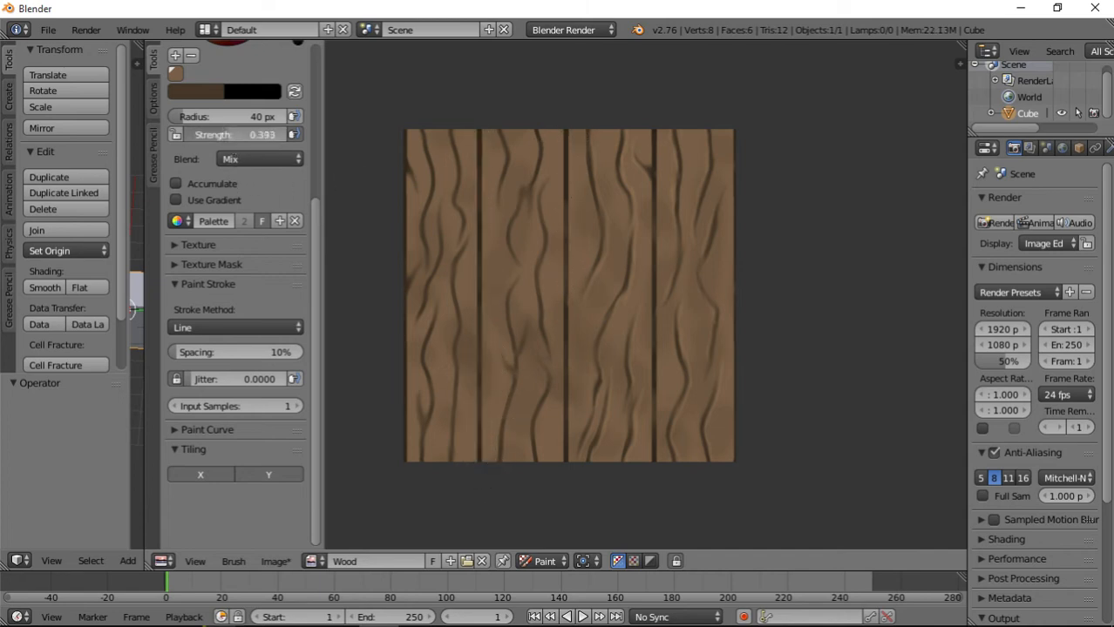
# Set the brush strength to 0.444 and paint straight dark shadow lines down the three plank seams and the texture's right edge.
pyautogui.moveTo(248, 136); pyautogui.dragTo(249, 135)
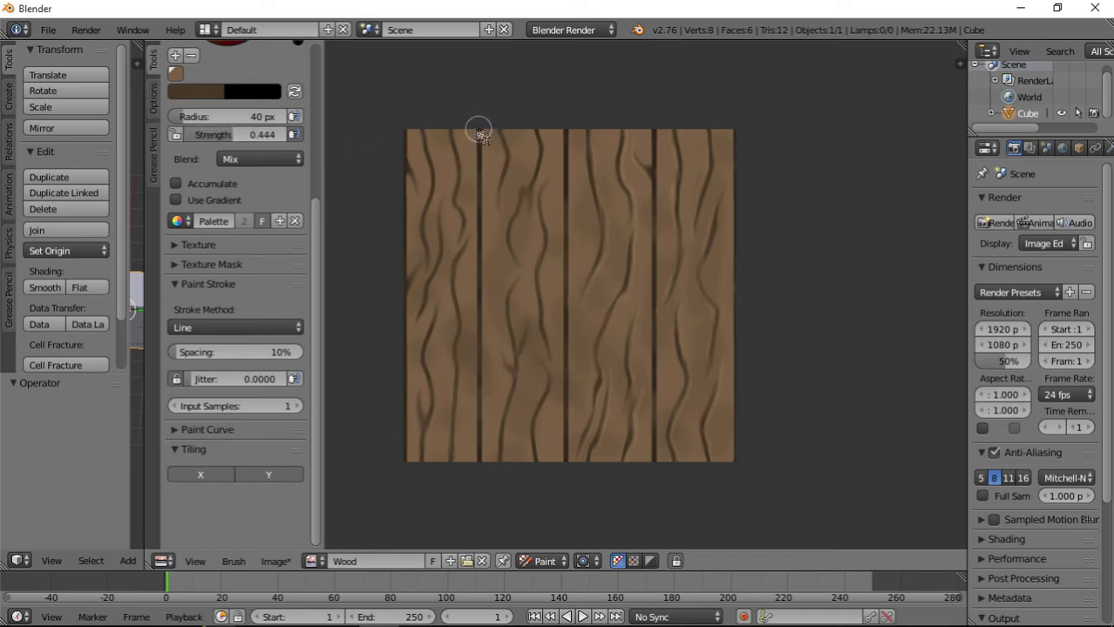
pyautogui.moveTo(481, 135); pyautogui.dragTo(481, 470)
pyautogui.moveTo(567, 133); pyautogui.dragTo(567, 468)
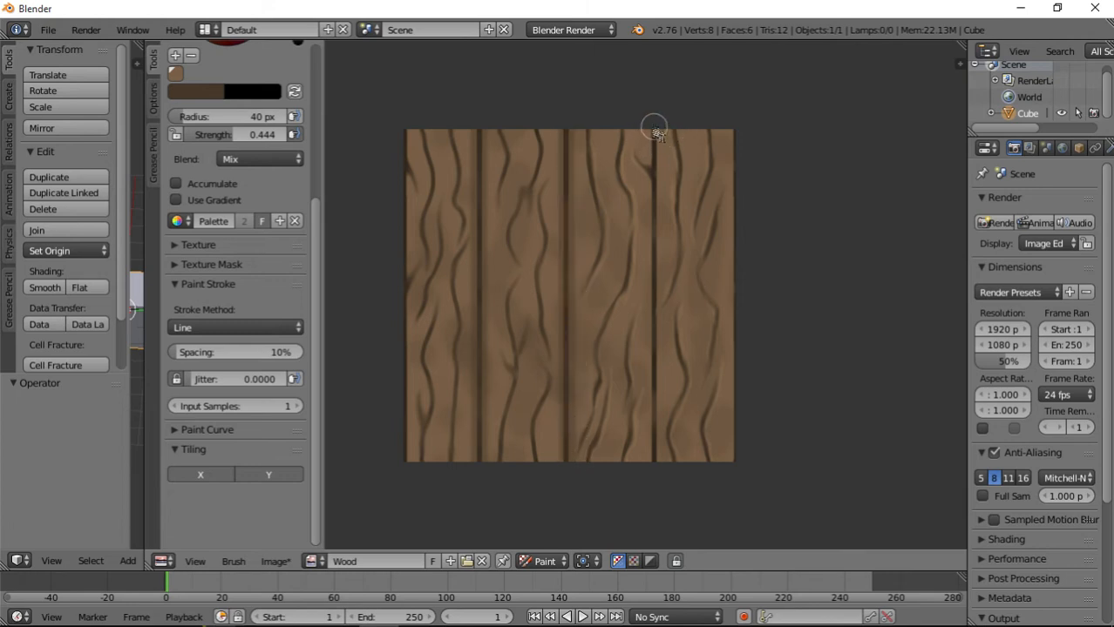
pyautogui.moveTo(653, 133)
pyautogui.mouseDown()
pyautogui.moveTo(641, 440)
pyautogui.moveTo(655, 468)
pyautogui.mouseUp()
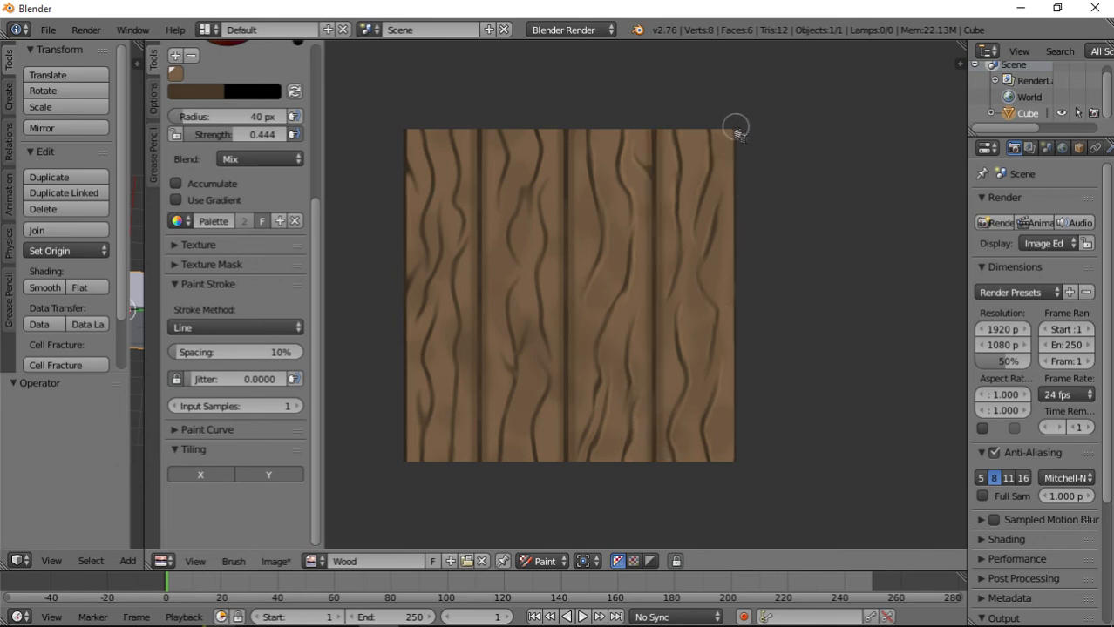
pyautogui.moveTo(734, 127)
pyautogui.mouseDown()
pyautogui.moveTo(708, 427)
pyautogui.moveTo(736, 480)
pyautogui.mouseUp()
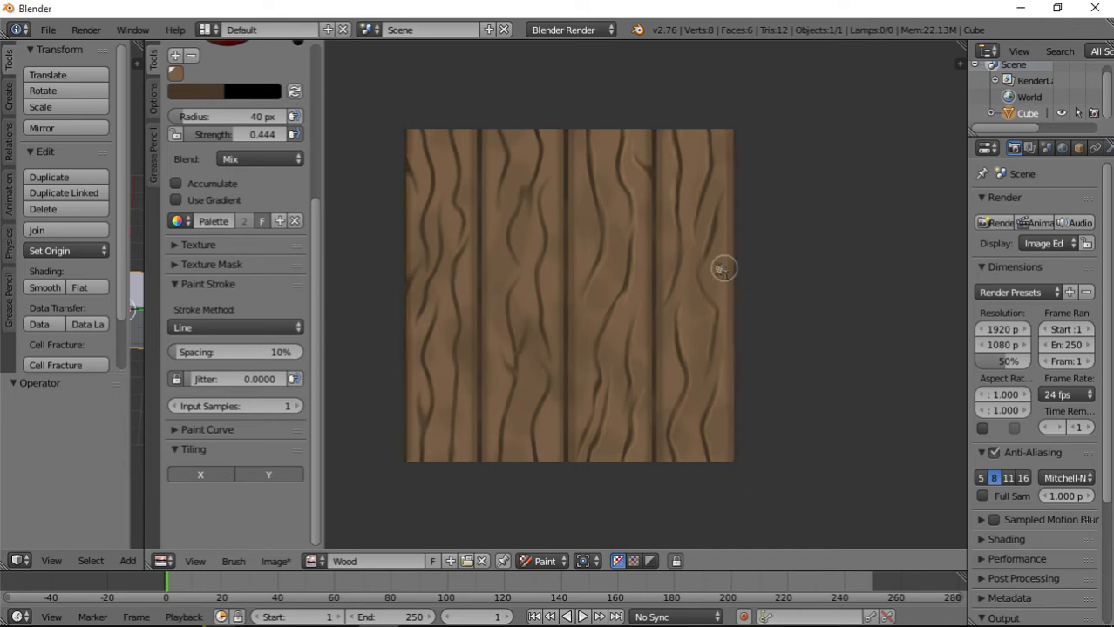
# Hide the image editor's tool shelf and save the painted wood image as Woodie.png in the Desktop folder.
pyautogui.scroll(2, 602, 315)
pyautogui.scroll(-2, 558, 298)
pyautogui.moveTo(557, 298); pyautogui.dragTo(615, 277, button='middle')
pyautogui.scroll(1, 640, 311)
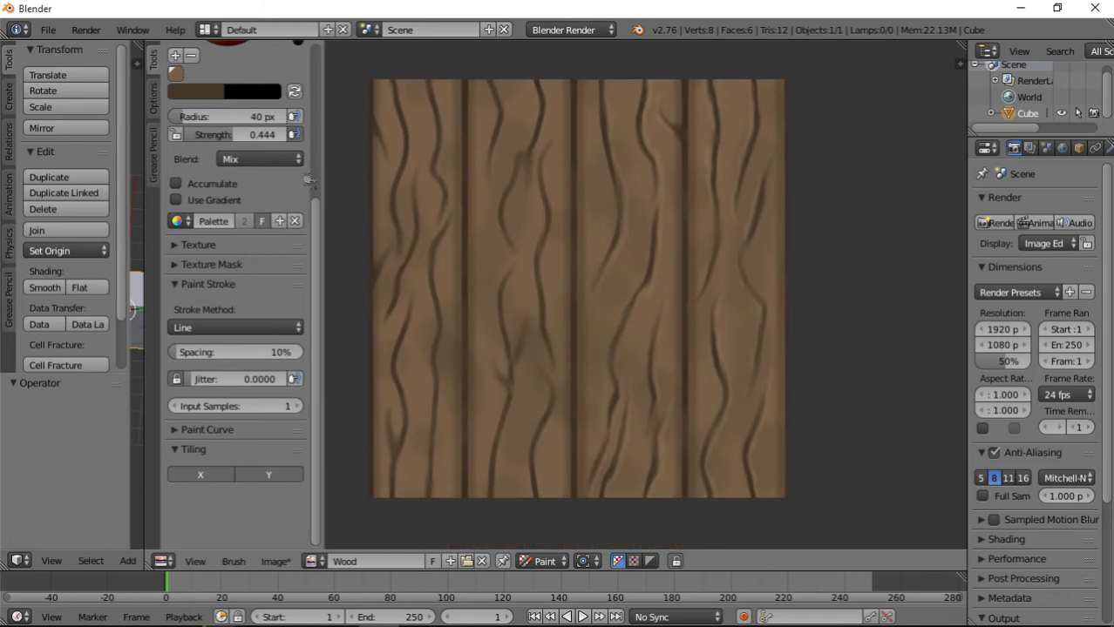
pyautogui.press('t')
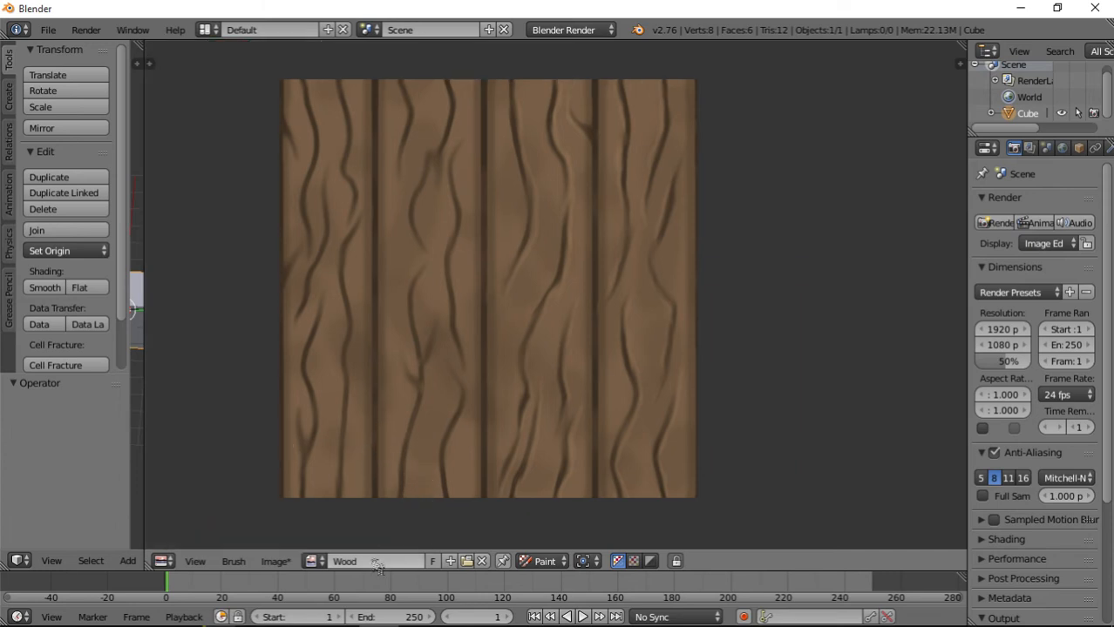
pyautogui.click(274, 563)
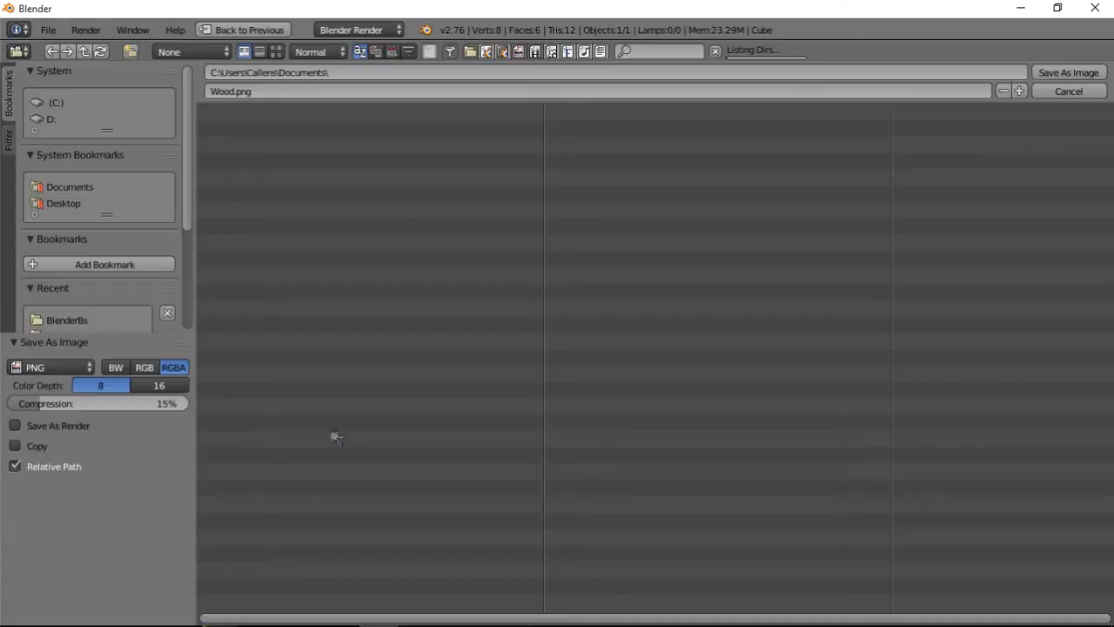
pyautogui.click(309, 429)
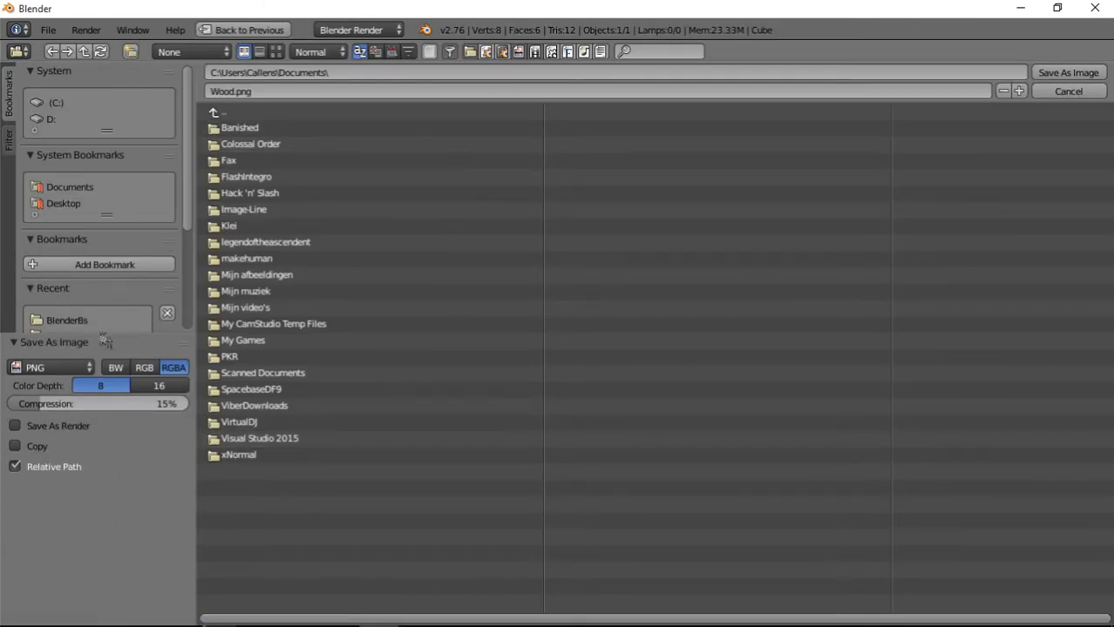
pyautogui.click(63, 203)
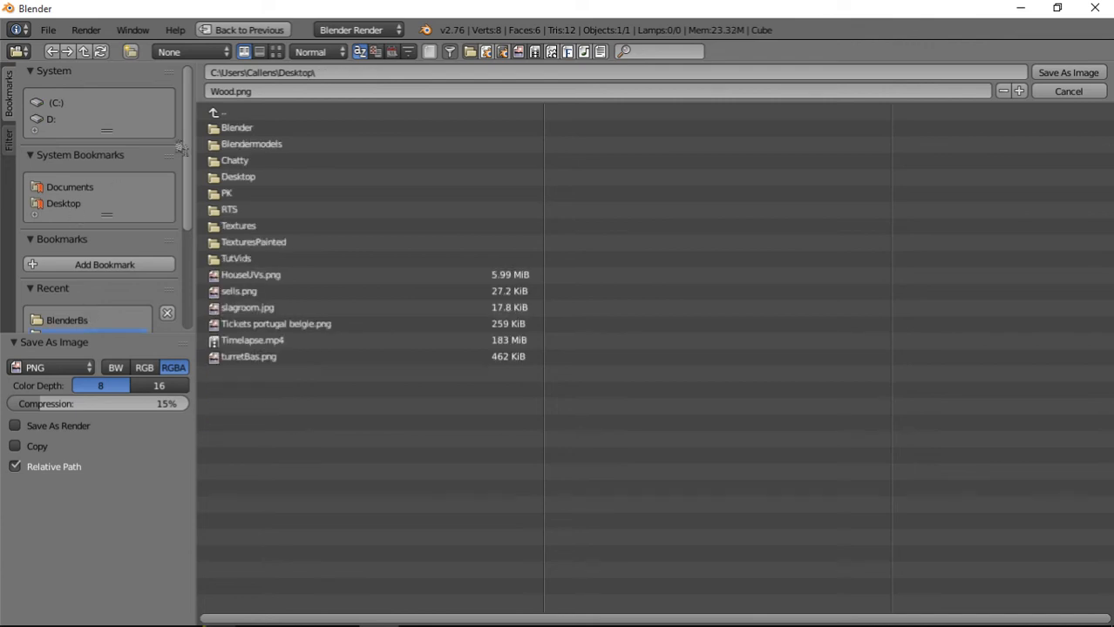
pyautogui.click(243, 92)
pyautogui.click(234, 91)
pyautogui.click(1073, 74)
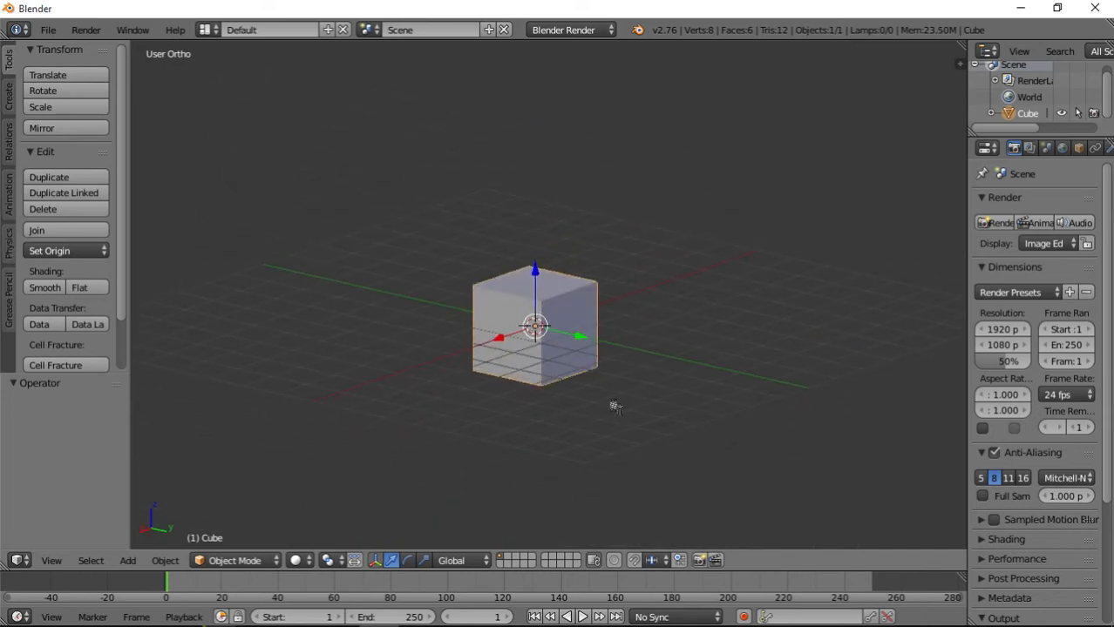
# Set the cube material's diffuse intensity to 1.000 and its specular intensity to 0.000.
pyautogui.press('Tab')
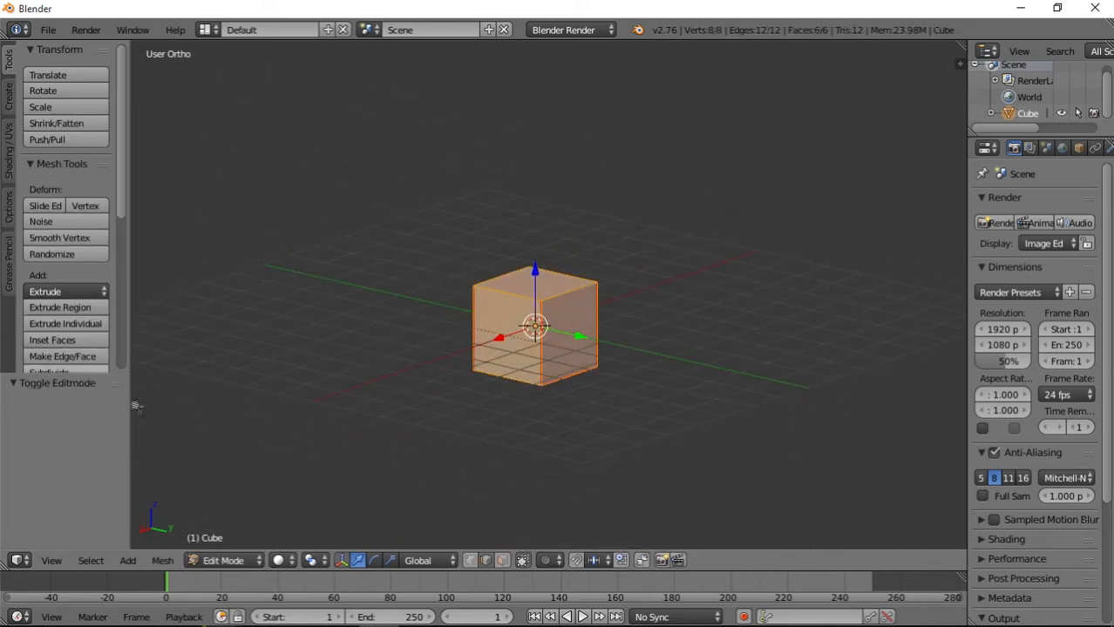
pyautogui.press('Tab')
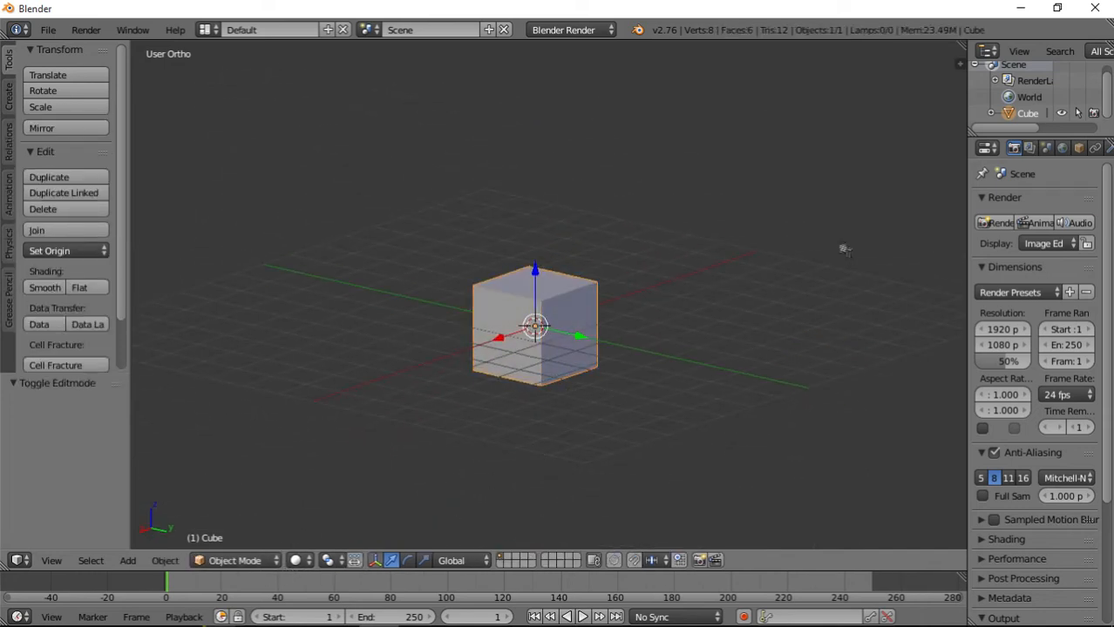
pyautogui.scroll(-5, 1055, 150)
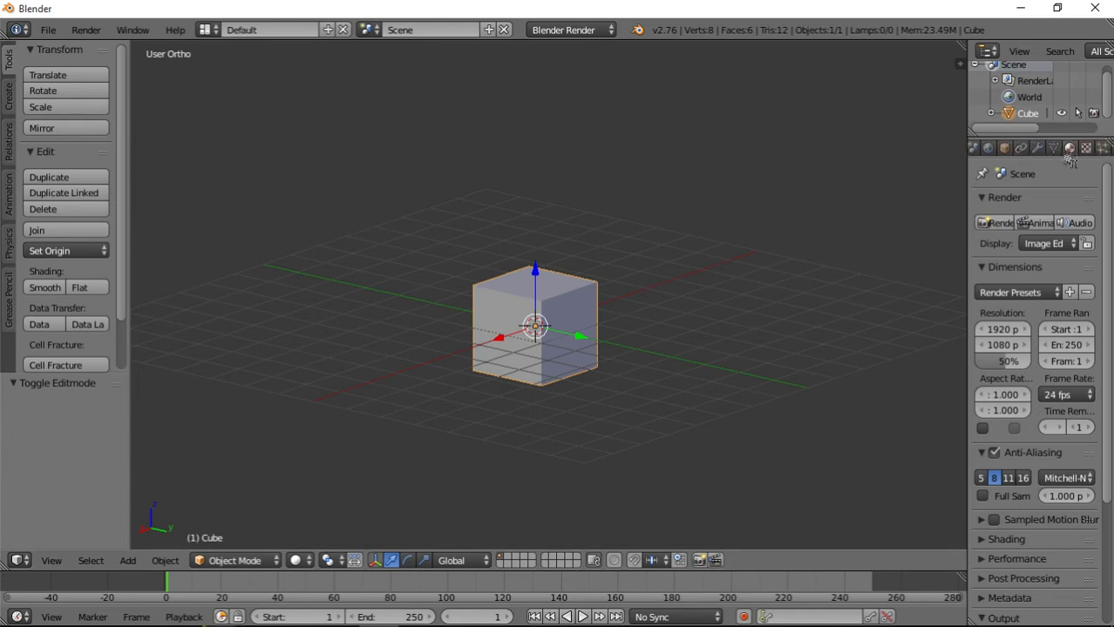
pyautogui.click(1070, 150)
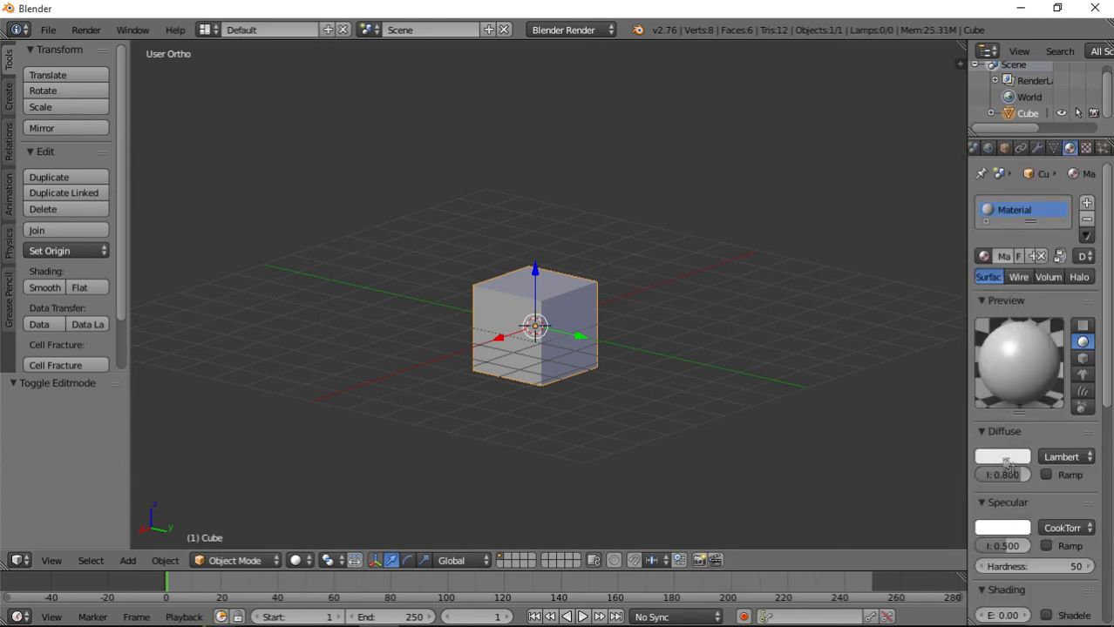
pyautogui.moveTo(1008, 476); pyautogui.dragTo(1029, 477)
pyautogui.moveTo(1012, 548); pyautogui.dragTo(979, 547)
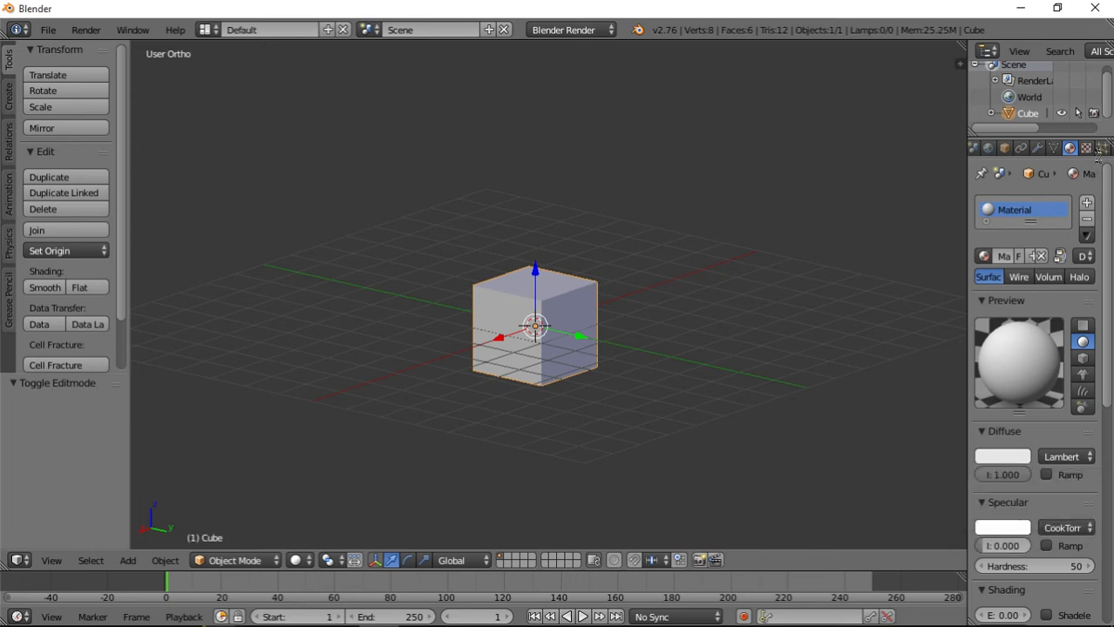
# Change the type of the cube material's texture Tex to Image or Movie.
pyautogui.click(1087, 149)
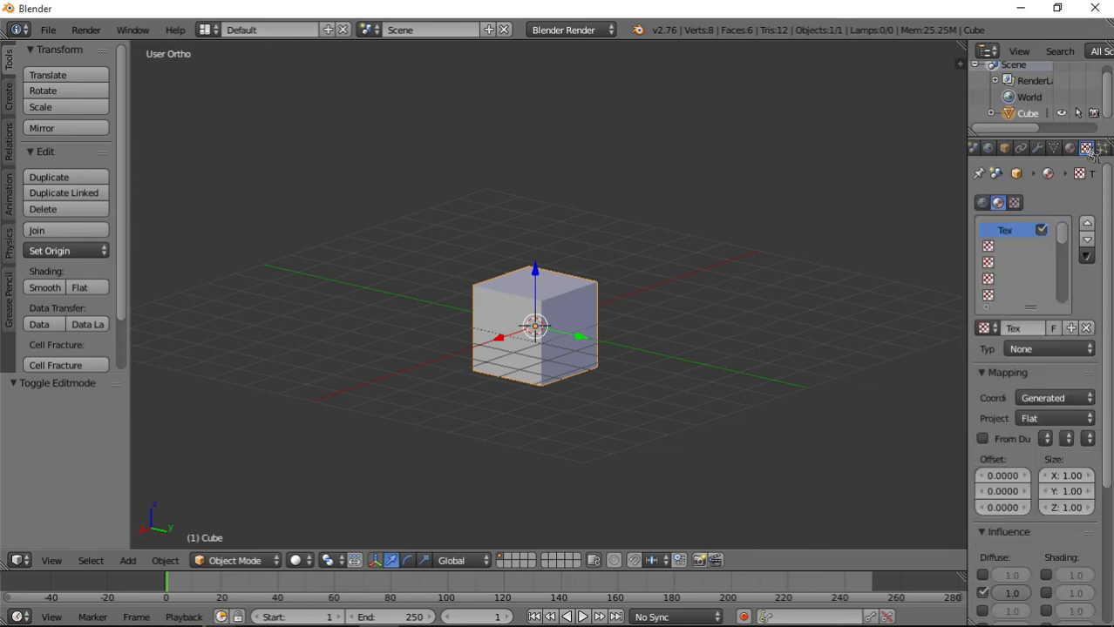
pyautogui.click(1046, 349)
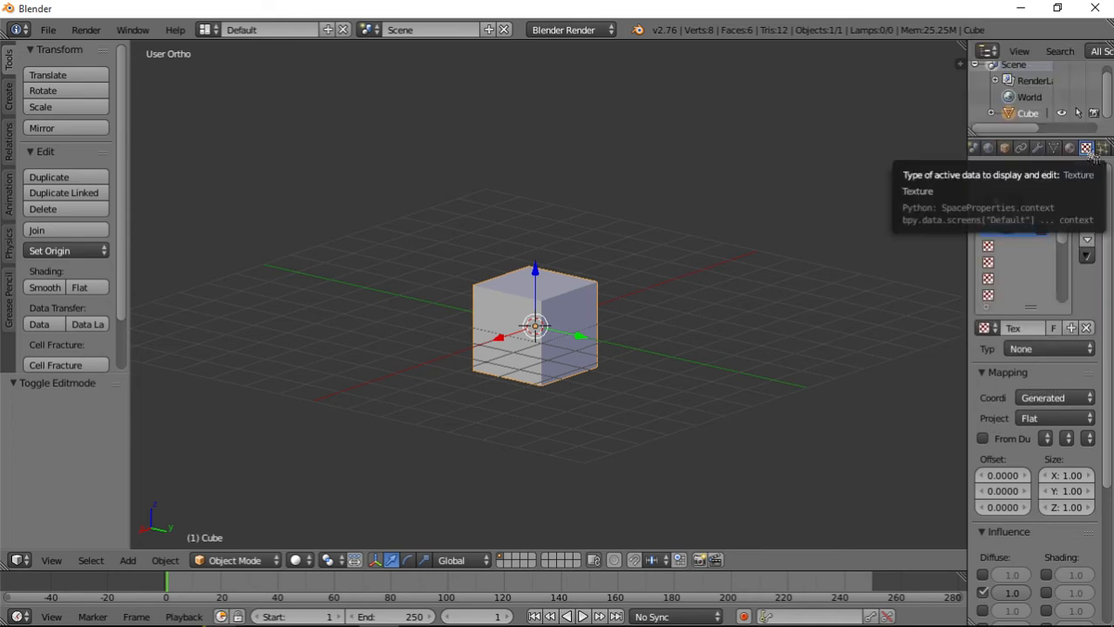
pyautogui.click(1070, 149)
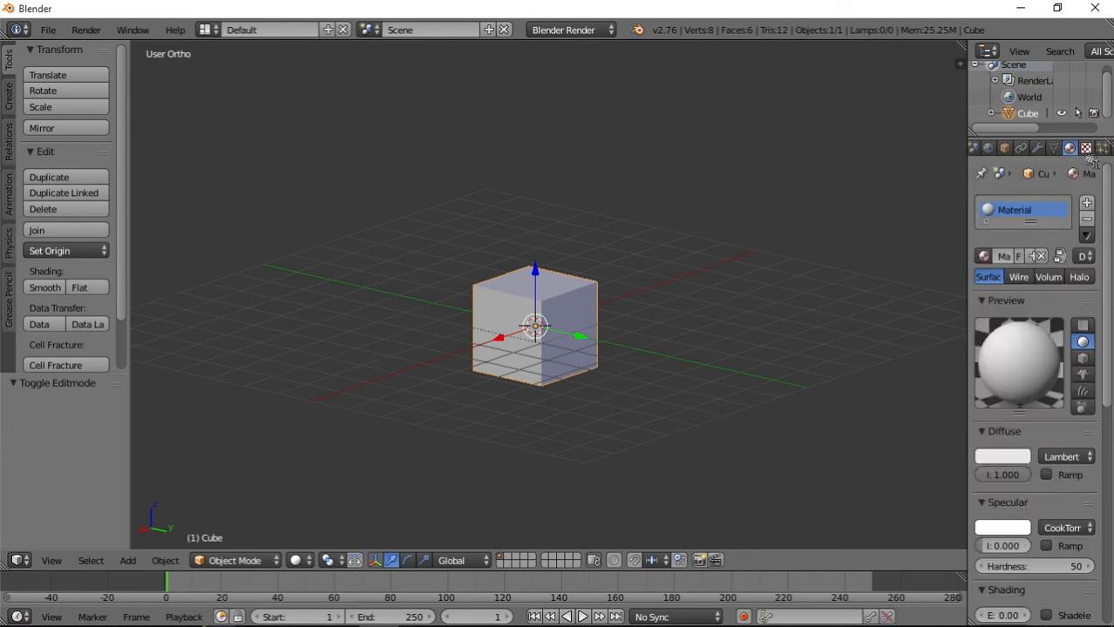
pyautogui.click(1087, 150)
pyautogui.click(1046, 353)
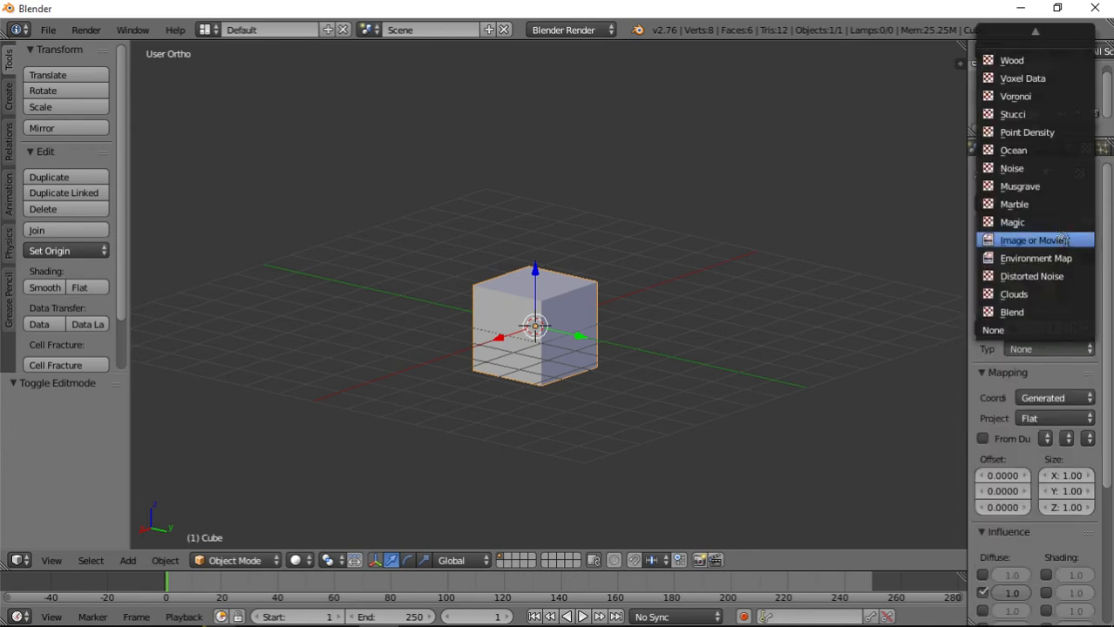
pyautogui.click(1041, 240)
# Load Woodie.png from the Desktop folder as the image for the cube's texture.
pyautogui.scroll(-5, 1053, 369)
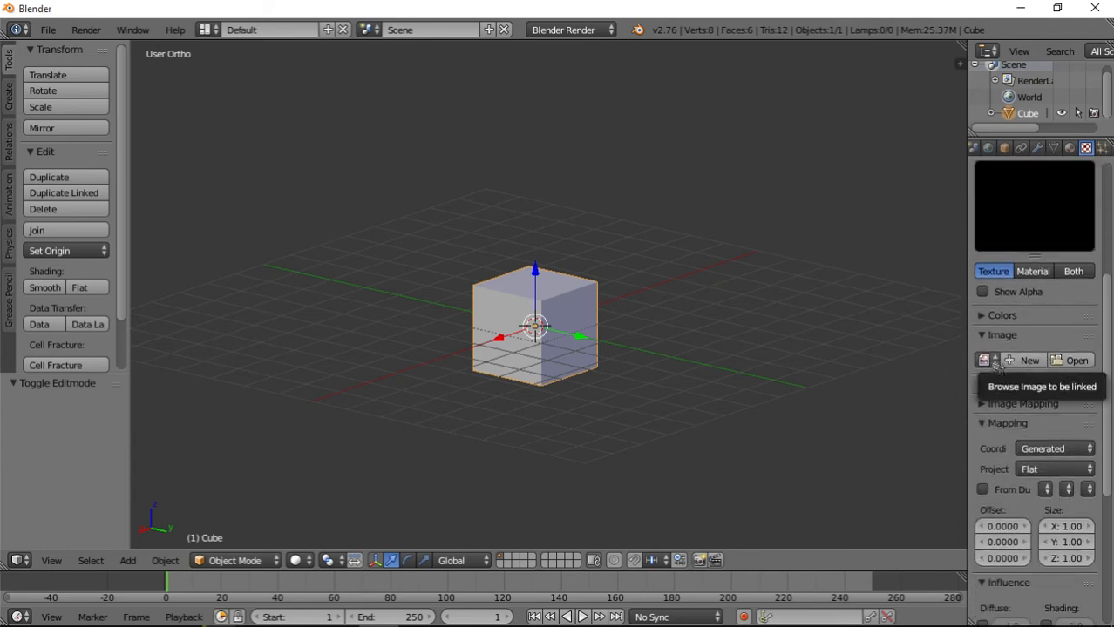
pyautogui.click(1068, 360)
pyautogui.click(87, 320)
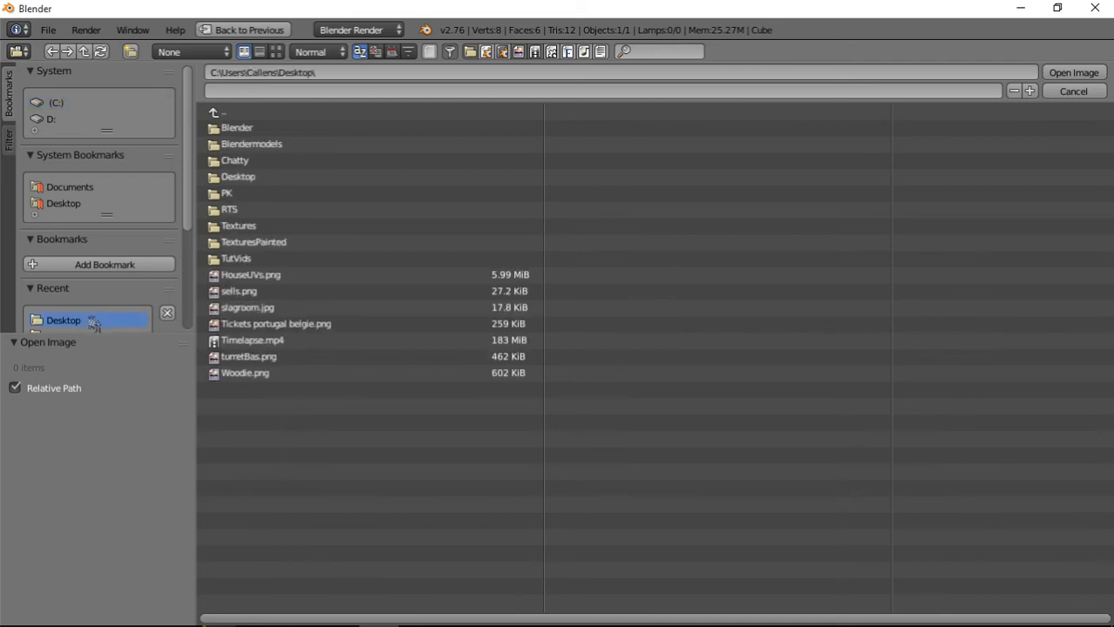
pyautogui.click(246, 374)
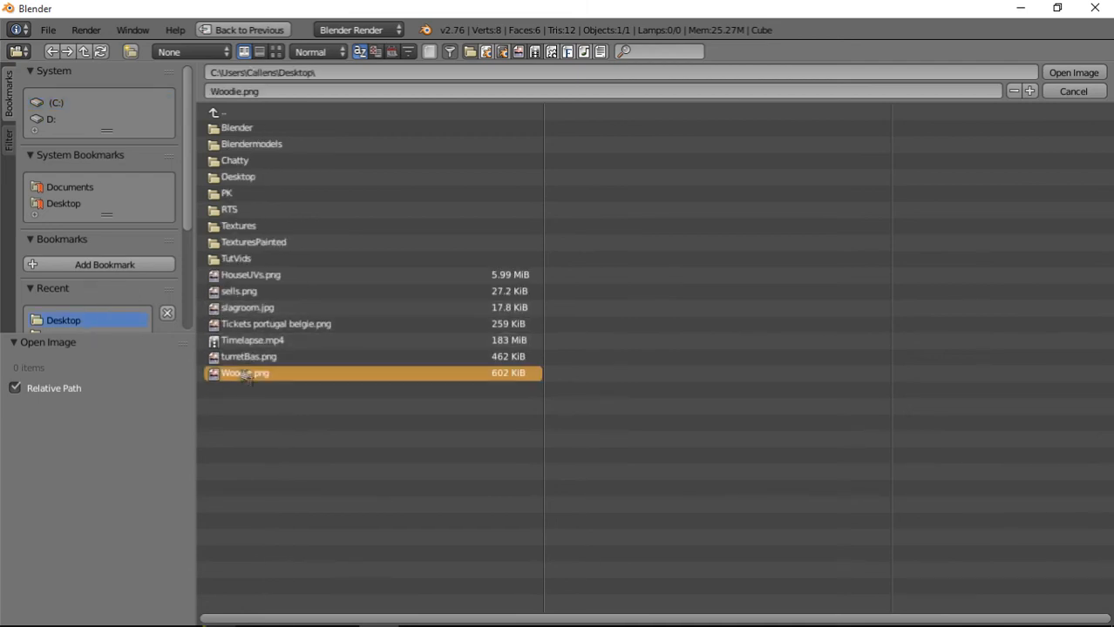
pyautogui.doubleClick(246, 373)
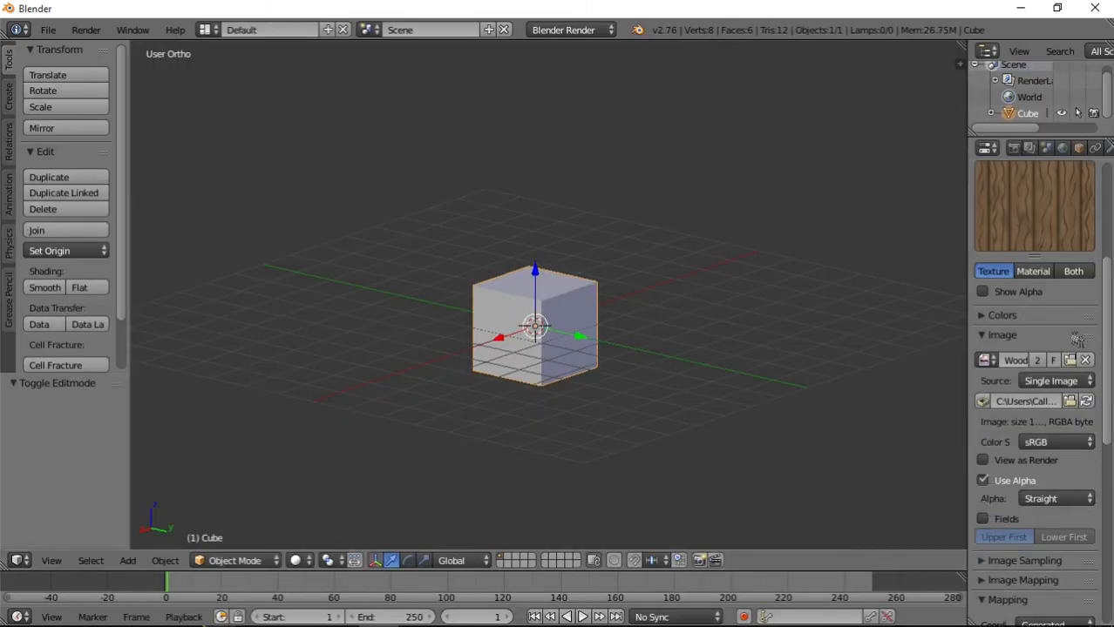
# Switch the viewport shading to Material and add a point lamp to the scene.
pyautogui.click(305, 565)
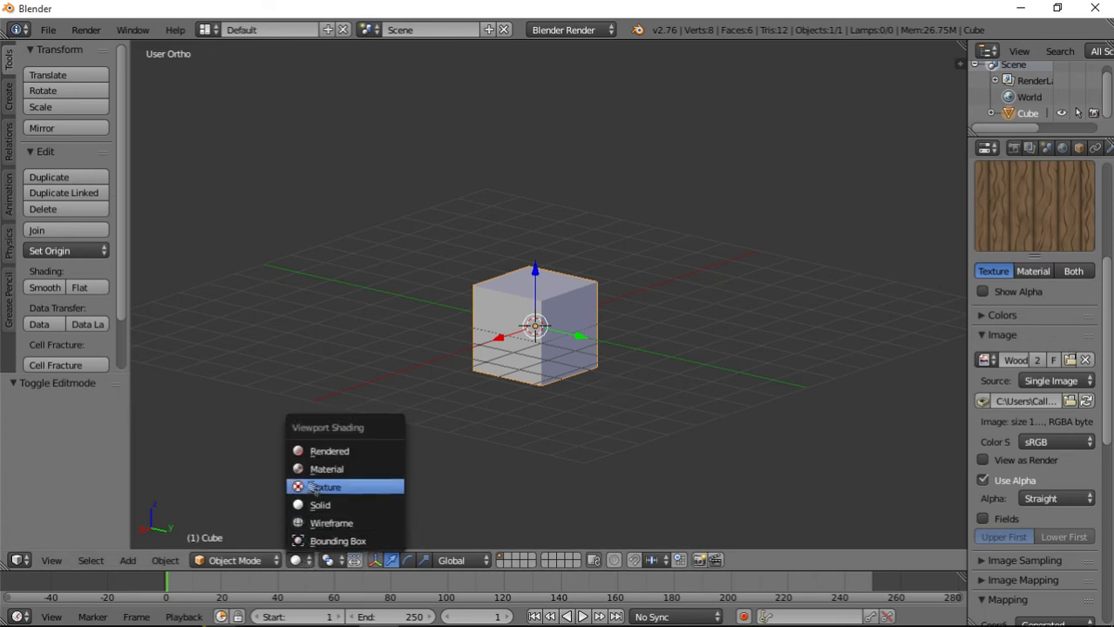
pyautogui.click(321, 477)
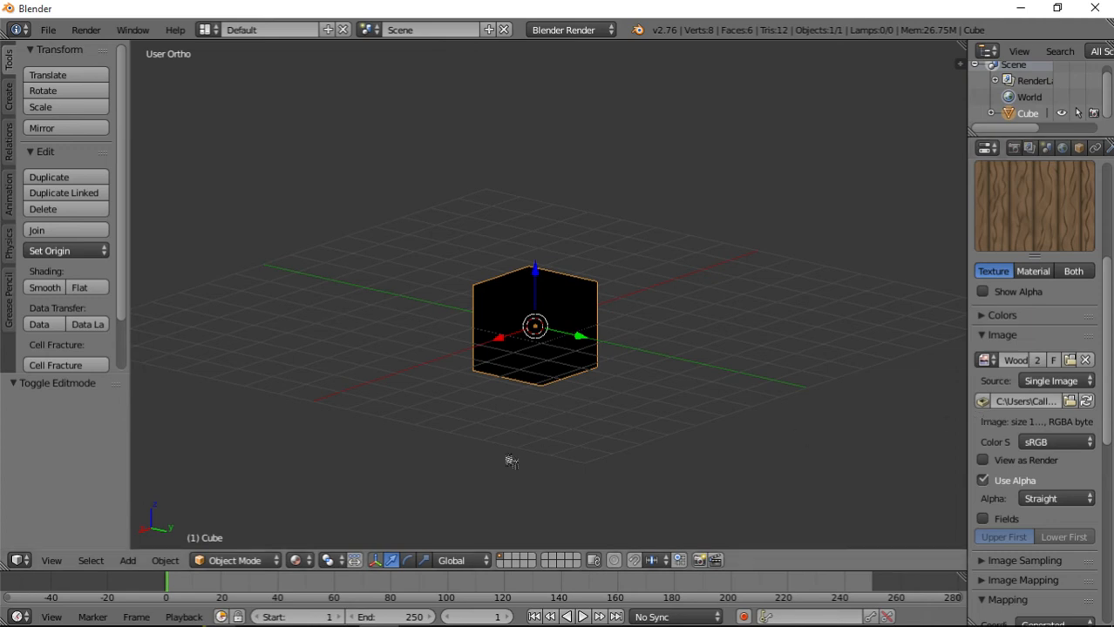
pyautogui.click(9, 96)
pyautogui.scroll(-2, 92, 312)
pyautogui.scroll(-4, 91, 311)
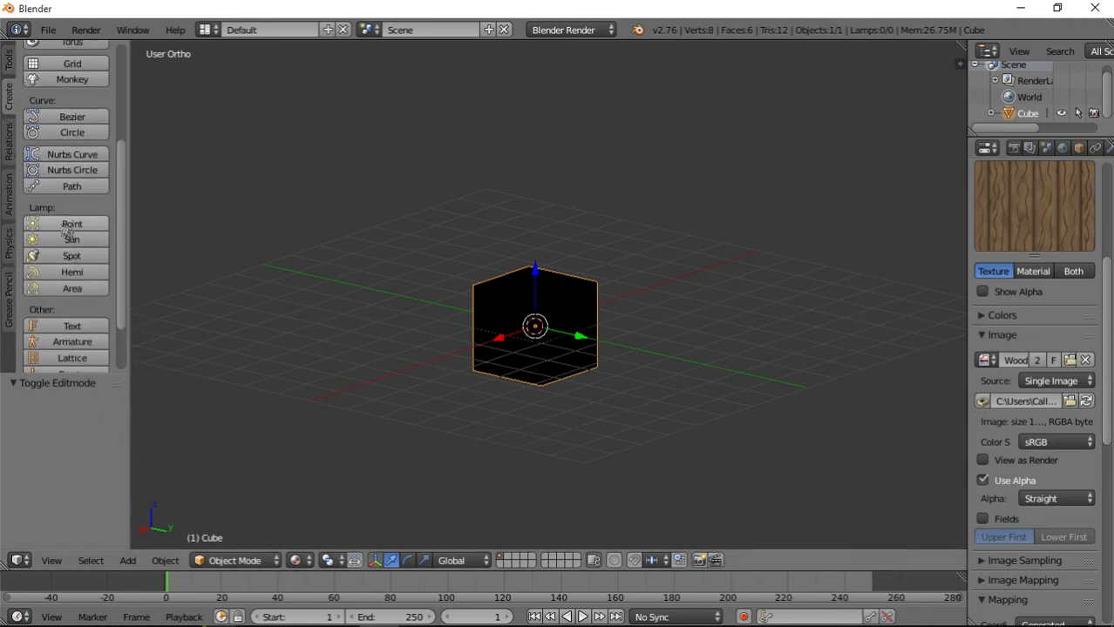
pyautogui.click(72, 224)
# Move the point lamp 5 units along X, 4 units along Y and 4 units along Z.
pyautogui.press('g')
pyautogui.press('x')
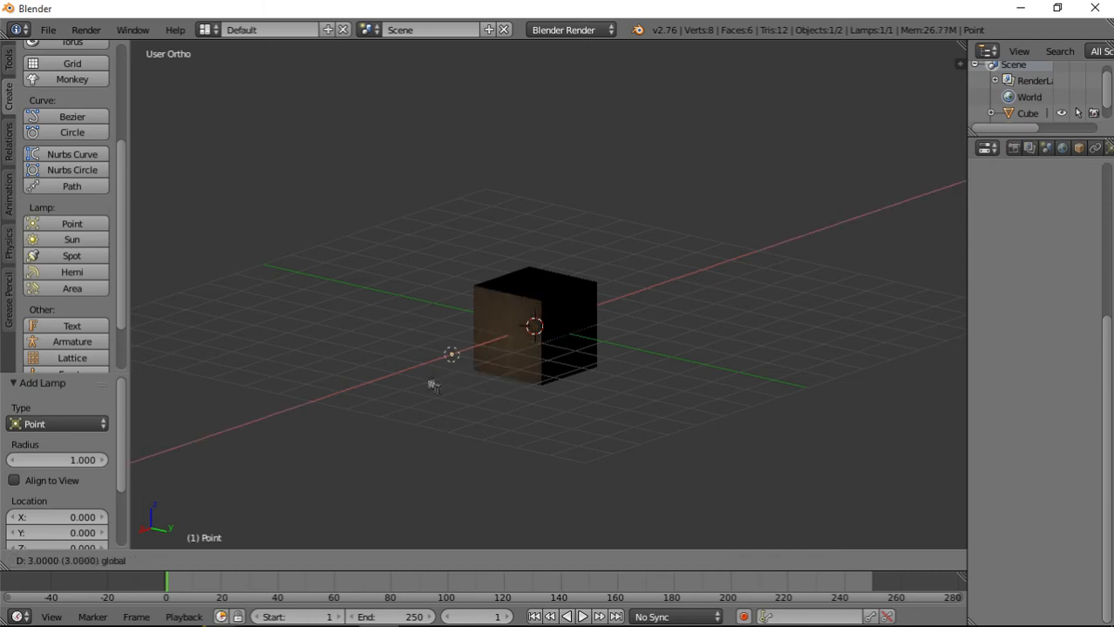
pyautogui.click(373, 410)
pyautogui.press('g')
pyautogui.press('y')
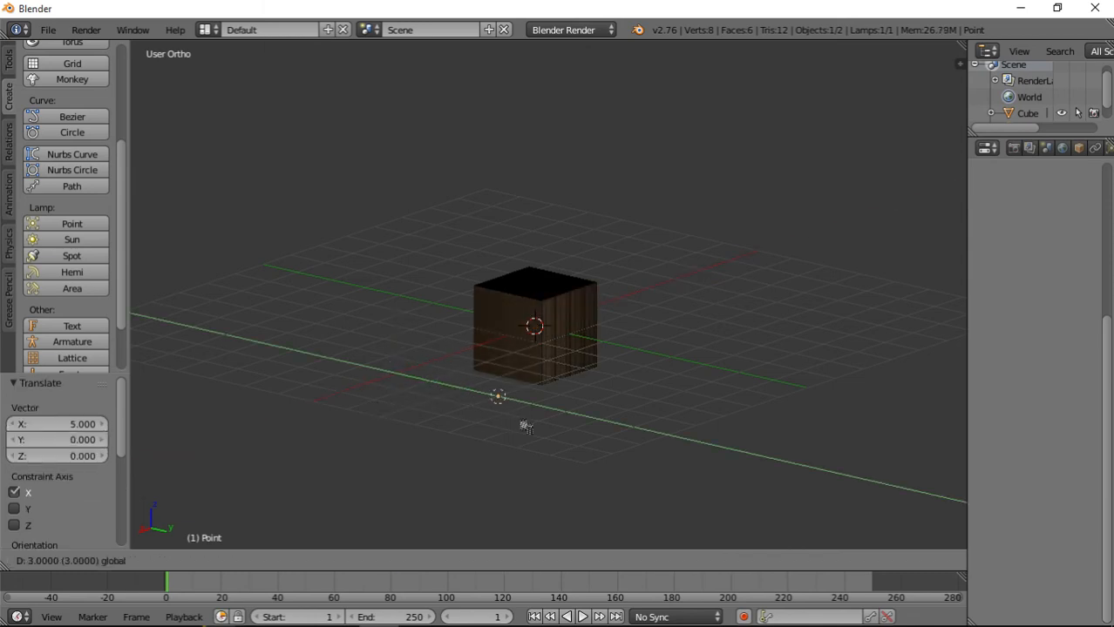
pyautogui.click(565, 442)
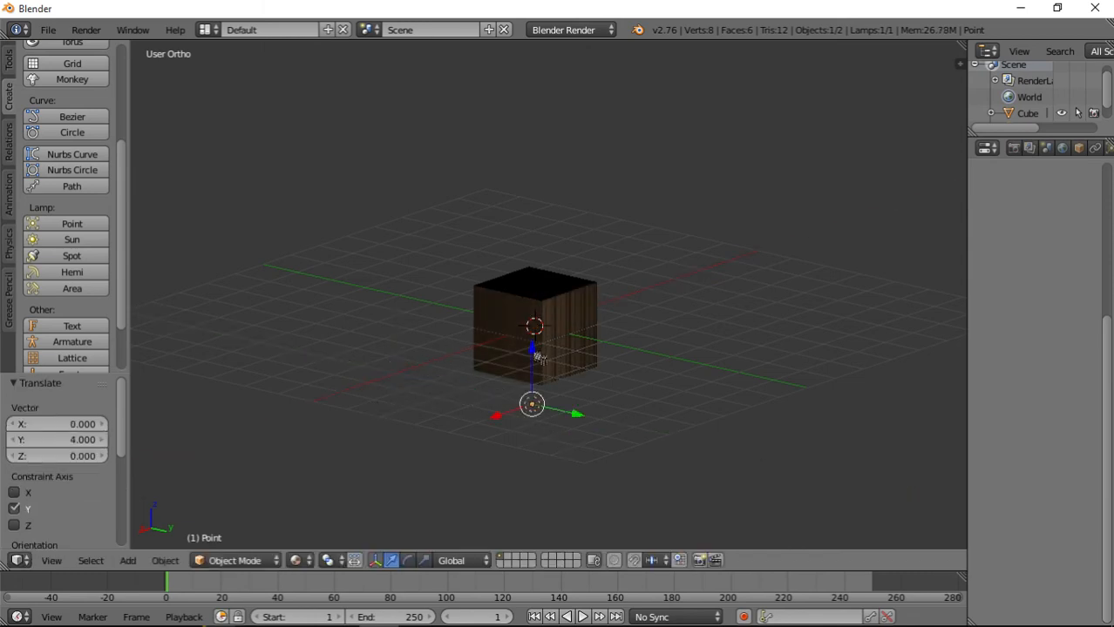
pyautogui.press('g')
pyautogui.press('z')
pyautogui.click(534, 186)
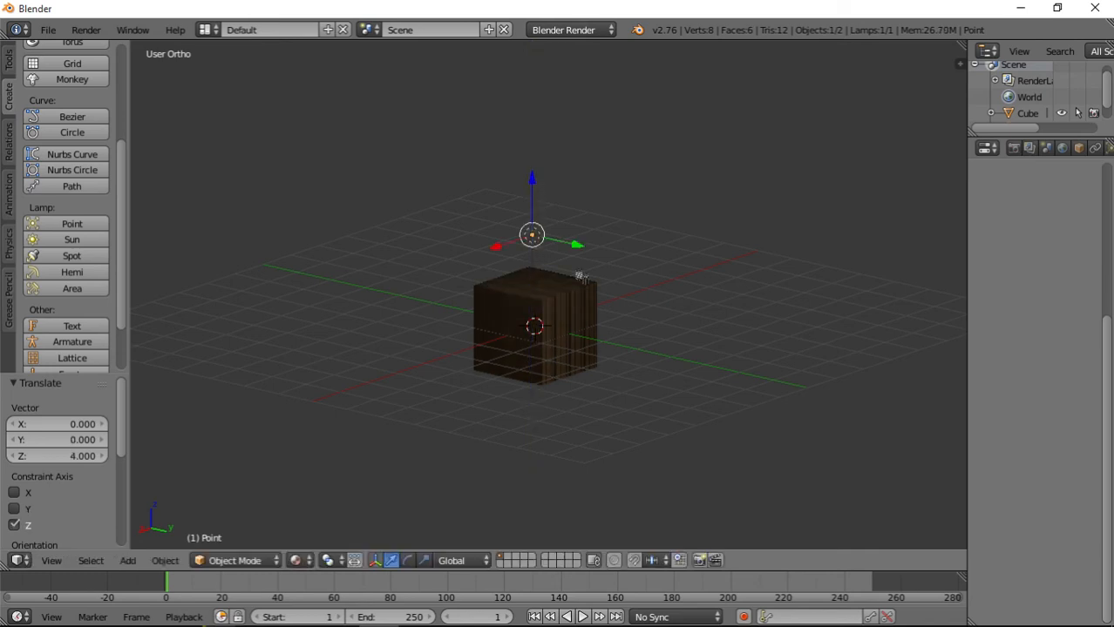
# Shift the point lamp by -1 unit along the Y axis.
pyautogui.scroll(4, 595, 355)
pyautogui.moveTo(667, 312); pyautogui.dragTo(657, 347, button='middle')
pyautogui.press('g')
pyautogui.press('y')
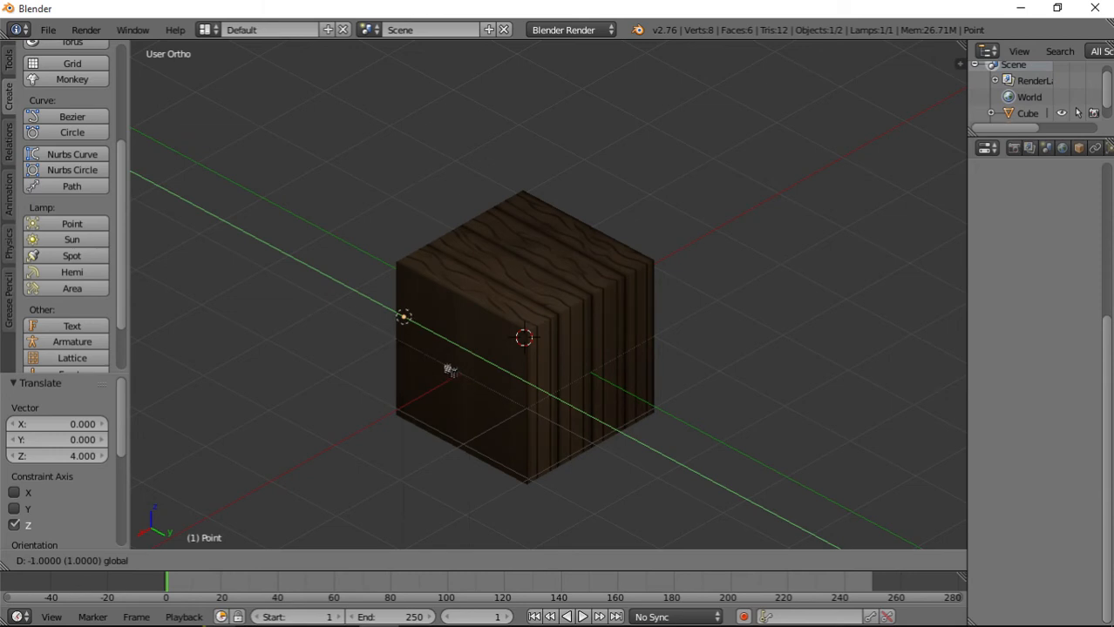
pyautogui.click(449, 370)
# Set the point lamp's energy to 2.000.
pyautogui.moveTo(524, 365); pyautogui.dragTo(393, 378, button='middle')
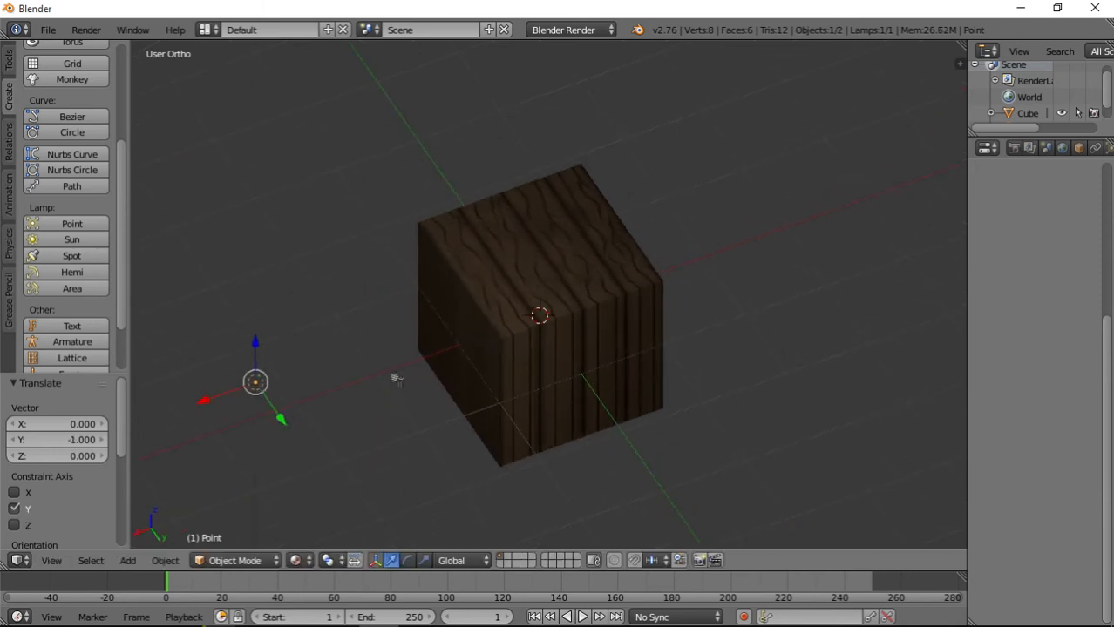
pyautogui.click(1108, 149)
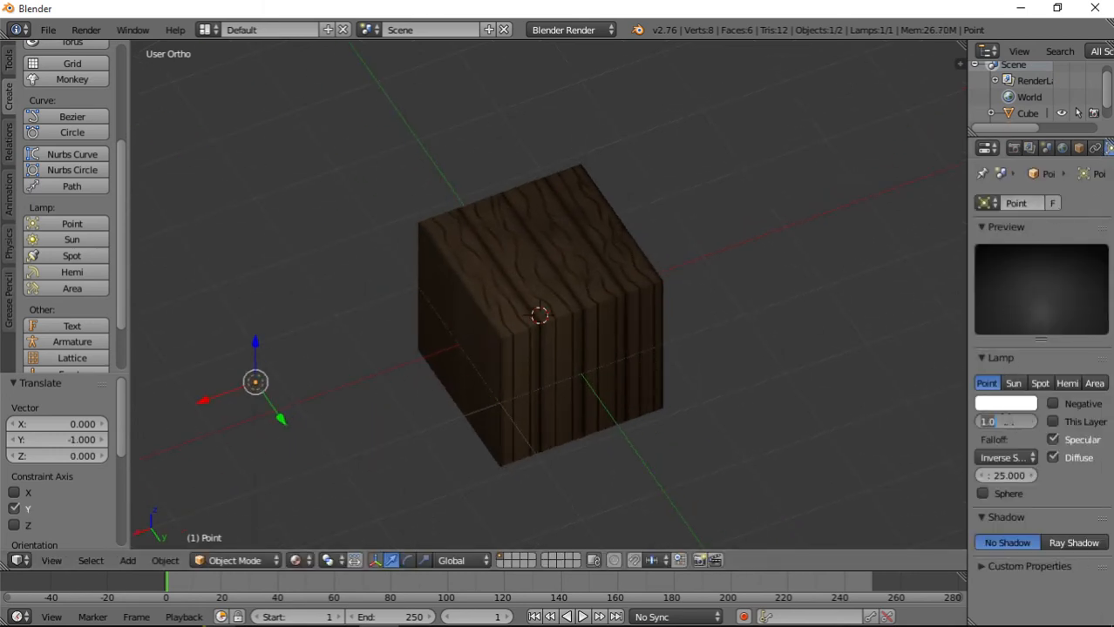
pyautogui.press('Return')
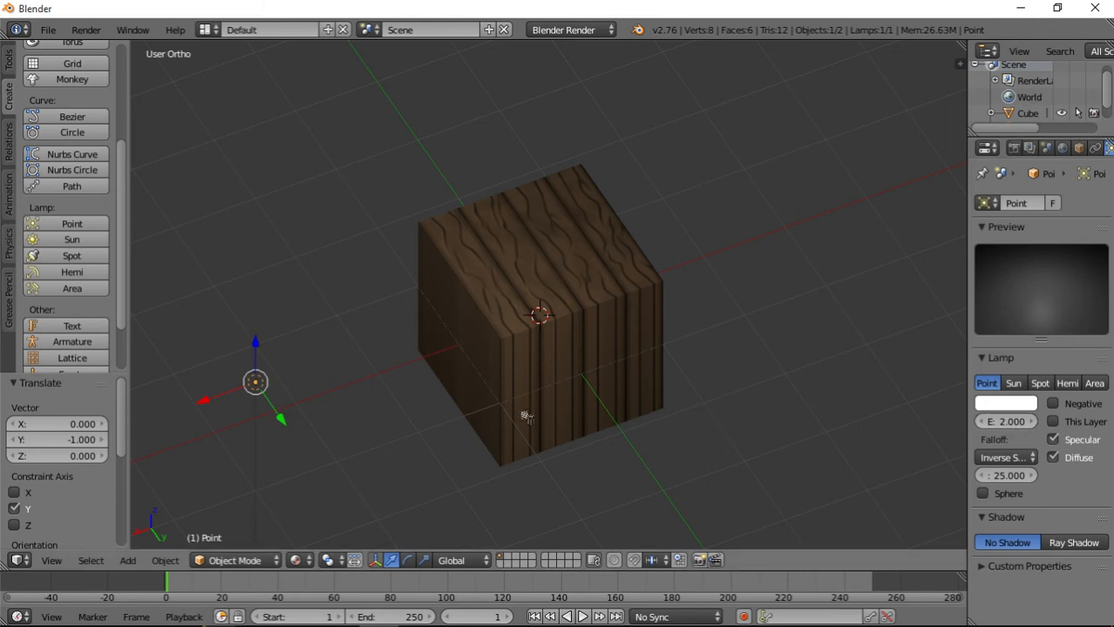
pyautogui.moveTo(526, 417); pyautogui.dragTo(513, 389, button='middle')
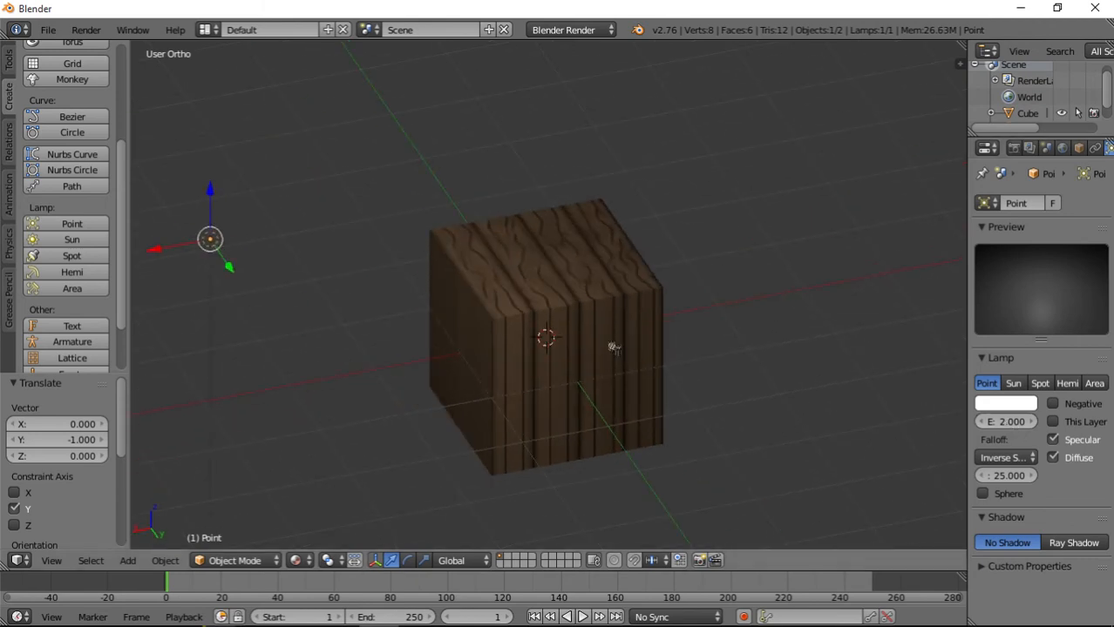
# Select the cube and set its wood texture's mapping coordinates to UV.
pyautogui.rightClick(586, 339)
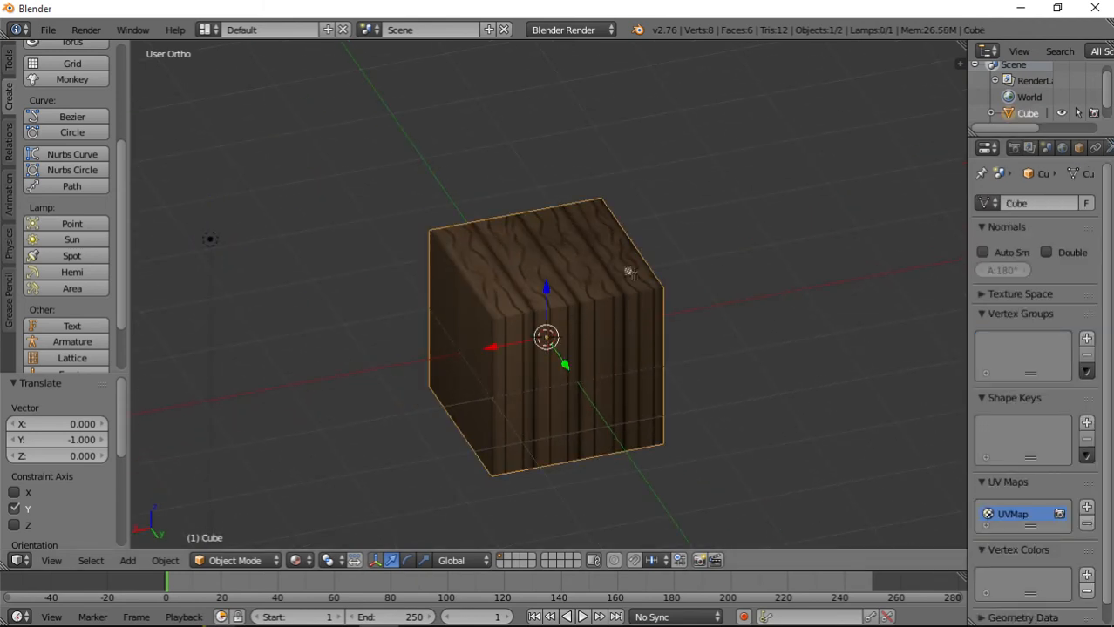
pyautogui.moveTo(629, 273); pyautogui.dragTo(584, 216, button='middle')
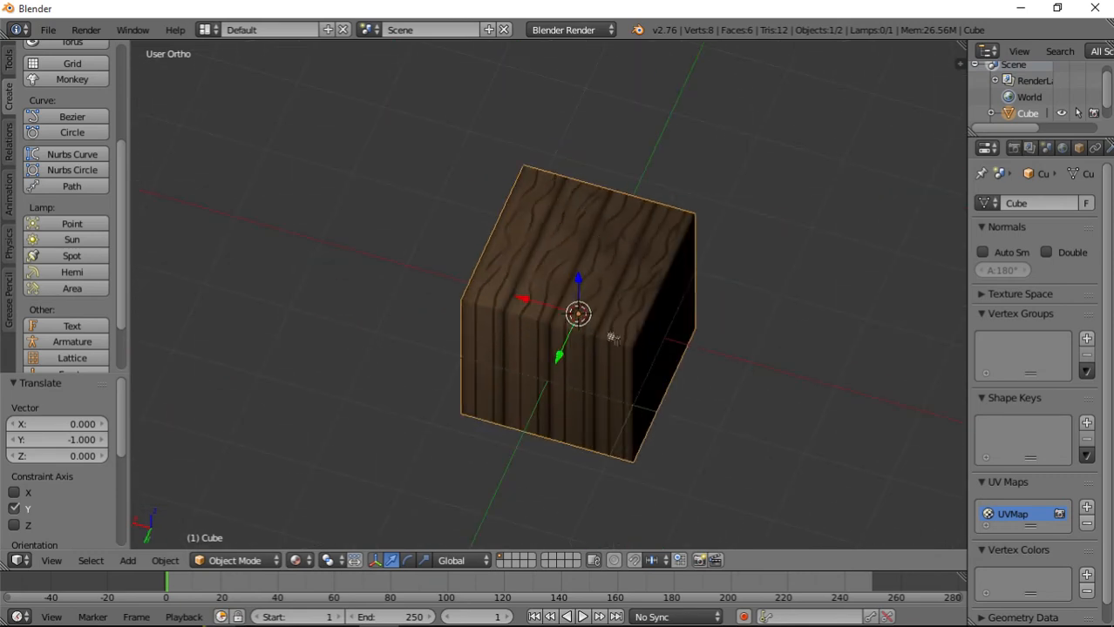
pyautogui.moveTo(614, 339); pyautogui.dragTo(642, 369, button='middle')
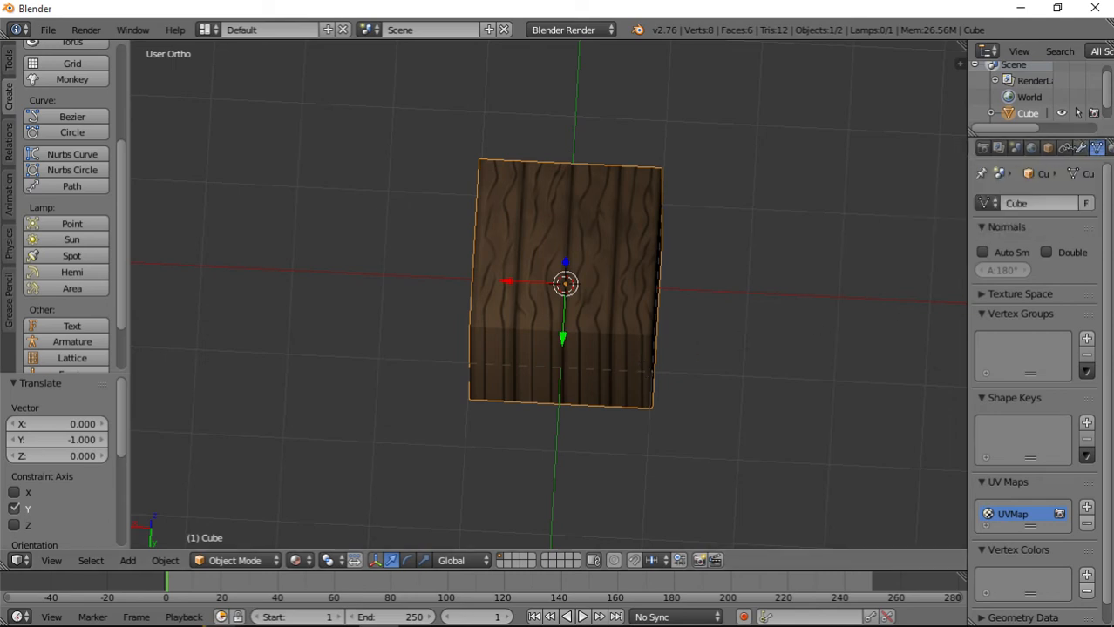
pyautogui.scroll(-2, 1090, 148)
pyautogui.click(1079, 148)
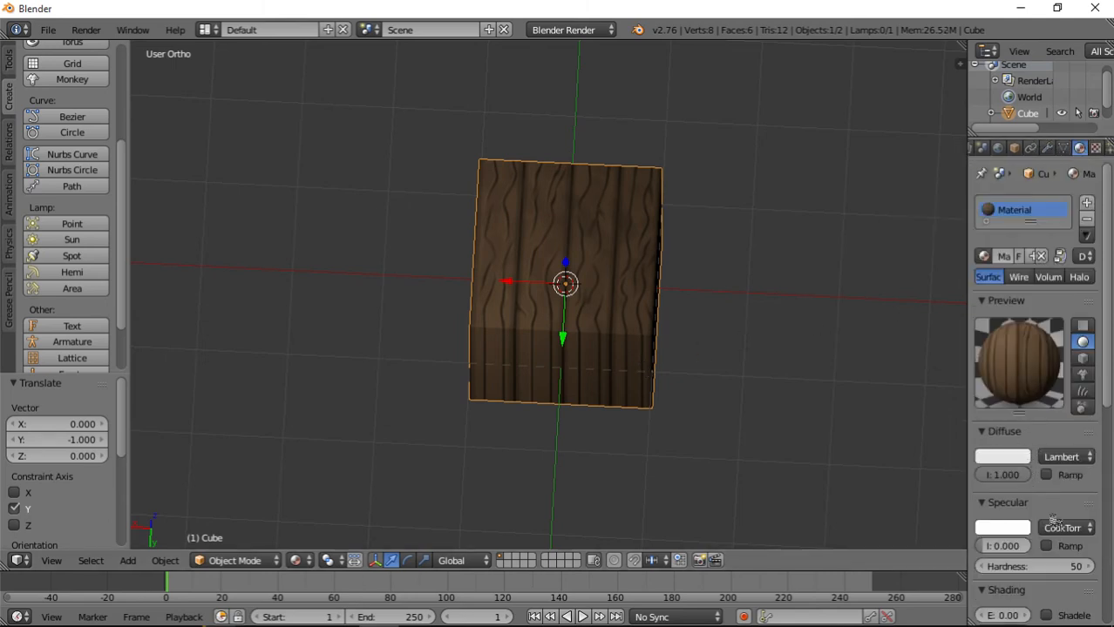
pyautogui.scroll(-5, 1031, 431)
pyautogui.scroll(5, 1031, 432)
pyautogui.click(1095, 149)
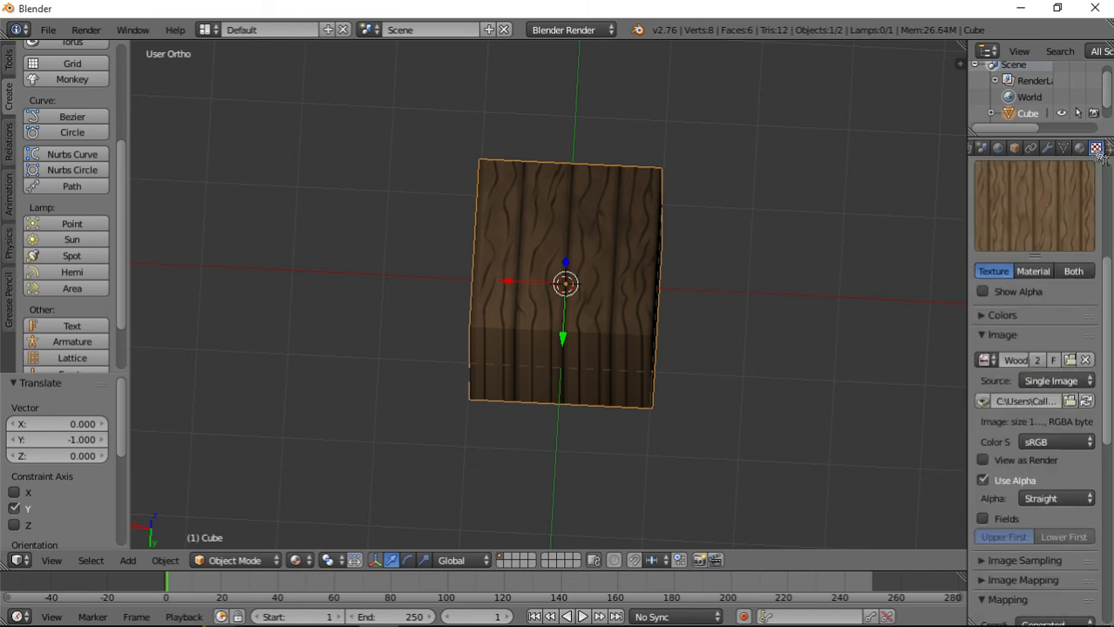
pyautogui.scroll(-1, 1030, 334)
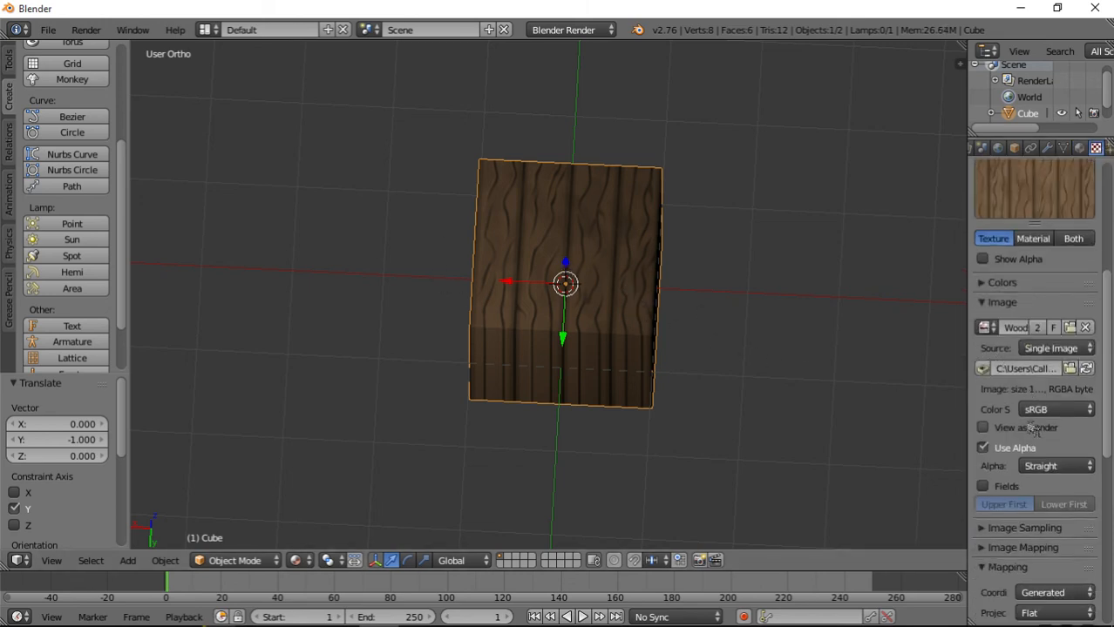
pyautogui.scroll(2, 1030, 334)
pyautogui.scroll(-1, 1030, 335)
pyautogui.scroll(-8, 1030, 335)
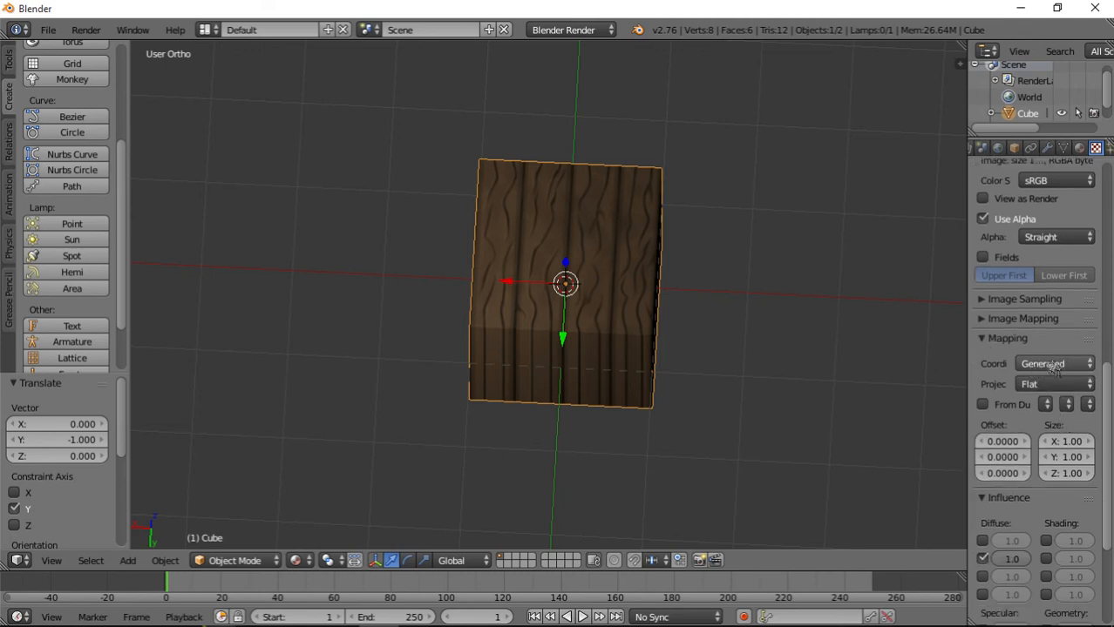
pyautogui.click(1052, 369)
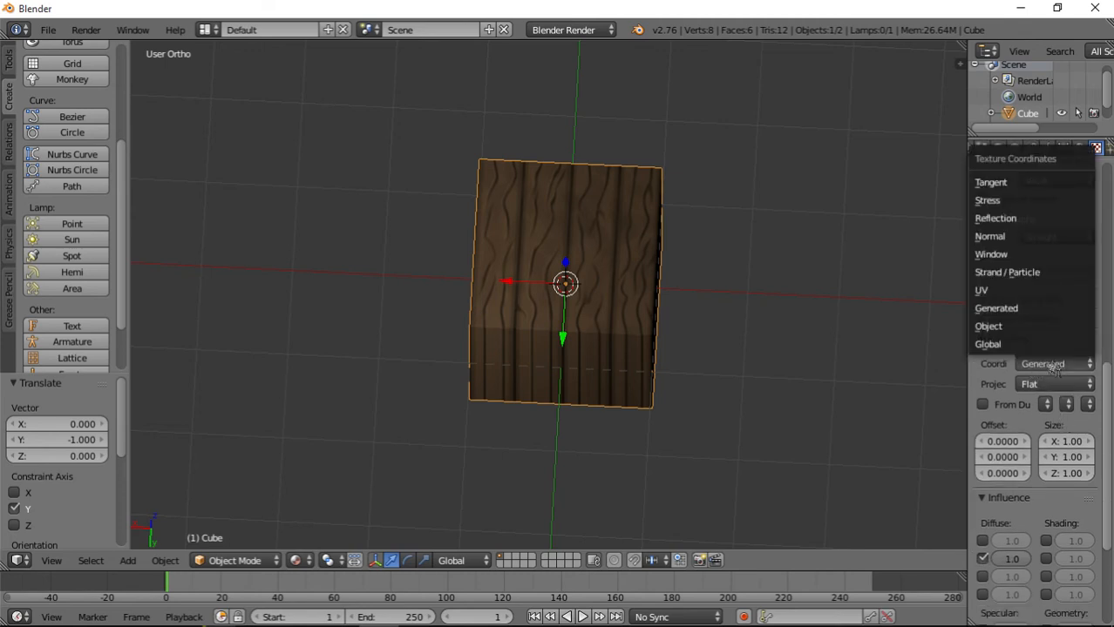
pyautogui.click(1028, 292)
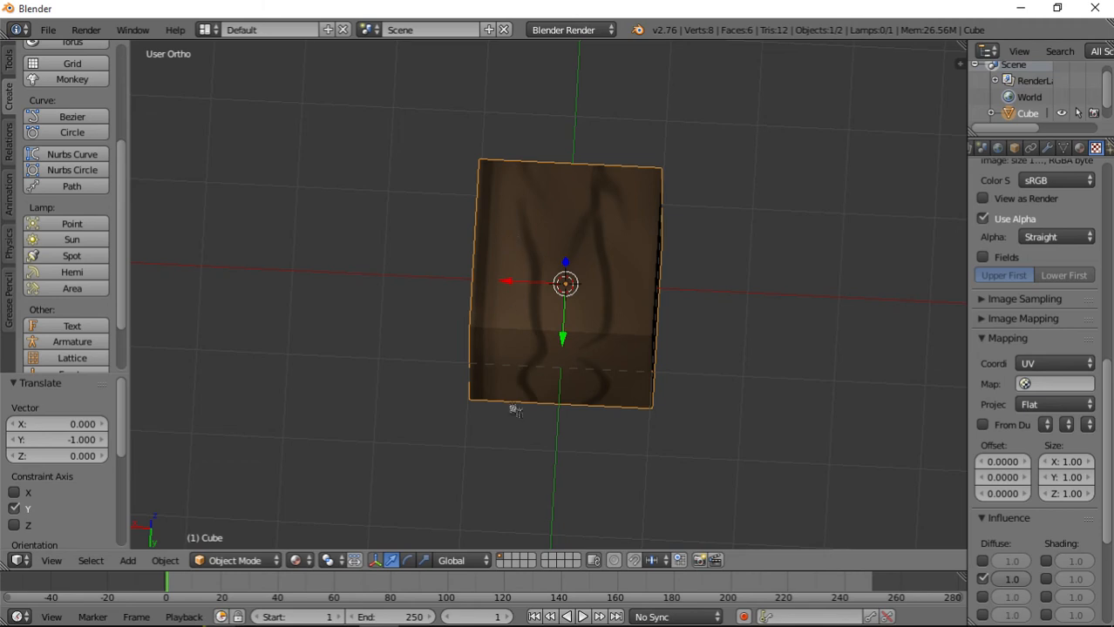
# Duplicate the point lamp and move the copy -7 units along Y and -8 units along X.
pyautogui.moveTo(515, 412); pyautogui.dragTo(565, 385, button='middle')
pyautogui.scroll(-4, 667, 339)
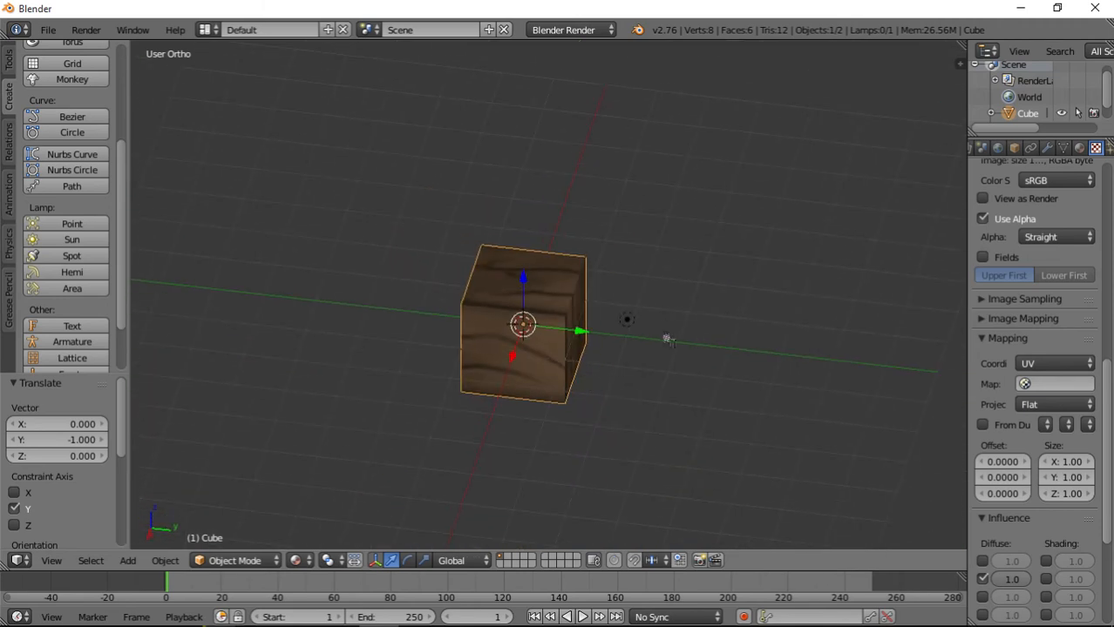
pyautogui.rightClick(630, 336)
pyautogui.hotkey('shift', 'd')
pyautogui.rightClick(641, 339)
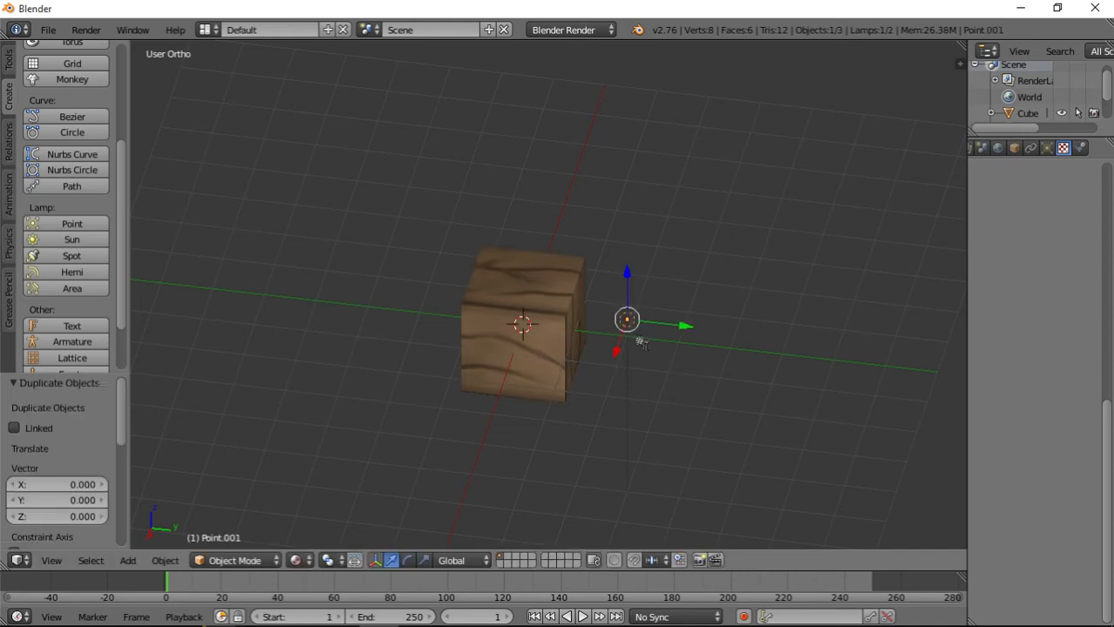
pyautogui.press('g')
pyautogui.press('y')
pyautogui.click(309, 344)
pyautogui.press('g')
pyautogui.press('x')
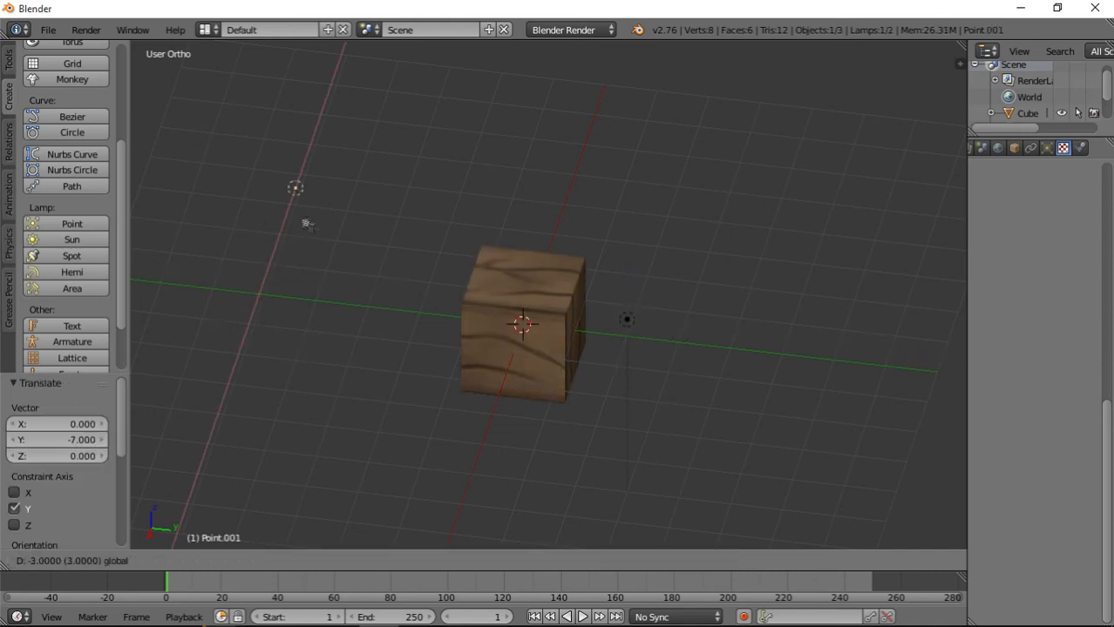
pyautogui.click(403, 111)
# Lower the duplicated lamp 7 units along the Z axis, below the cube.
pyautogui.moveTo(402, 112); pyautogui.dragTo(681, 172, button='middle')
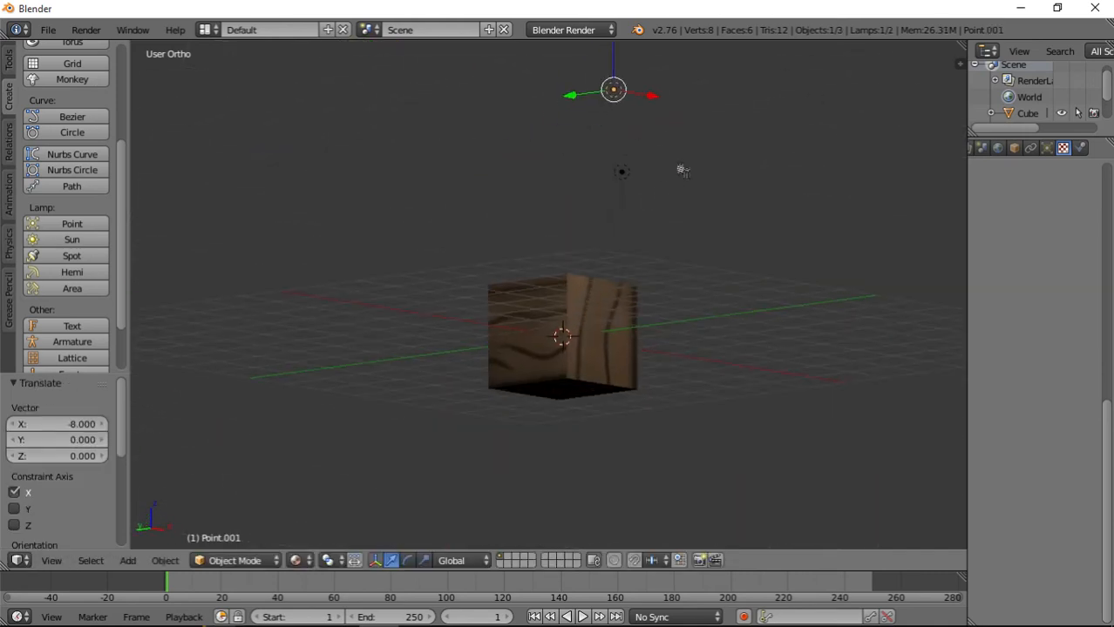
pyautogui.press('g')
pyautogui.press('z')
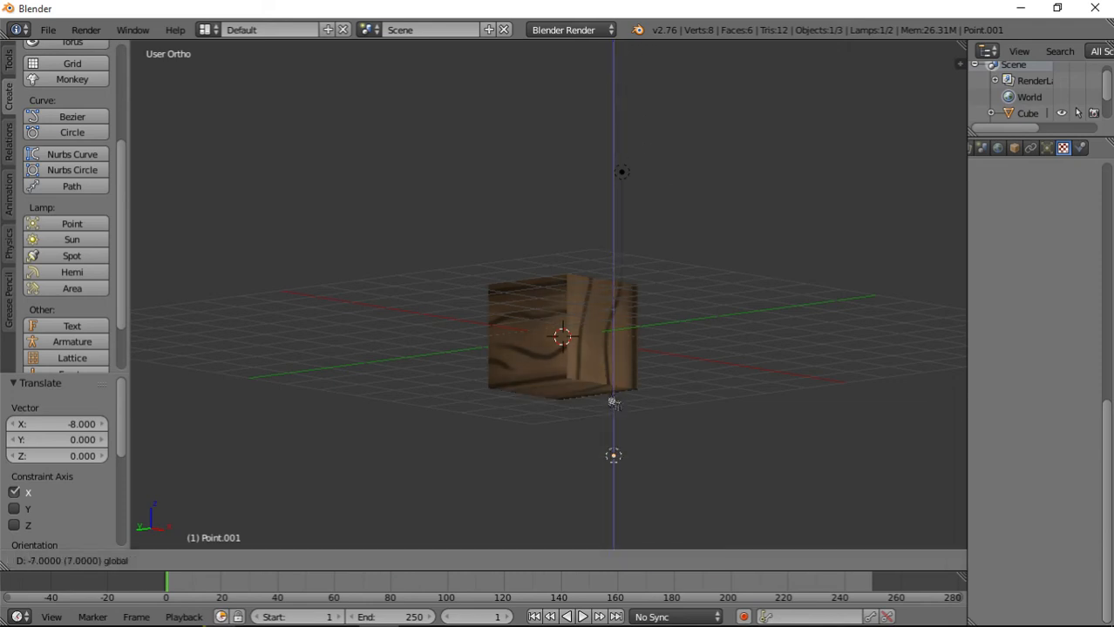
pyautogui.click(617, 418)
# Examine the wood texture on the cube's faces from several angles, and review the selected cube's texture settings.
pyautogui.moveTo(617, 417); pyautogui.dragTo(571, 415, button='middle')
pyautogui.scroll(4, 618, 402)
pyautogui.moveTo(537, 338); pyautogui.dragTo(544, 365, button='middle')
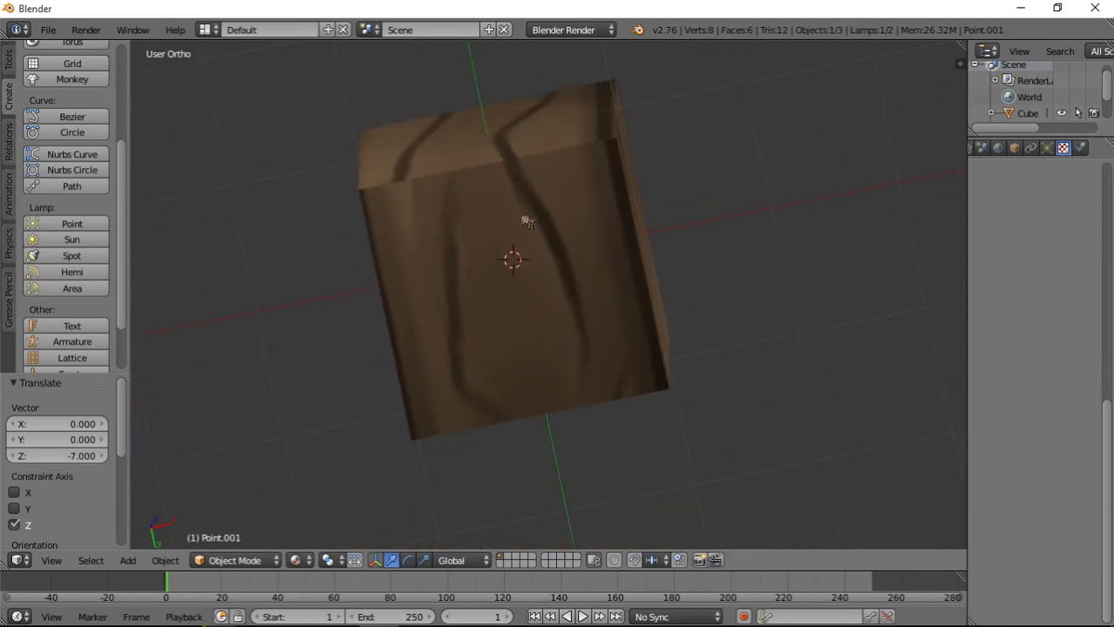
pyautogui.moveTo(411, 277); pyautogui.dragTo(584, 376, button='middle')
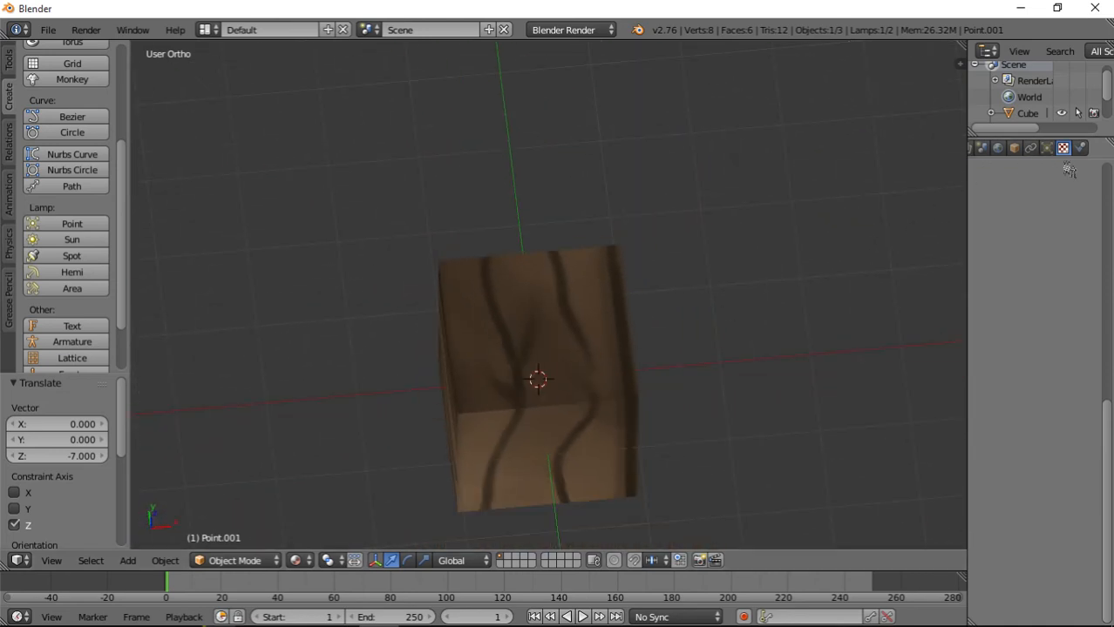
pyautogui.rightClick(559, 344)
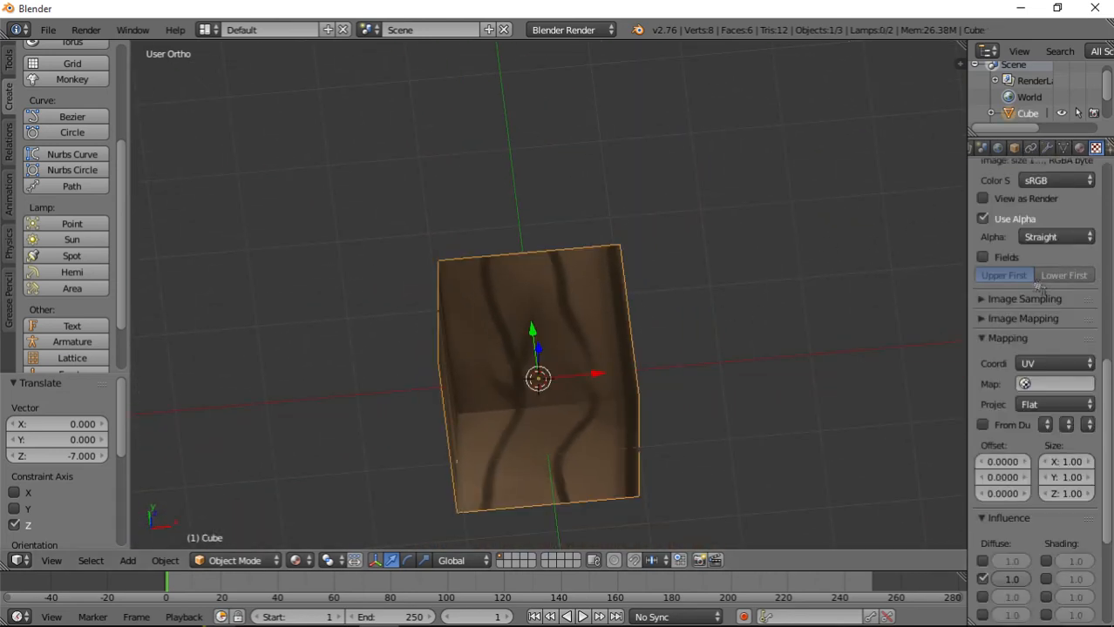
pyautogui.scroll(3, 1083, 274)
pyautogui.scroll(5, 1083, 274)
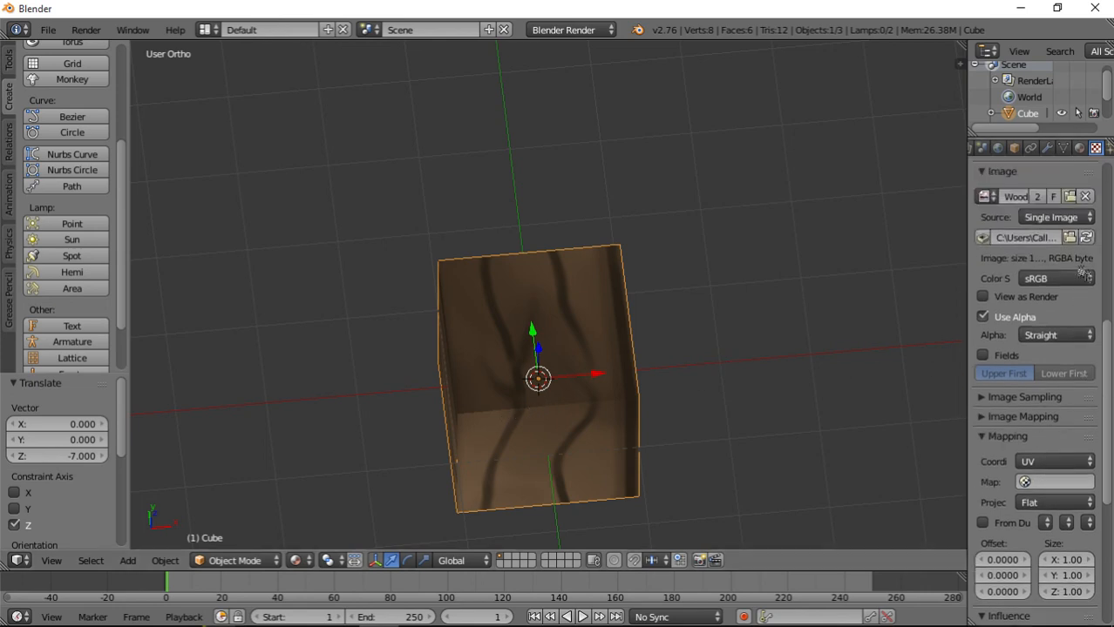
pyautogui.scroll(5, 1060, 319)
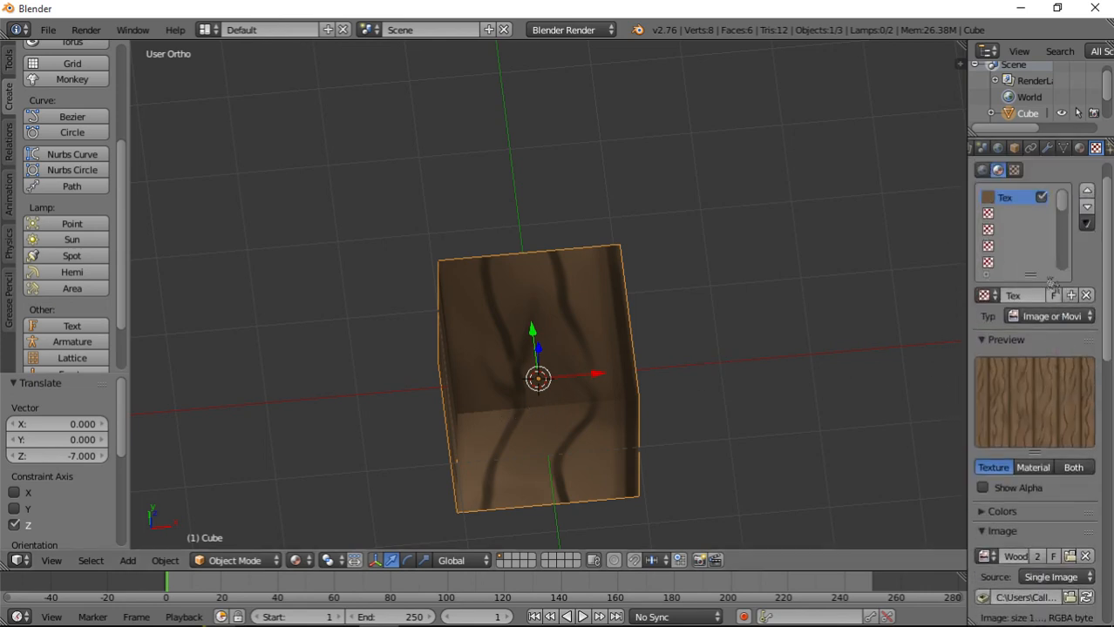
# Set the wood texture's mapping size to 5 in X and 5 in Y, and check the tiling on the cube.
pyautogui.scroll(-12, 1060, 319)
pyautogui.scroll(-5, 1044, 418)
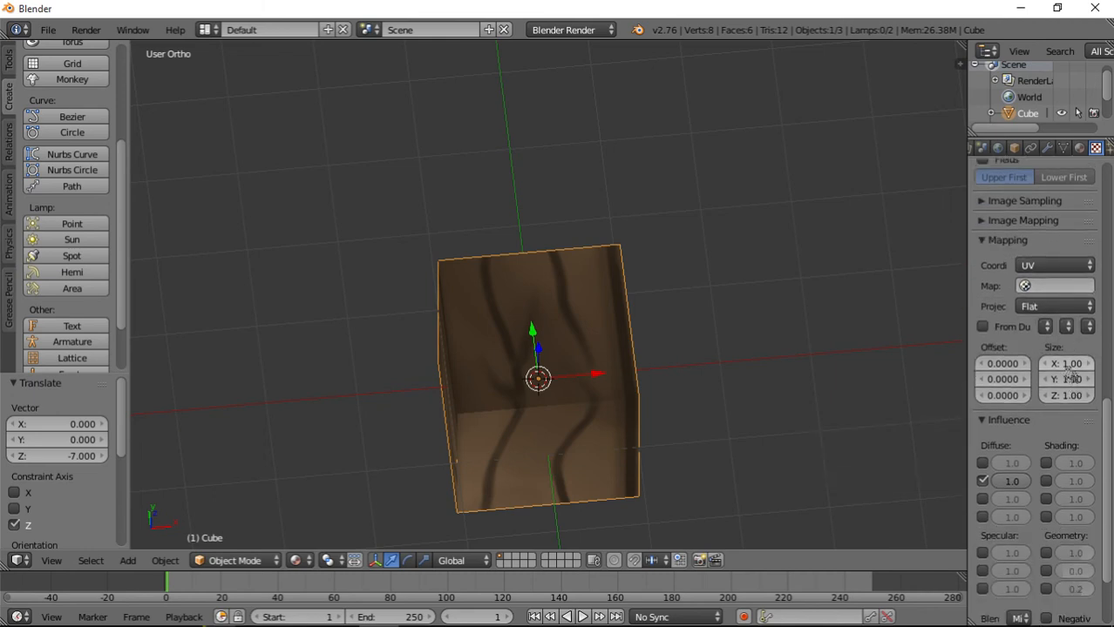
pyautogui.click(1058, 364)
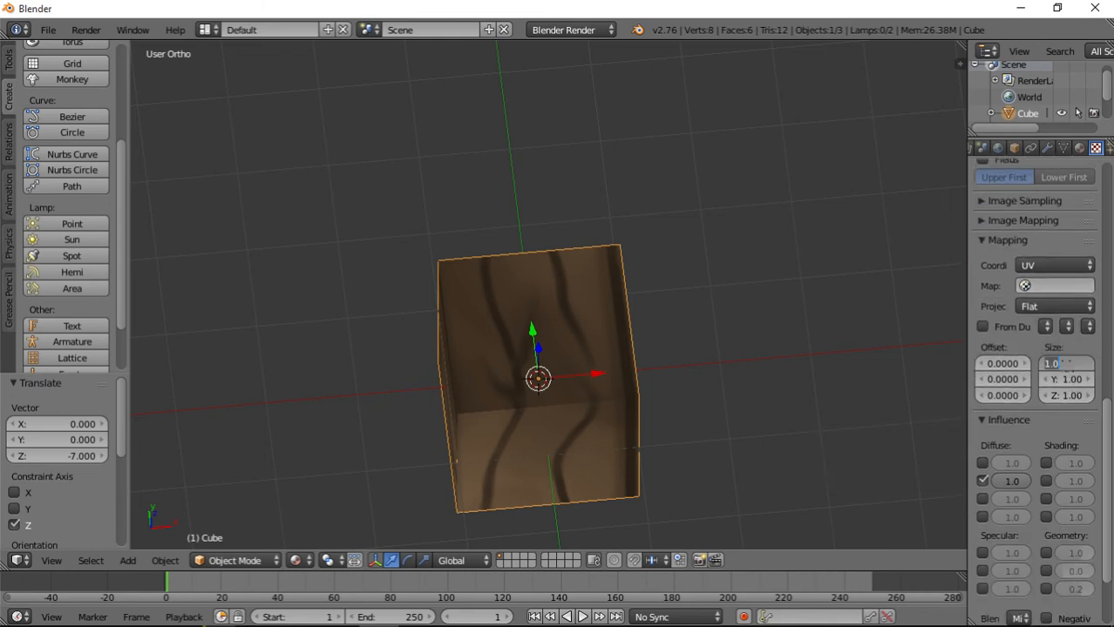
pyautogui.press('Tab')
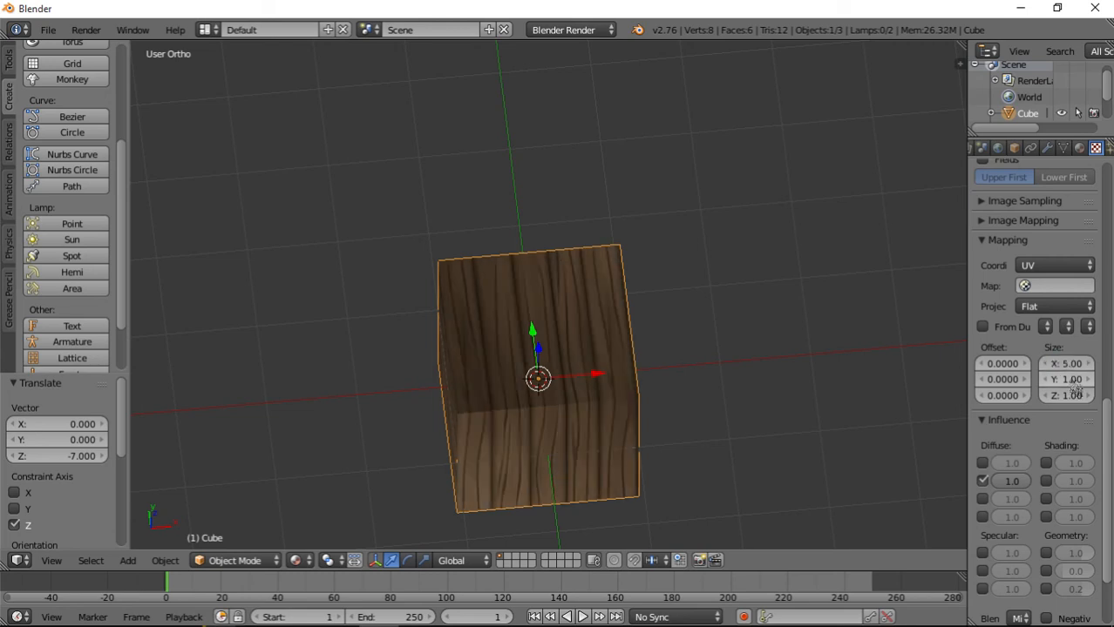
pyautogui.write('5')
pyautogui.press('Return')
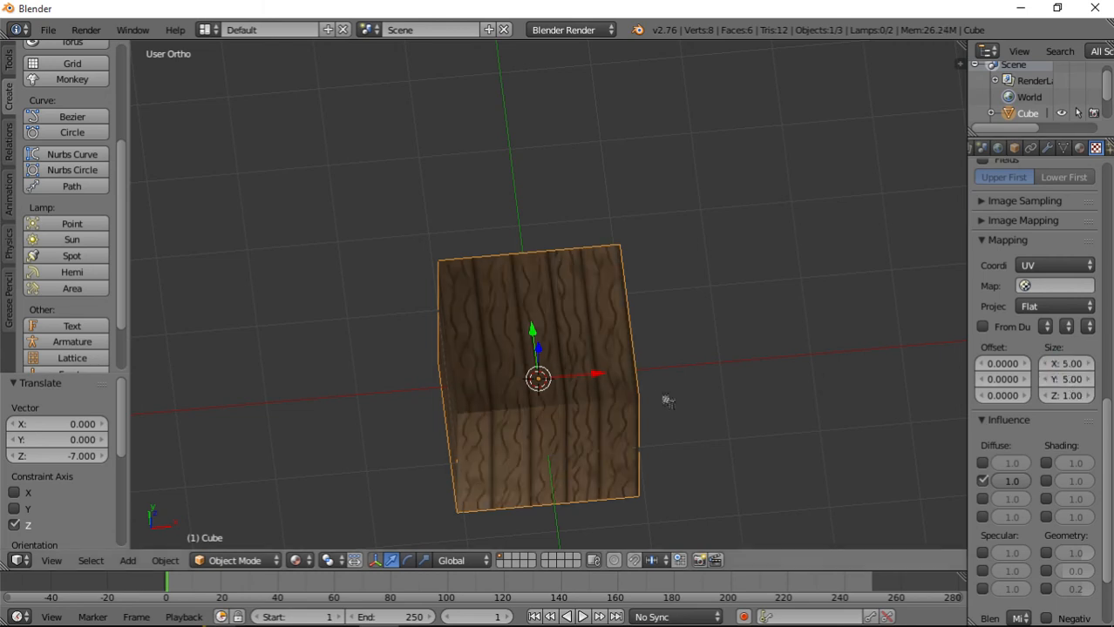
pyautogui.moveTo(697, 433); pyautogui.dragTo(524, 379, button='middle')
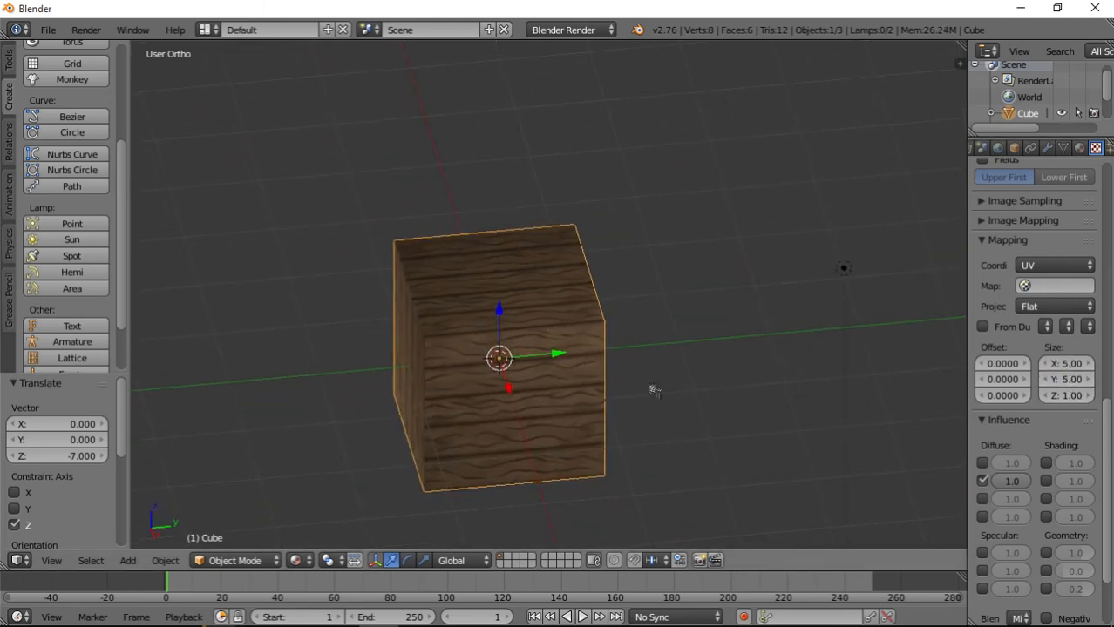
# Set the wood texture's mapping size to 10 in both X and Y.
pyautogui.click(1065, 364)
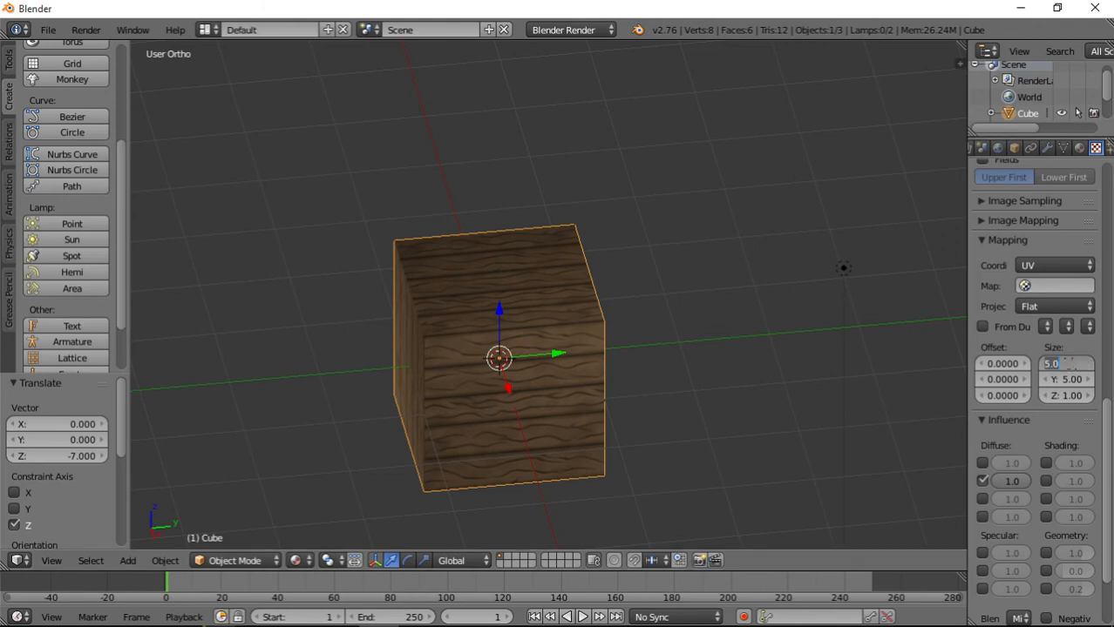
pyautogui.press('Tab')
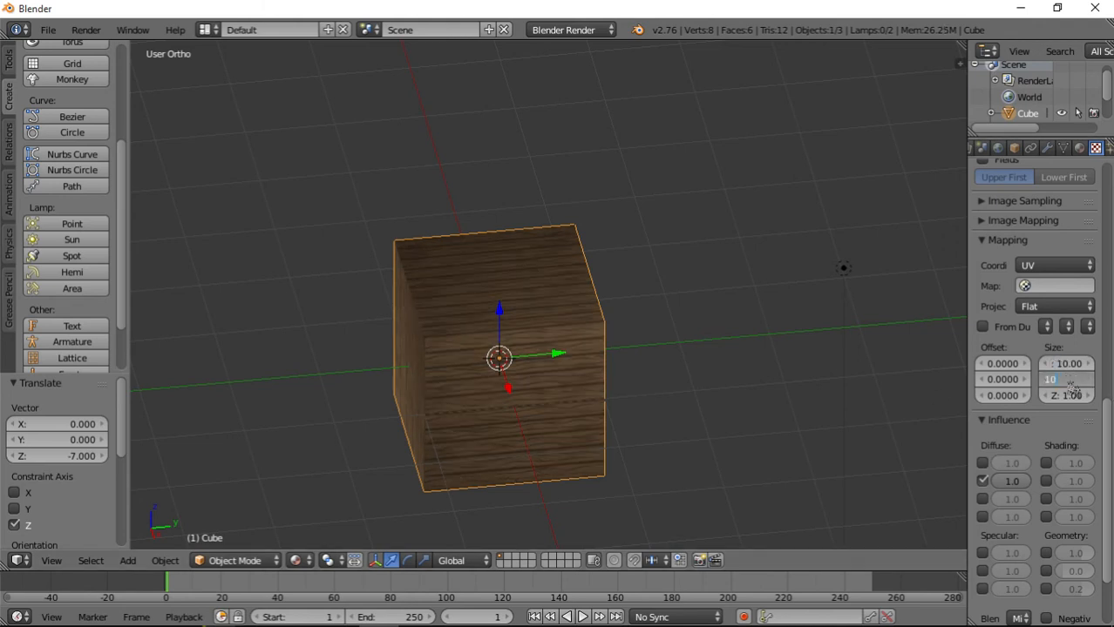
pyautogui.write('10')
pyautogui.press('Return')
# Examine the tiled wood planks up close along the cube's edges and compare the grain direction between faces.
pyautogui.moveTo(610, 357); pyautogui.dragTo(441, 412, button='middle')
pyautogui.scroll(5, 529, 409)
pyautogui.moveTo(571, 393); pyautogui.dragTo(547, 422, button='middle')
pyautogui.moveTo(377, 366); pyautogui.dragTo(448, 376, button='middle')
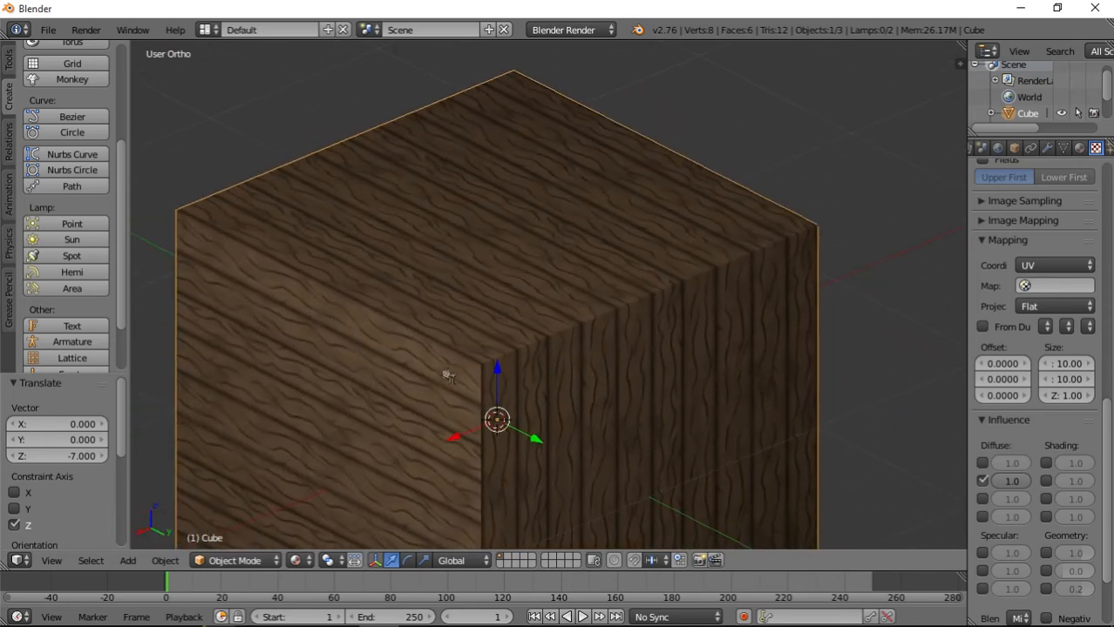
pyautogui.scroll(6, 546, 386)
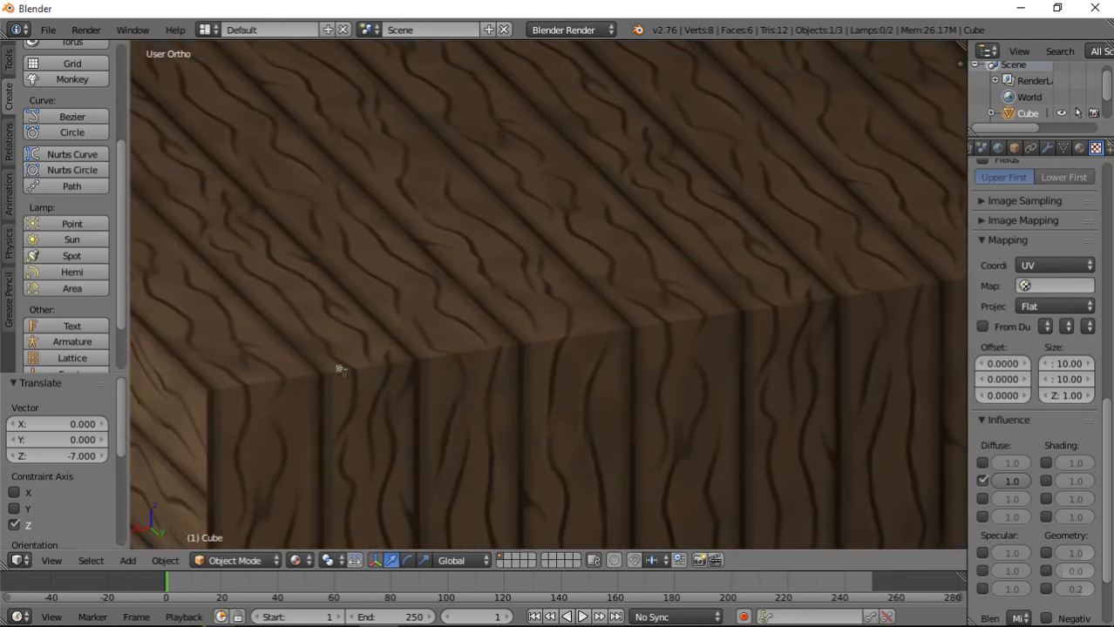
pyautogui.scroll(-6, 515, 358)
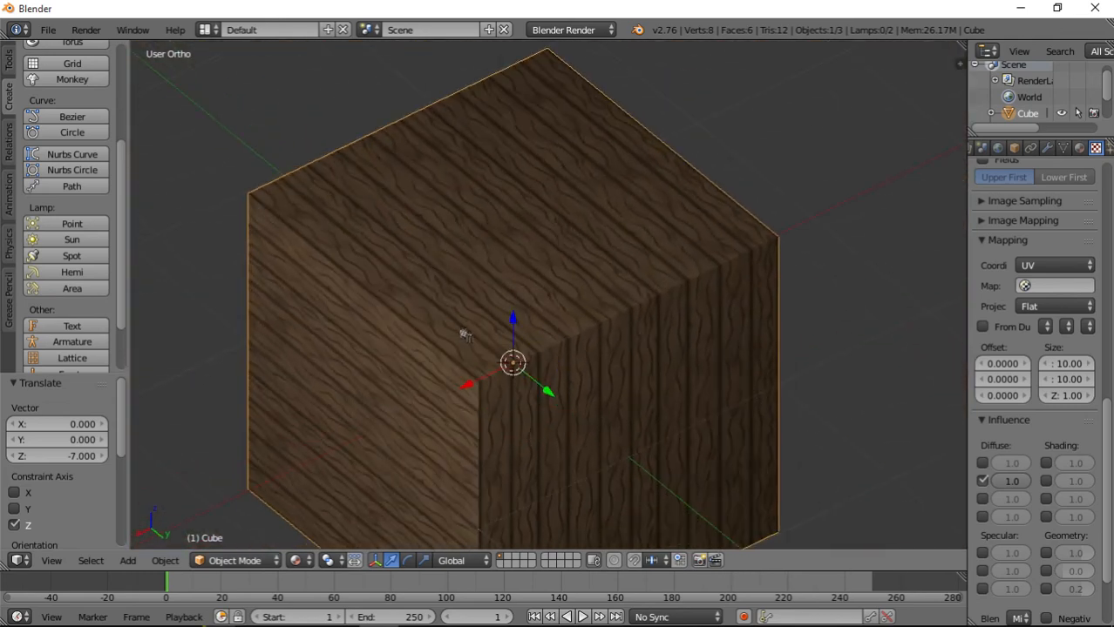
pyautogui.scroll(-6, 618, 292)
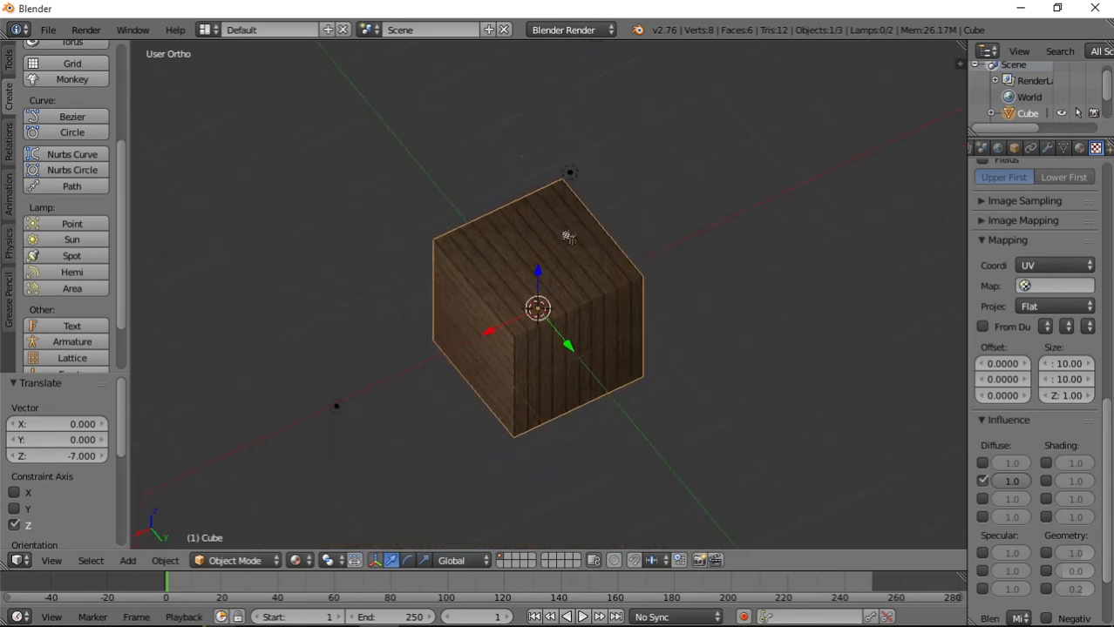
# In Edit Mode with face selection, select the cube's top and bottom faces together.
pyautogui.press('Tab')
pyautogui.scroll(3, 553, 272)
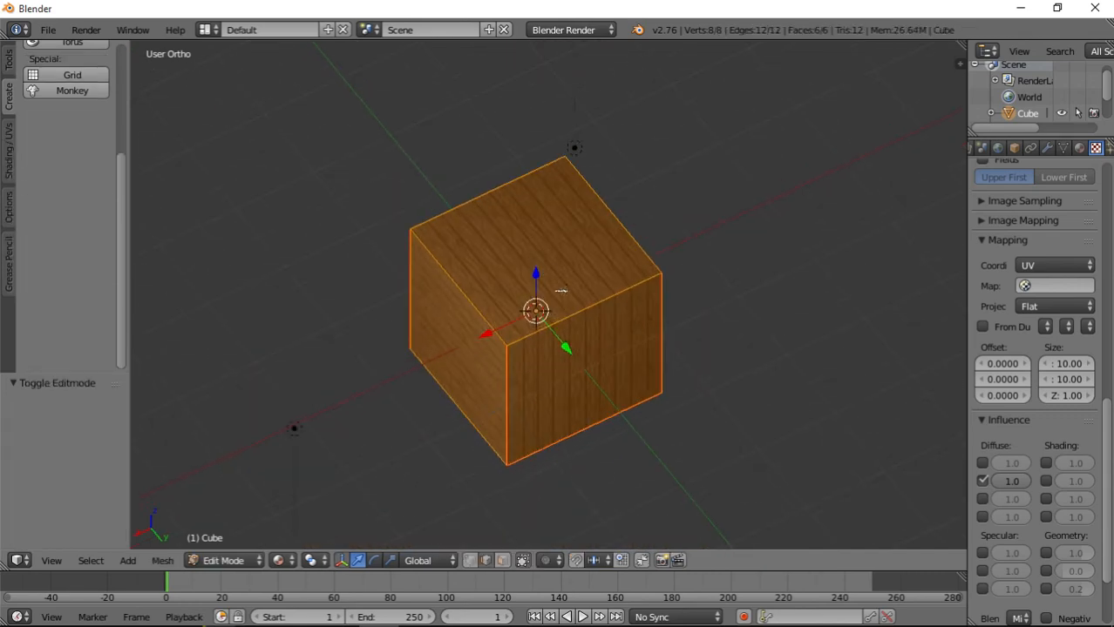
pyautogui.click(503, 561)
pyautogui.rightClick(516, 243)
pyautogui.moveTo(533, 410); pyautogui.dragTo(562, 194, button='middle')
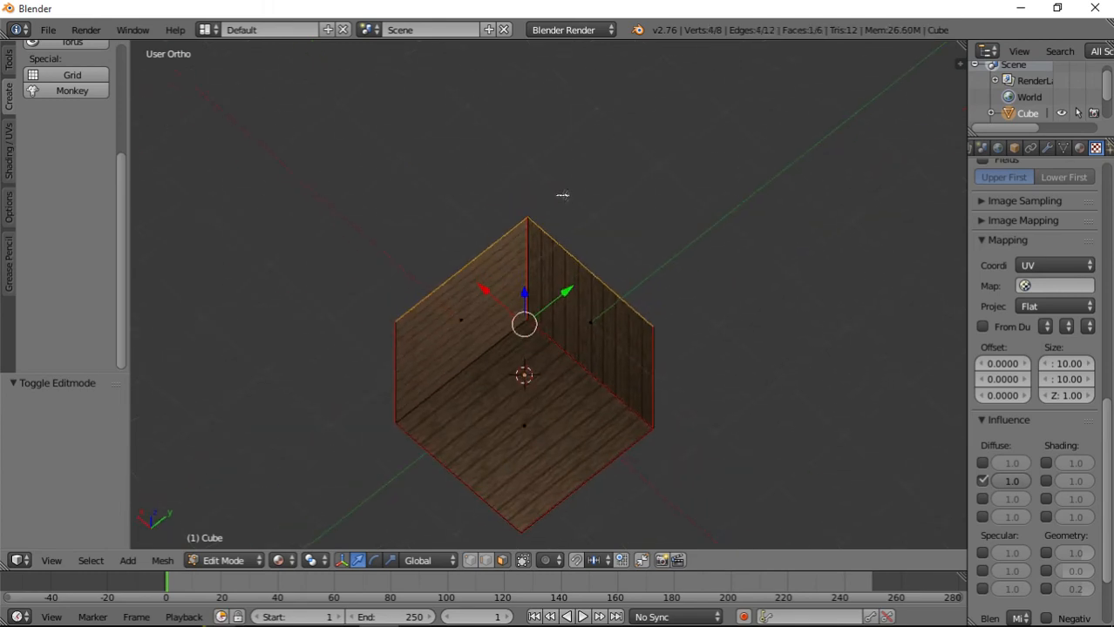
pyautogui.keyDown('shift'); pyautogui.rightClick(539, 427); pyautogui.keyUp('shift')
pyautogui.moveTo(544, 343); pyautogui.dragTo(474, 340, button='middle')
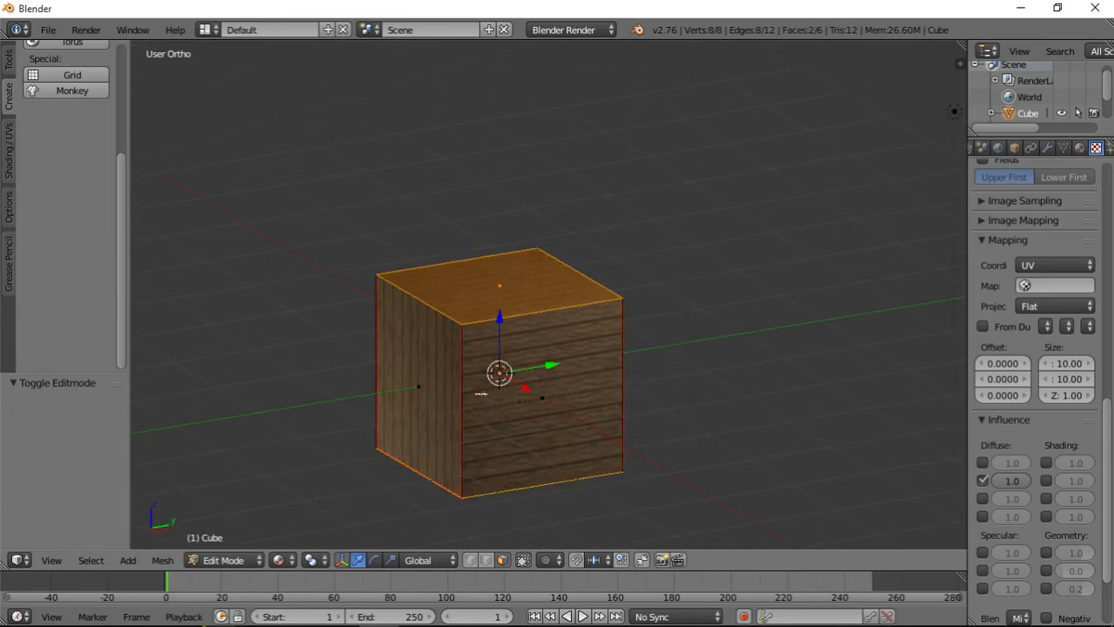
pyautogui.moveTo(480, 394); pyautogui.dragTo(515, 412, button='middle')
pyautogui.moveTo(569, 330); pyautogui.dragTo(504, 399, button='middle')
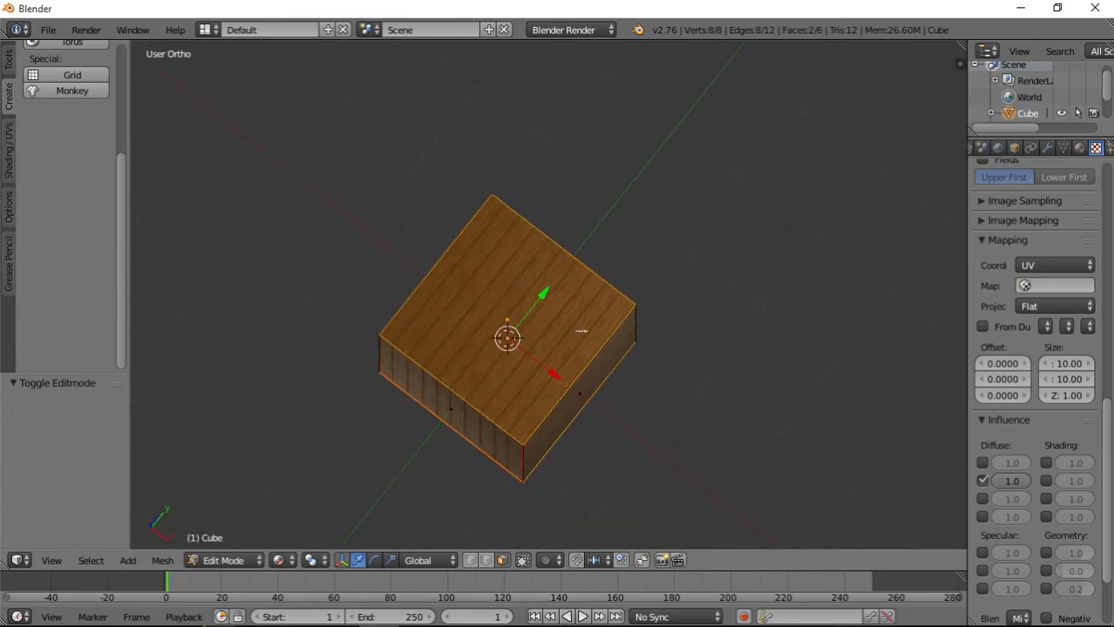
pyautogui.moveTo(581, 331); pyautogui.dragTo(557, 375, button='middle')
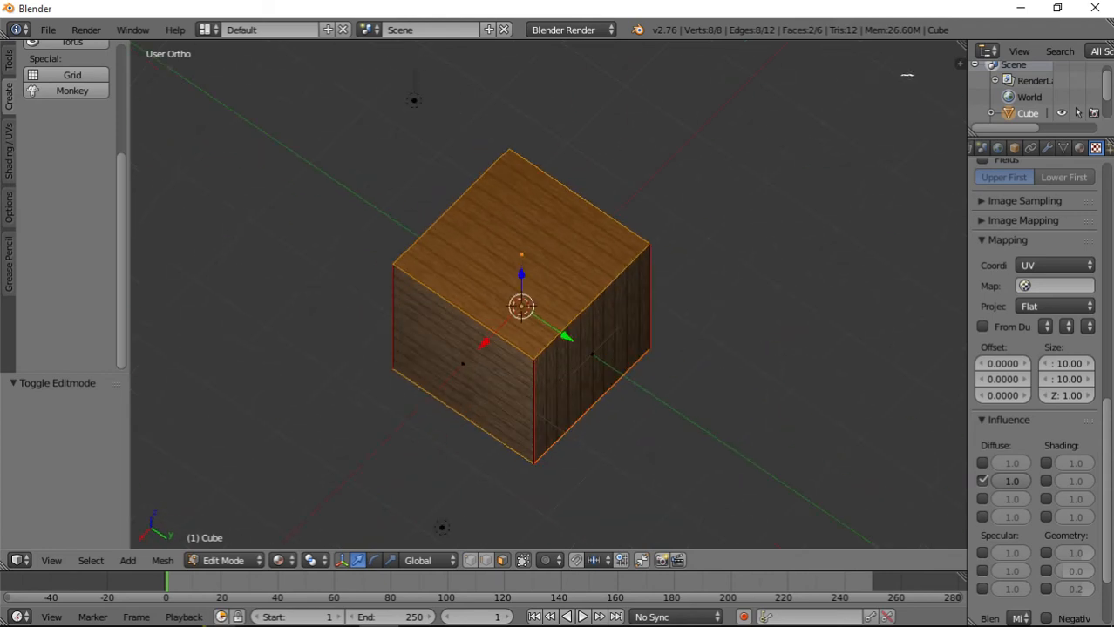
# Split the 3D view vertically and turn the new area into a UV/Image Editor.
pyautogui.moveTo(963, 45); pyautogui.dragTo(532, 179)
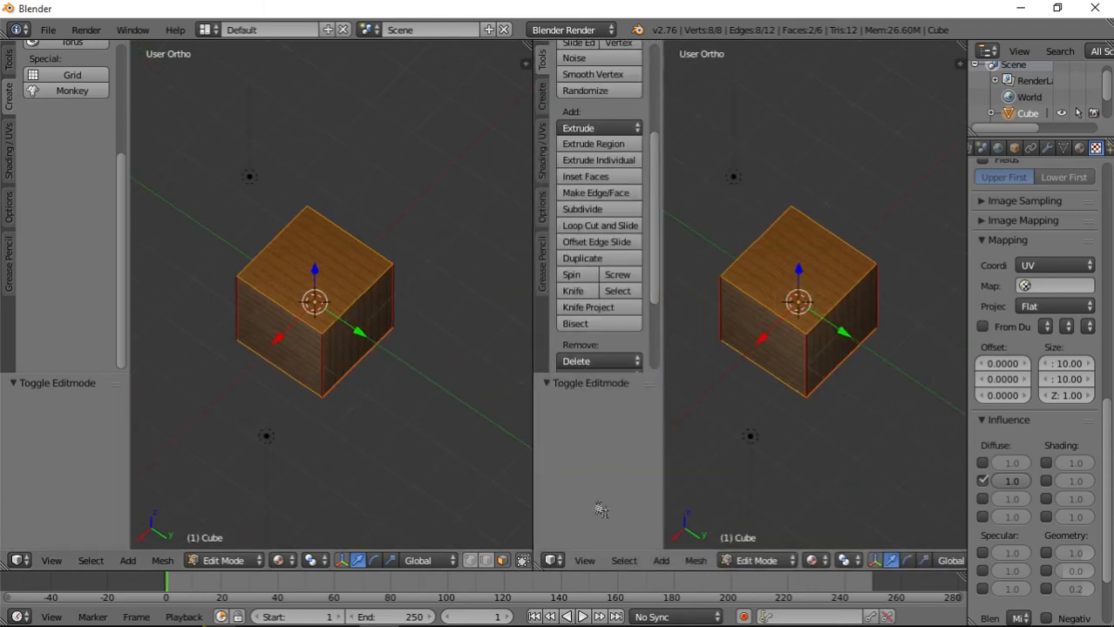
pyautogui.click(554, 558)
pyautogui.click(600, 429)
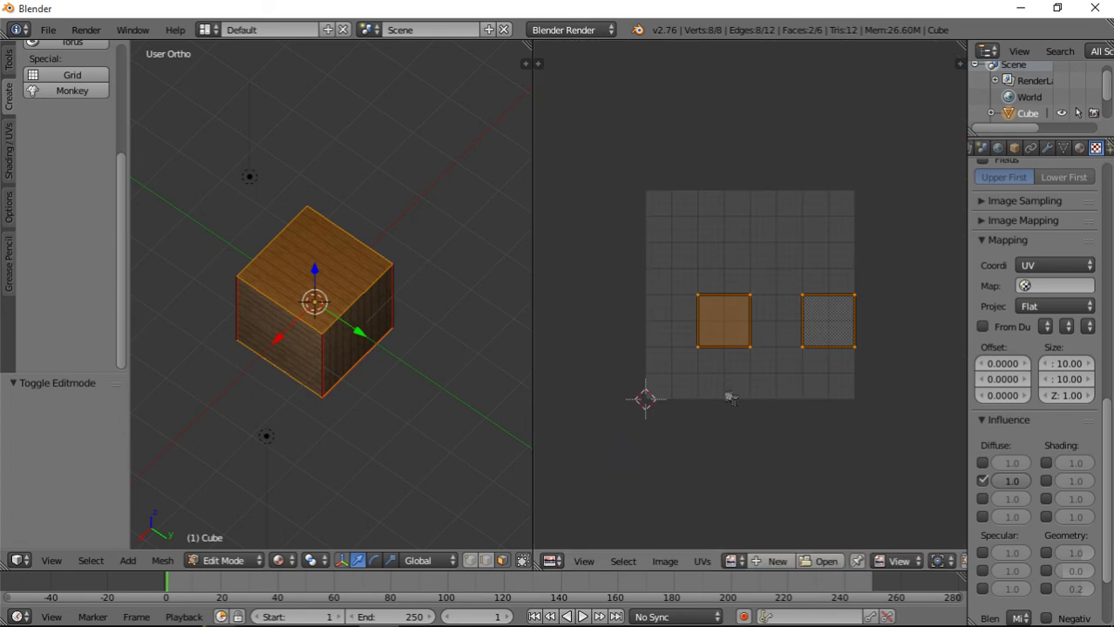
# Rotate the UVs of the top and bottom faces by 90° and return to Object Mode.
pyautogui.write('r90')
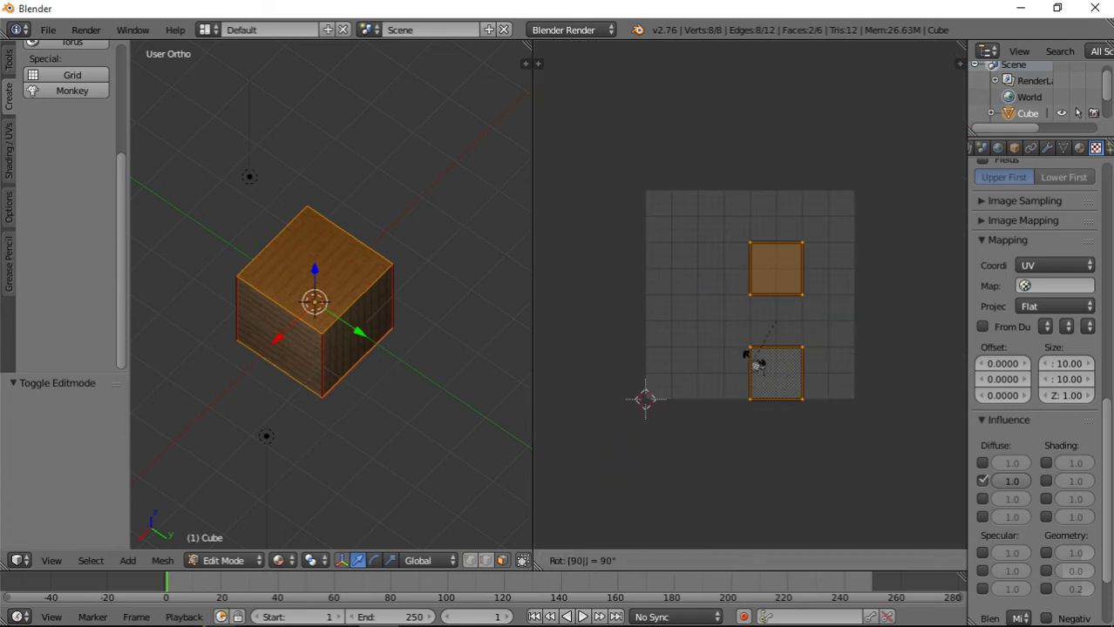
pyautogui.press('Return')
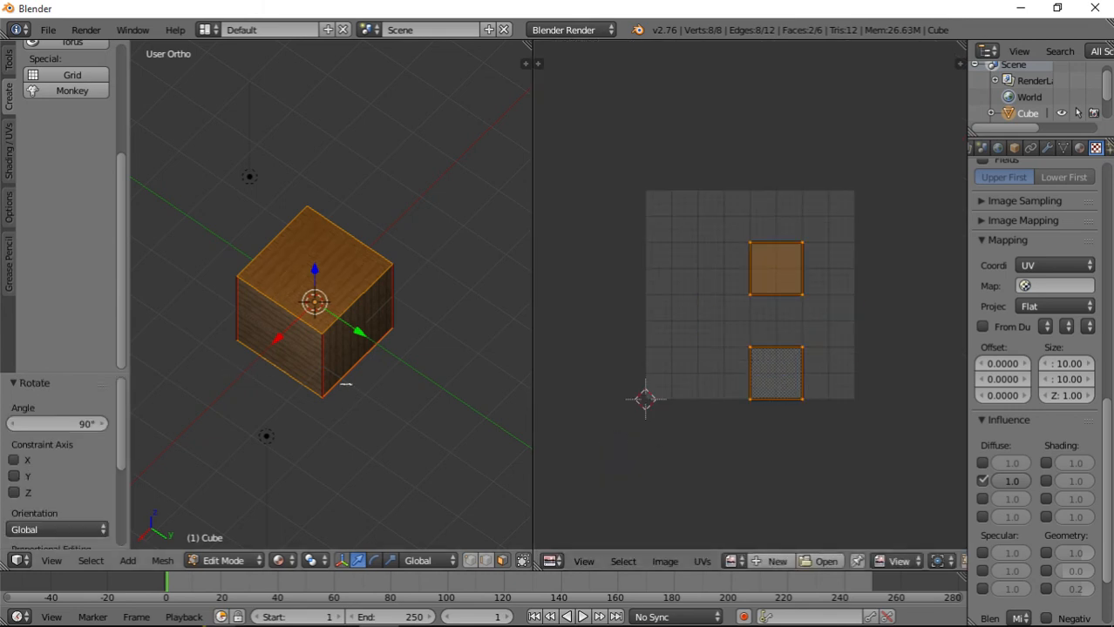
pyautogui.press('Tab')
# Check the plank direction on all sides of the cube and merge the UV/Image Editor area back into the 3D view.
pyautogui.moveTo(302, 380); pyautogui.dragTo(428, 367, button='middle')
pyautogui.scroll(6, 381, 404)
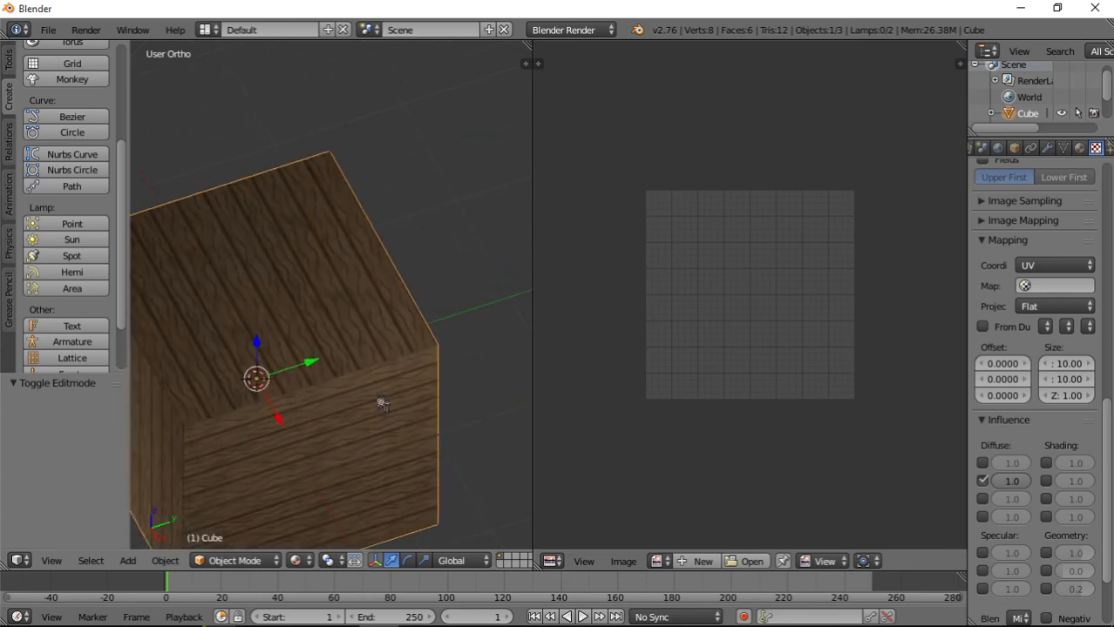
pyautogui.keyDown('ctrl'); pyautogui.scroll(-2, 332, 412); pyautogui.keyUp('ctrl')
pyautogui.keyDown('ctrl'); pyautogui.scroll(-4, 332, 412); pyautogui.keyUp('ctrl')
pyautogui.moveTo(319, 445); pyautogui.dragTo(405, 388, button='middle')
pyautogui.moveTo(260, 364); pyautogui.dragTo(383, 382, button='middle')
pyautogui.scroll(-5, 383, 382)
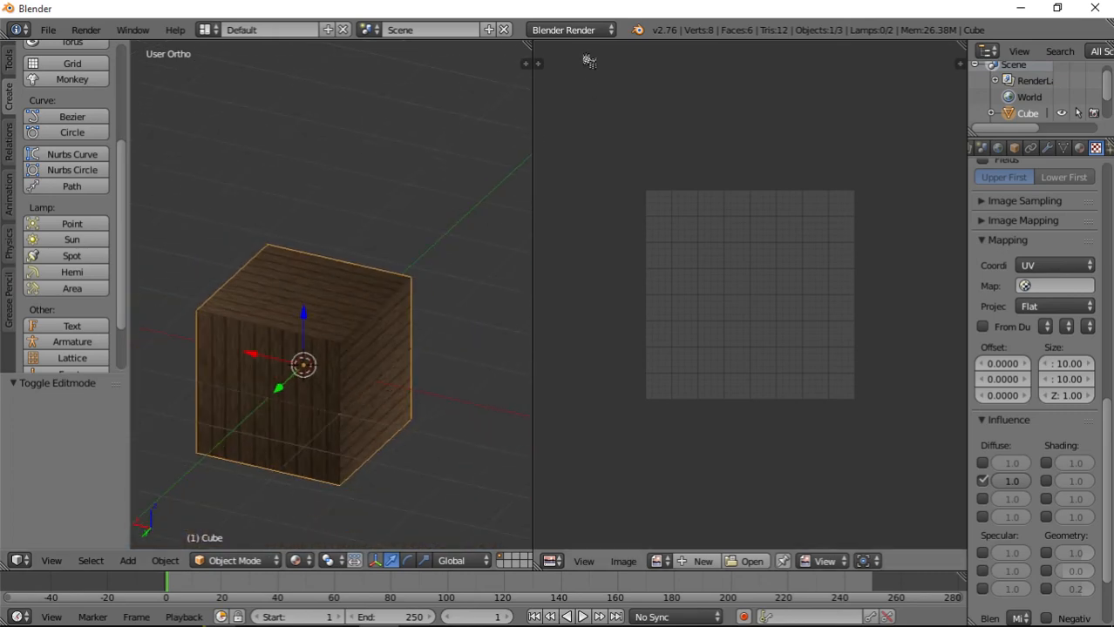
pyautogui.moveTo(537, 63); pyautogui.dragTo(610, 78)
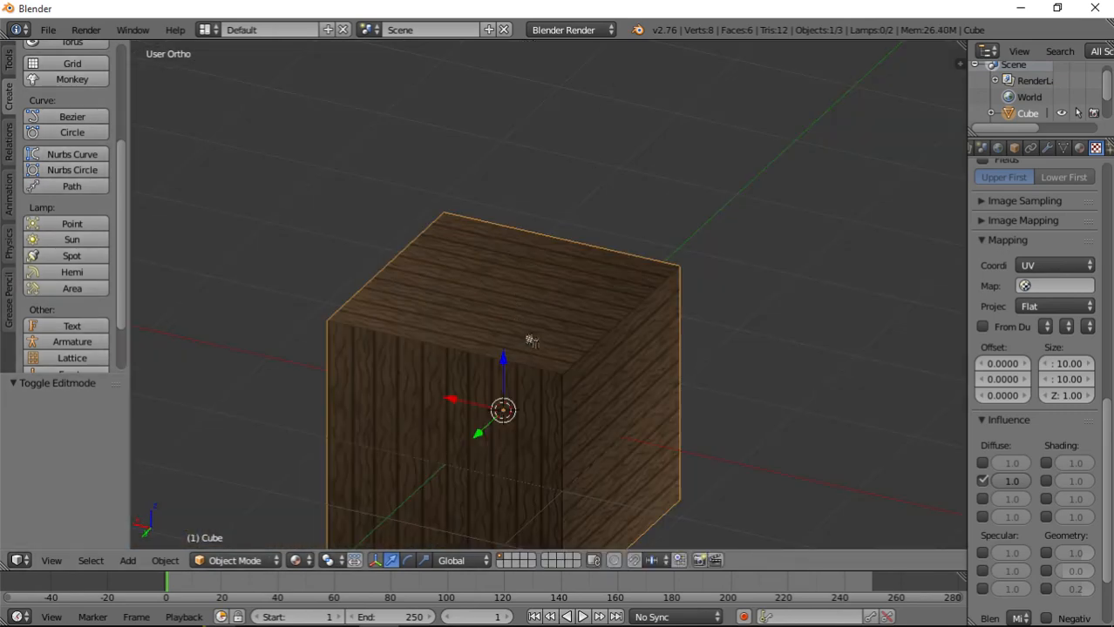
pyautogui.moveTo(531, 340); pyautogui.dragTo(629, 312, button='middle')
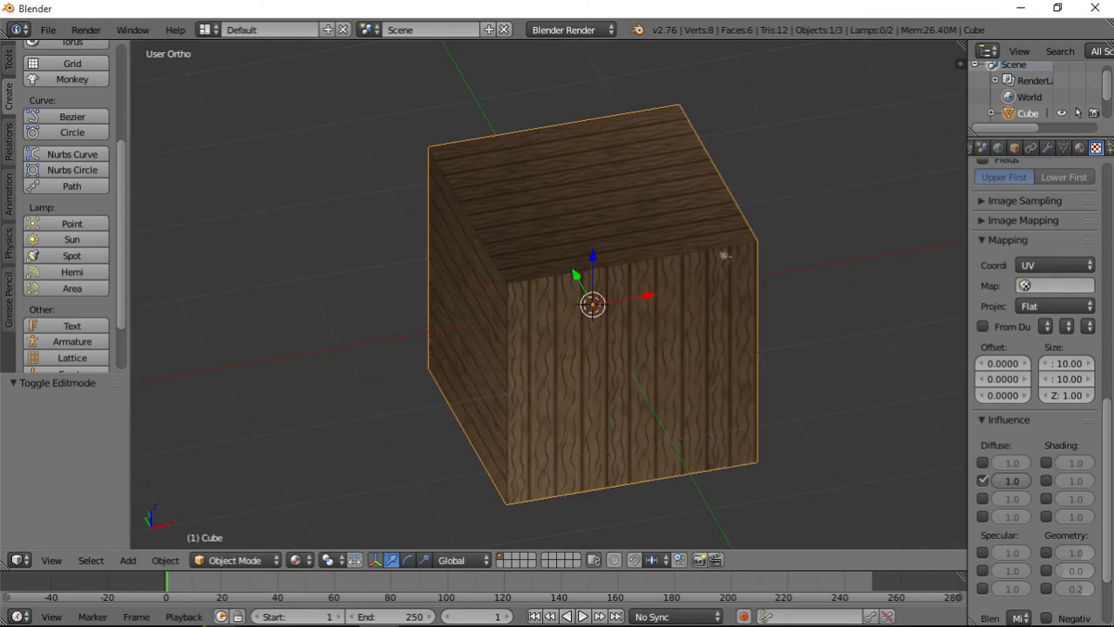
# Minimize the Blender and OBS windows, open the TexturesPainted folder on the desktop, and view WoodWalls.png in the photo viewer.
pyautogui.click(1020, 8)
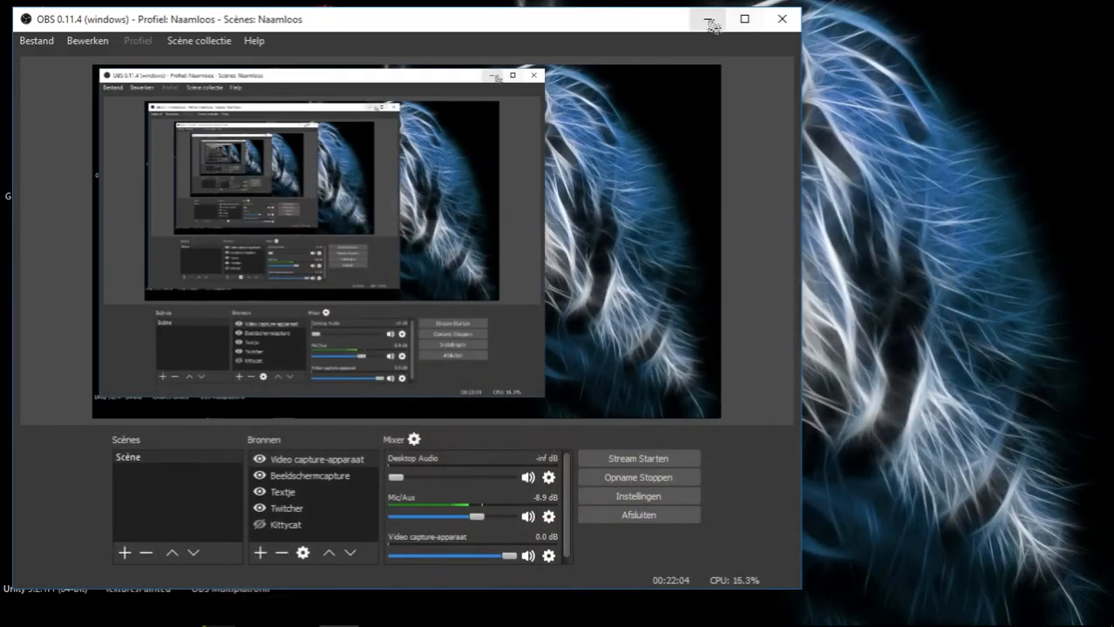
pyautogui.click(709, 19)
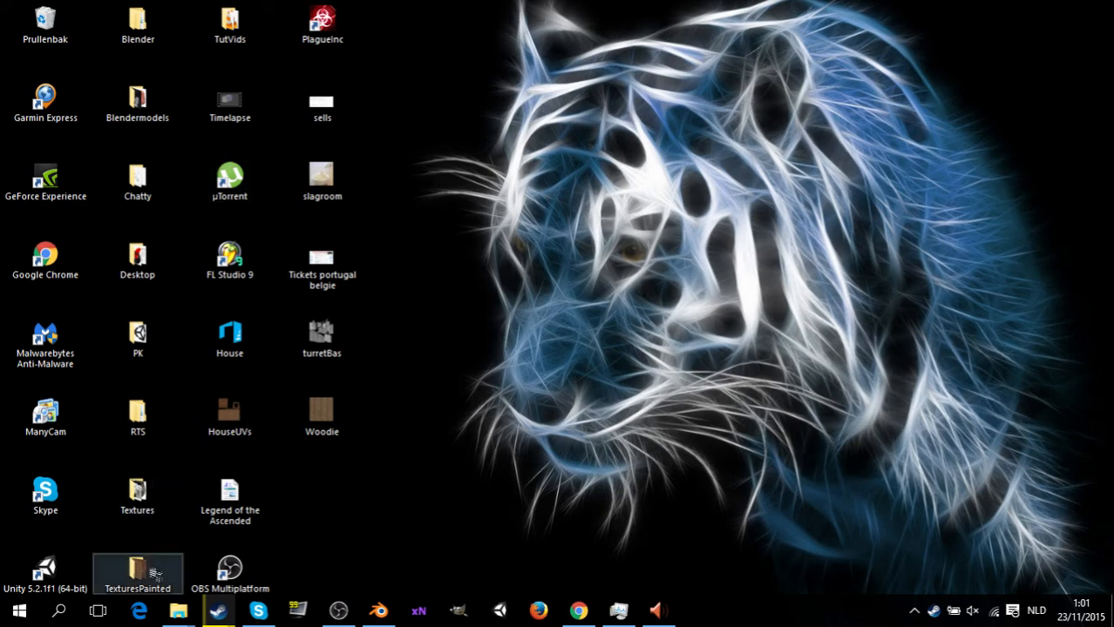
pyautogui.doubleClick(154, 573)
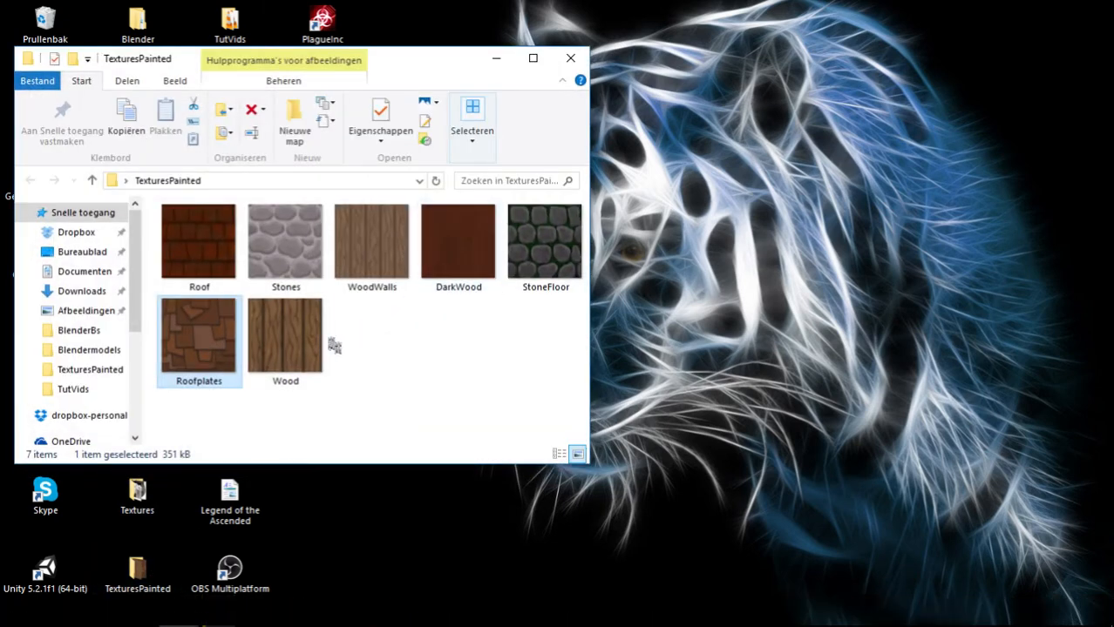
pyautogui.doubleClick(374, 248)
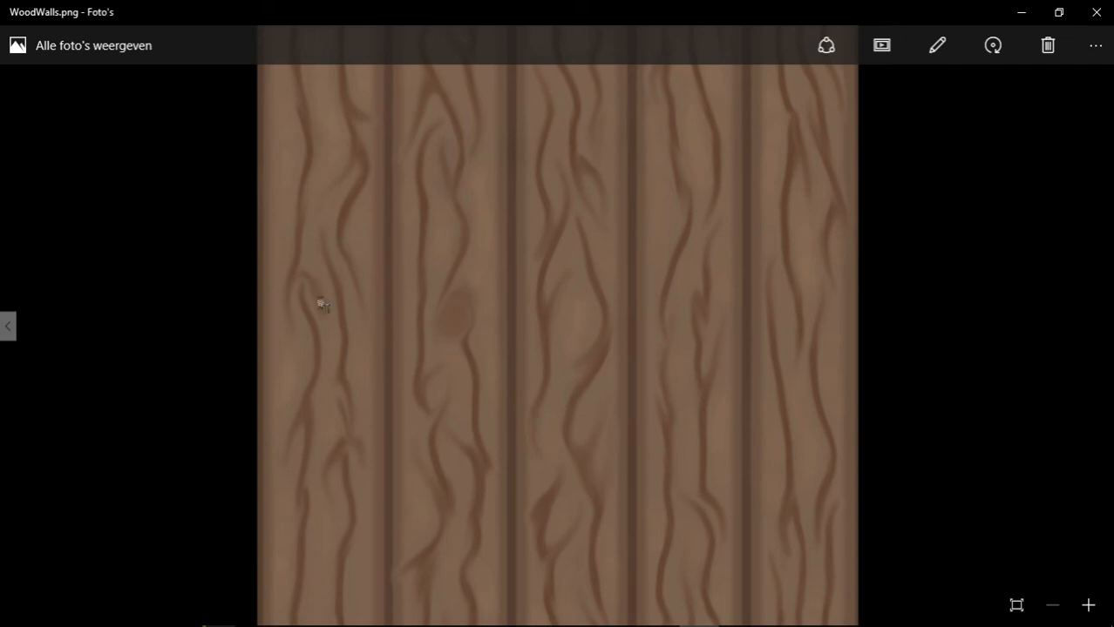
# Browse the other painted textures in the folder, including Wood, Roofplates, Roof, StoneFloor and Stones.
pyautogui.click(13, 336)
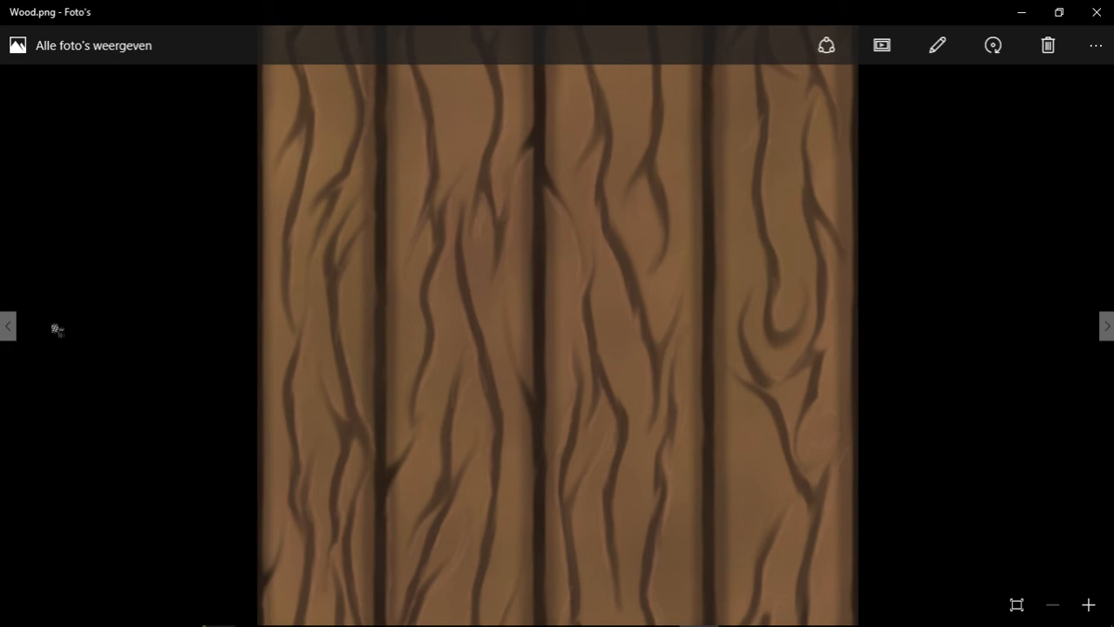
pyautogui.click(9, 328)
pyautogui.click(10, 335)
pyautogui.click(10, 336)
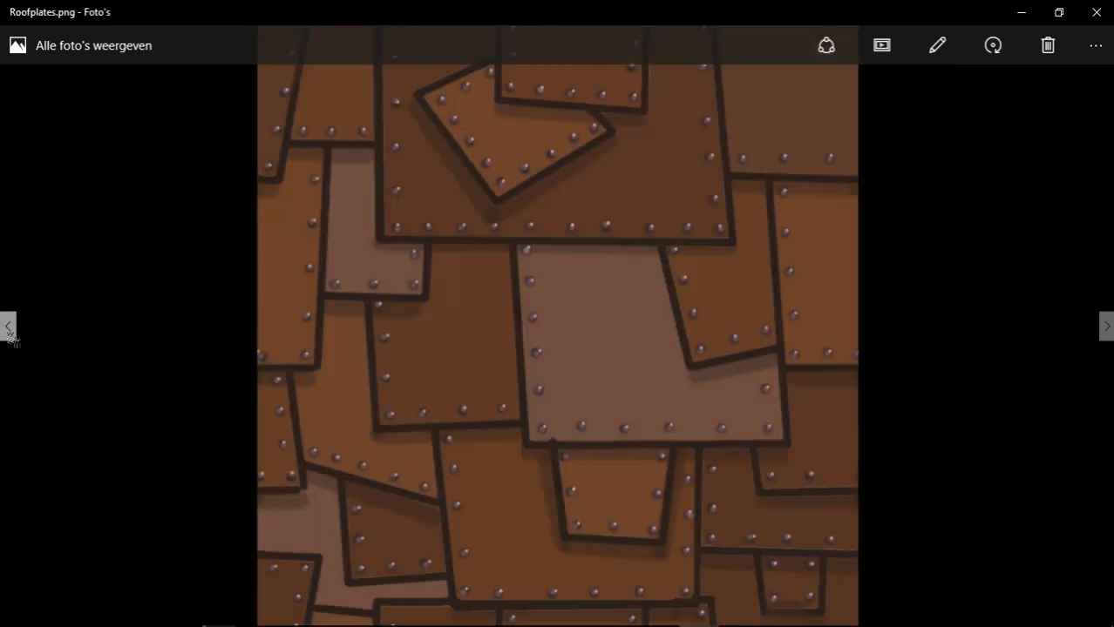
pyautogui.click(10, 335)
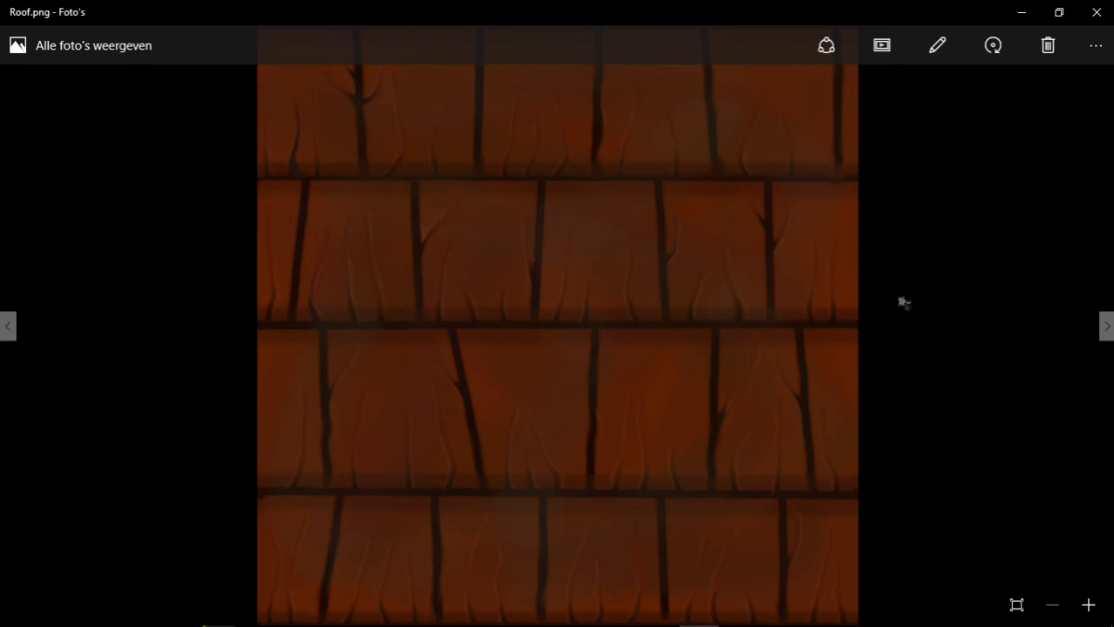
pyautogui.click(1106, 328)
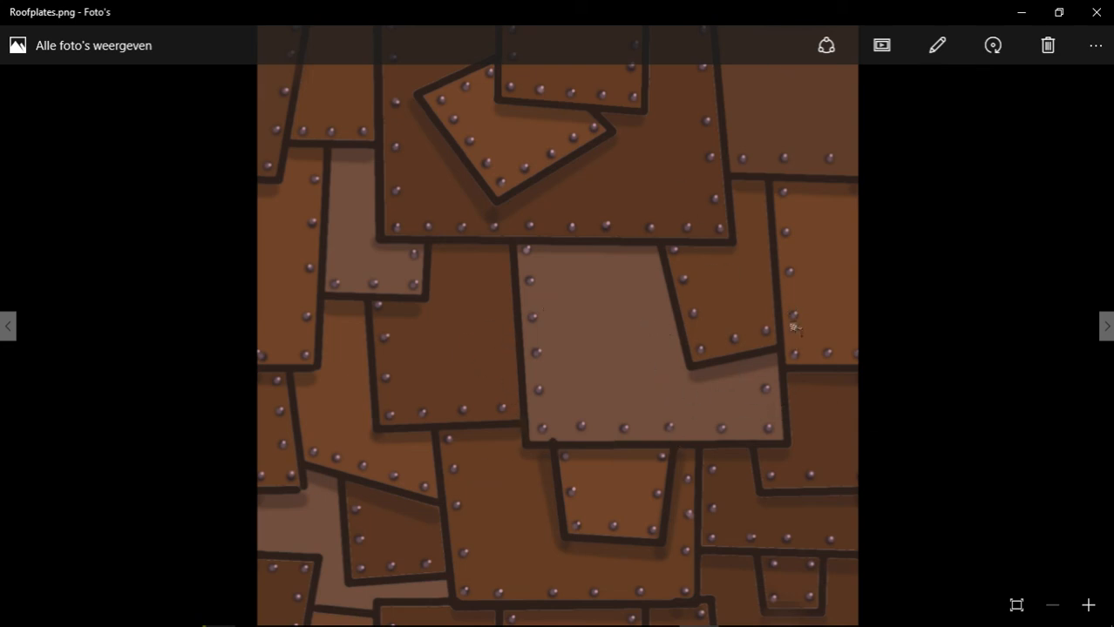
pyautogui.click(1106, 328)
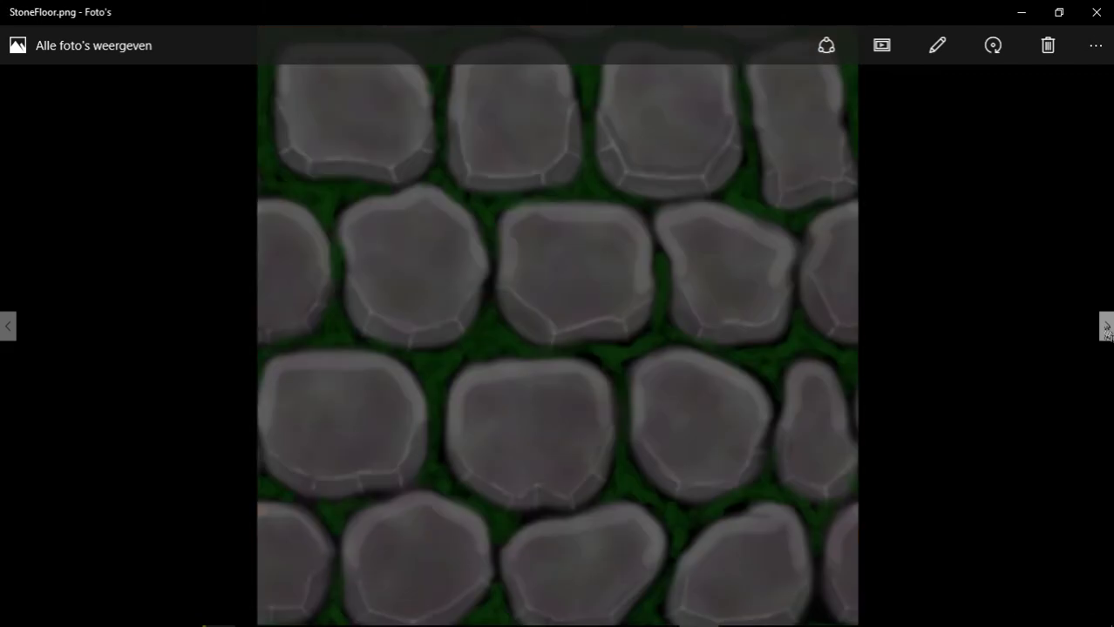
pyautogui.press('Right')
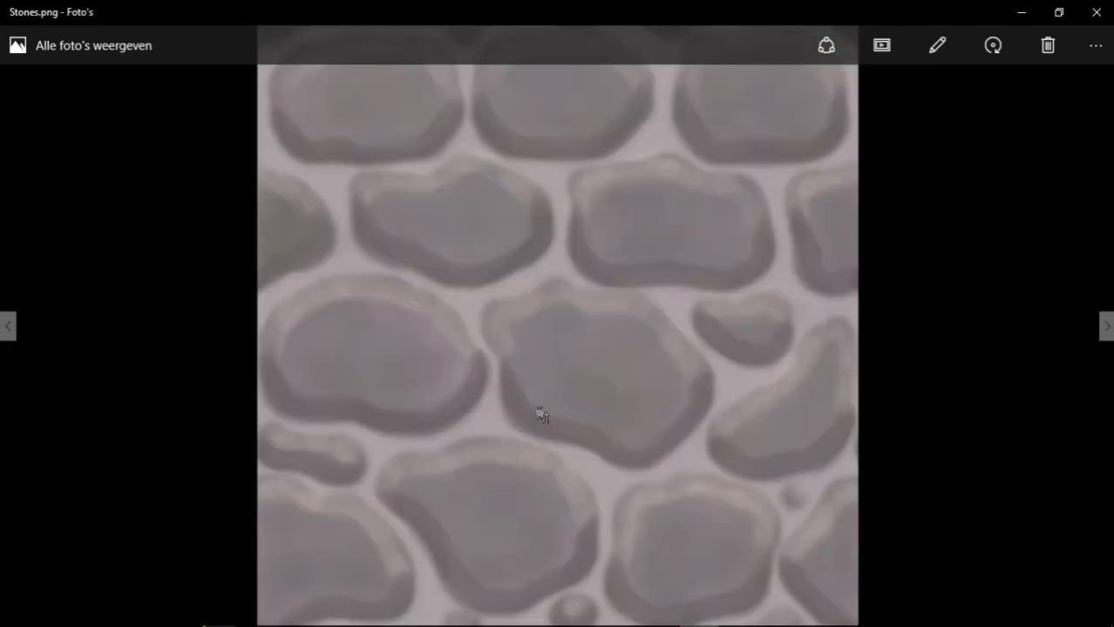
pyautogui.press('Left')
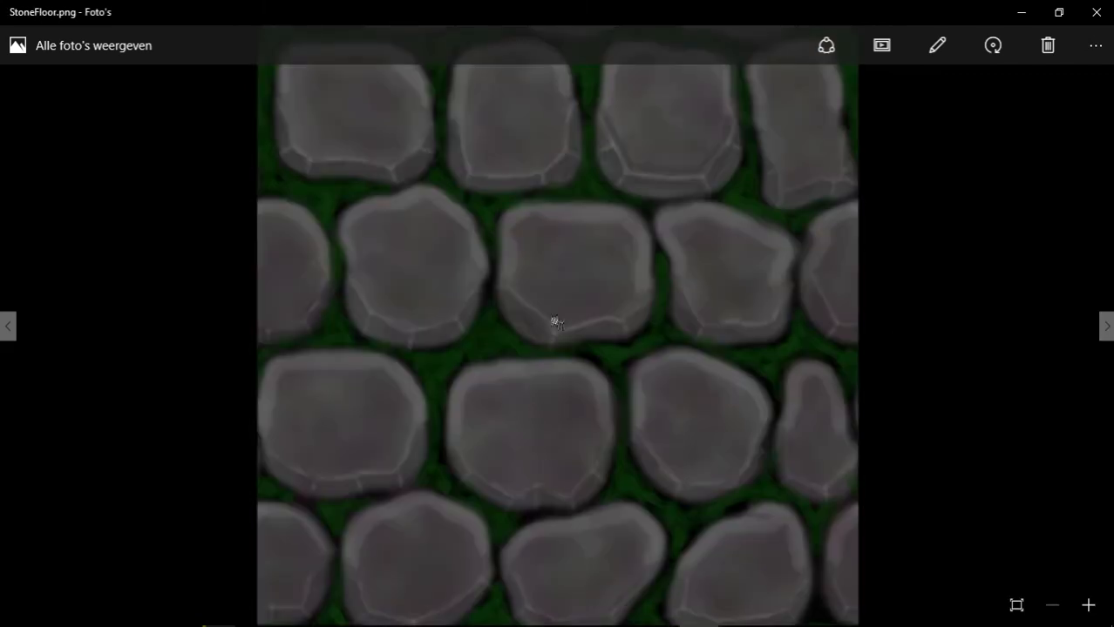
# View the Stones and Wood textures, and go back through the images to Roof and DarkWood.
pyautogui.press('Right')
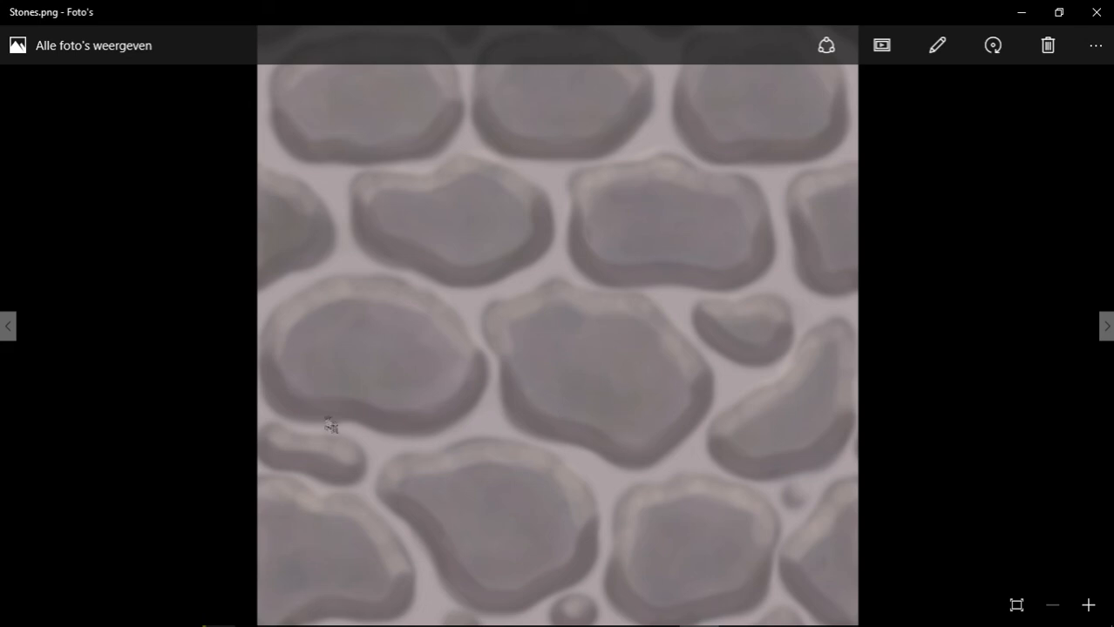
pyautogui.press('Right')
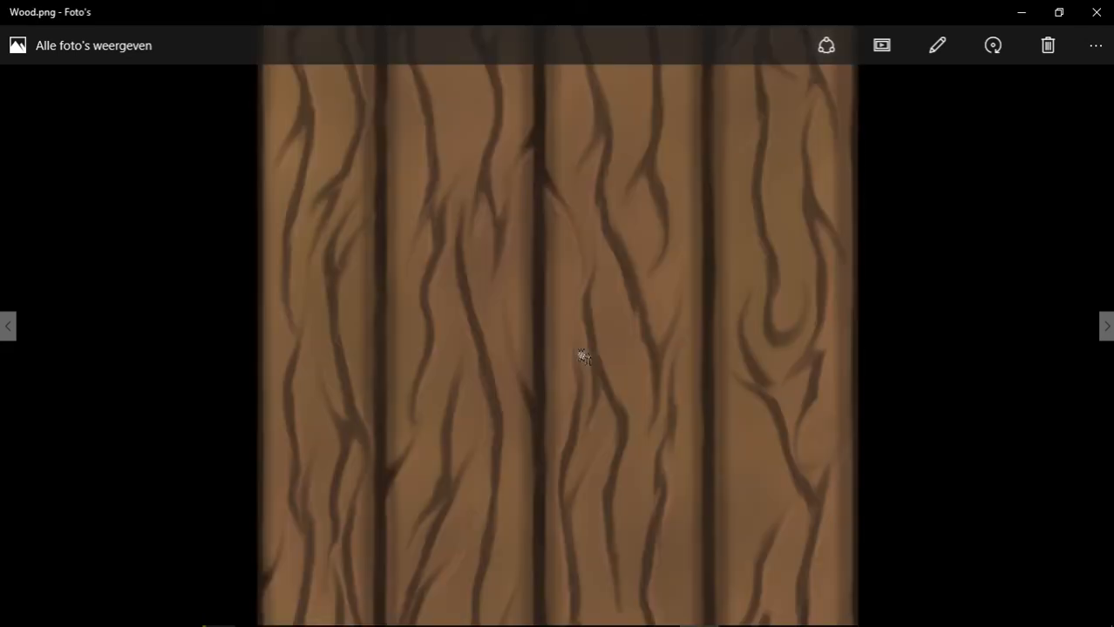
pyautogui.press('Left')
pyautogui.press('Left')
pyautogui.press('Left')
pyautogui.press('Left')
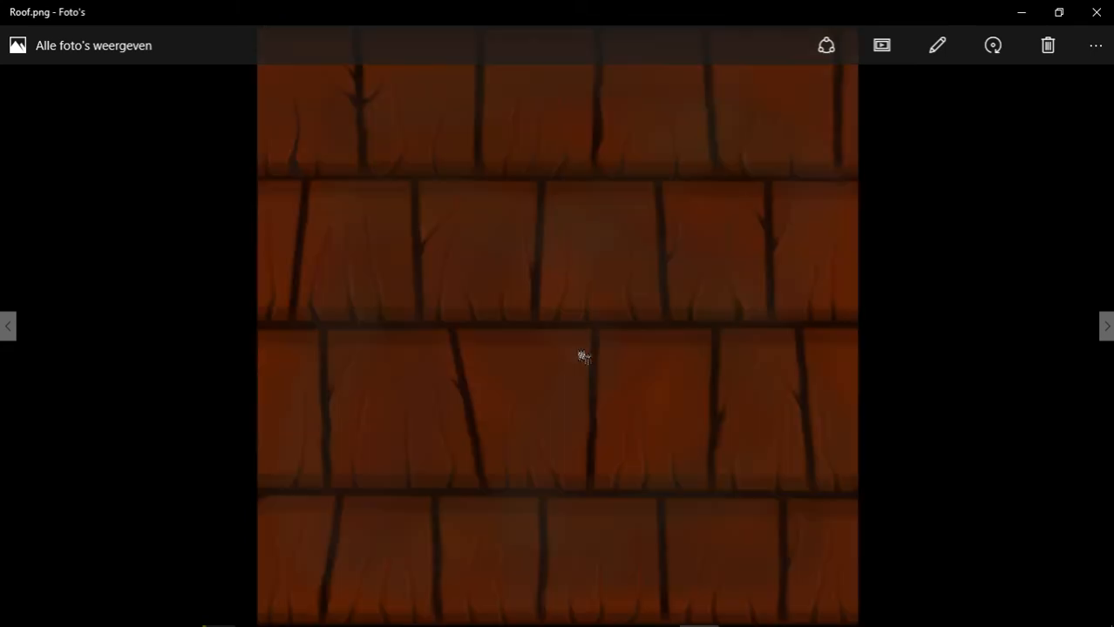
pyautogui.press('Left')
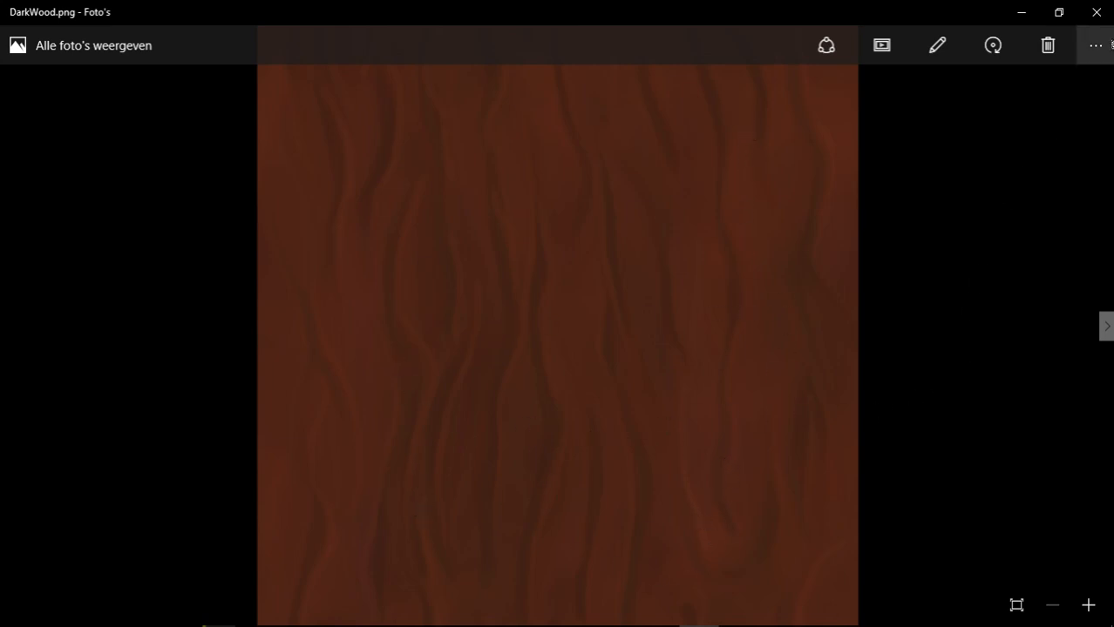
# Close the photo viewer, minimize the TexturesPainted folder and switch back to Blender.
pyautogui.click(1095, 20)
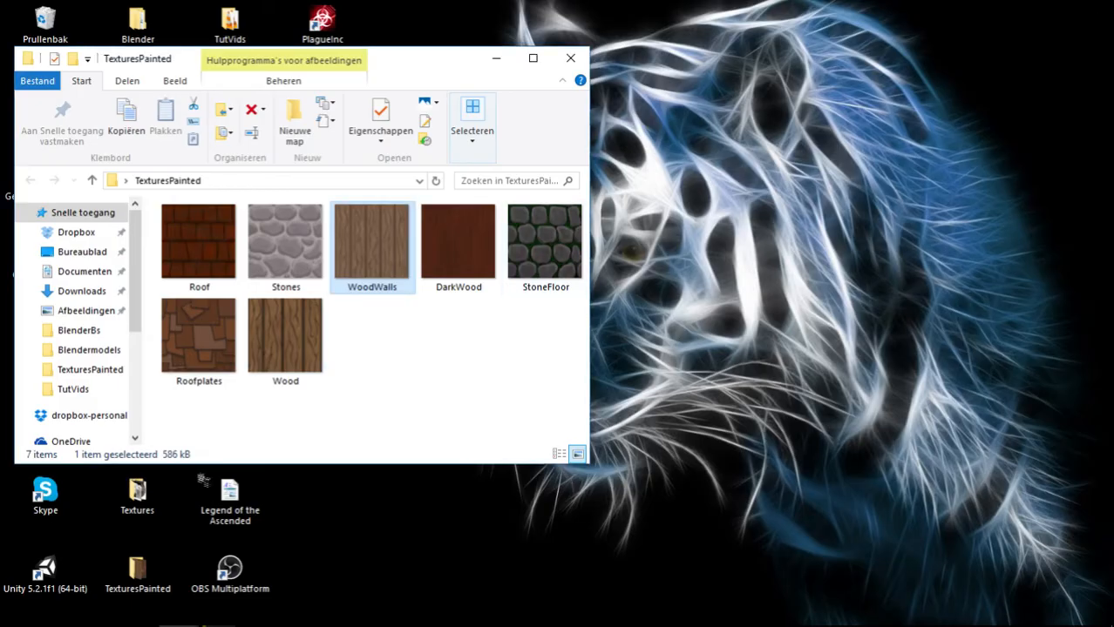
pyautogui.click(496, 57)
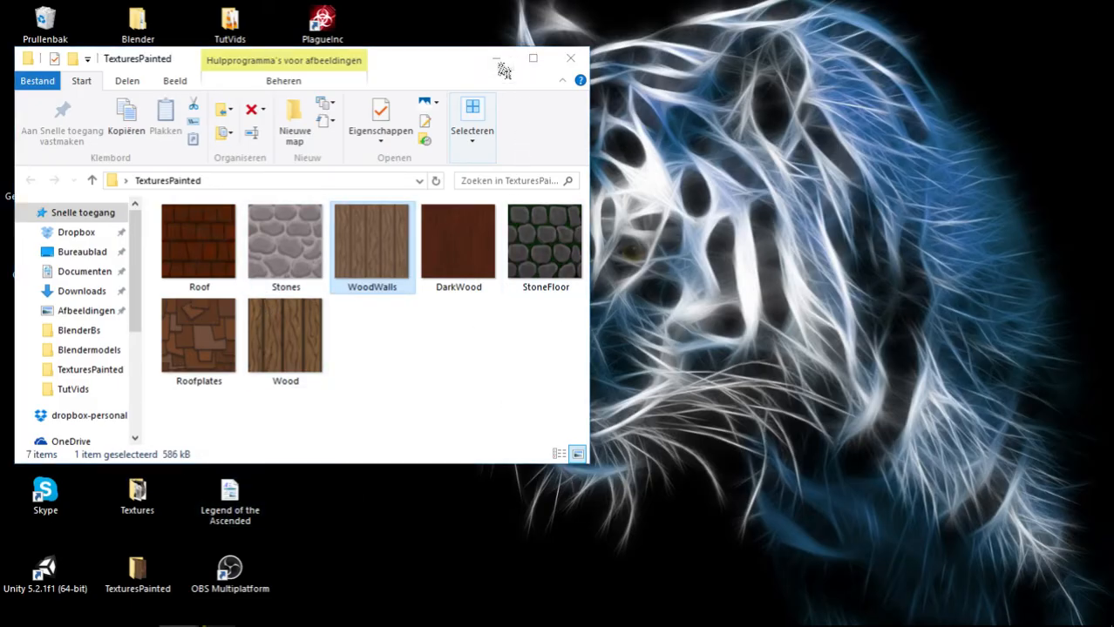
pyautogui.doubleClick(319, 415)
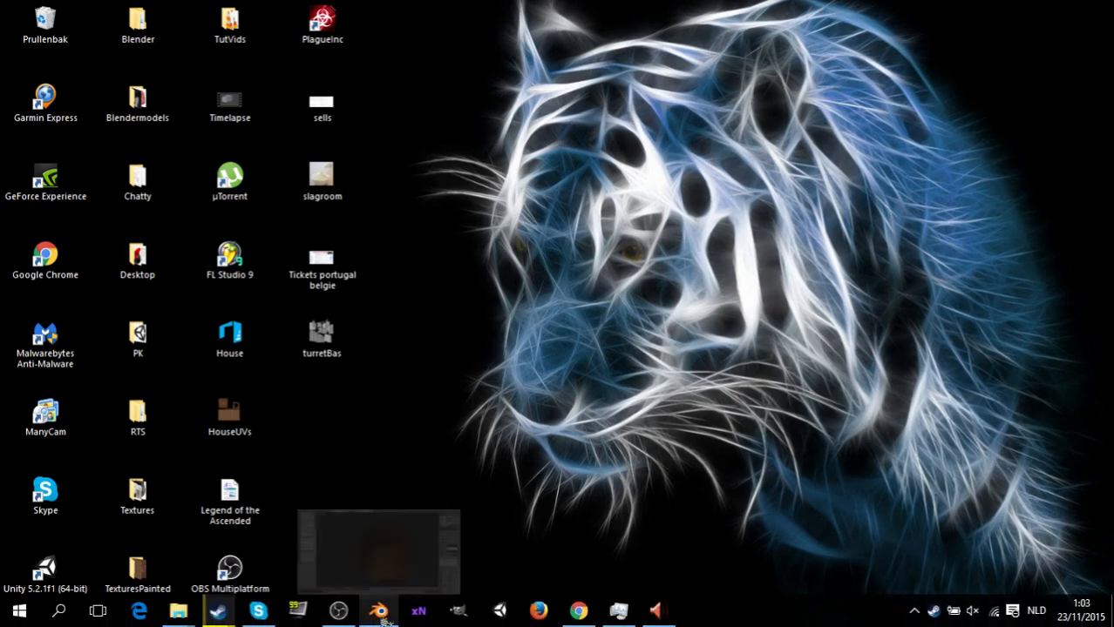
pyautogui.click(384, 620)
# Examine the tiling of the wood texture on the cube from up close and from a distance.
pyautogui.moveTo(572, 453); pyautogui.dragTo(594, 455, button='middle')
pyautogui.moveTo(375, 422)
pyautogui.mouseDown(button='middle')
pyautogui.moveTo(585, 449)
pyautogui.moveTo(581, 435)
pyautogui.mouseUp(button='middle')
pyautogui.scroll(-8, 428, 410)
pyautogui.scroll(10, 507, 373)
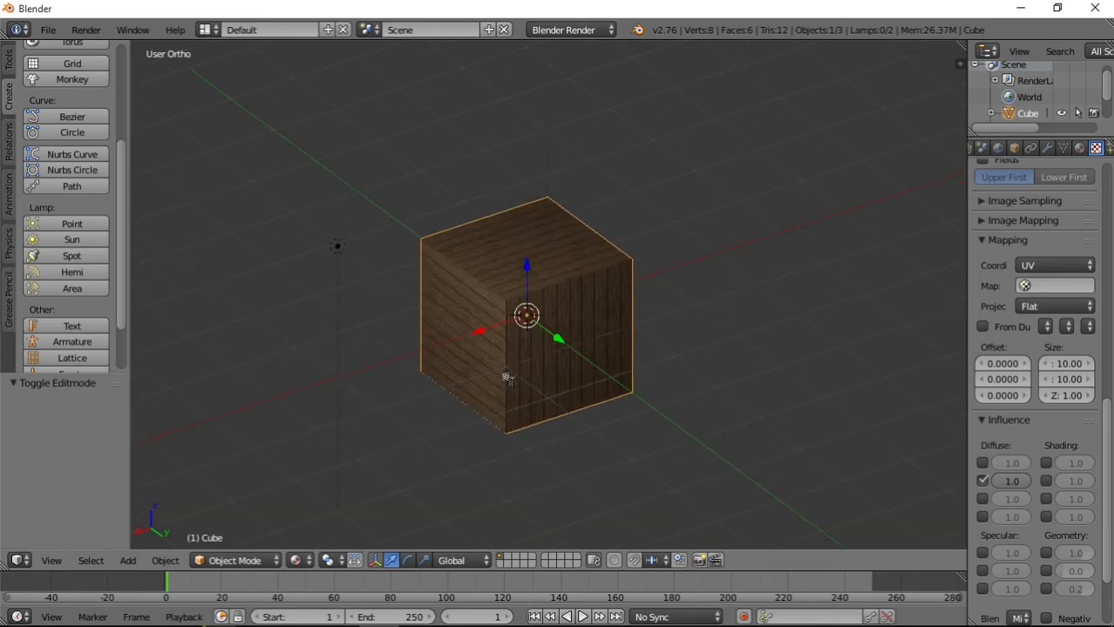
pyautogui.moveTo(502, 373); pyautogui.dragTo(570, 352, button='middle')
pyautogui.scroll(-4, 567, 359)
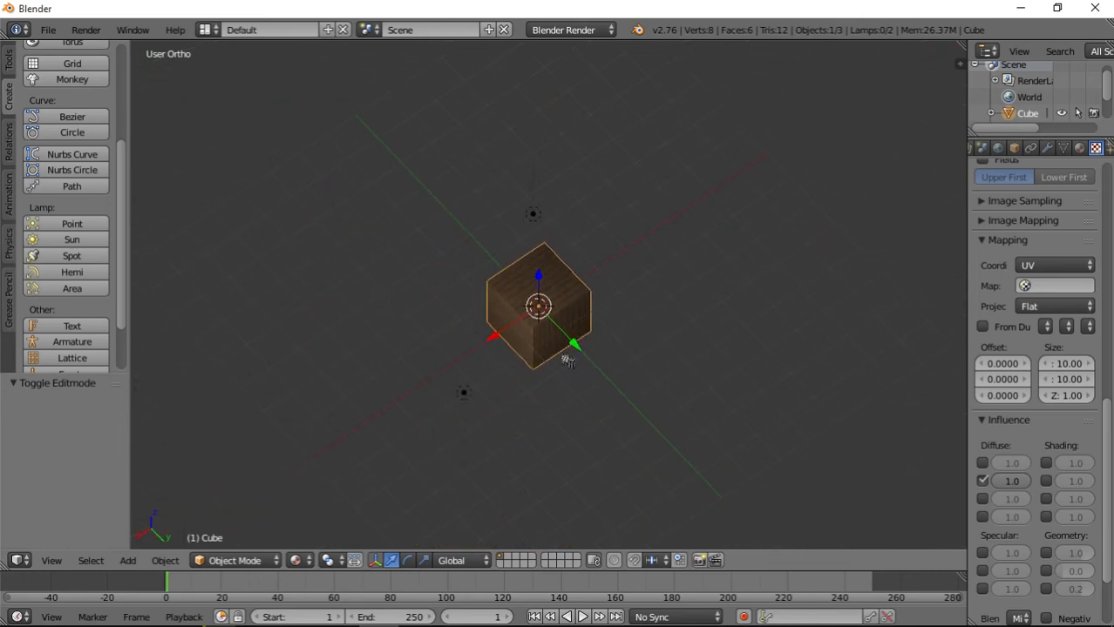
pyautogui.scroll(11, 570, 371)
pyautogui.moveTo(602, 453); pyautogui.dragTo(679, 366, button='middle')
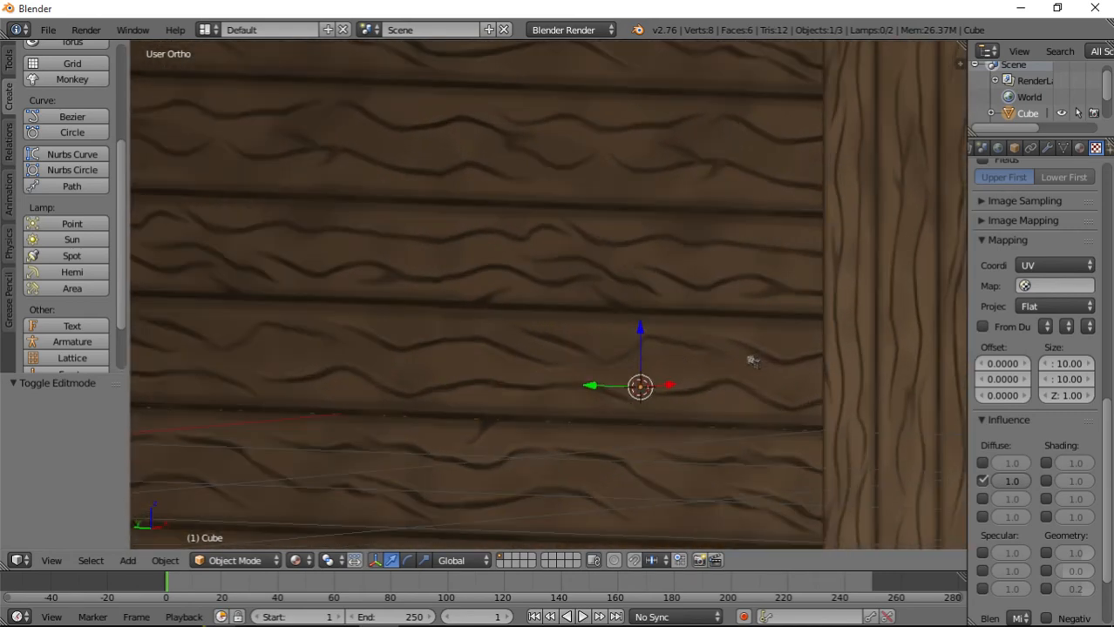
pyautogui.moveTo(752, 362); pyautogui.dragTo(664, 371, button='middle')
pyautogui.scroll(-5, 647, 366)
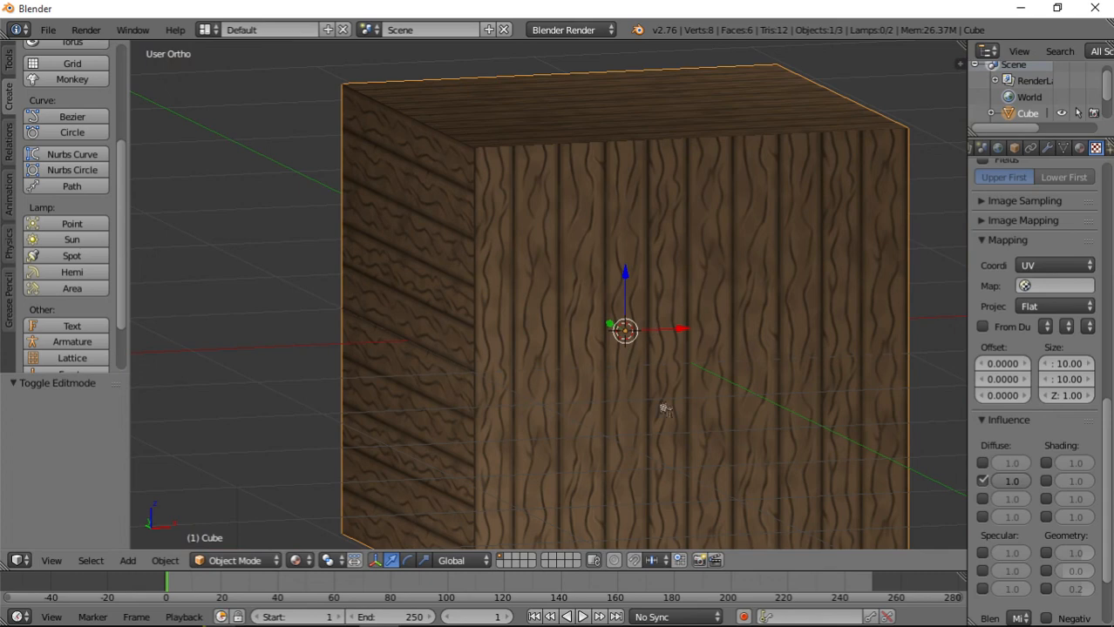
pyautogui.scroll(-1, 665, 409)
pyautogui.scroll(1, 595, 313)
pyautogui.scroll(1, 534, 300)
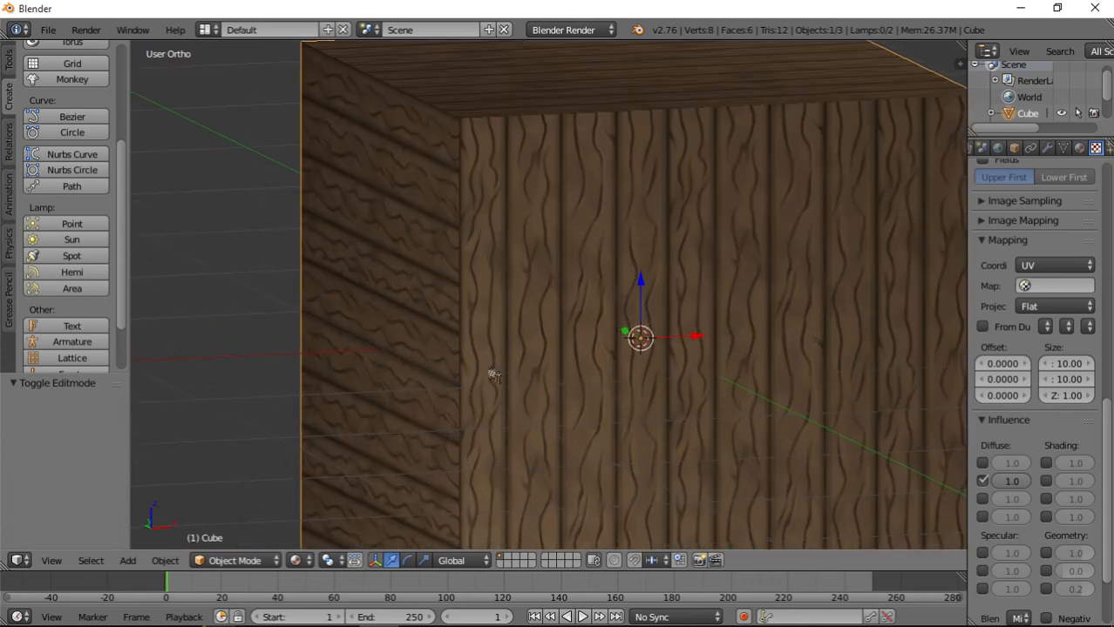
pyautogui.scroll(1, 523, 415)
pyautogui.moveTo(587, 438); pyautogui.dragTo(519, 403, button='middle')
pyautogui.scroll(-2, 591, 407)
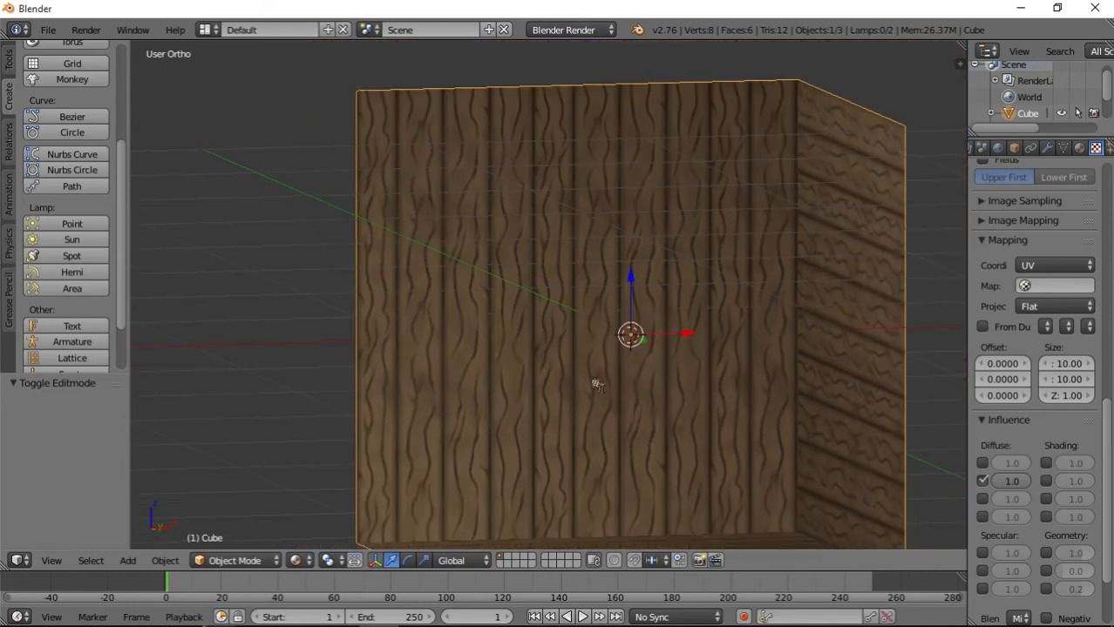
# Examine the plank direction and seams on the cube's side and top faces from several angles.
pyautogui.moveTo(459, 383); pyautogui.dragTo(481, 379, button='middle')
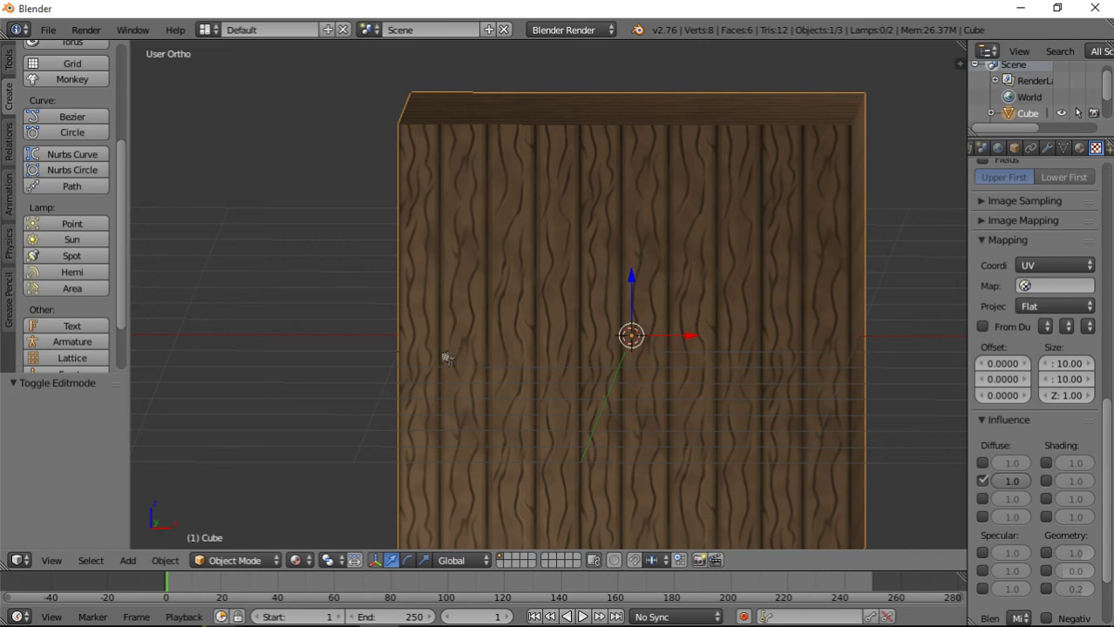
pyautogui.moveTo(446, 358); pyautogui.dragTo(478, 370, button='middle')
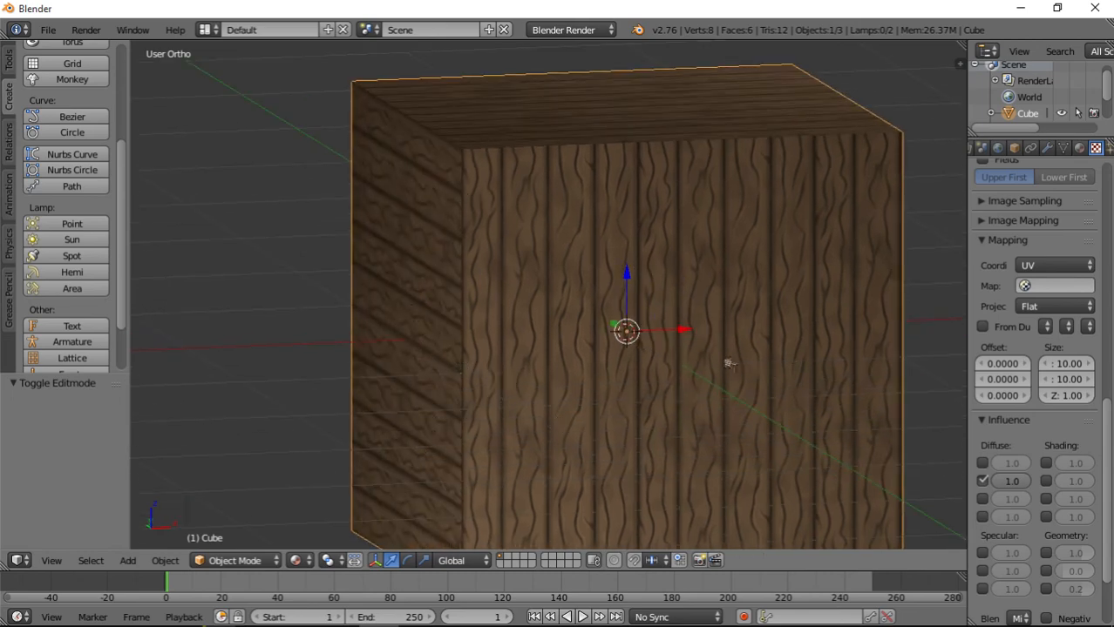
pyautogui.moveTo(728, 364); pyautogui.dragTo(700, 392, button='middle')
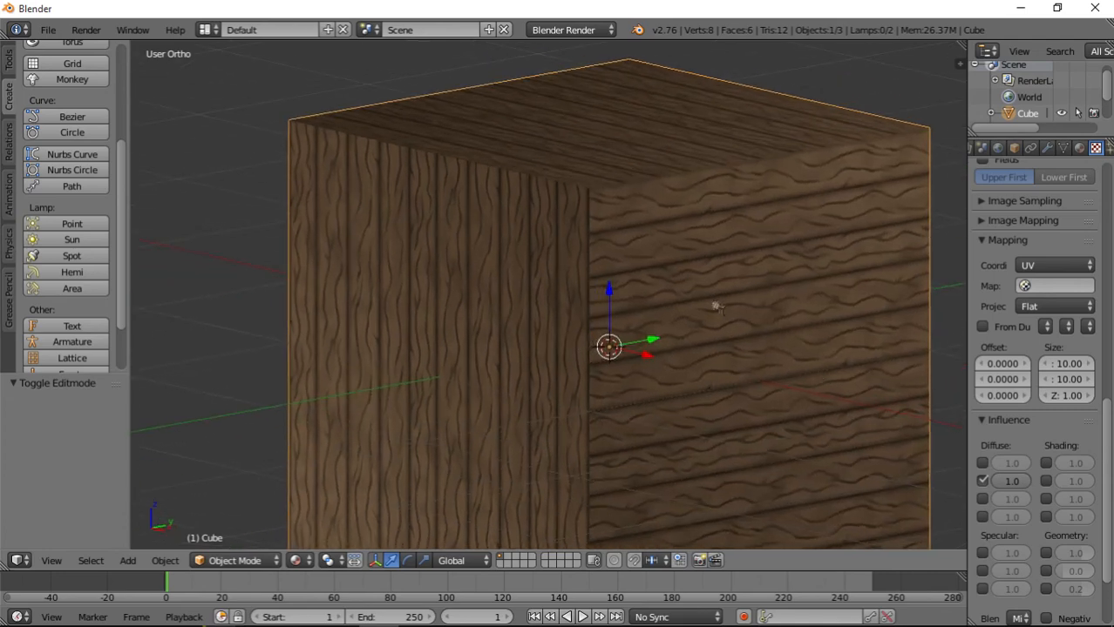
pyautogui.moveTo(716, 306); pyautogui.dragTo(707, 416, button='middle')
pyautogui.moveTo(529, 403); pyautogui.dragTo(721, 403, button='middle')
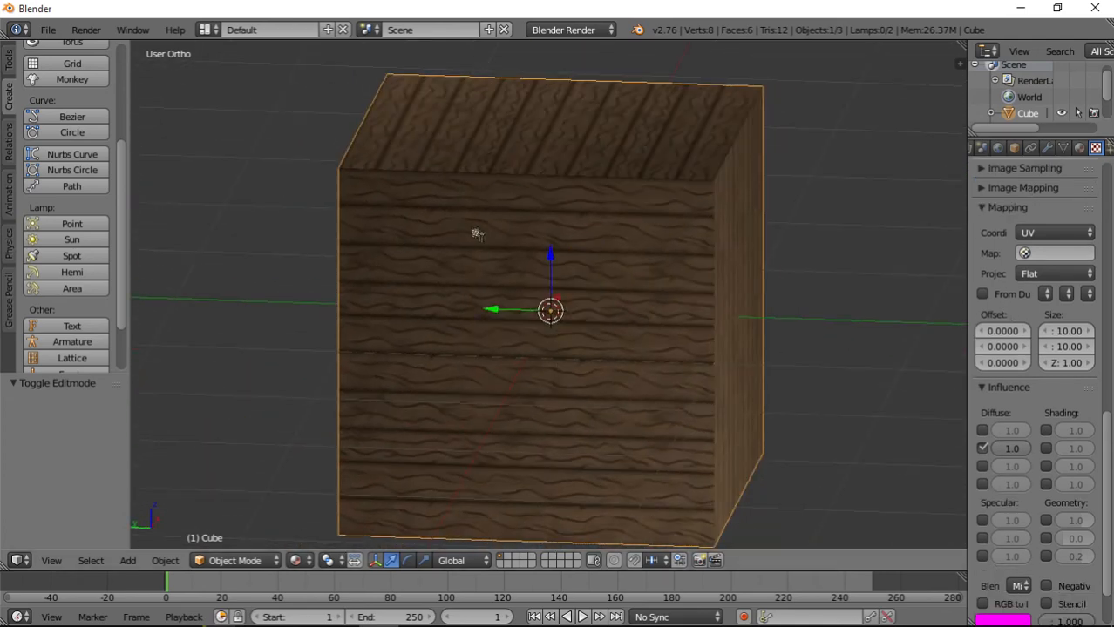
pyautogui.moveTo(477, 231); pyautogui.dragTo(487, 381, button='middle')
pyautogui.scroll(-5, 520, 375)
pyautogui.scroll(-4, 639, 369)
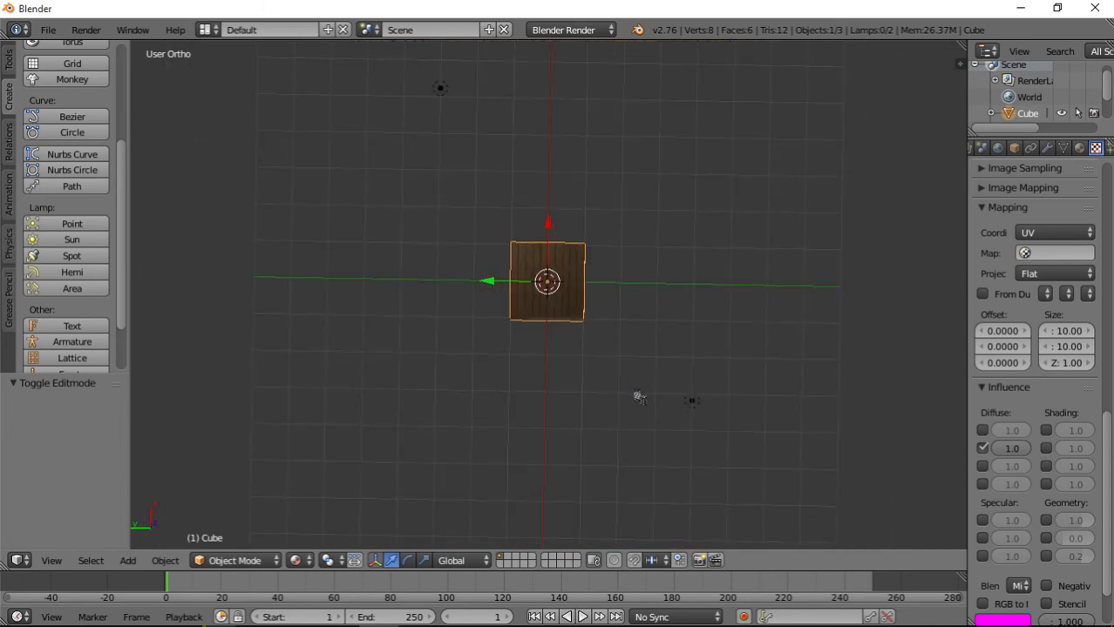
pyautogui.moveTo(639, 398); pyautogui.dragTo(588, 345, button='middle')
pyautogui.scroll(3, 601, 381)
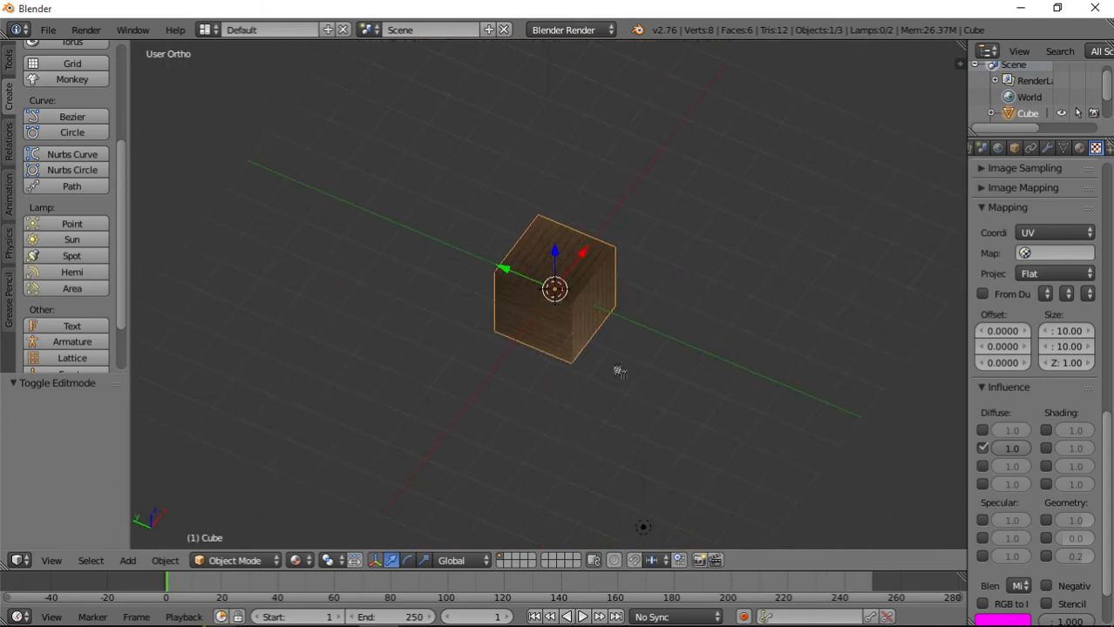
# Set the wood texture's mapping size to 5 in X and Y and check the tiling around the cube.
pyautogui.click(1079, 148)
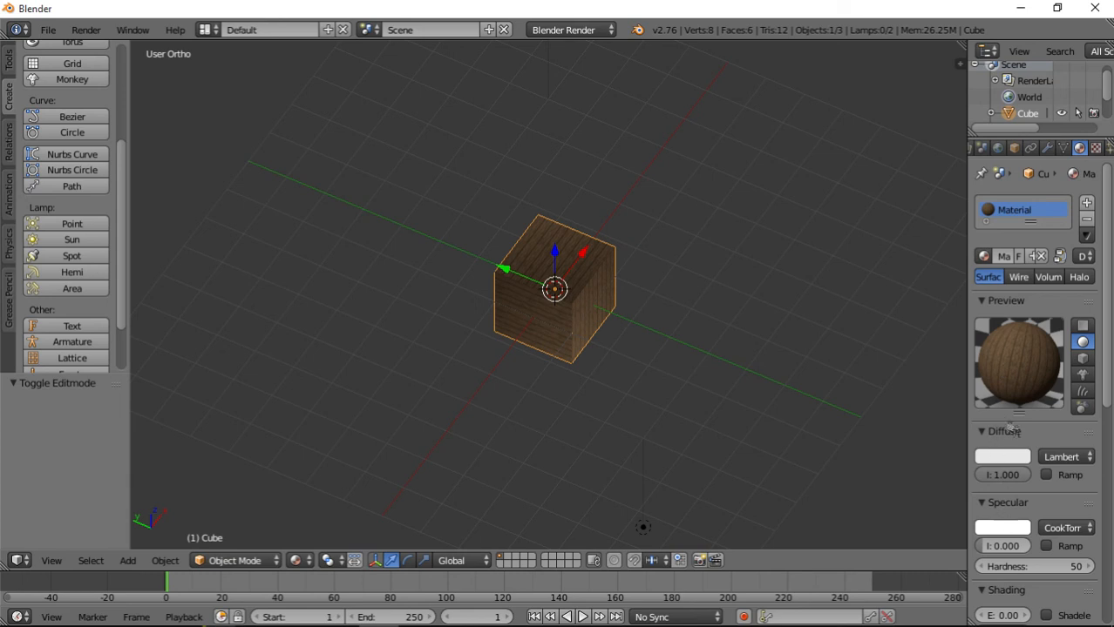
pyautogui.click(1095, 148)
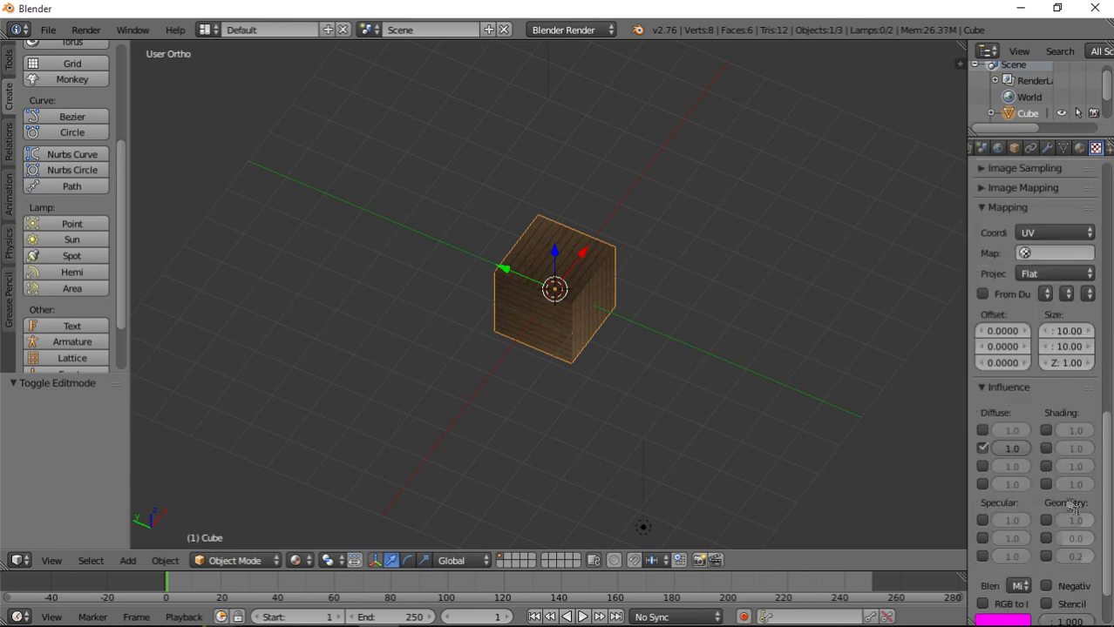
pyautogui.scroll(-2, 1070, 501)
pyautogui.scroll(5, 1065, 475)
pyautogui.click(1062, 457)
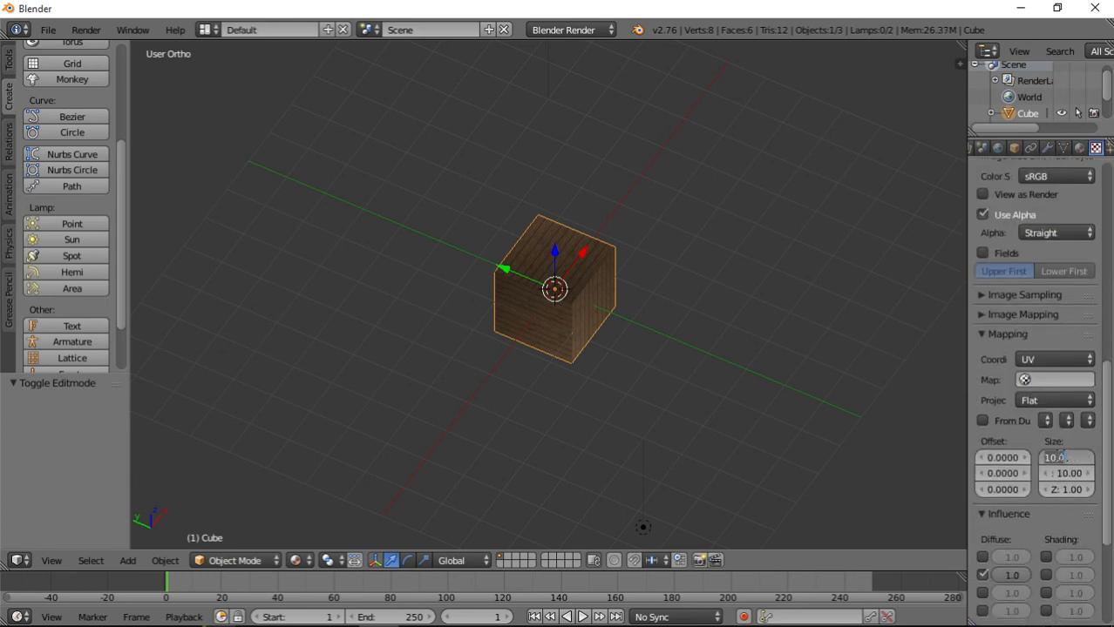
pyautogui.write('5')
pyautogui.press('Return')
pyautogui.click(1067, 476)
pyautogui.write('5')
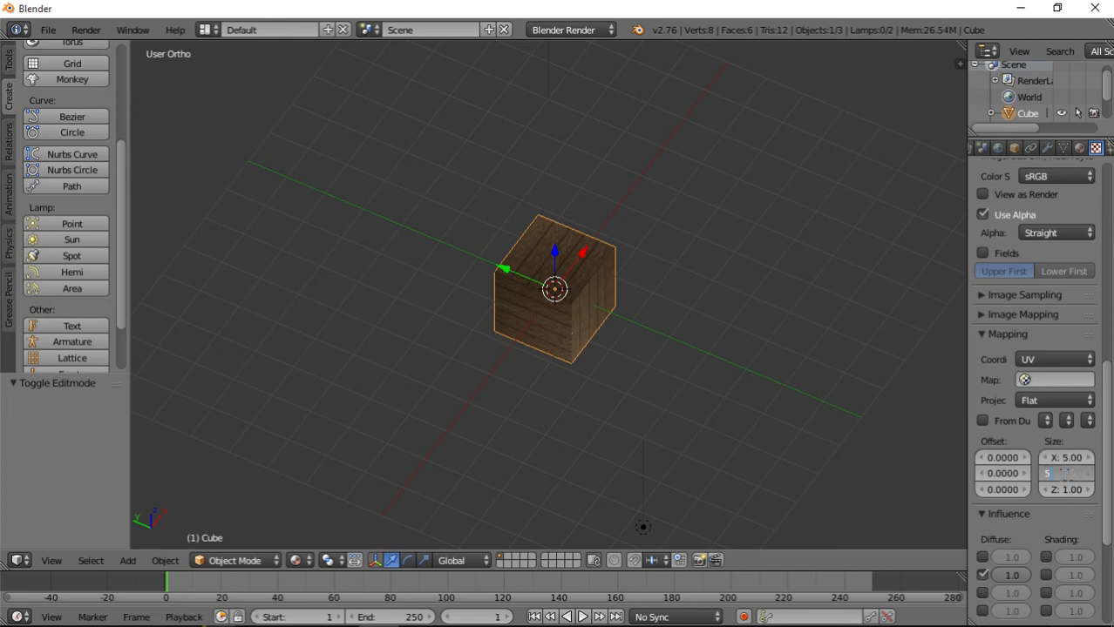
pyautogui.press('Return')
pyautogui.moveTo(665, 368); pyautogui.dragTo(563, 373, button='middle')
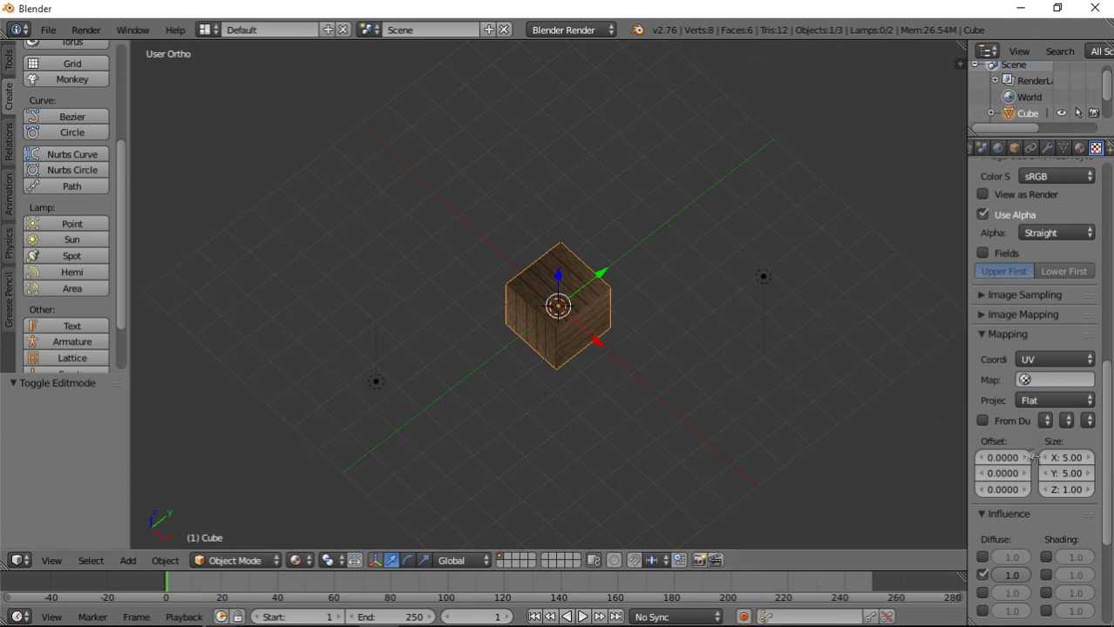
pyautogui.moveTo(566, 366); pyautogui.dragTo(571, 311, button='middle')
pyautogui.scroll(3, 570, 311)
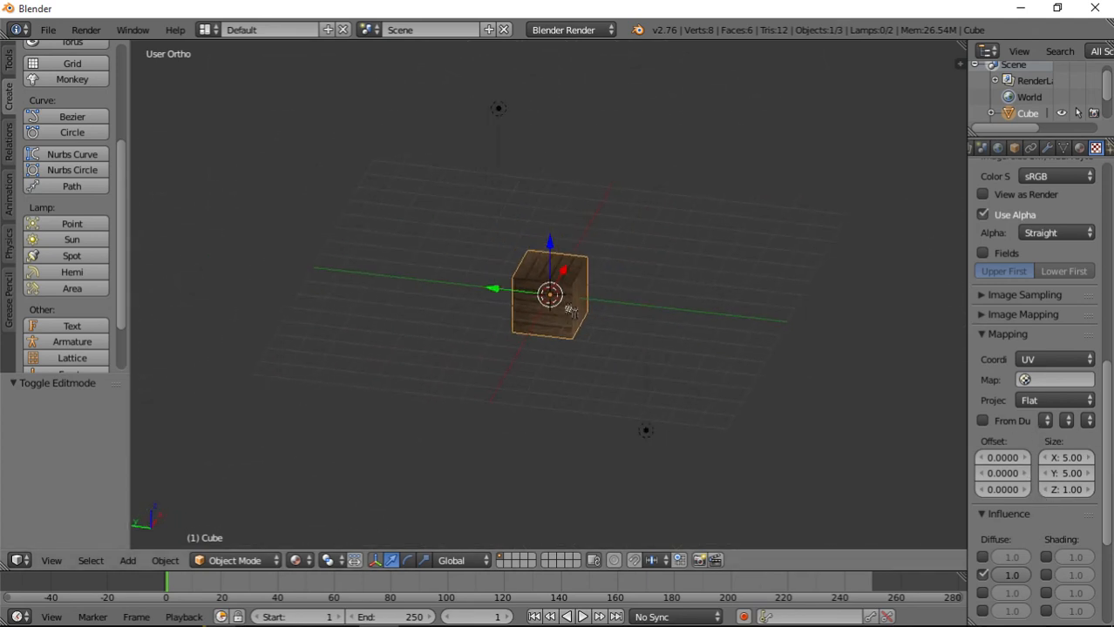
pyautogui.moveTo(514, 341); pyautogui.dragTo(539, 322, button='middle')
pyautogui.scroll(-6, 635, 320)
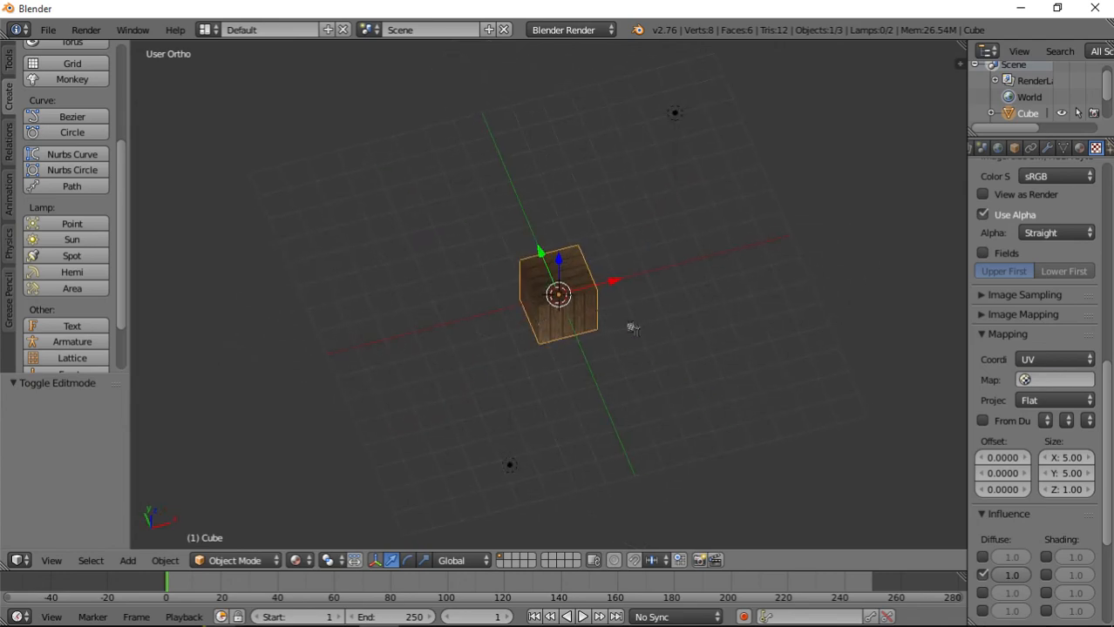
# Minimize Blender, view the HouseUVs and turretBas images from the desktop, and close the photo viewer.
pyautogui.click(1020, 8)
pyautogui.doubleClick(229, 423)
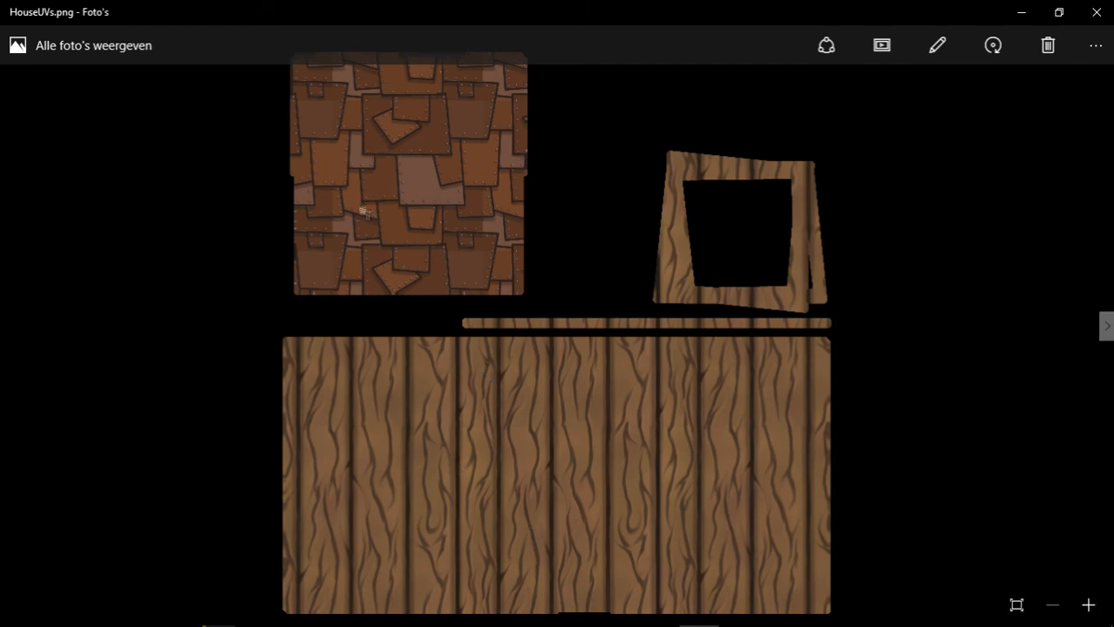
pyautogui.click(1096, 12)
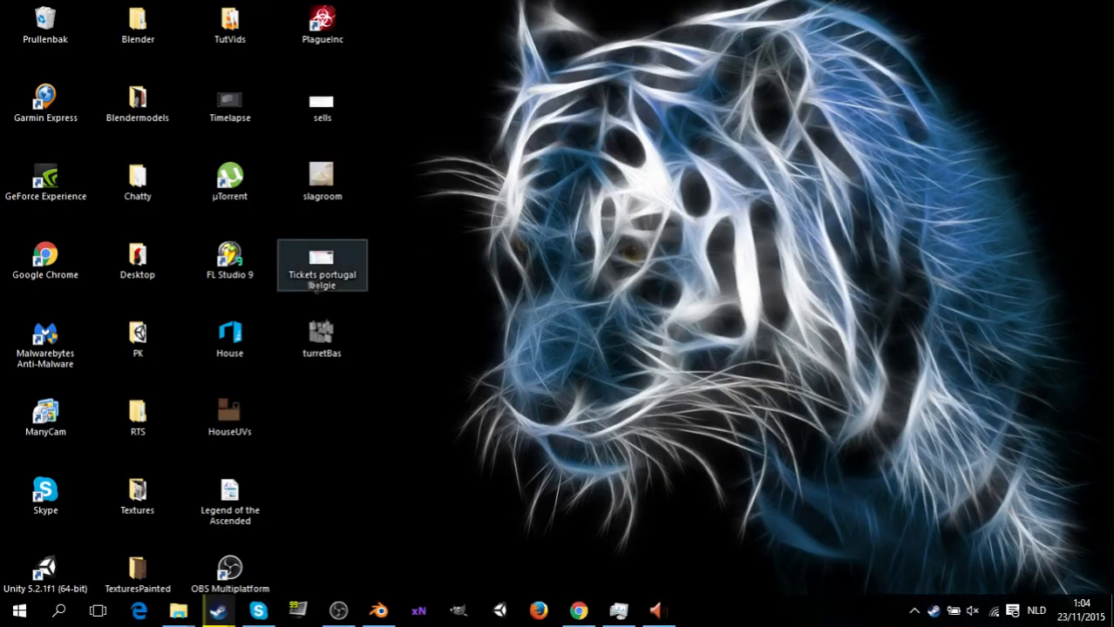
pyautogui.doubleClick(318, 340)
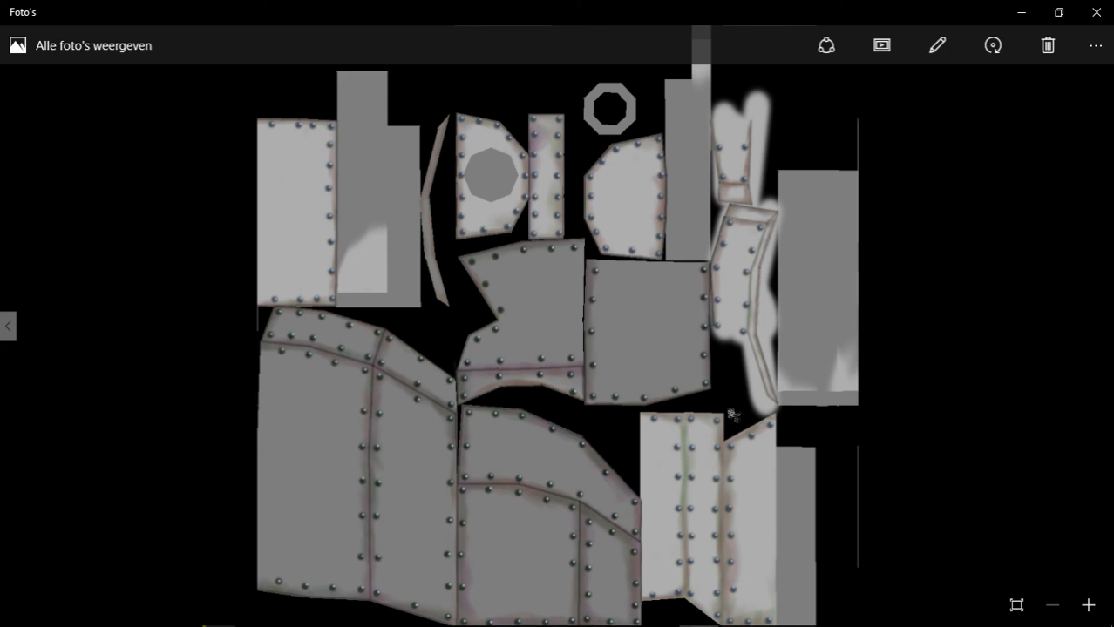
pyautogui.click(1085, 20)
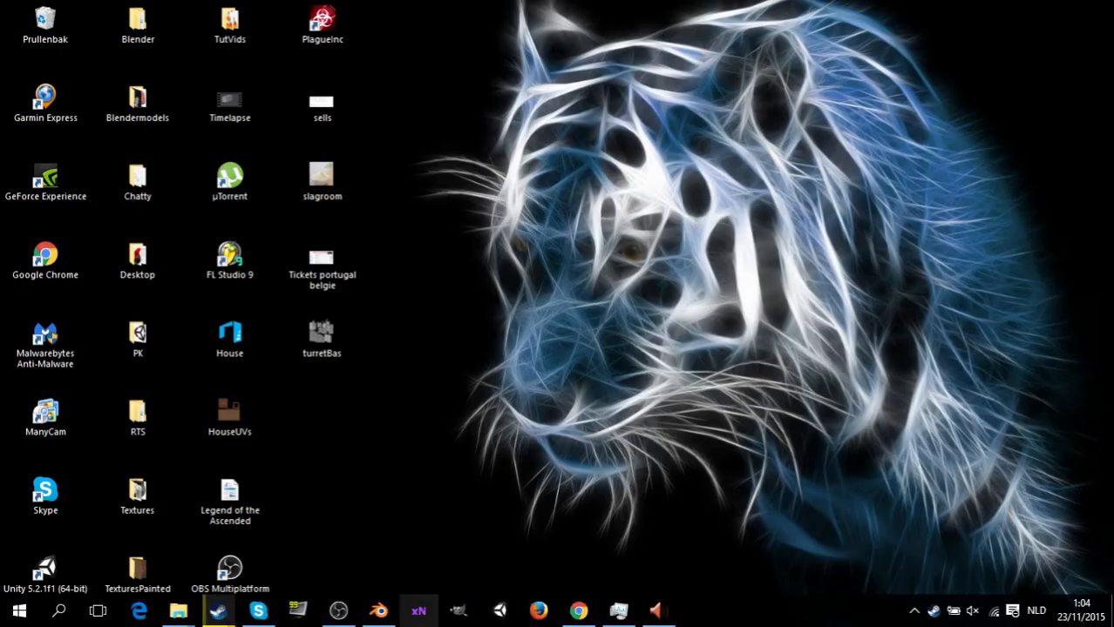
# Switch back to Blender and open the recent file turret.blend.
pyautogui.click(379, 611)
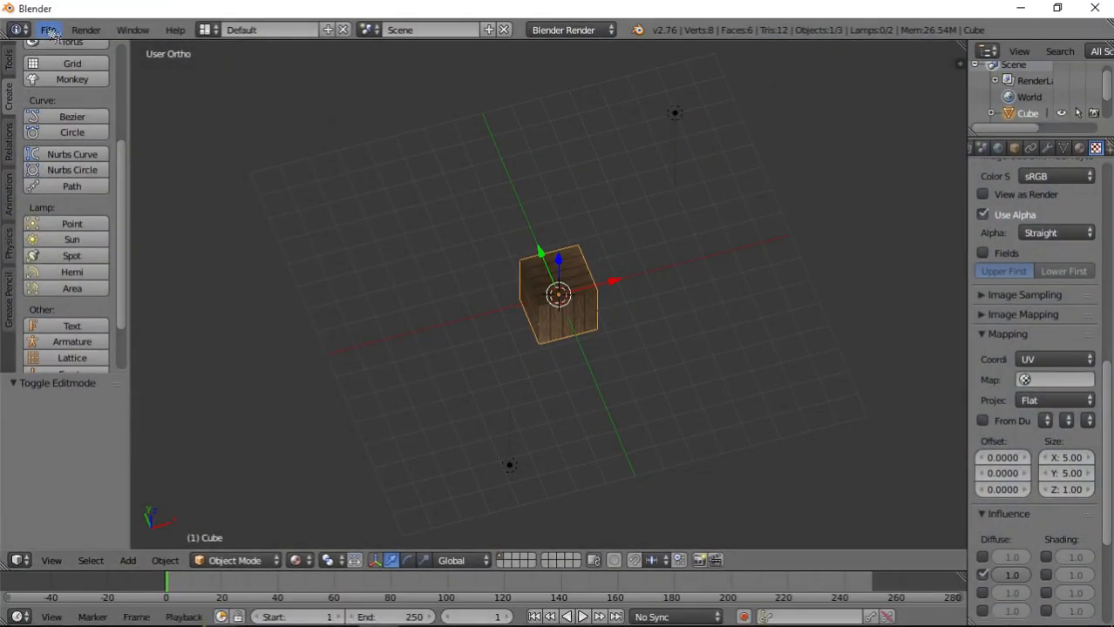
pyautogui.click(47, 30)
pyautogui.moveTo(80, 82)
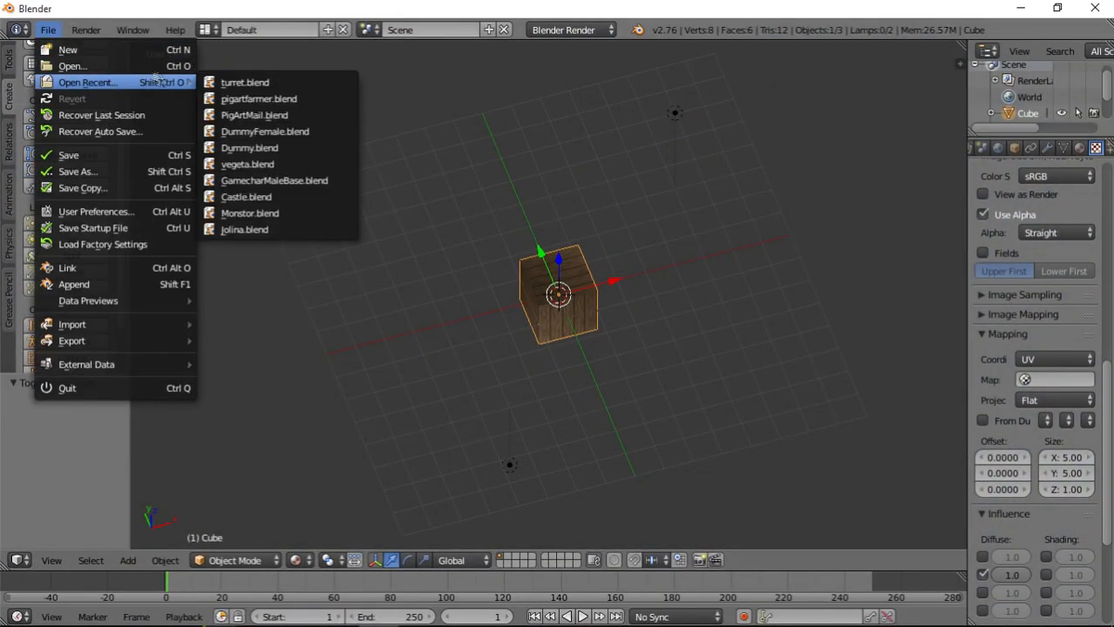
pyautogui.click(254, 84)
# Widen the image editor beside the 3D view to show the full Base Diffuse Color texture, and inspect the painted turret.
pyautogui.moveTo(596, 360); pyautogui.dragTo(470, 428, button='middle')
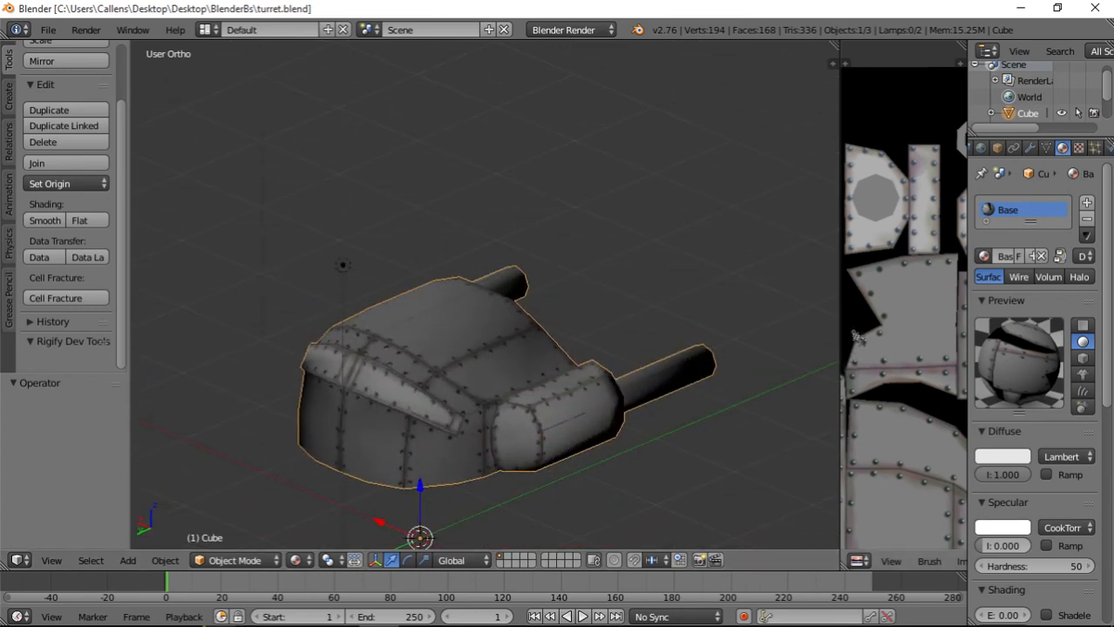
pyautogui.moveTo(843, 327); pyautogui.dragTo(488, 331)
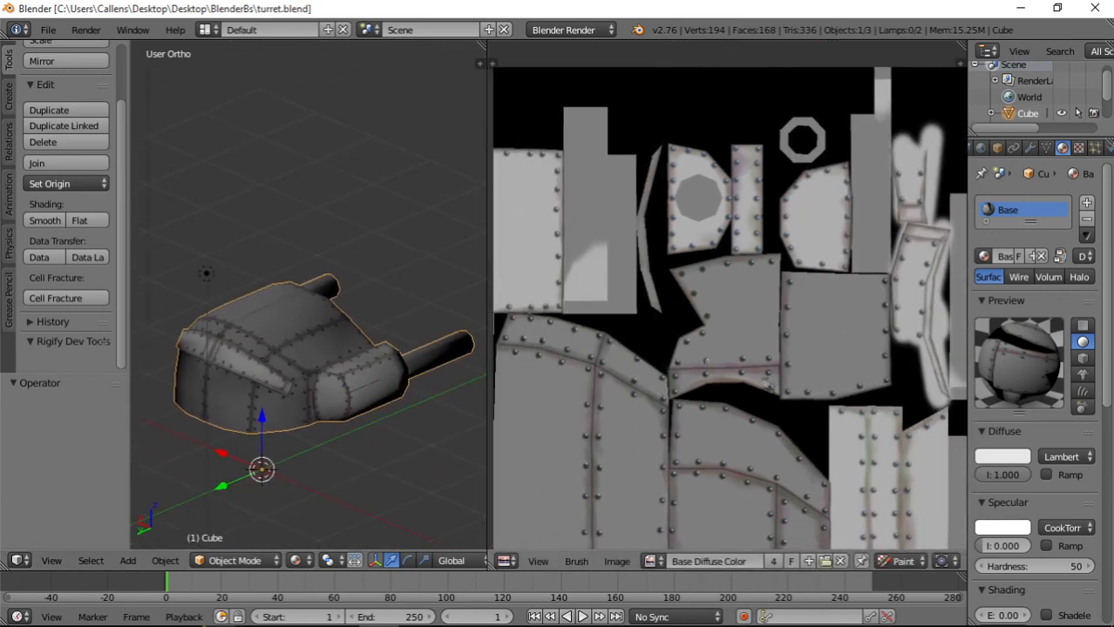
pyautogui.scroll(-3, 769, 389)
pyautogui.scroll(3, 770, 390)
pyautogui.moveTo(418, 392); pyautogui.dragTo(367, 415, button='middle')
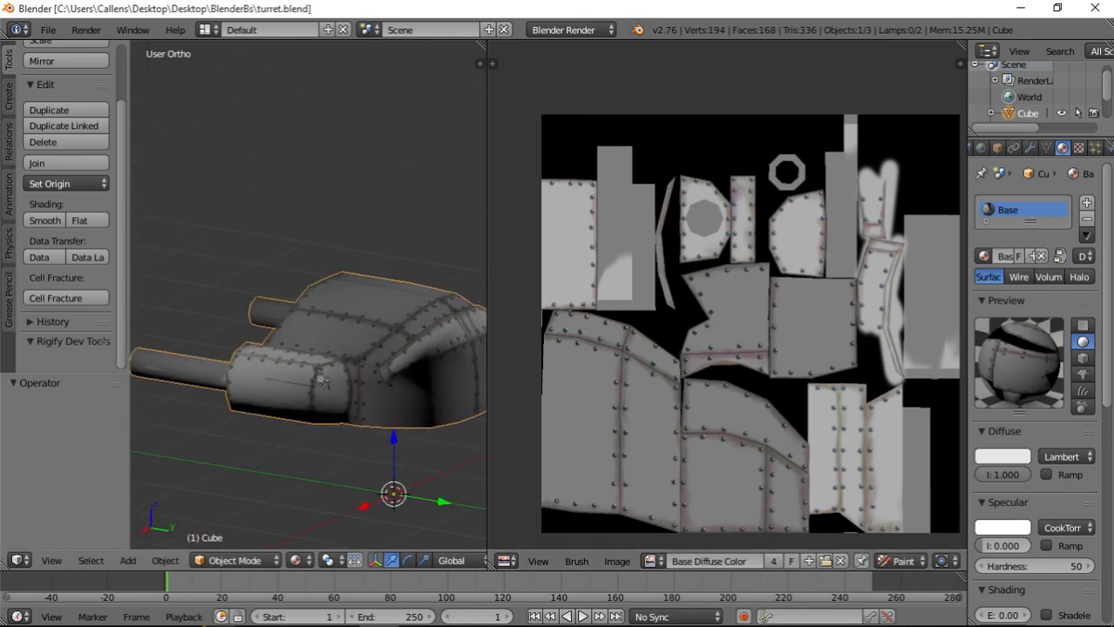
# Enlarge the 3D view beside the texture image and examine the turret's painted rivets and panel seams from above, the side and the front.
pyautogui.scroll(3, 366, 415)
pyautogui.scroll(2, 368, 415)
pyautogui.moveTo(445, 484); pyautogui.dragTo(337, 386, button='middle')
pyautogui.scroll(-5, 383, 396)
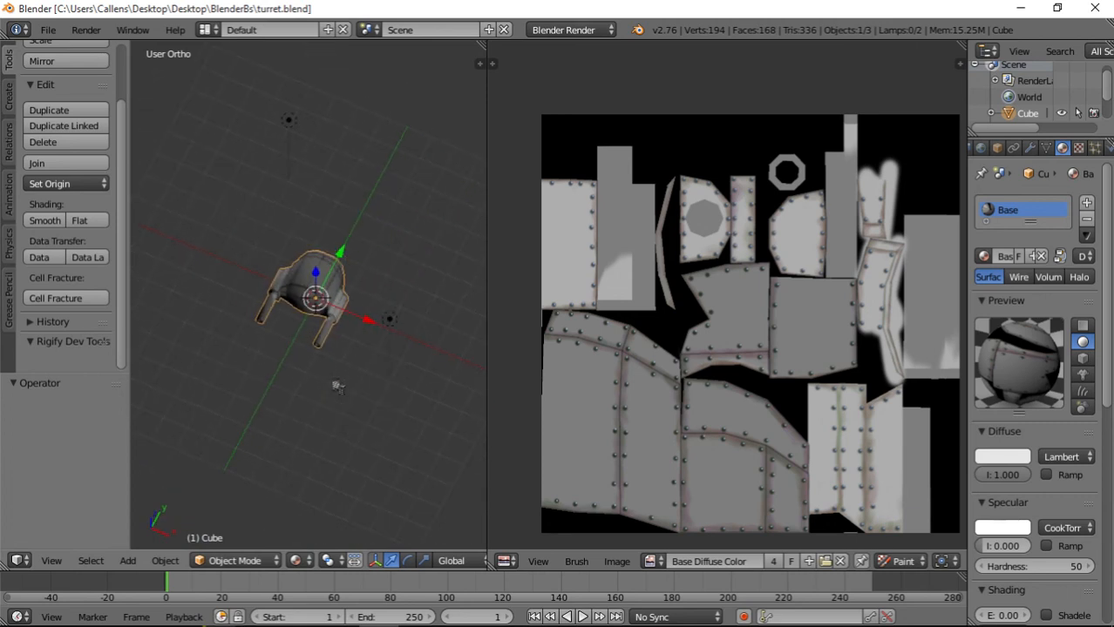
pyautogui.moveTo(487, 230); pyautogui.dragTo(609, 285)
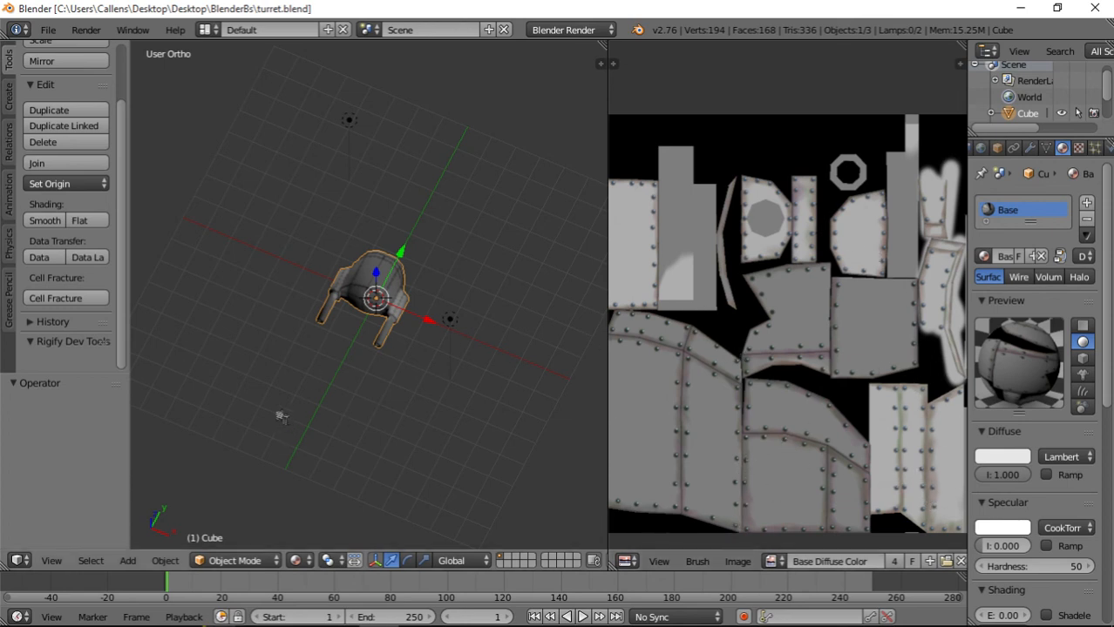
pyautogui.scroll(4, 369, 341)
pyautogui.moveTo(332, 318); pyautogui.dragTo(373, 345, button='middle')
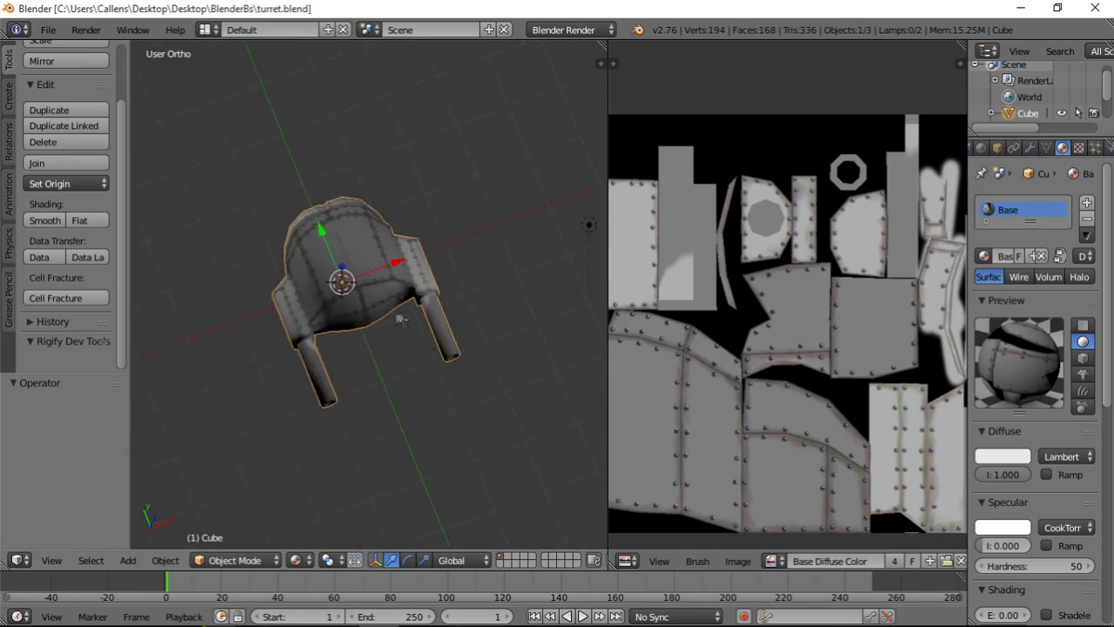
pyautogui.scroll(5, 373, 345)
pyautogui.scroll(-5, 345, 298)
pyautogui.moveTo(453, 383); pyautogui.dragTo(304, 419, button='middle')
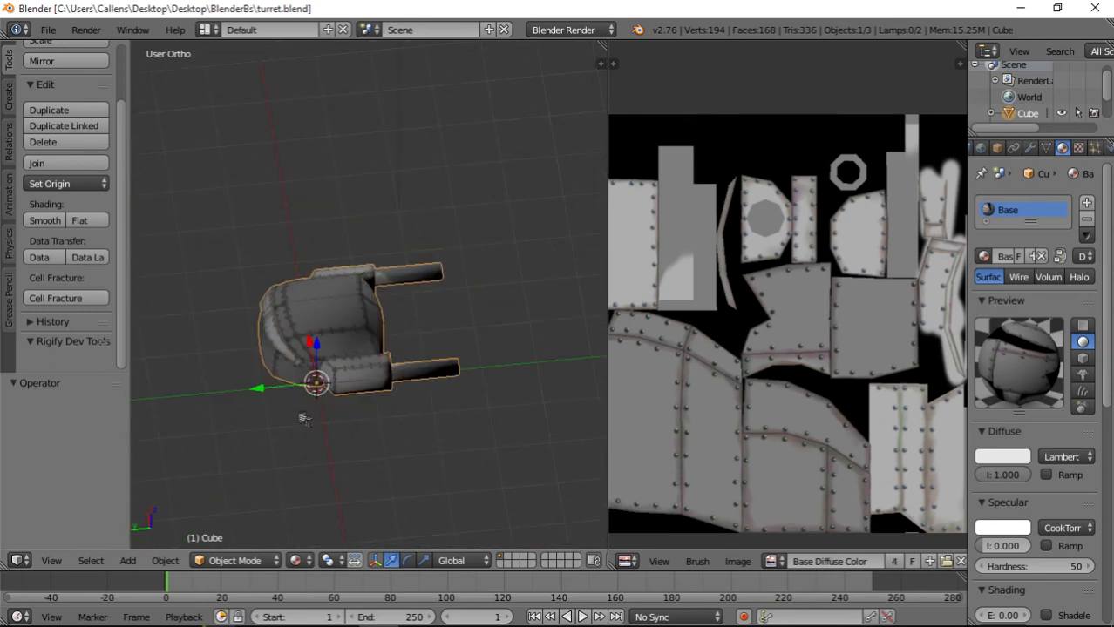
pyautogui.moveTo(399, 398); pyautogui.dragTo(426, 382, button='middle')
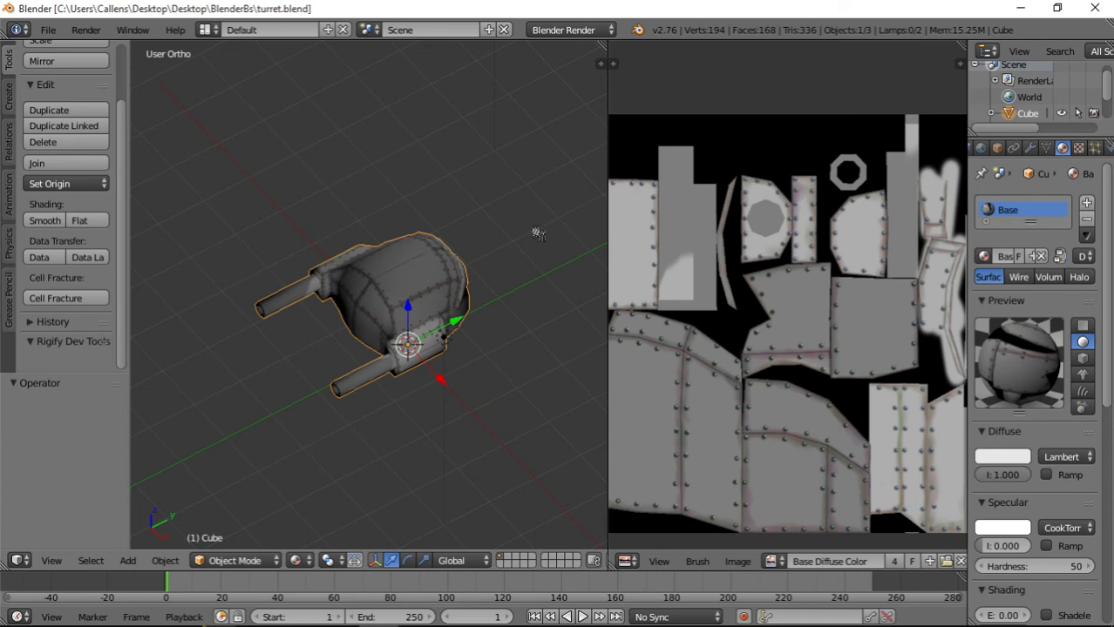
# Switch from Blender to the TexturesPainted folder window.
pyautogui.hotkey('alt', 'Tab')
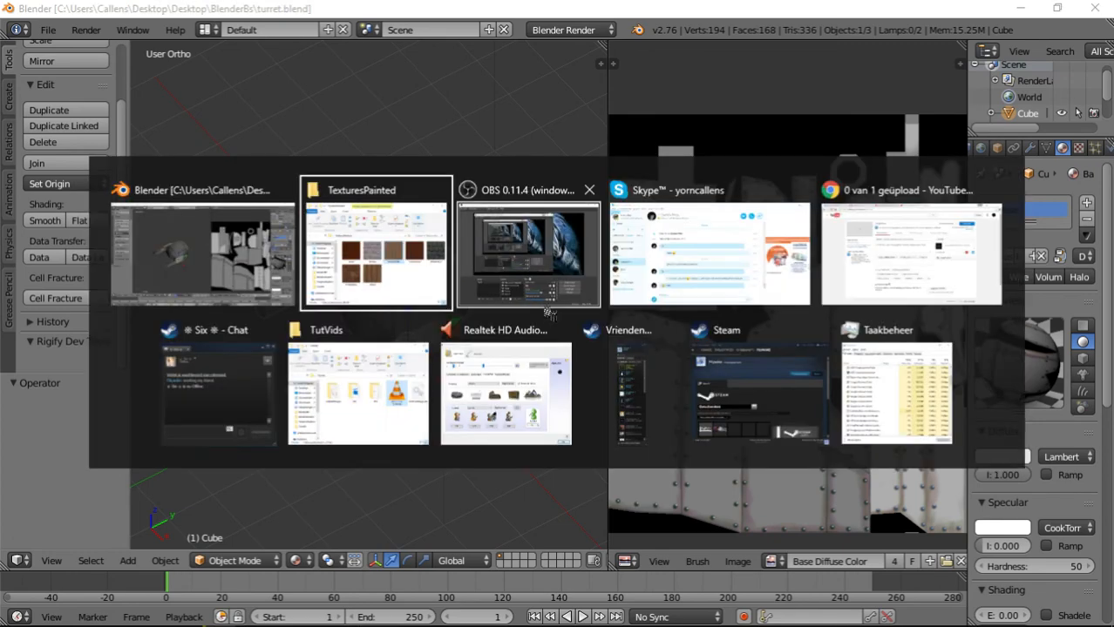